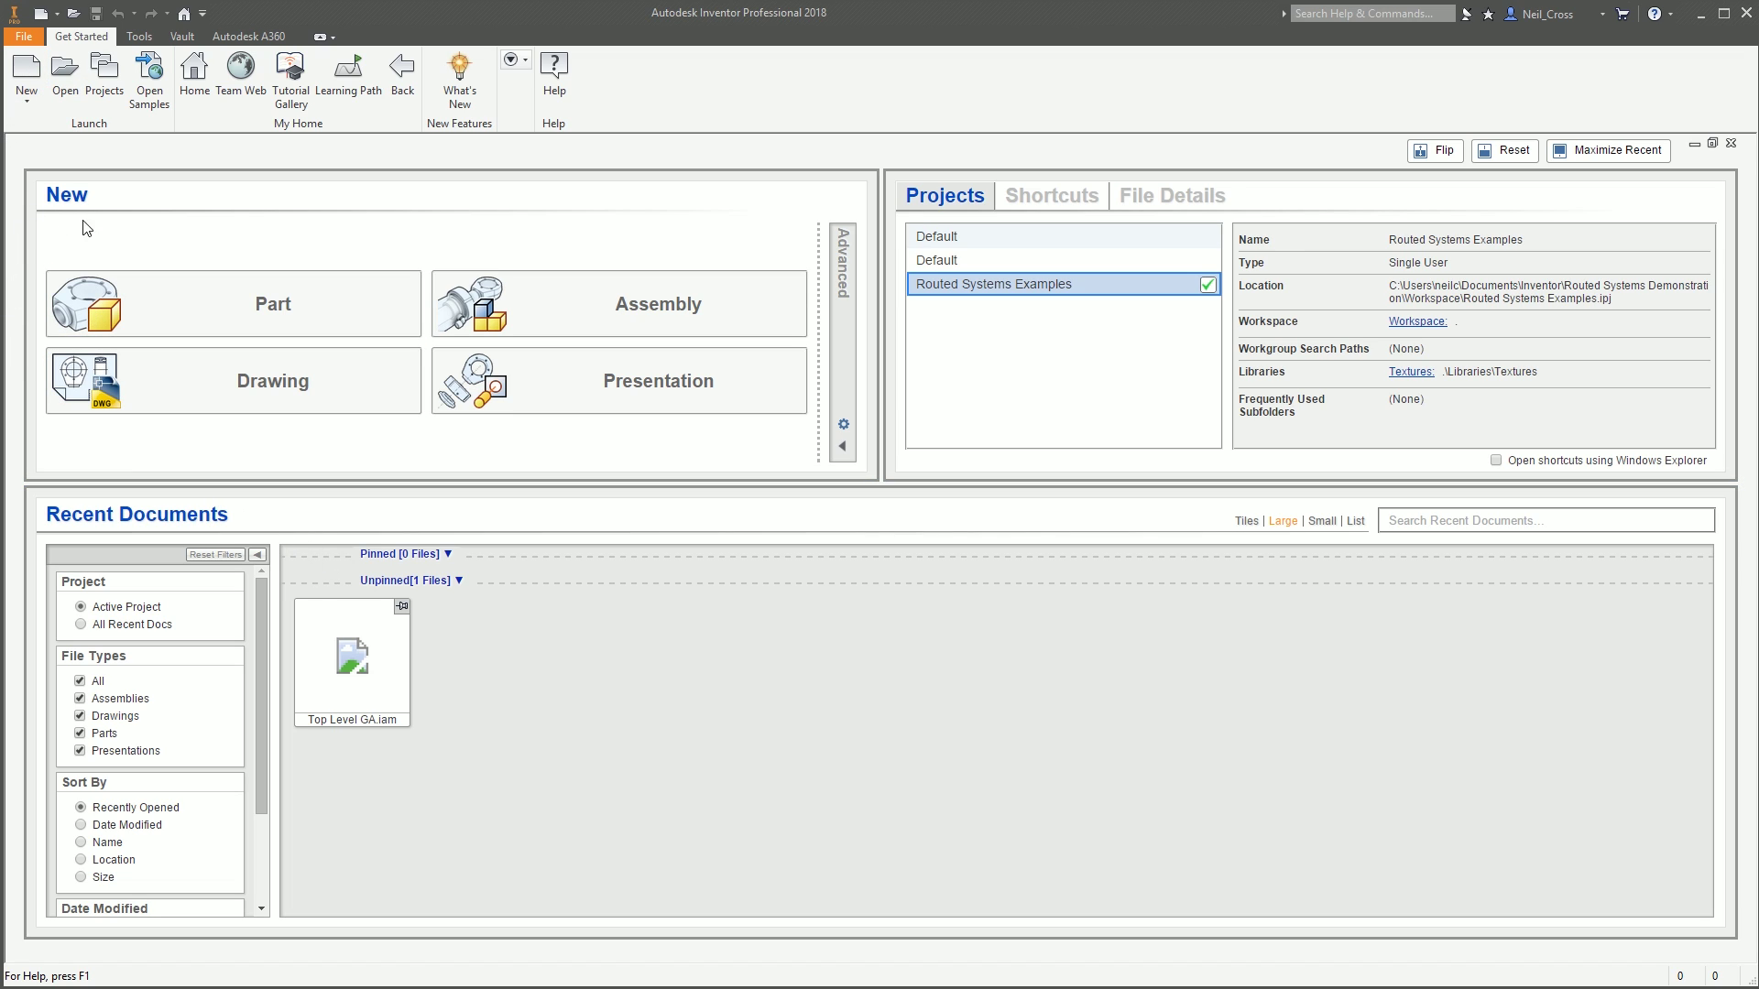
Step: Create a new assembly file and save it in the Workspace folder as Top Level GA
left_click(33, 57)
left_click(1142, 764)
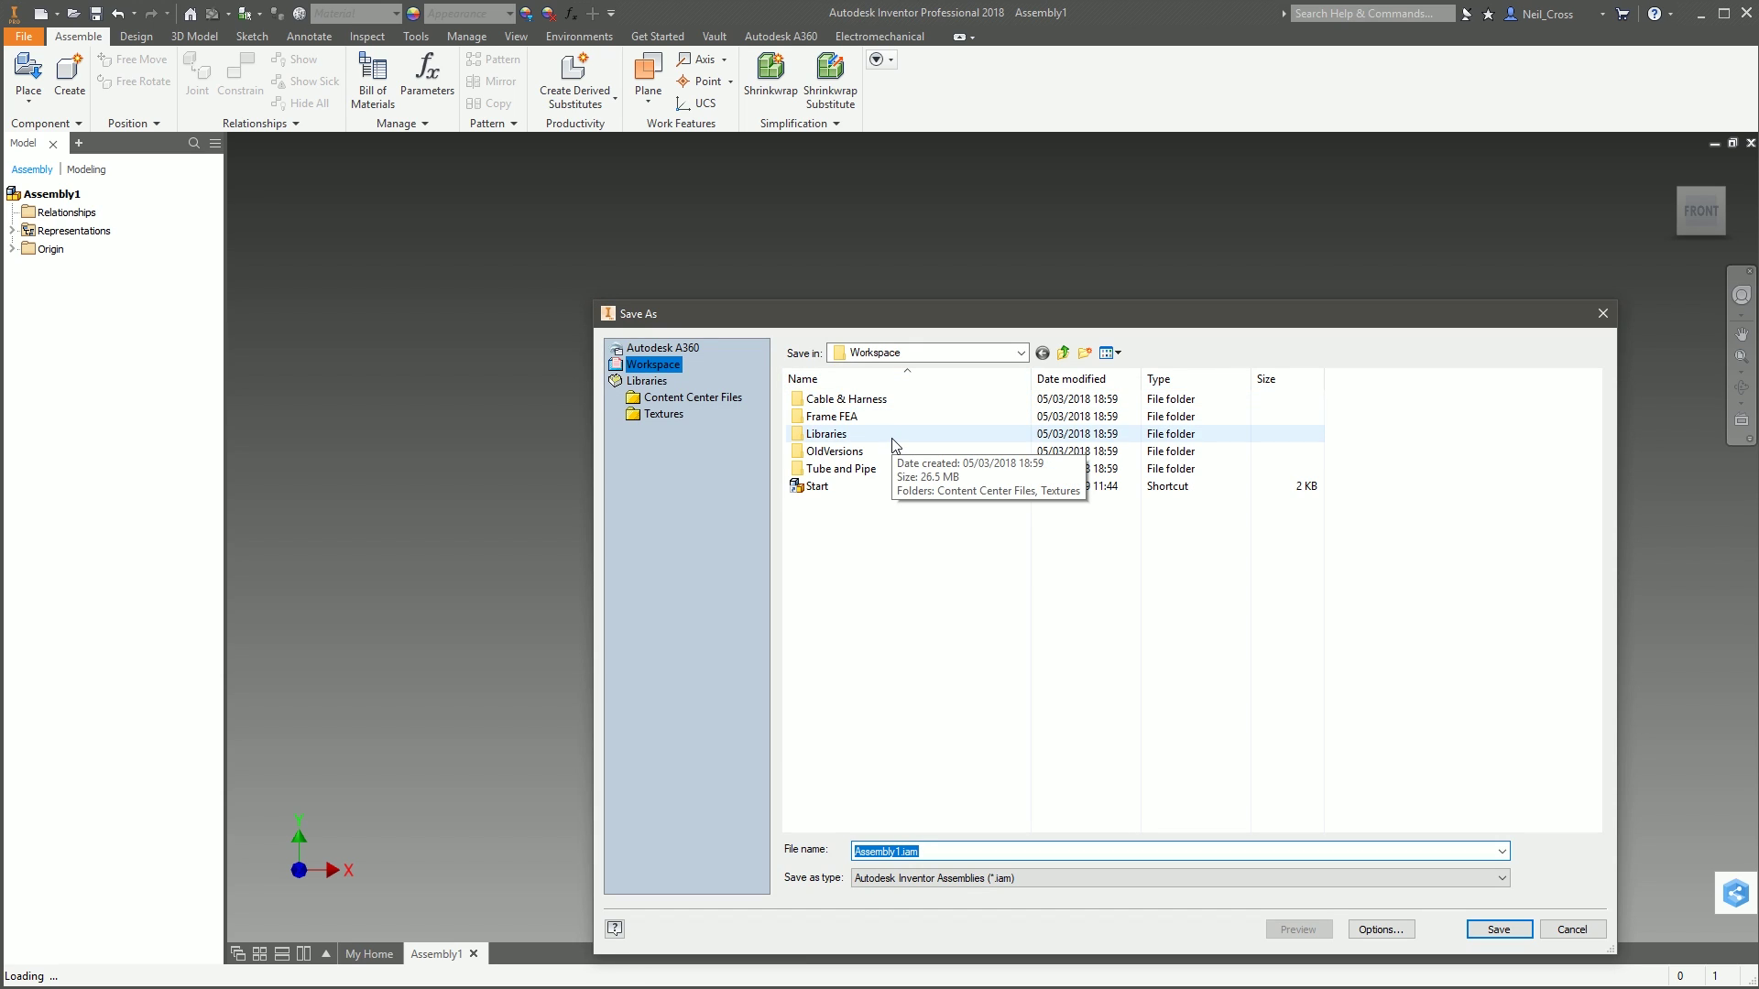
type("T")
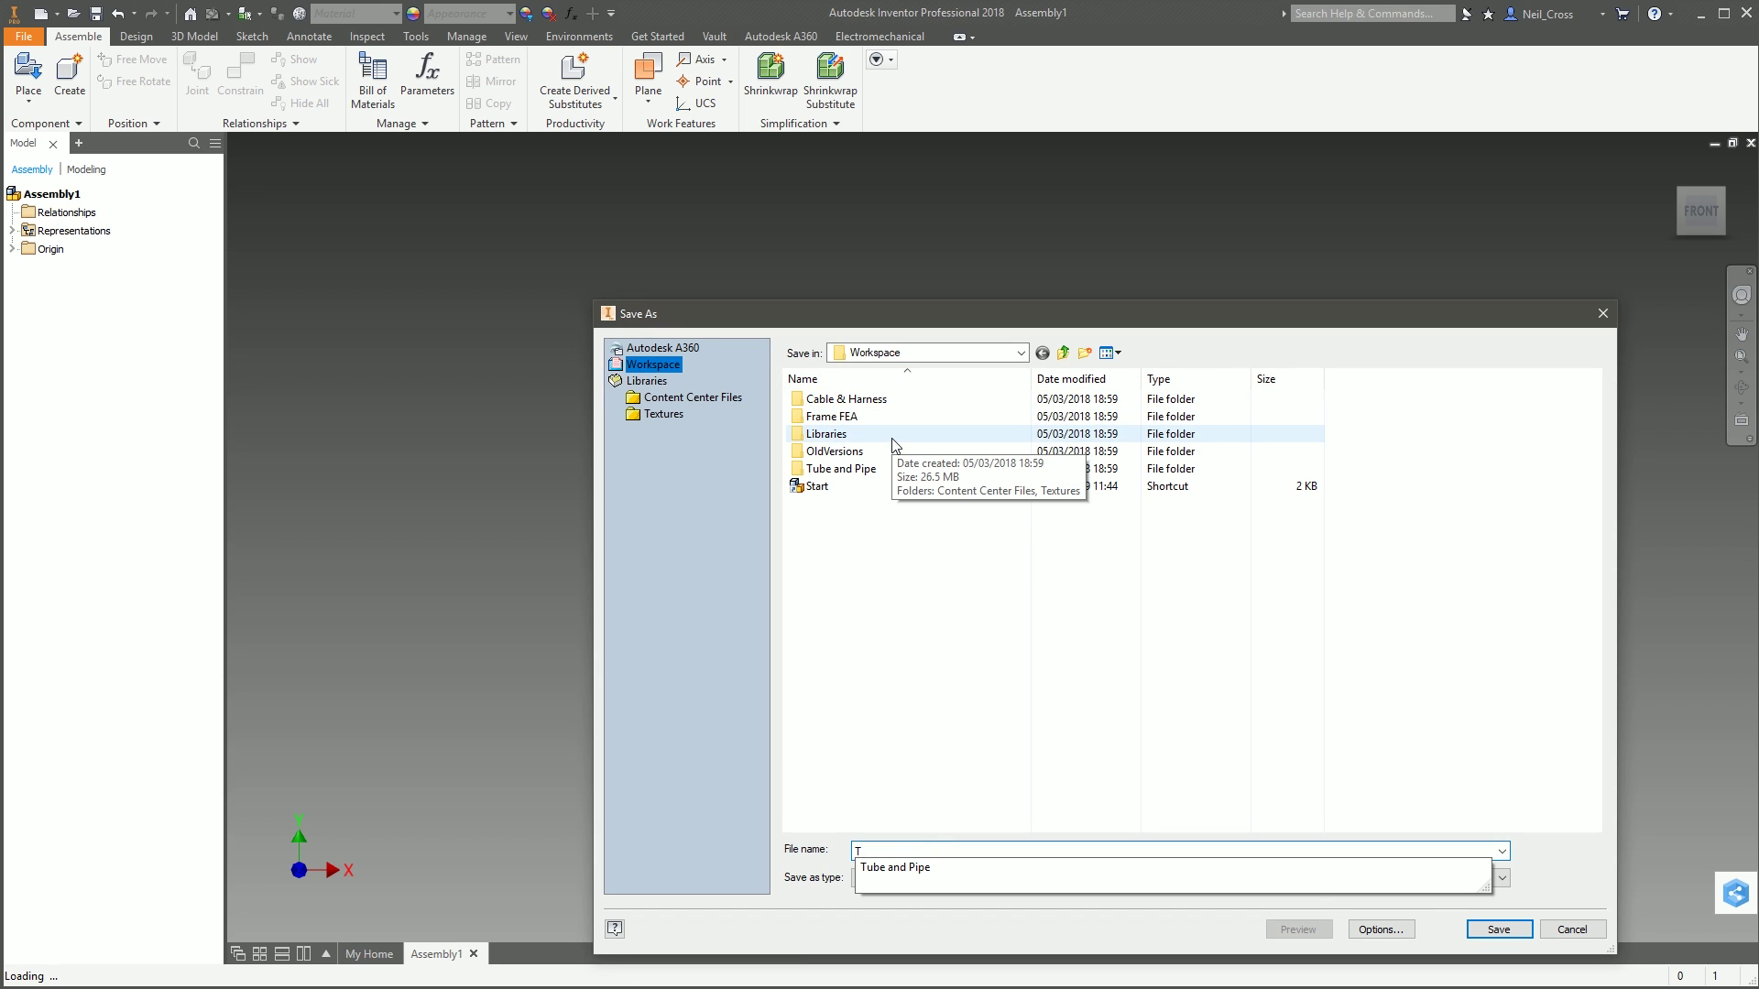
type("op Level GA")
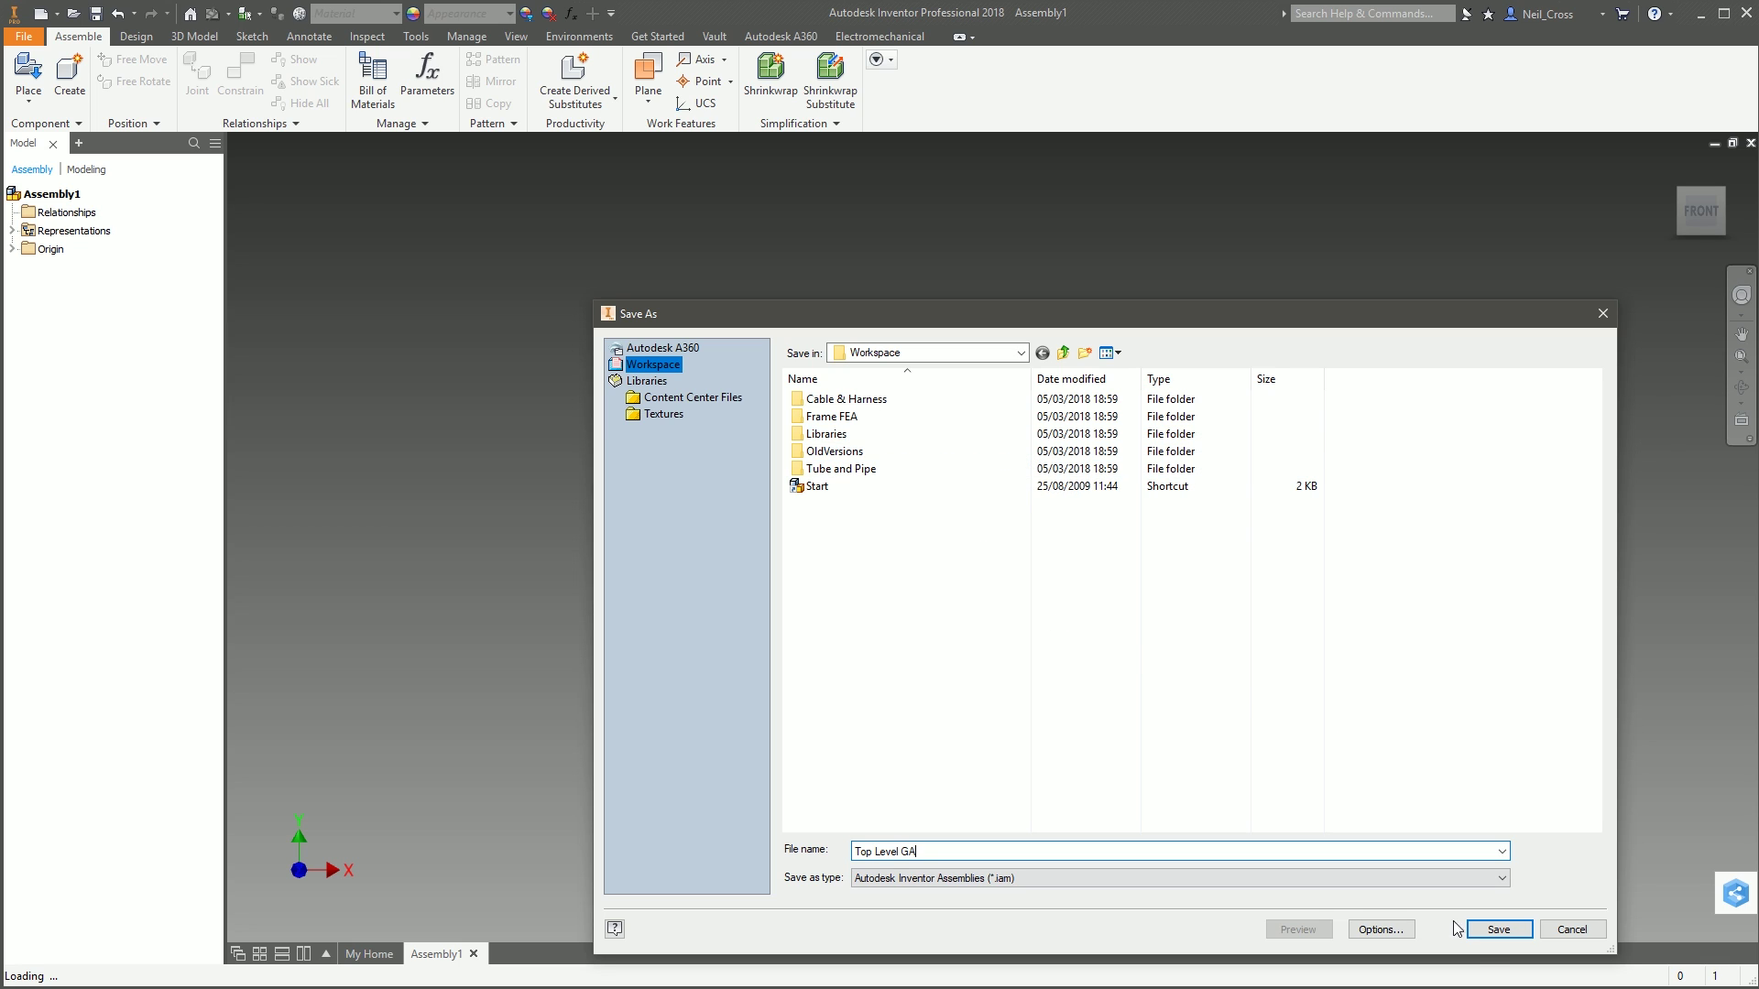
left_click(1495, 929)
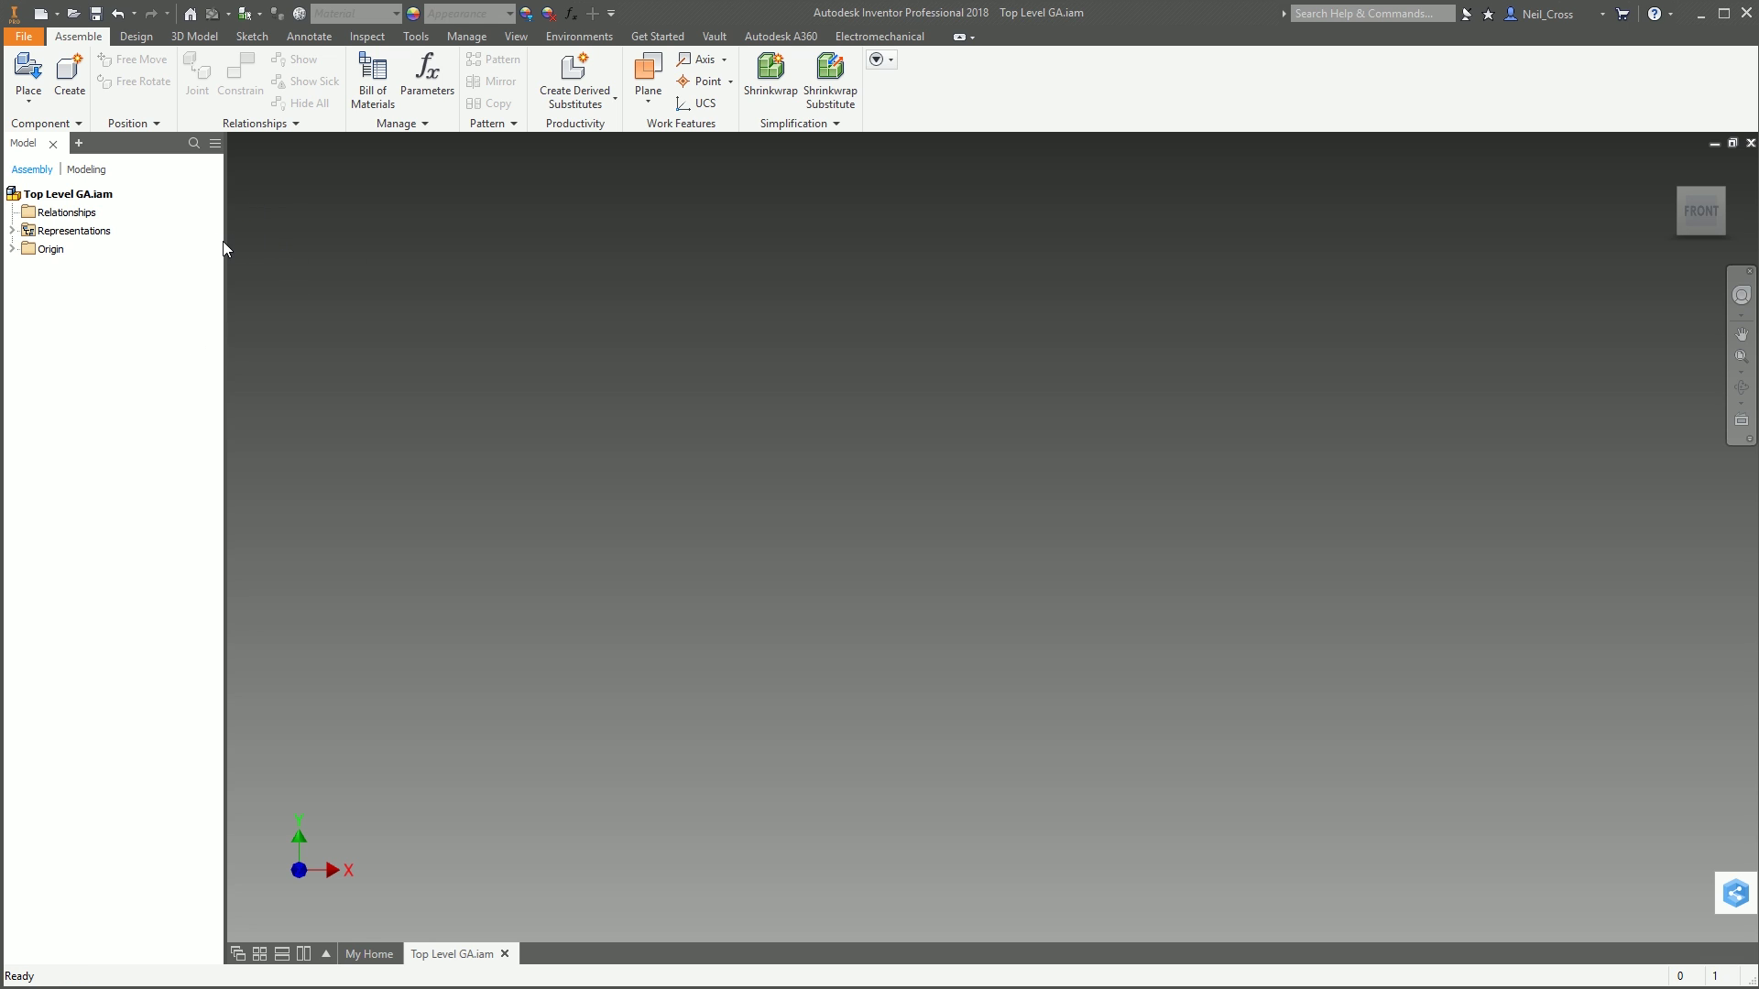
left_click_drag(224, 240, 171, 249)
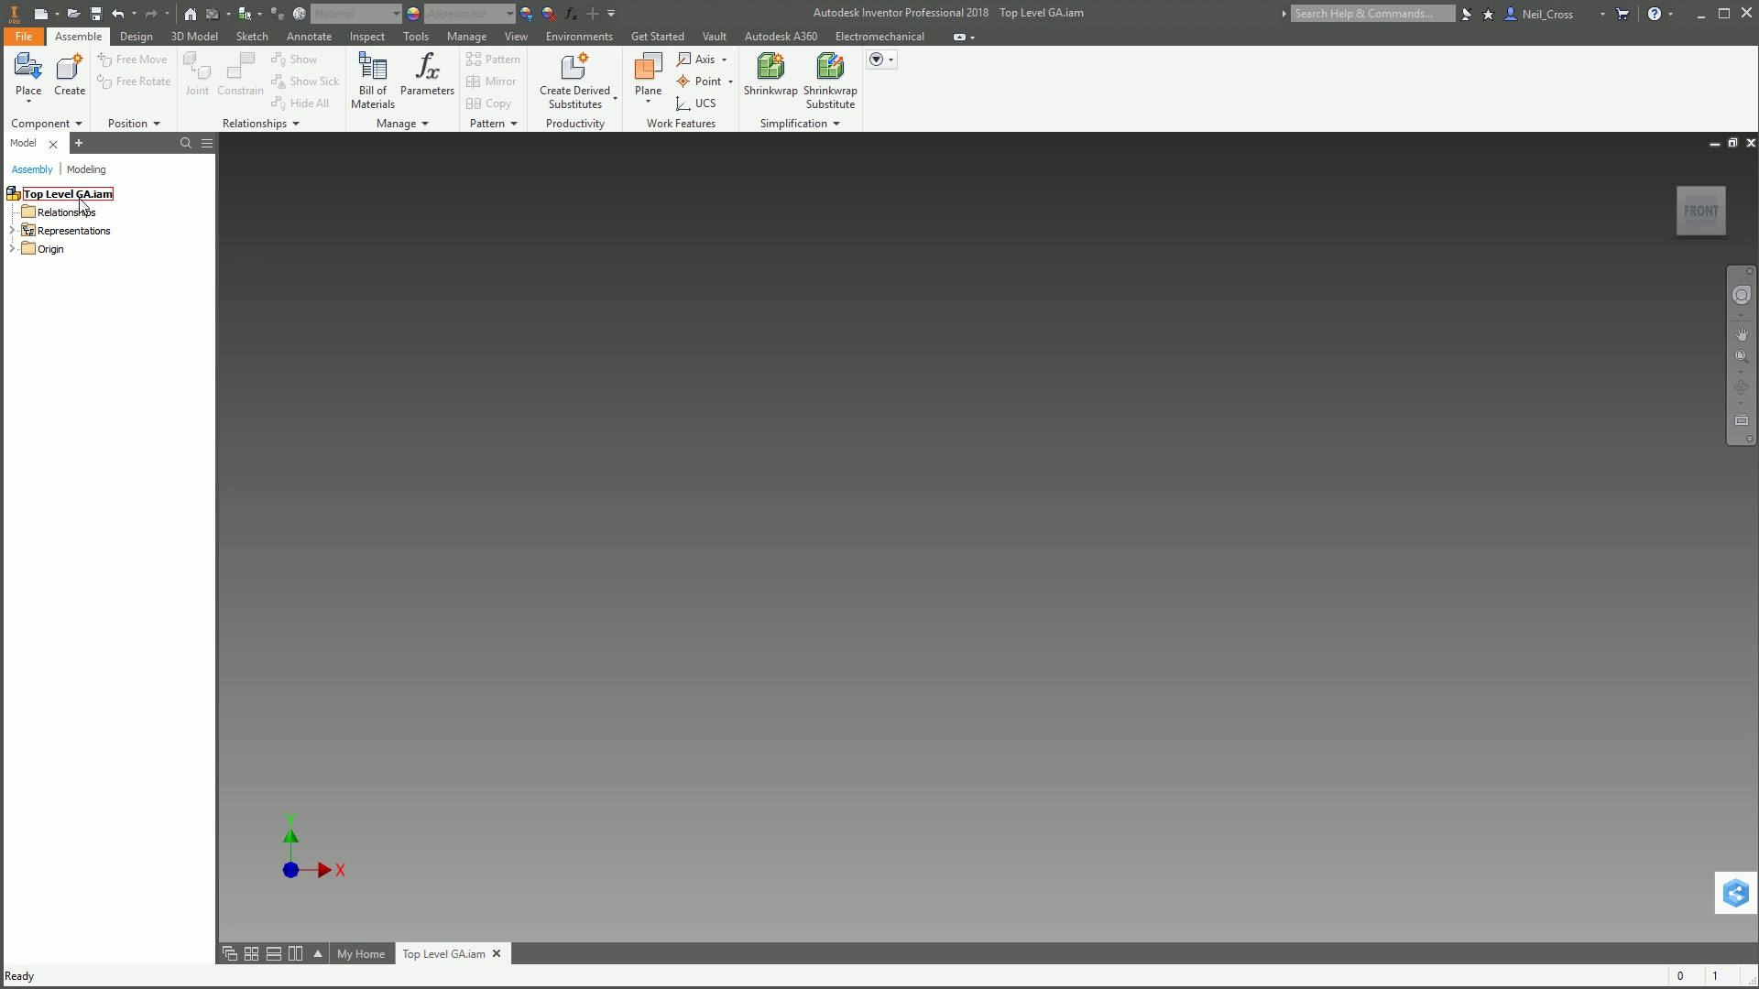
Step: Set up a new in-place component using the Standard.iam template and the Purchased default BOM structure
left_click(70, 73)
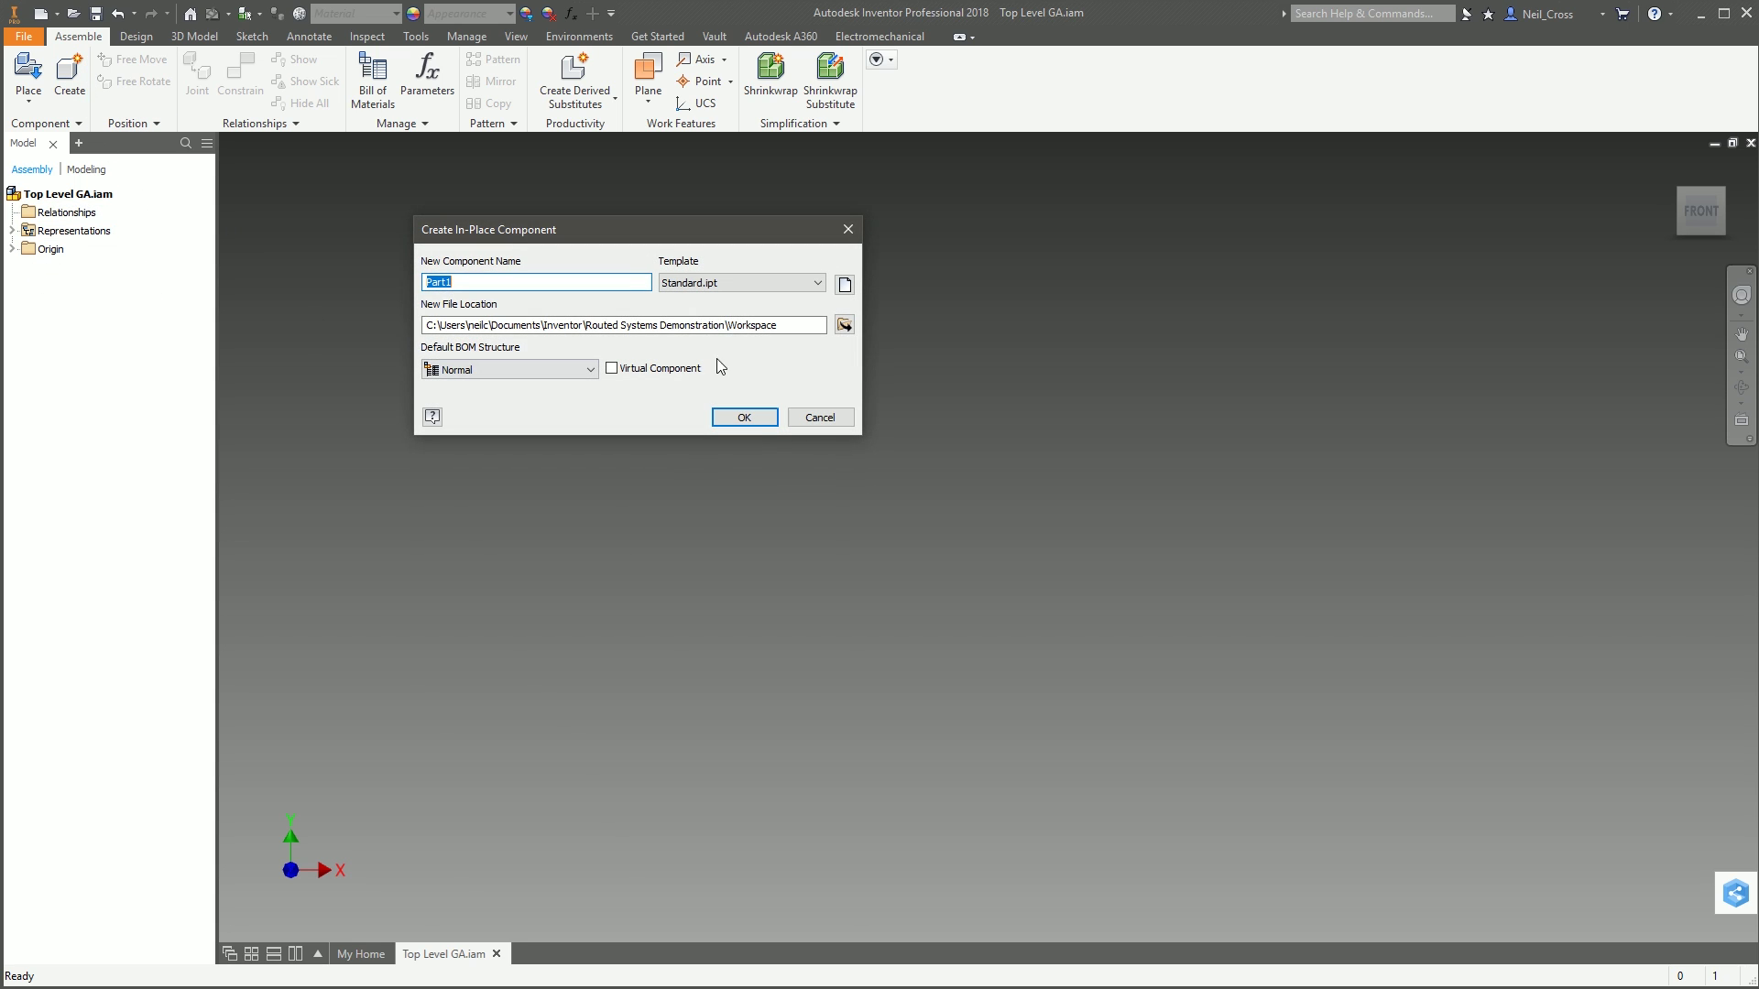
left_click(720, 286)
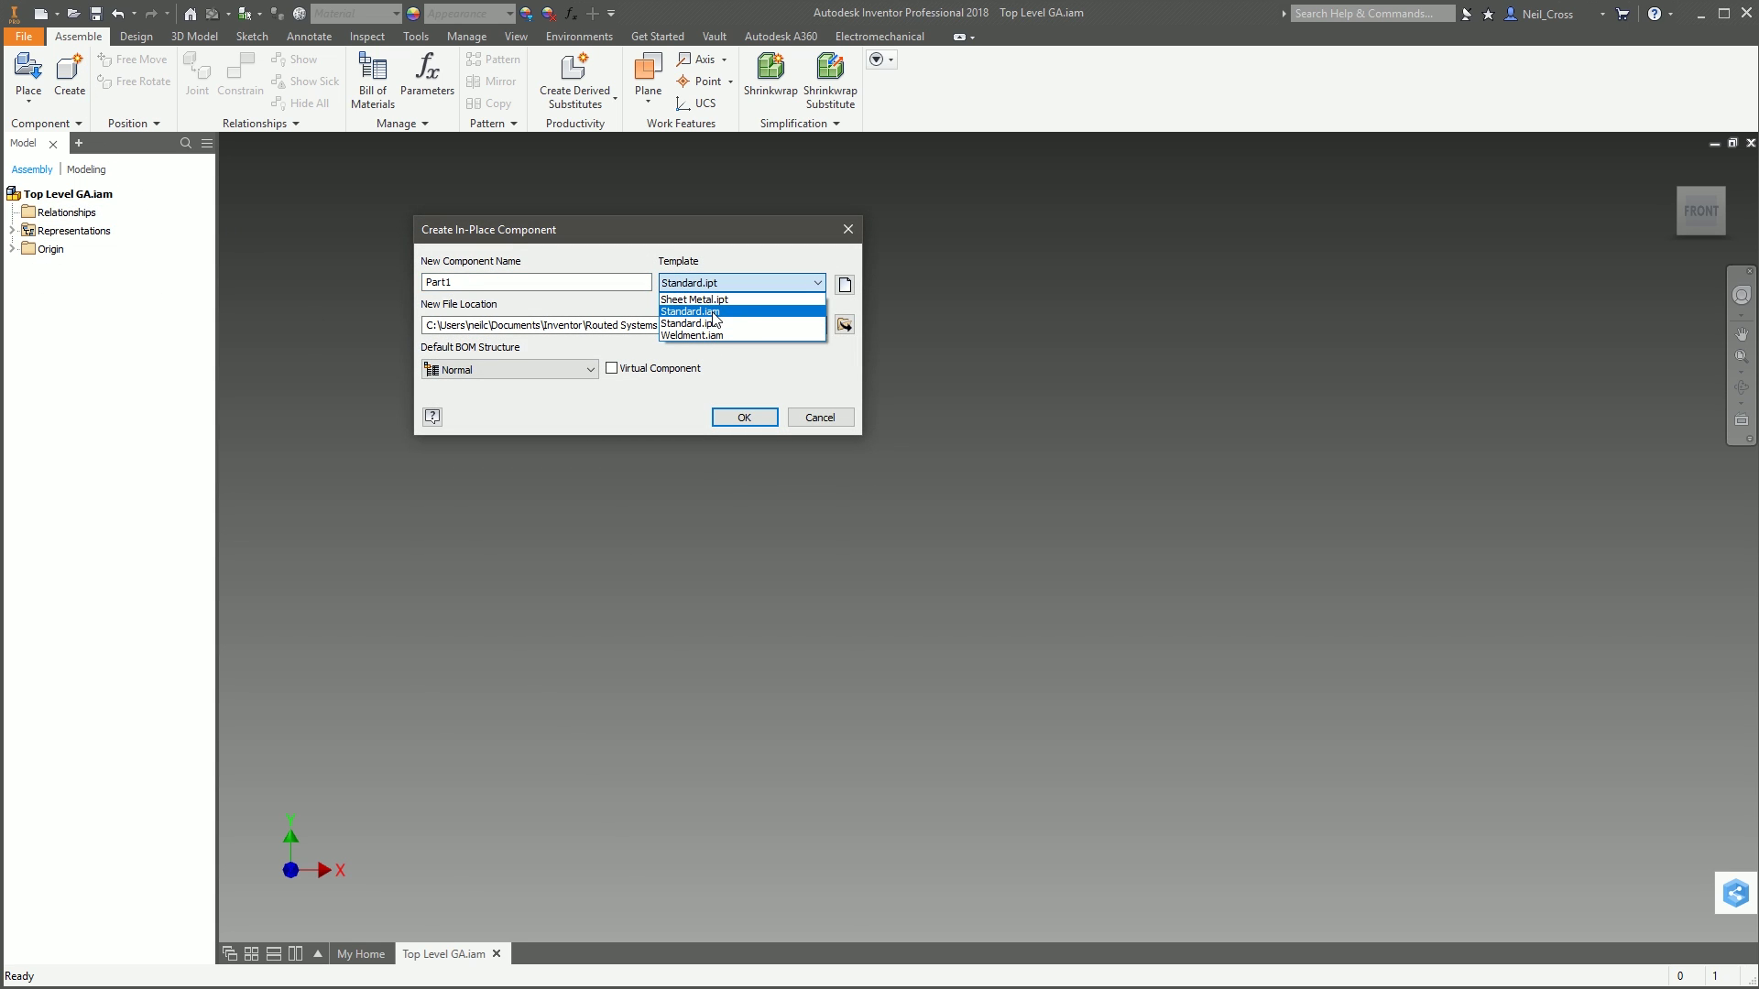
left_click(713, 312)
left_click(509, 370)
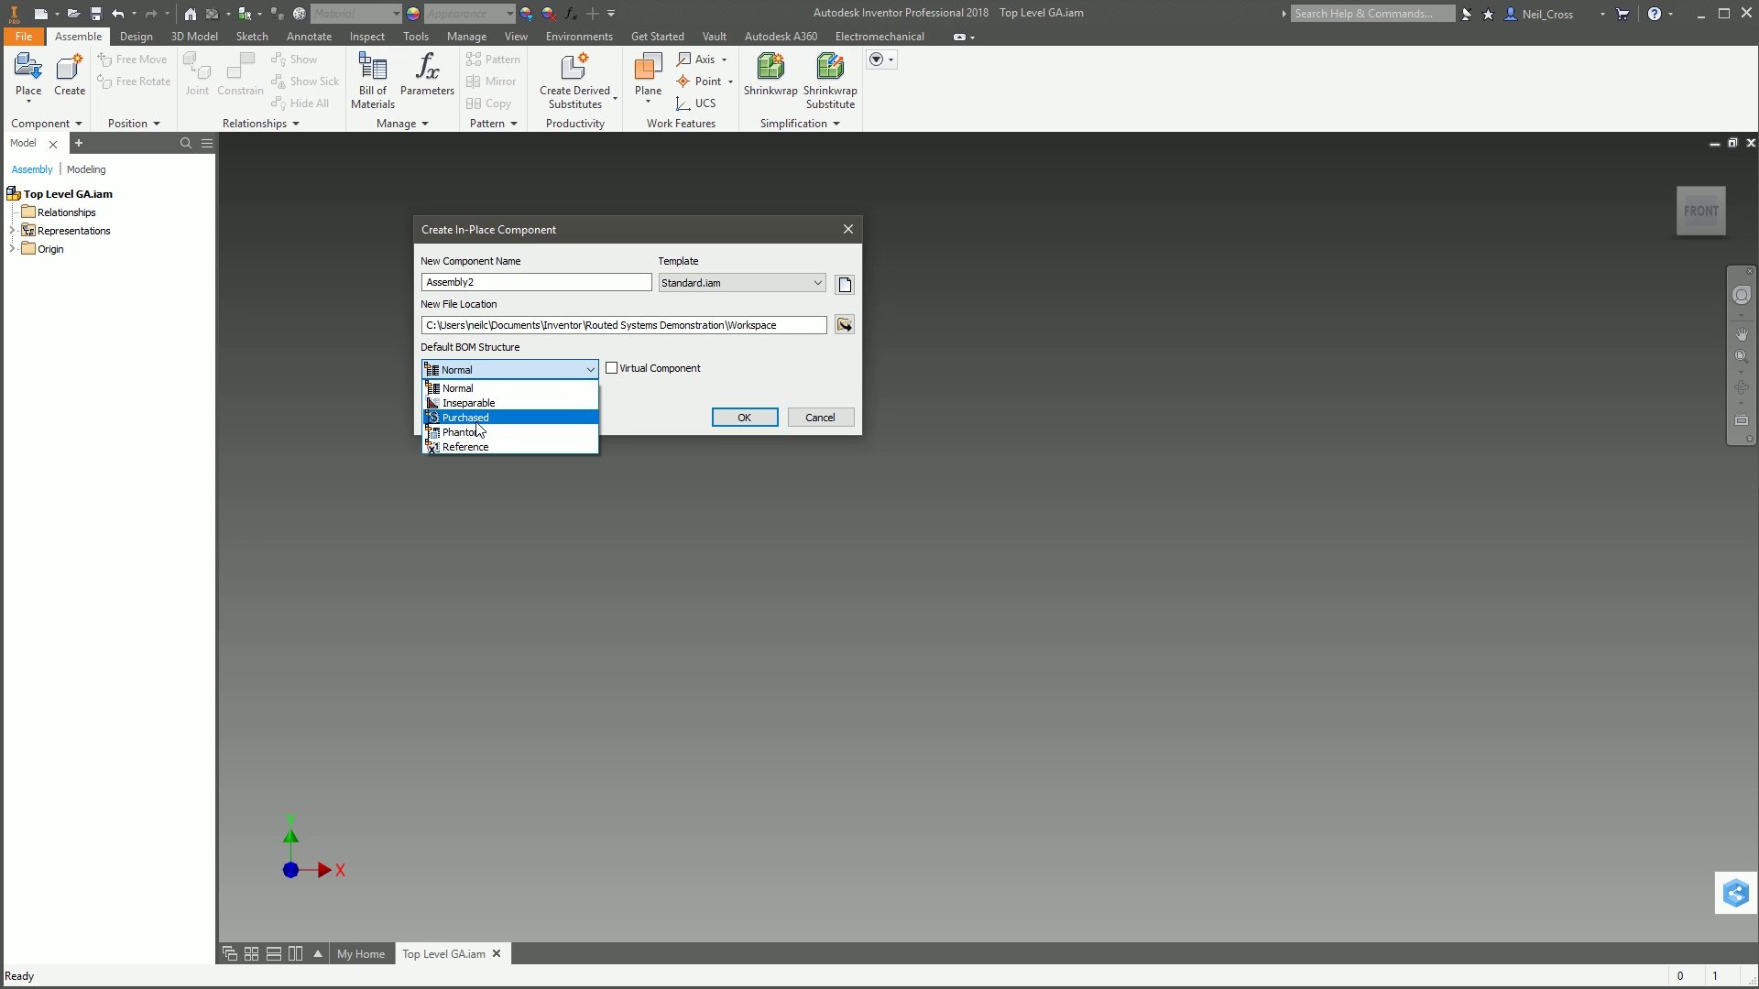
left_click(476, 418)
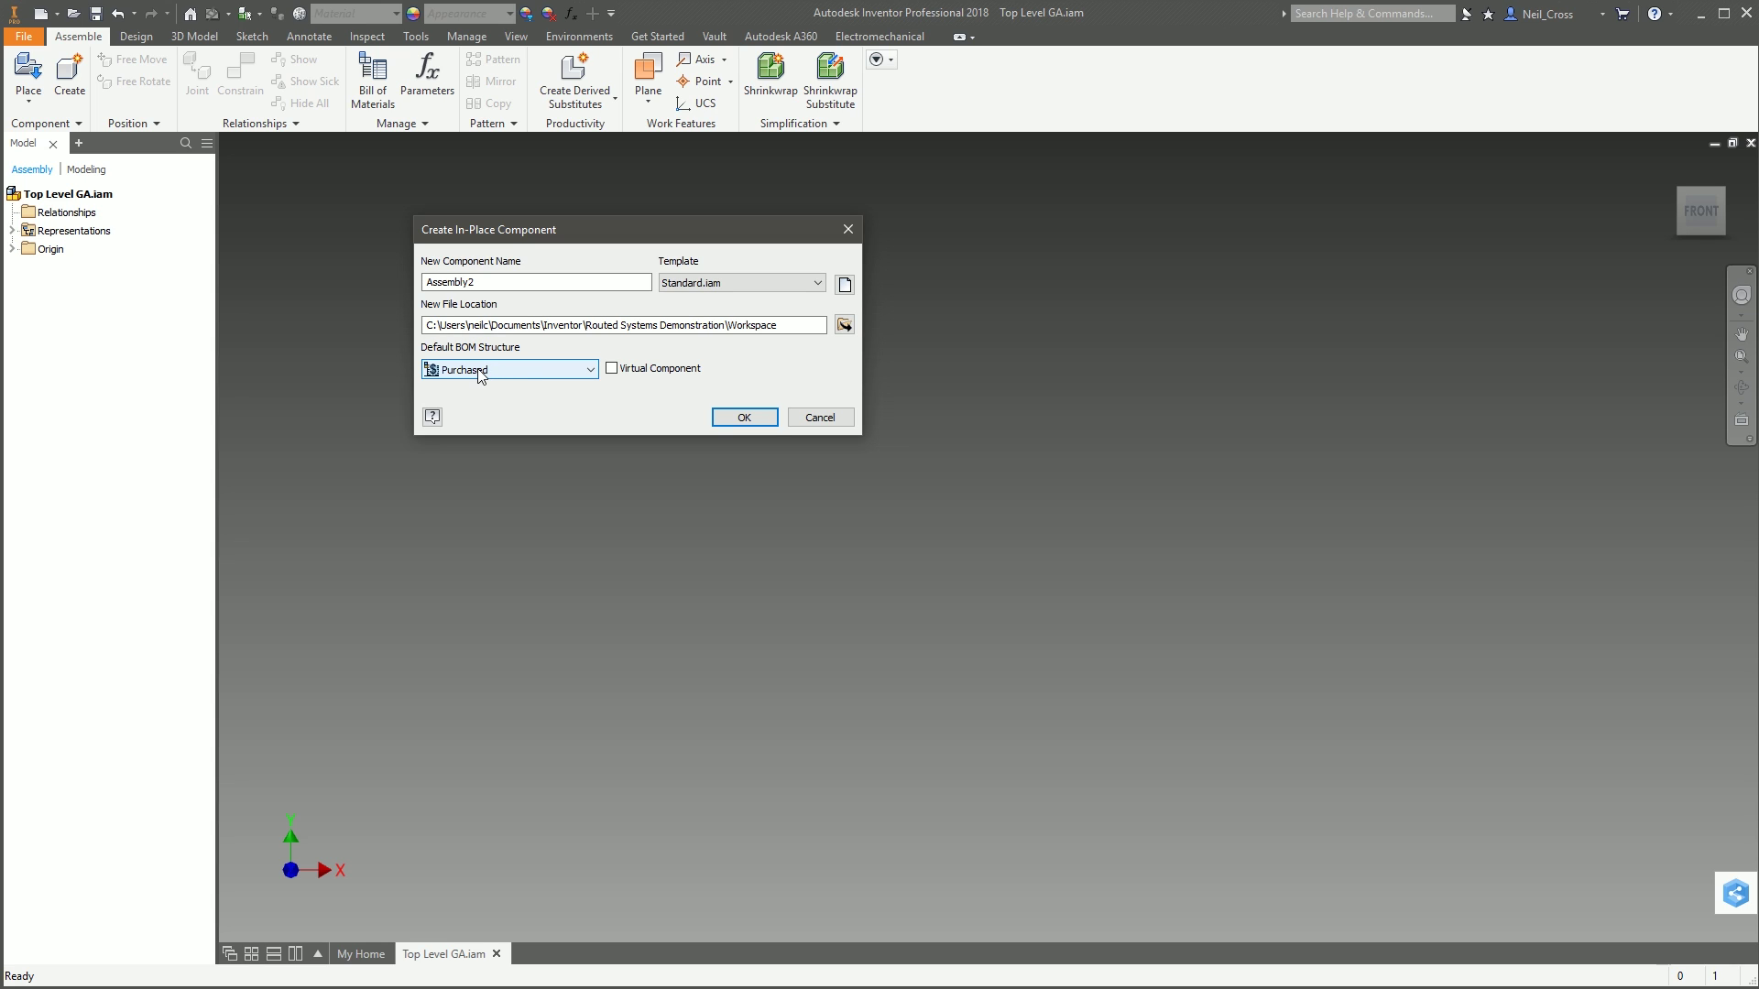
Step: Create a folder named FR0001 in the Workspace and use it as the new component's file location
left_click(843, 327)
left_click(840, 207)
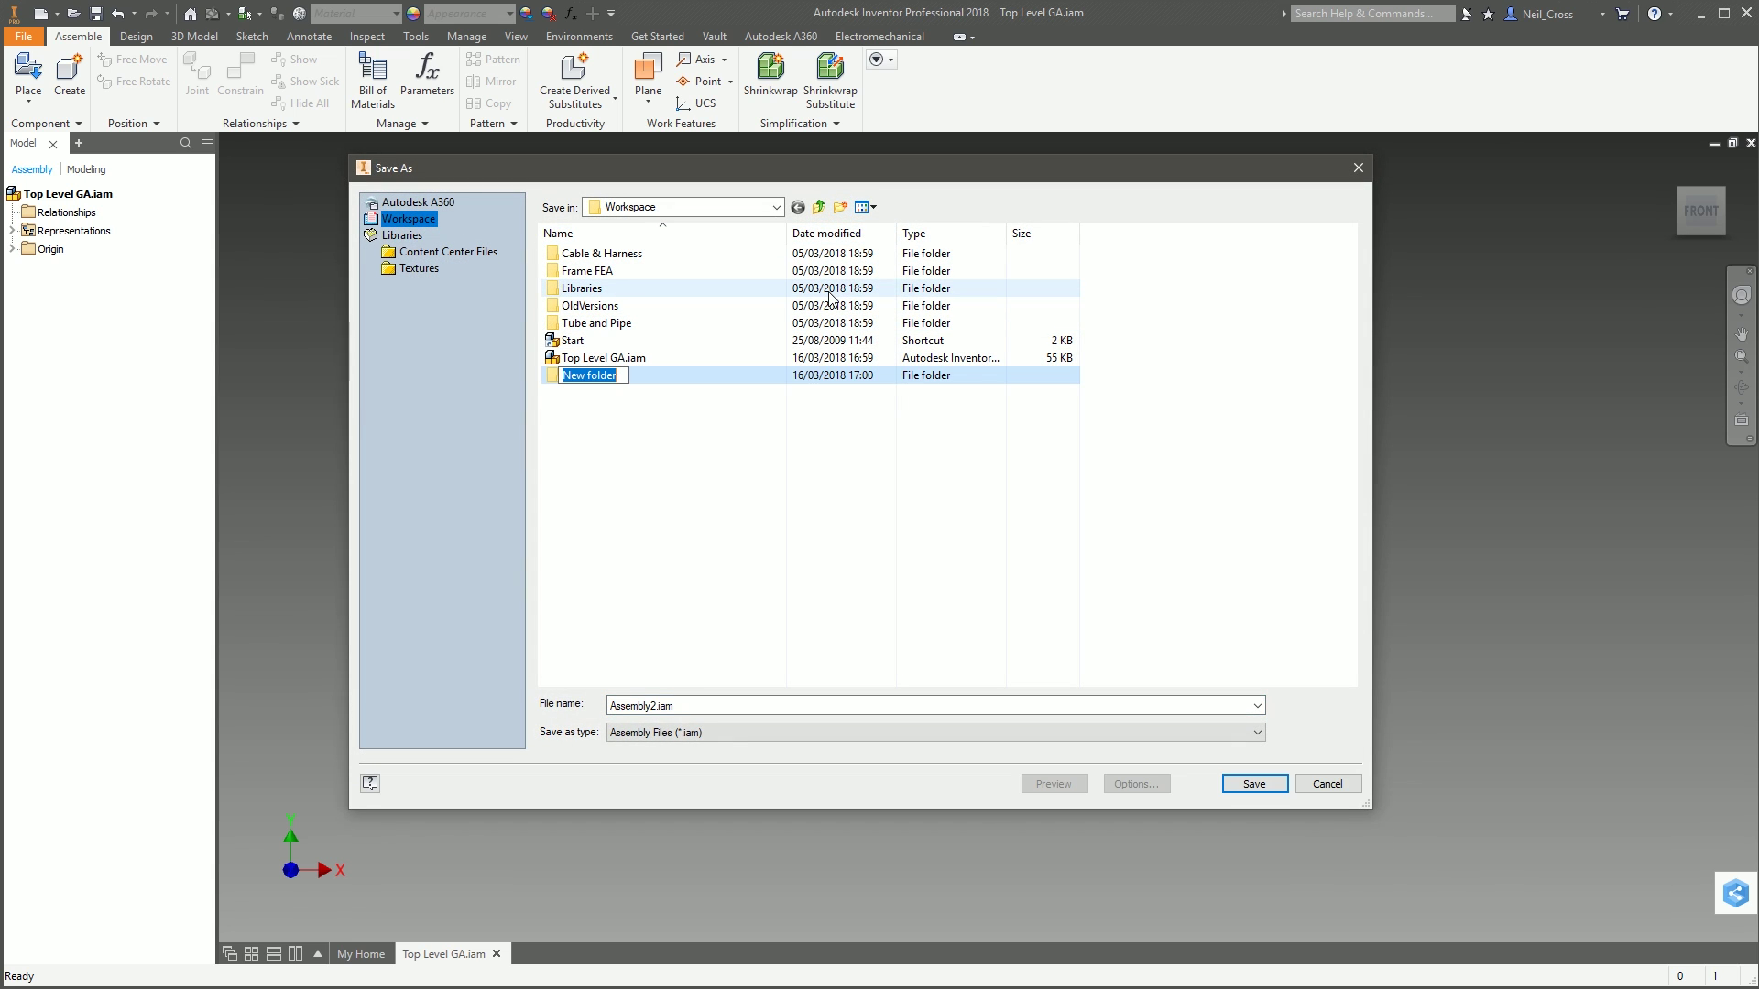
type("FR0001")
key("Return")
key("Return")
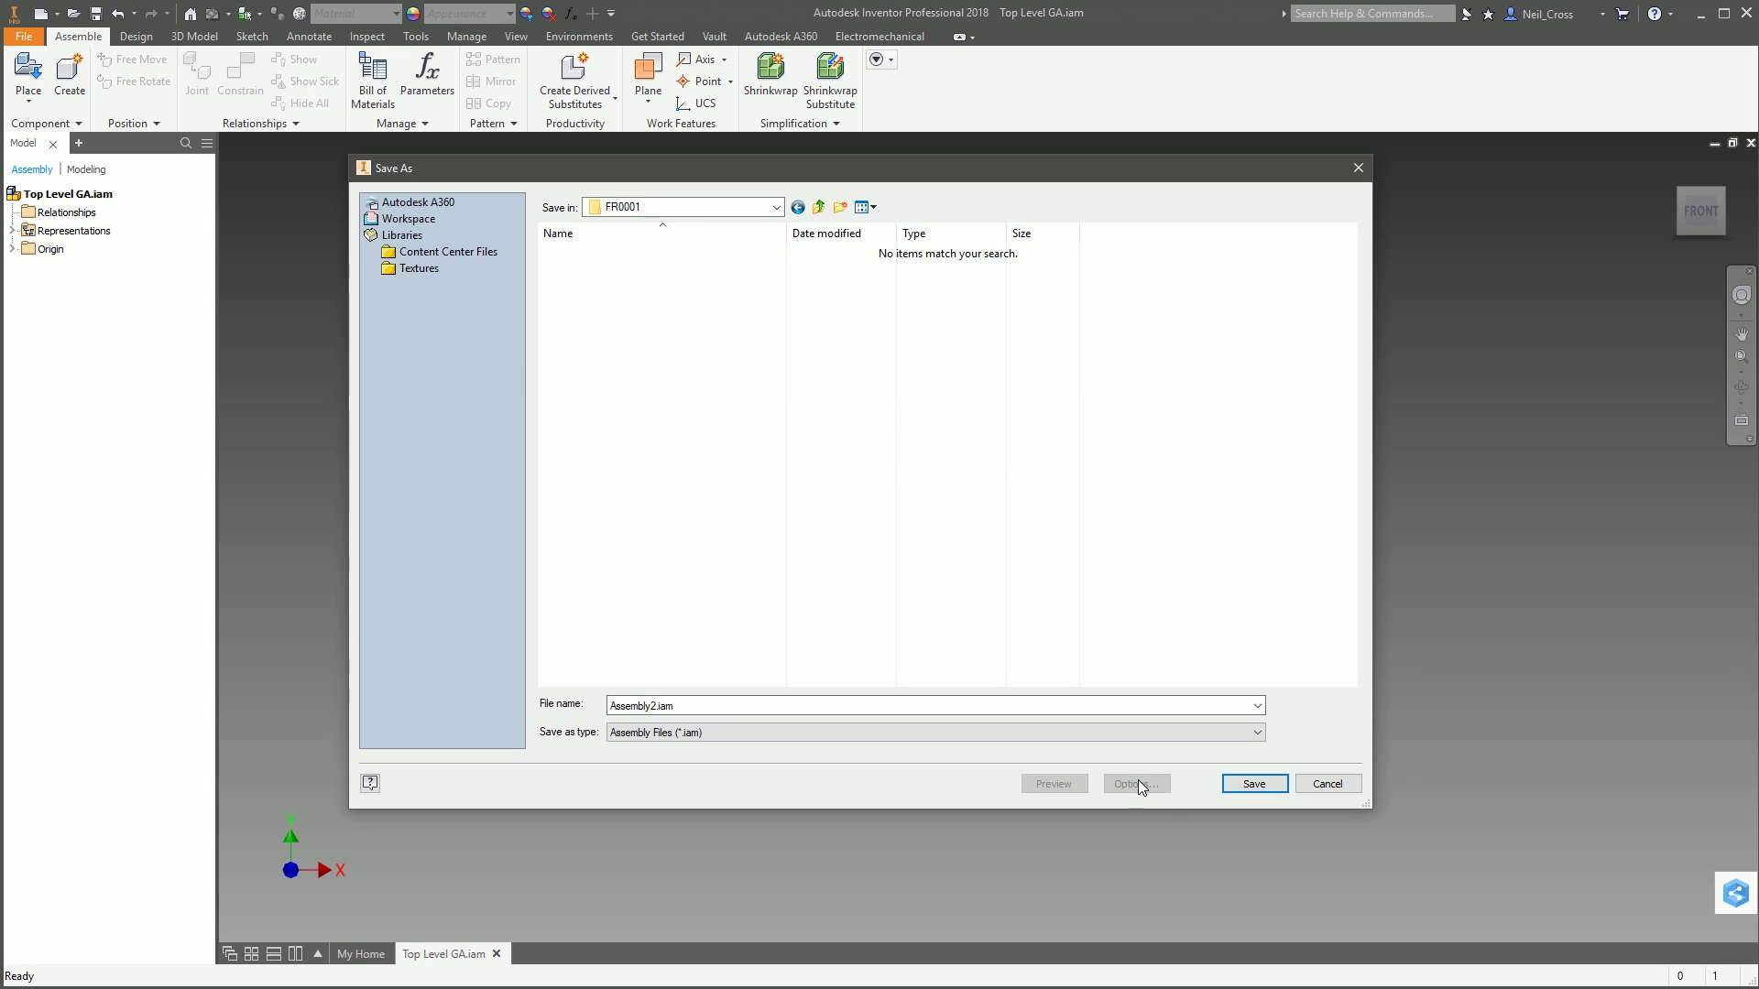
left_click(1267, 784)
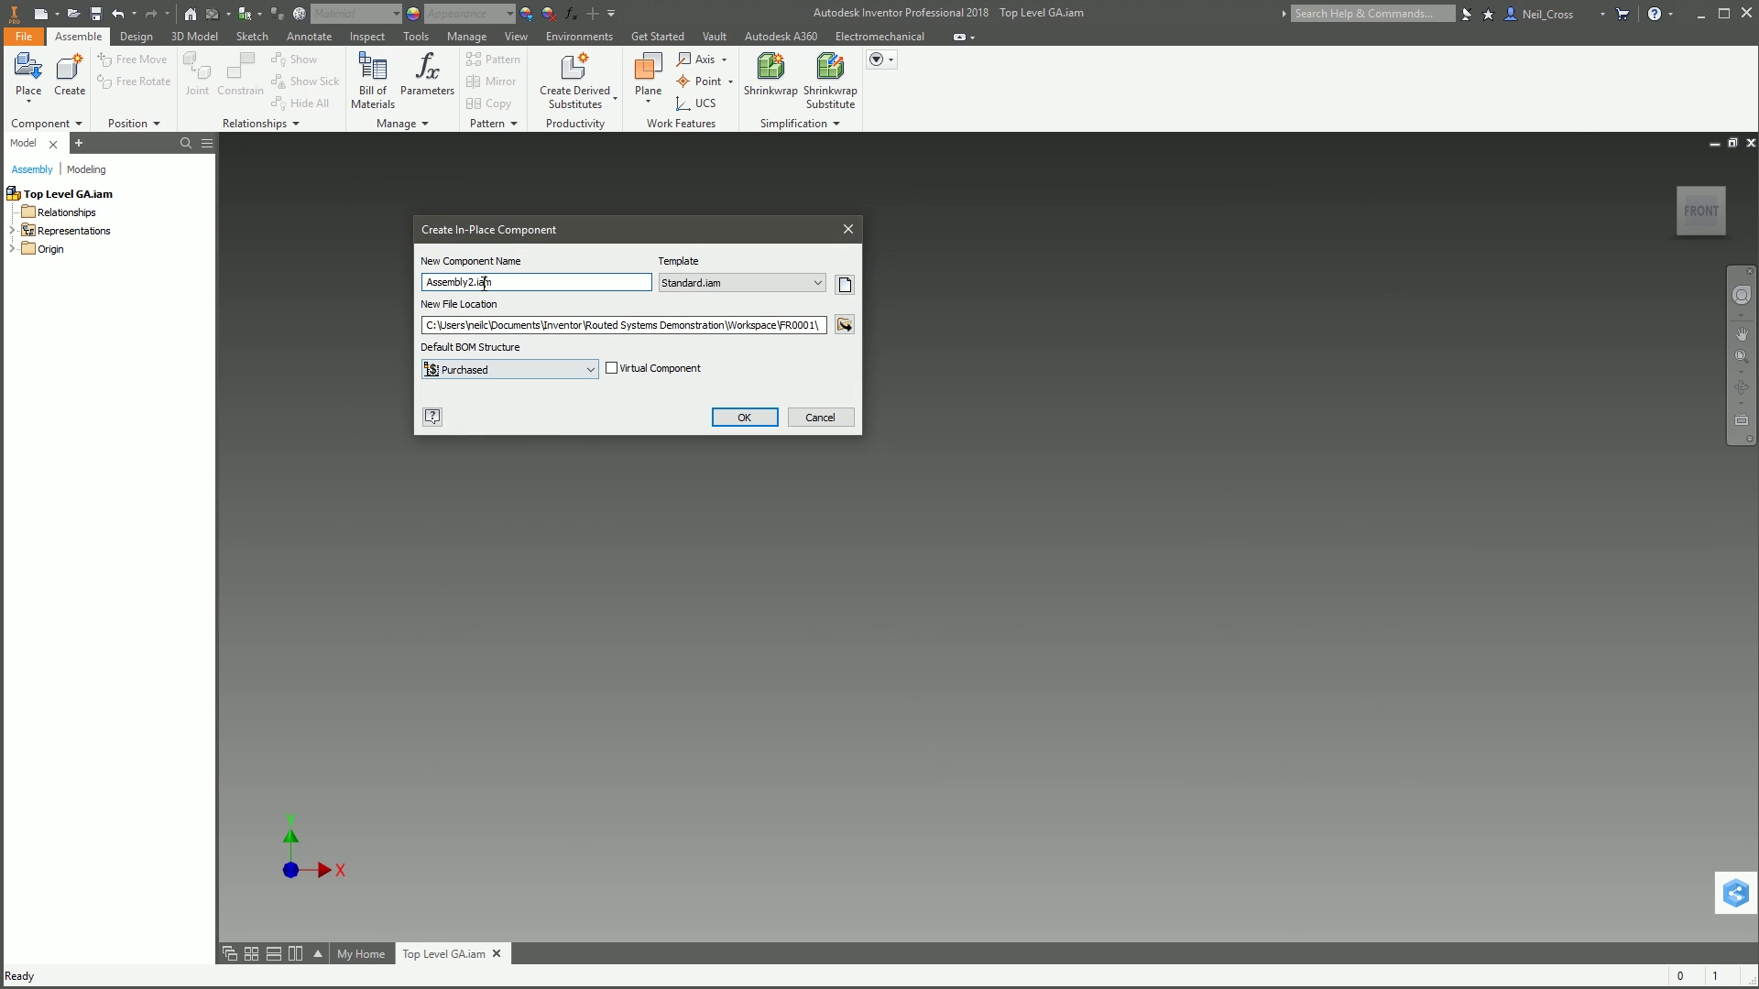
Step: Name the new component FR0001.iam and create it within the top-level assembly
double_click(449, 282)
type("FR0001")
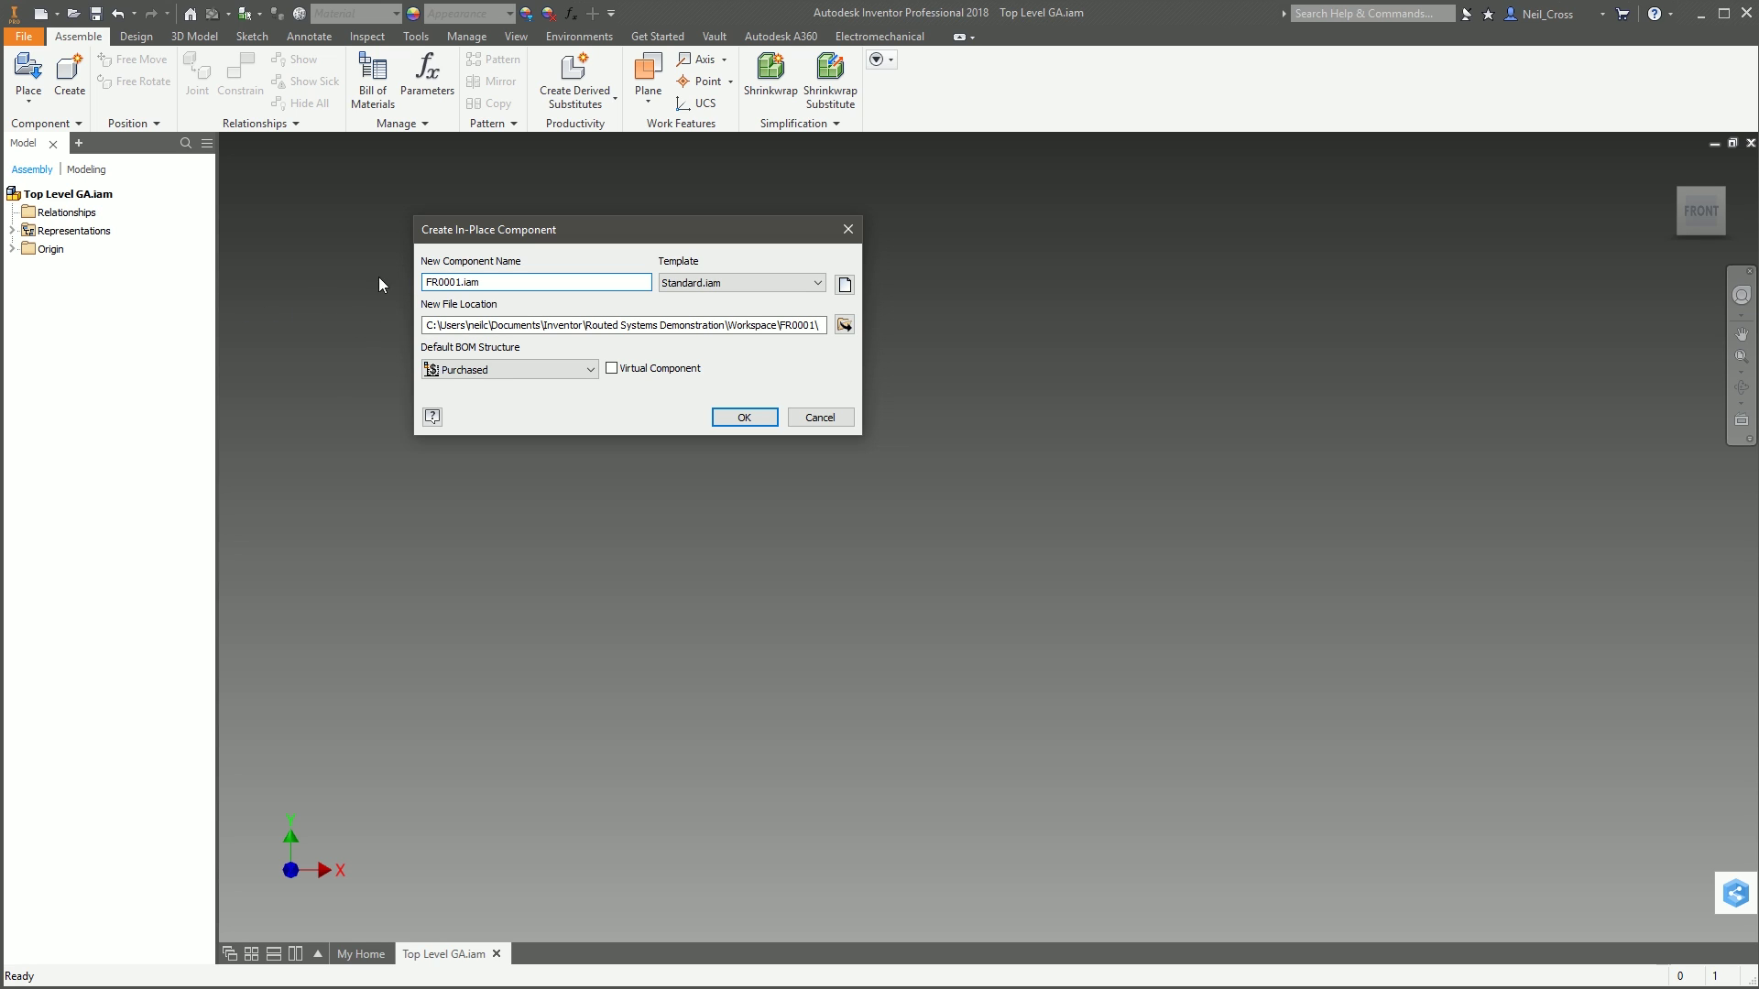
left_click(747, 417)
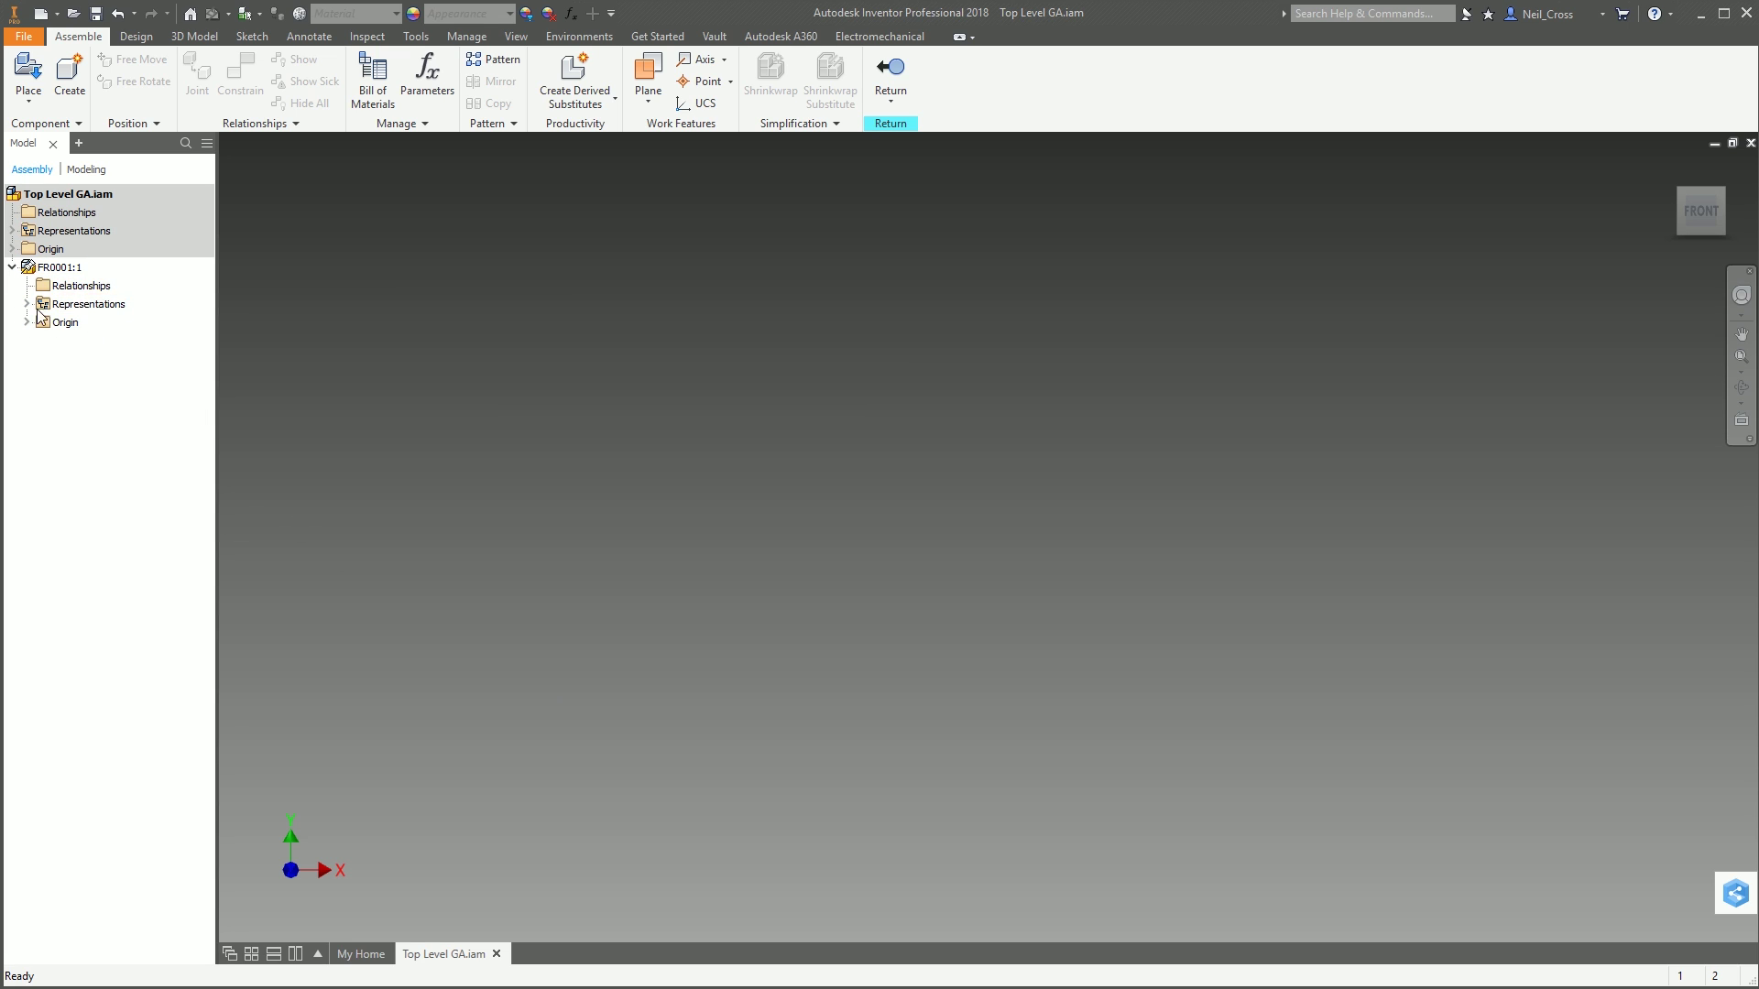
Step: Create an in-place part named FR0001-SKEL-001 inside FR0001 with the Reference default BOM structure
left_click(96, 94)
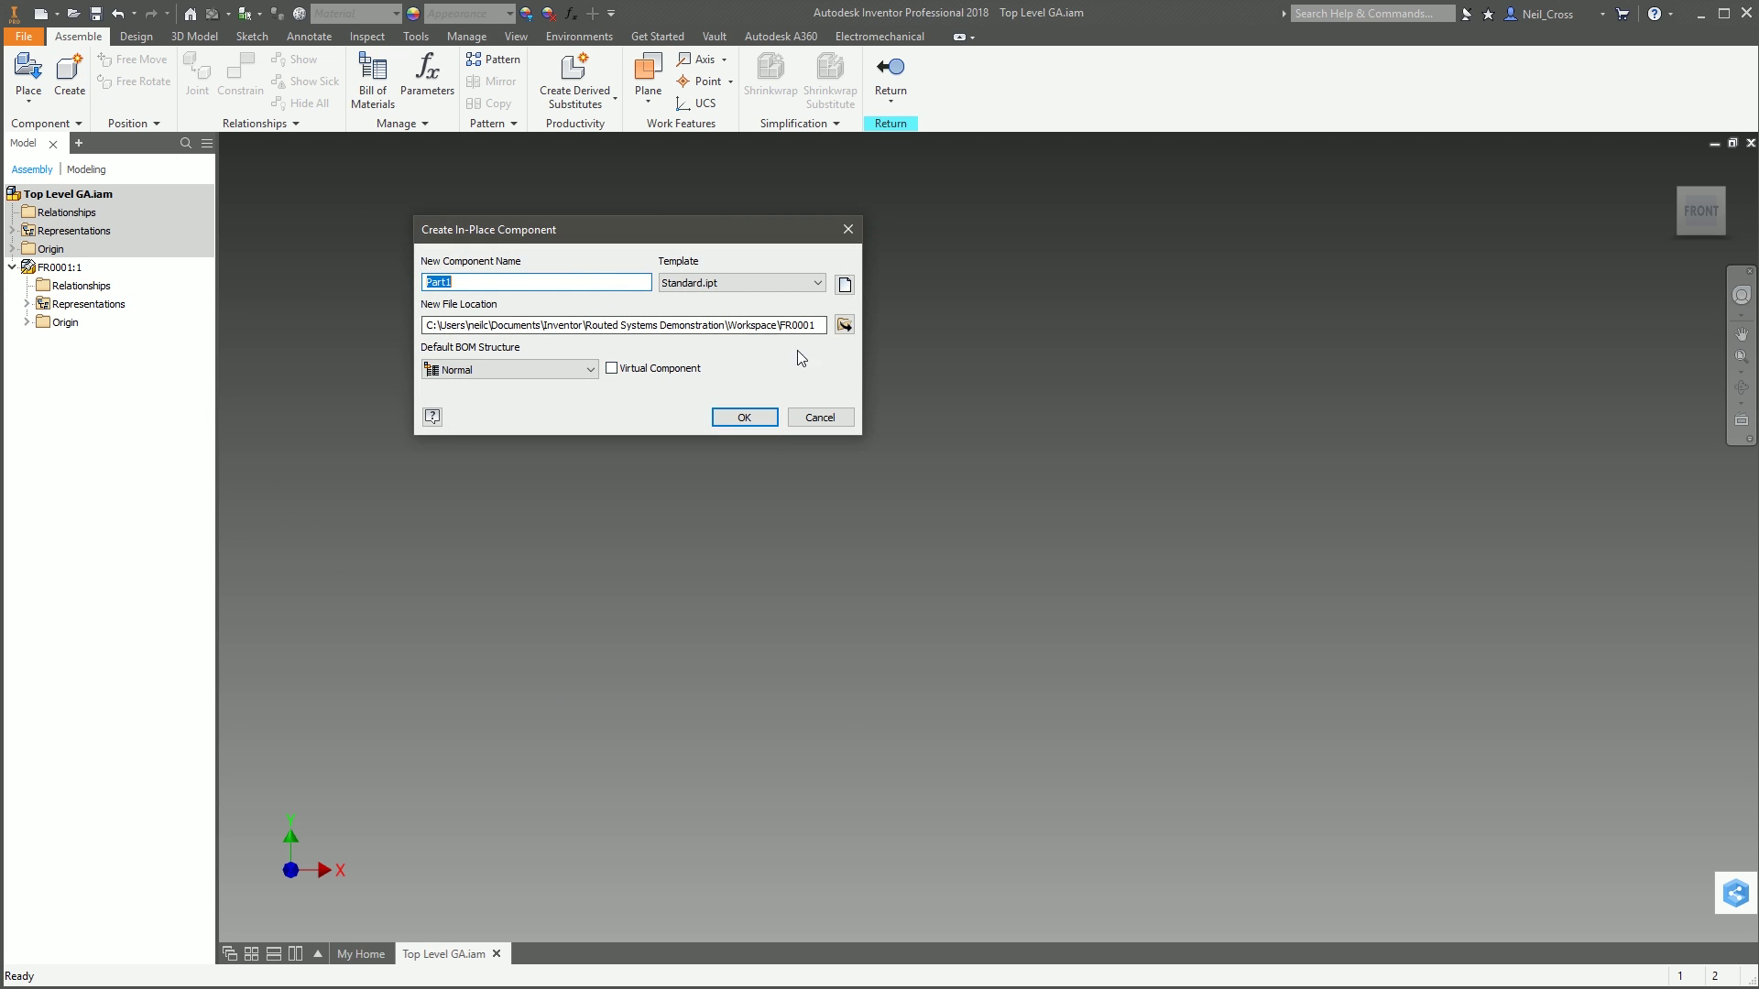
left_click(549, 369)
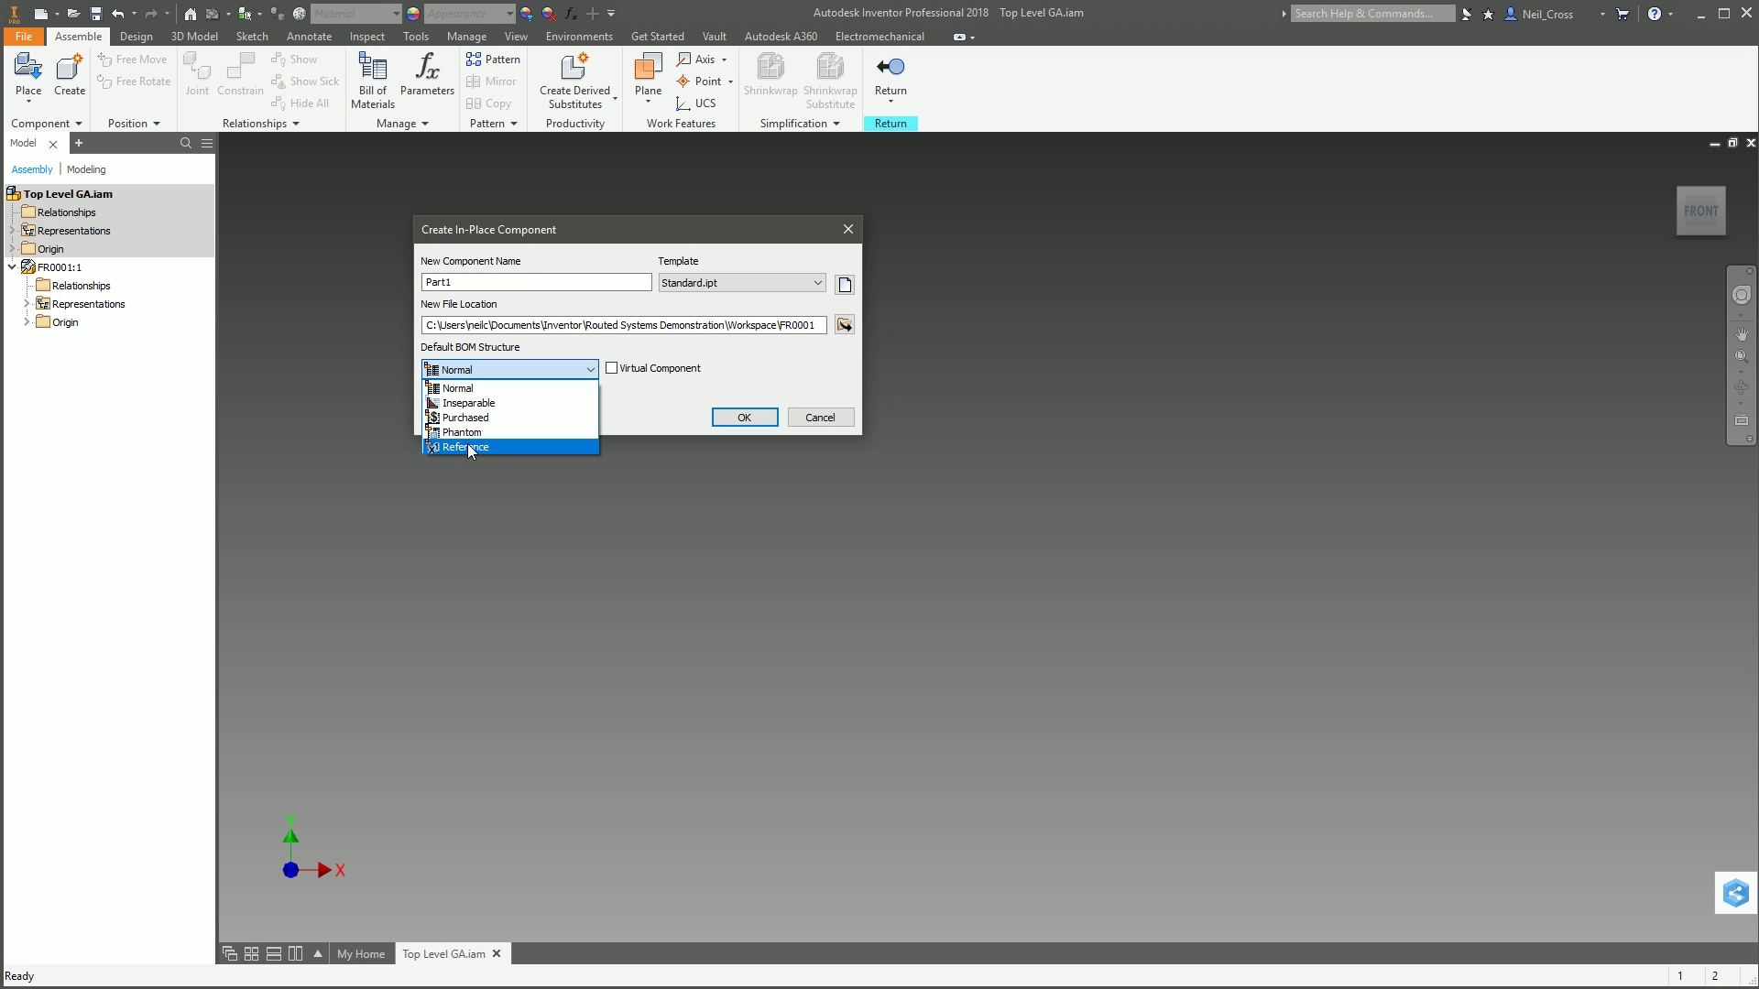
left_click(467, 447)
key("shift+Tab")
key("shift+Tab")
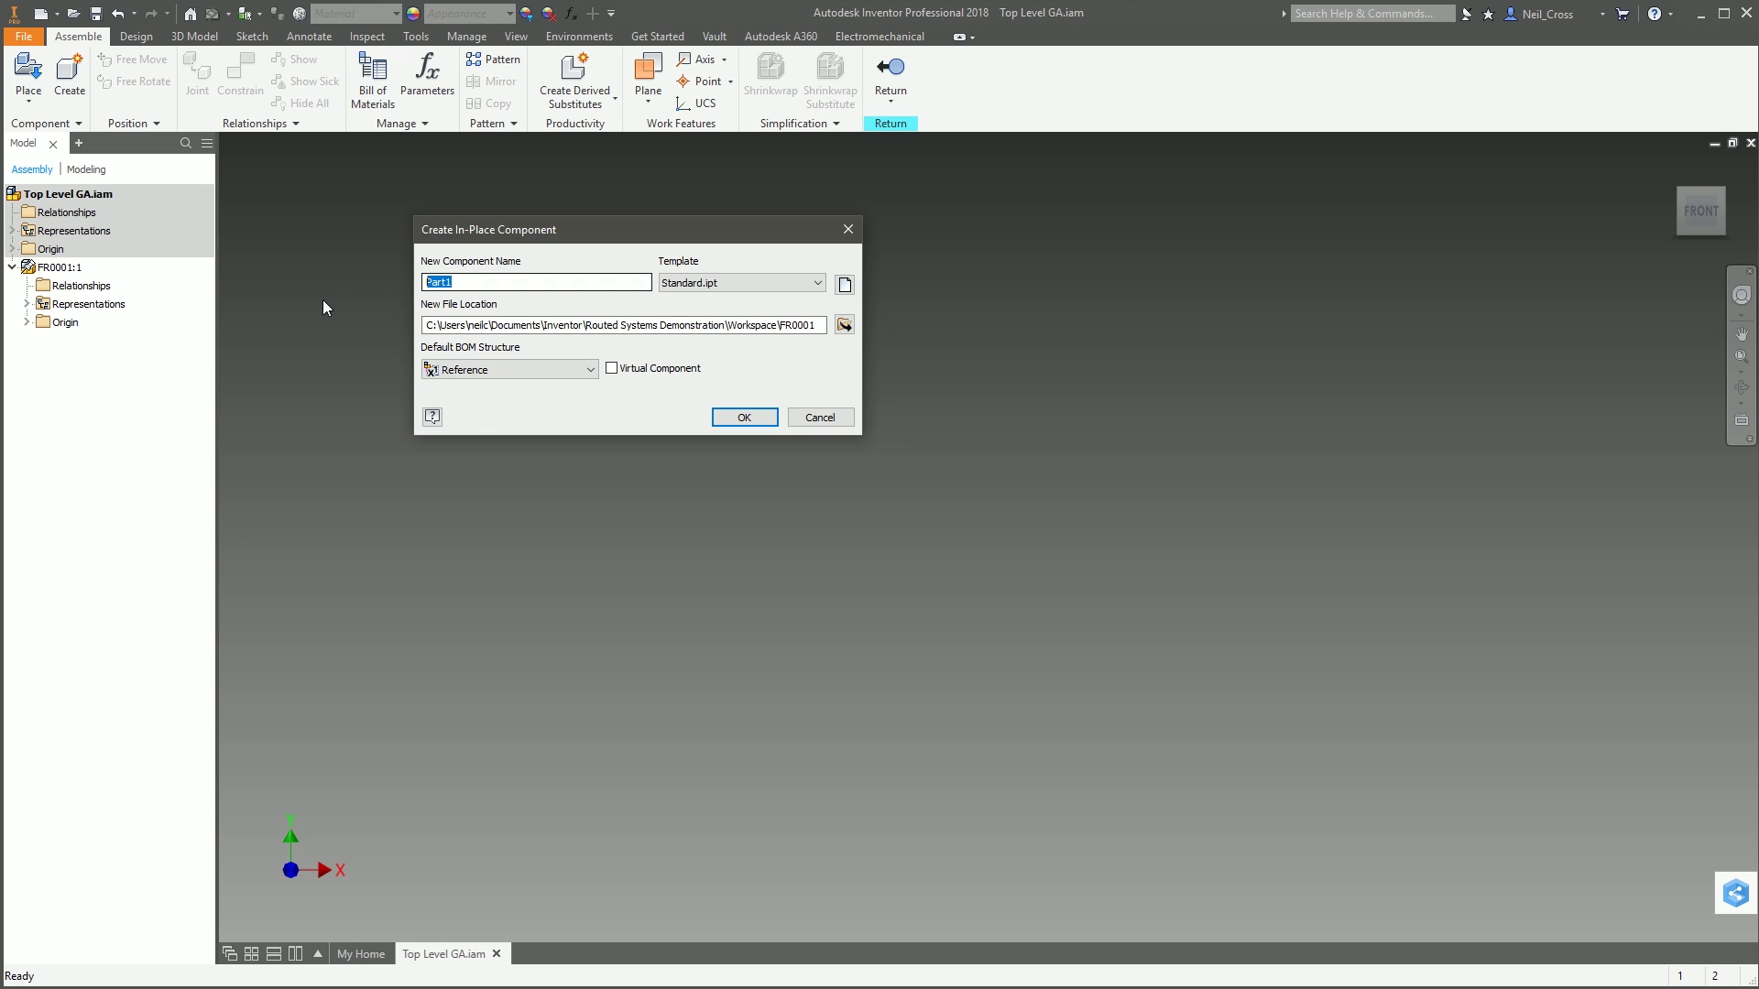
type("FR0001-SKEL-001")
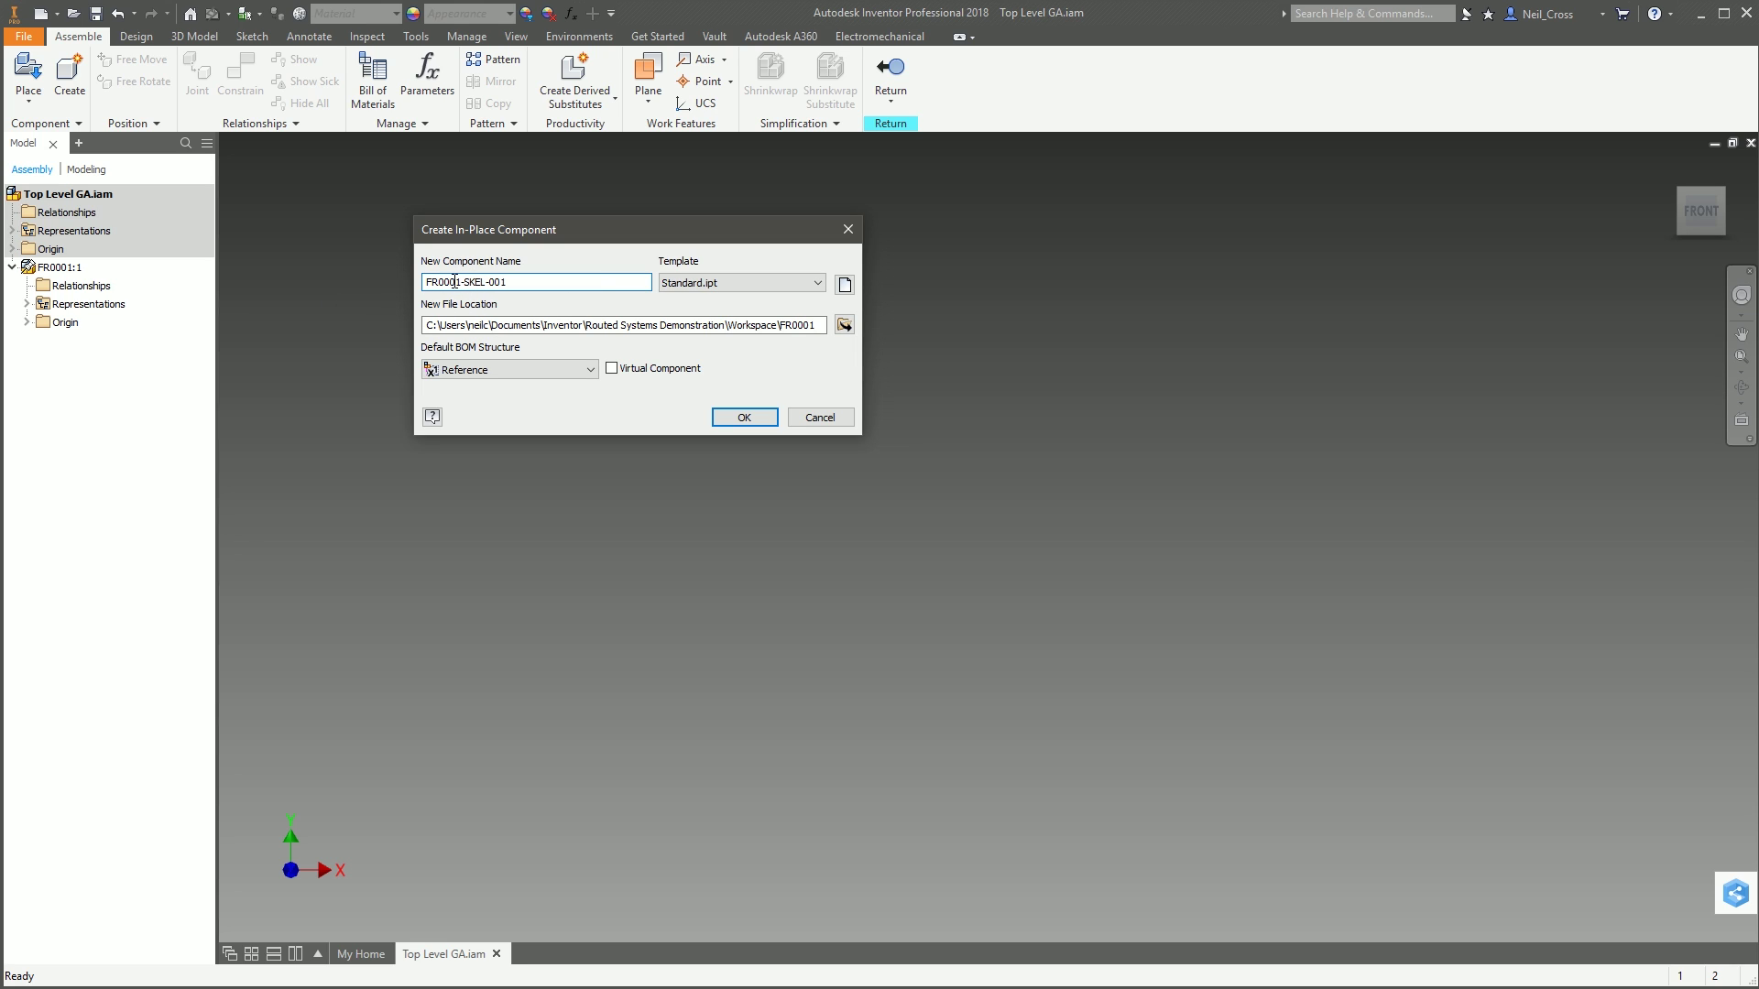
left_click_drag(463, 282, 426, 282)
left_click(481, 282)
left_click(460, 282)
left_click(440, 283)
left_click(742, 419)
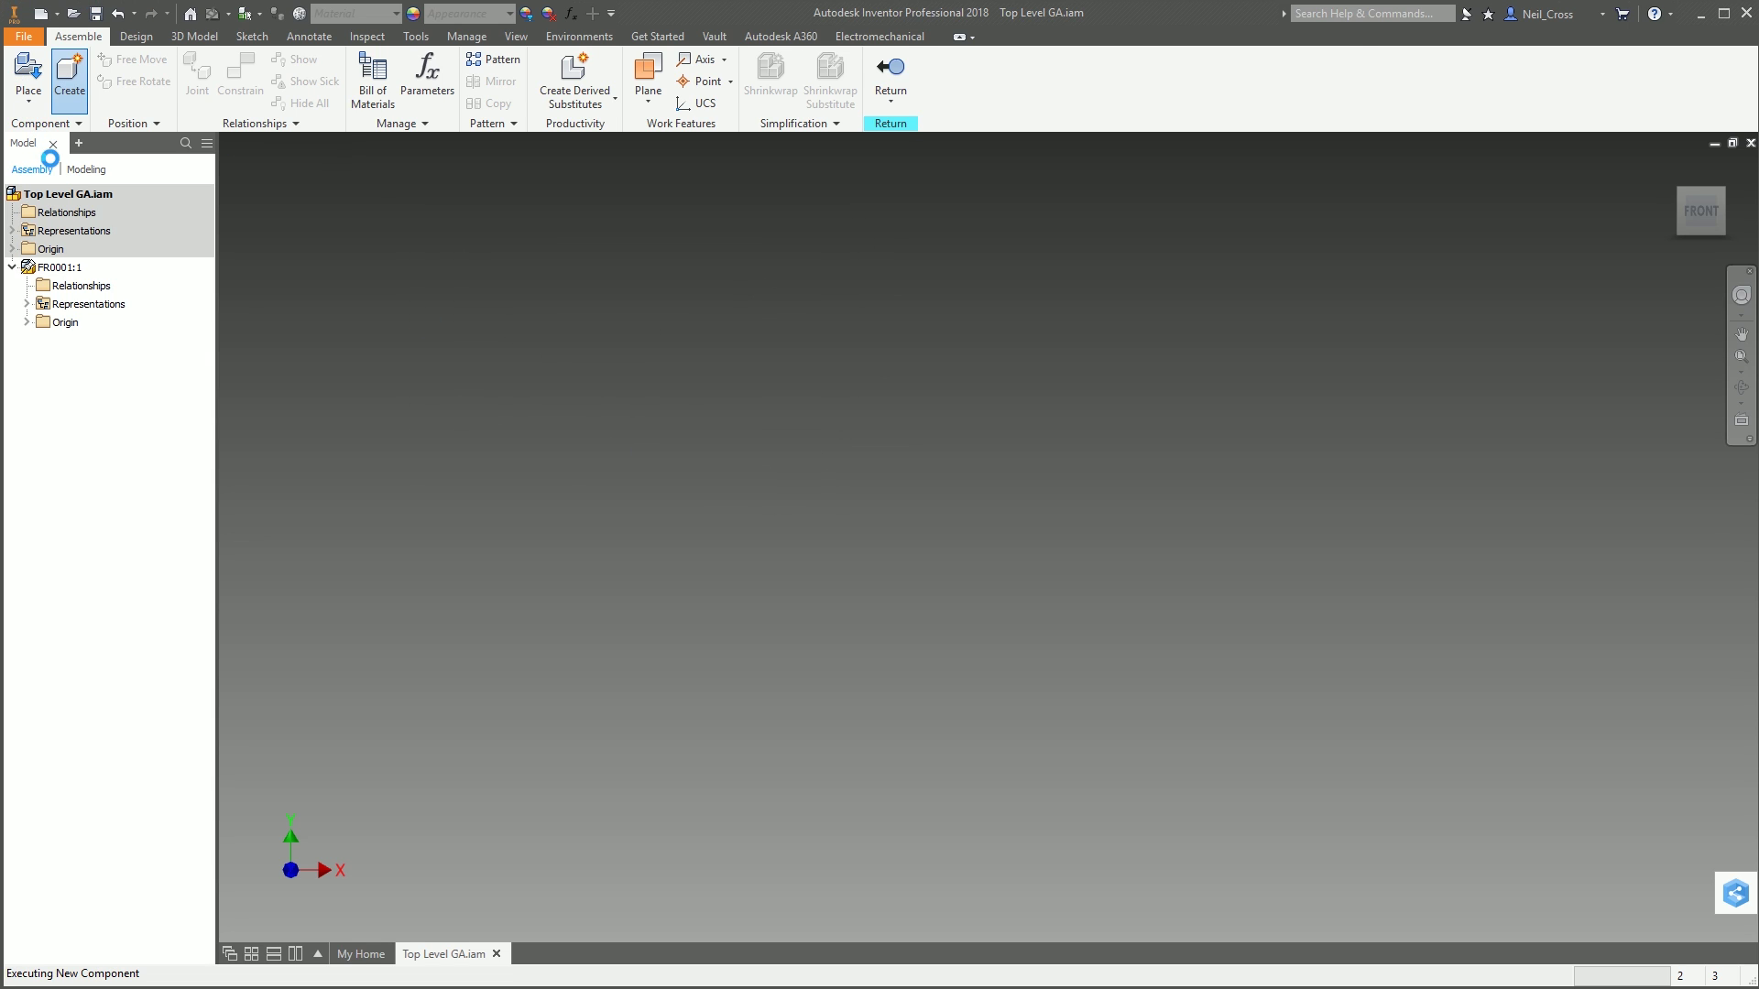
key("Escape")
Step: Sketch a center rectangle 2000 mm wide and 1000 mm high on the skeleton part's XY plane, centred on the origin
left_click(22, 103)
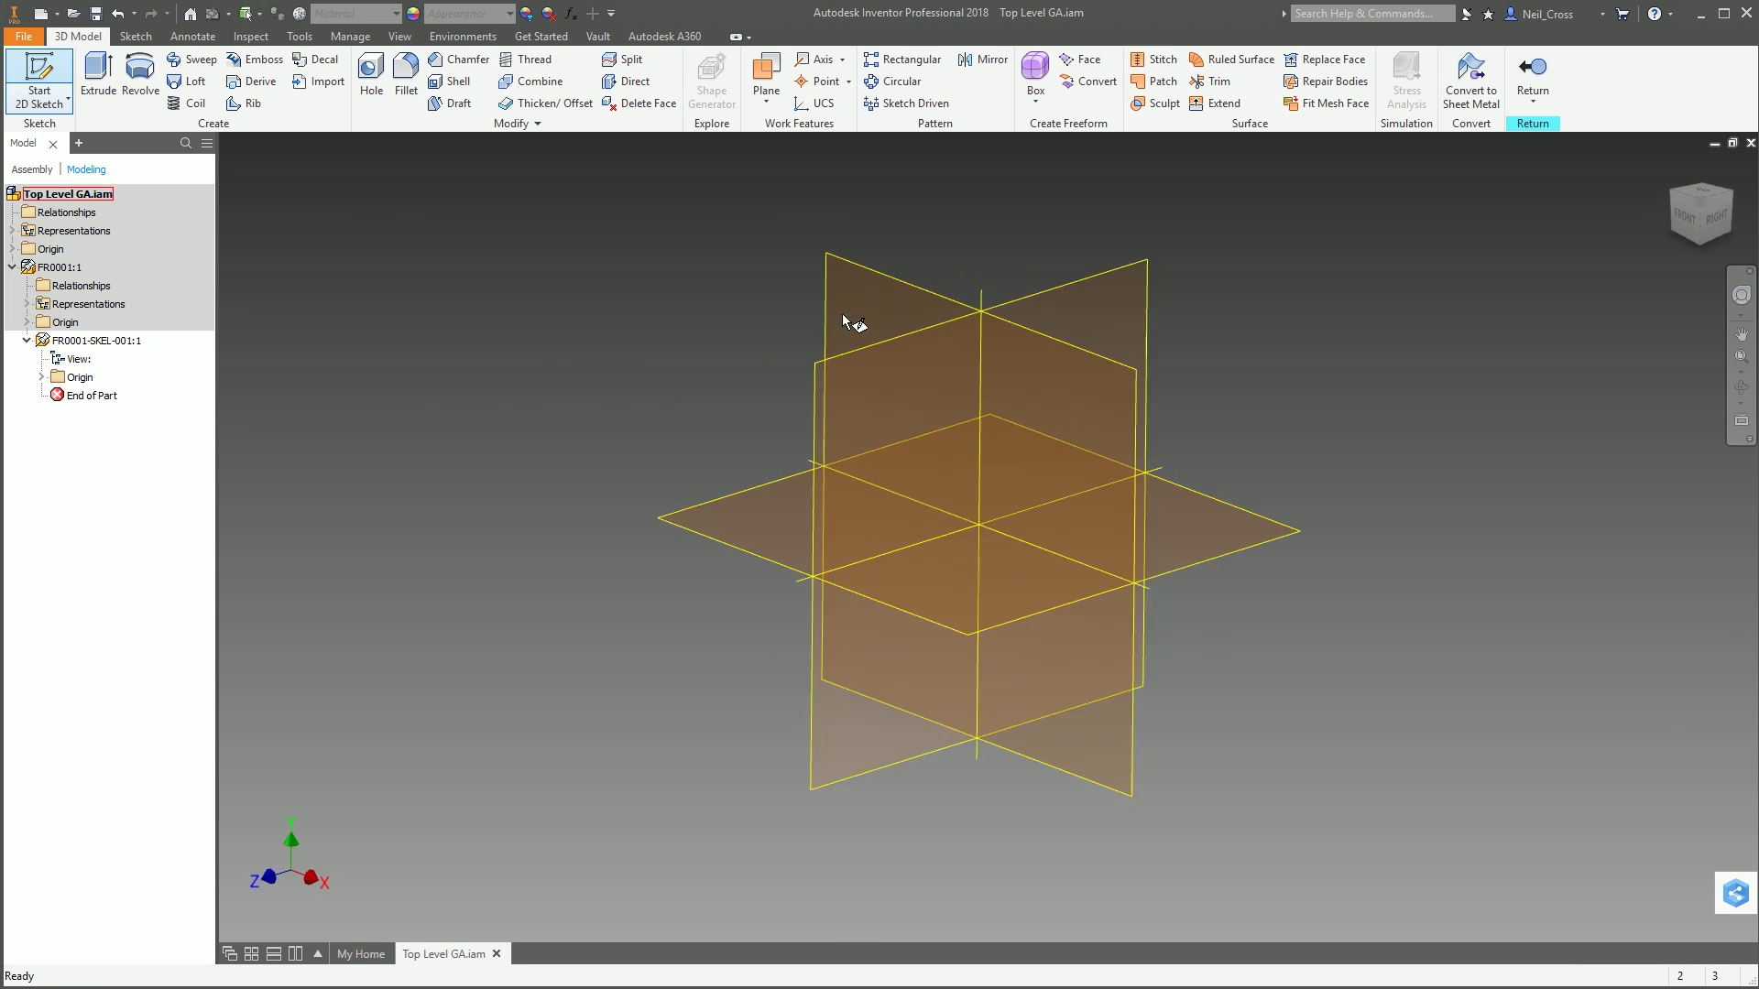
left_click(916, 513)
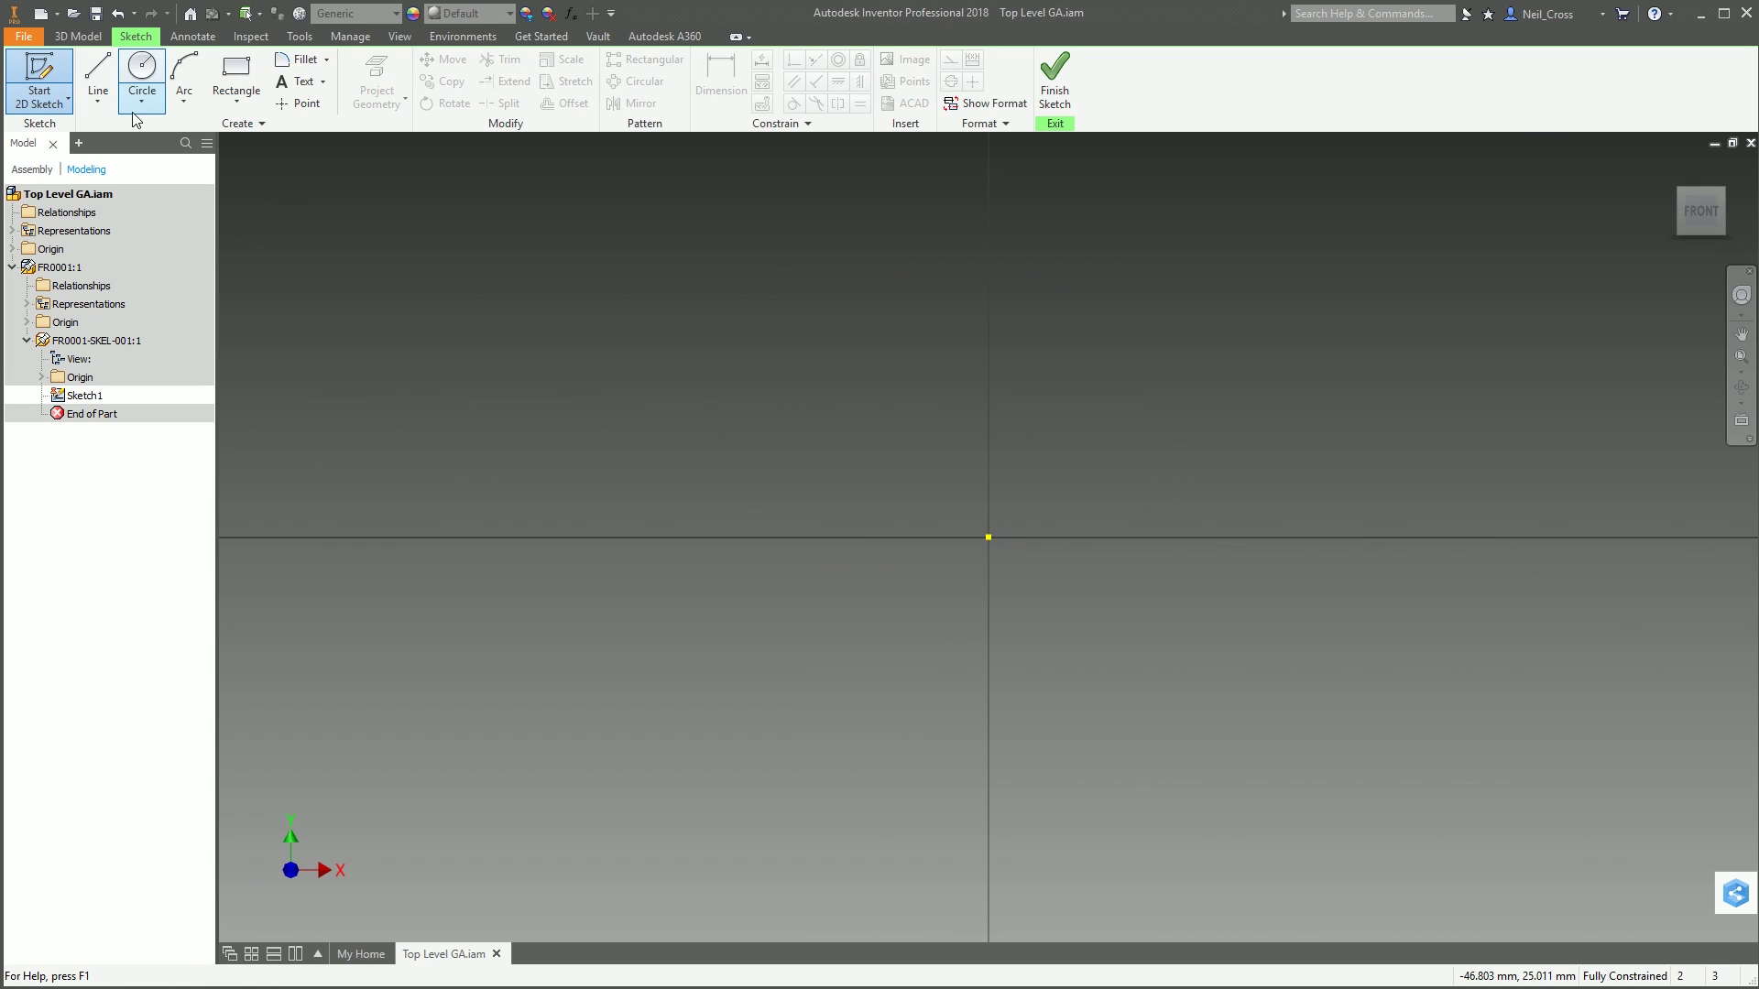
left_click(236, 100)
left_click(282, 213)
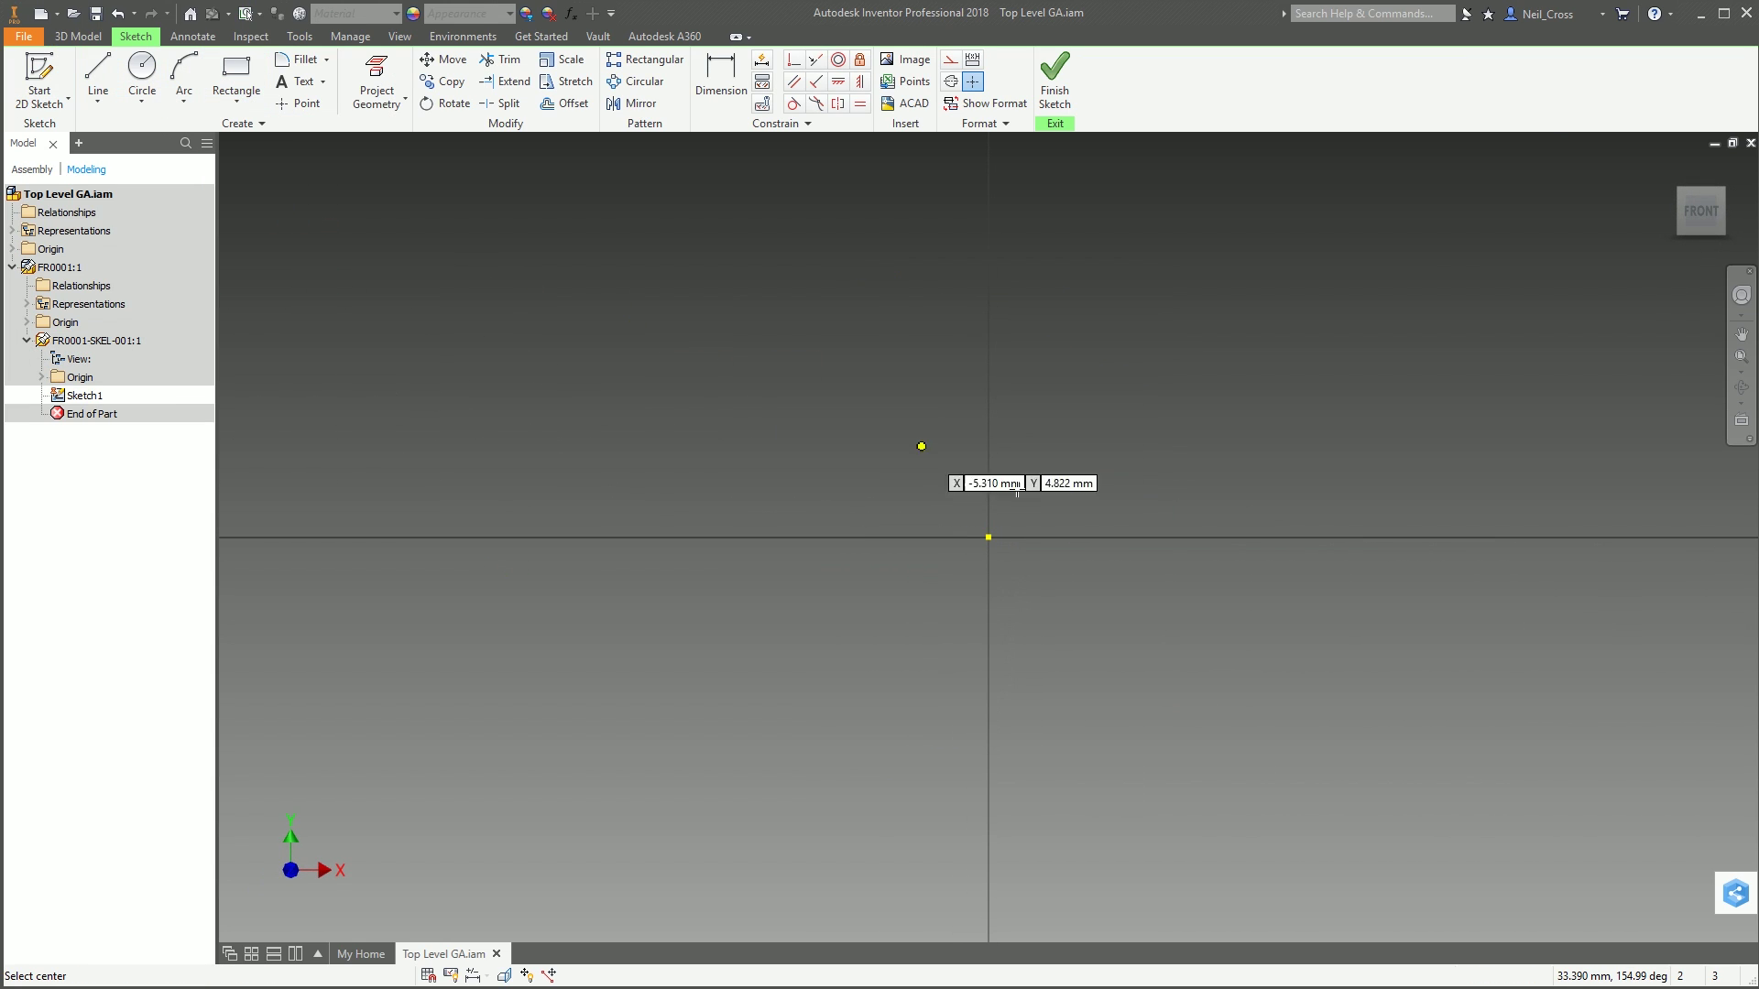
left_click(988, 538)
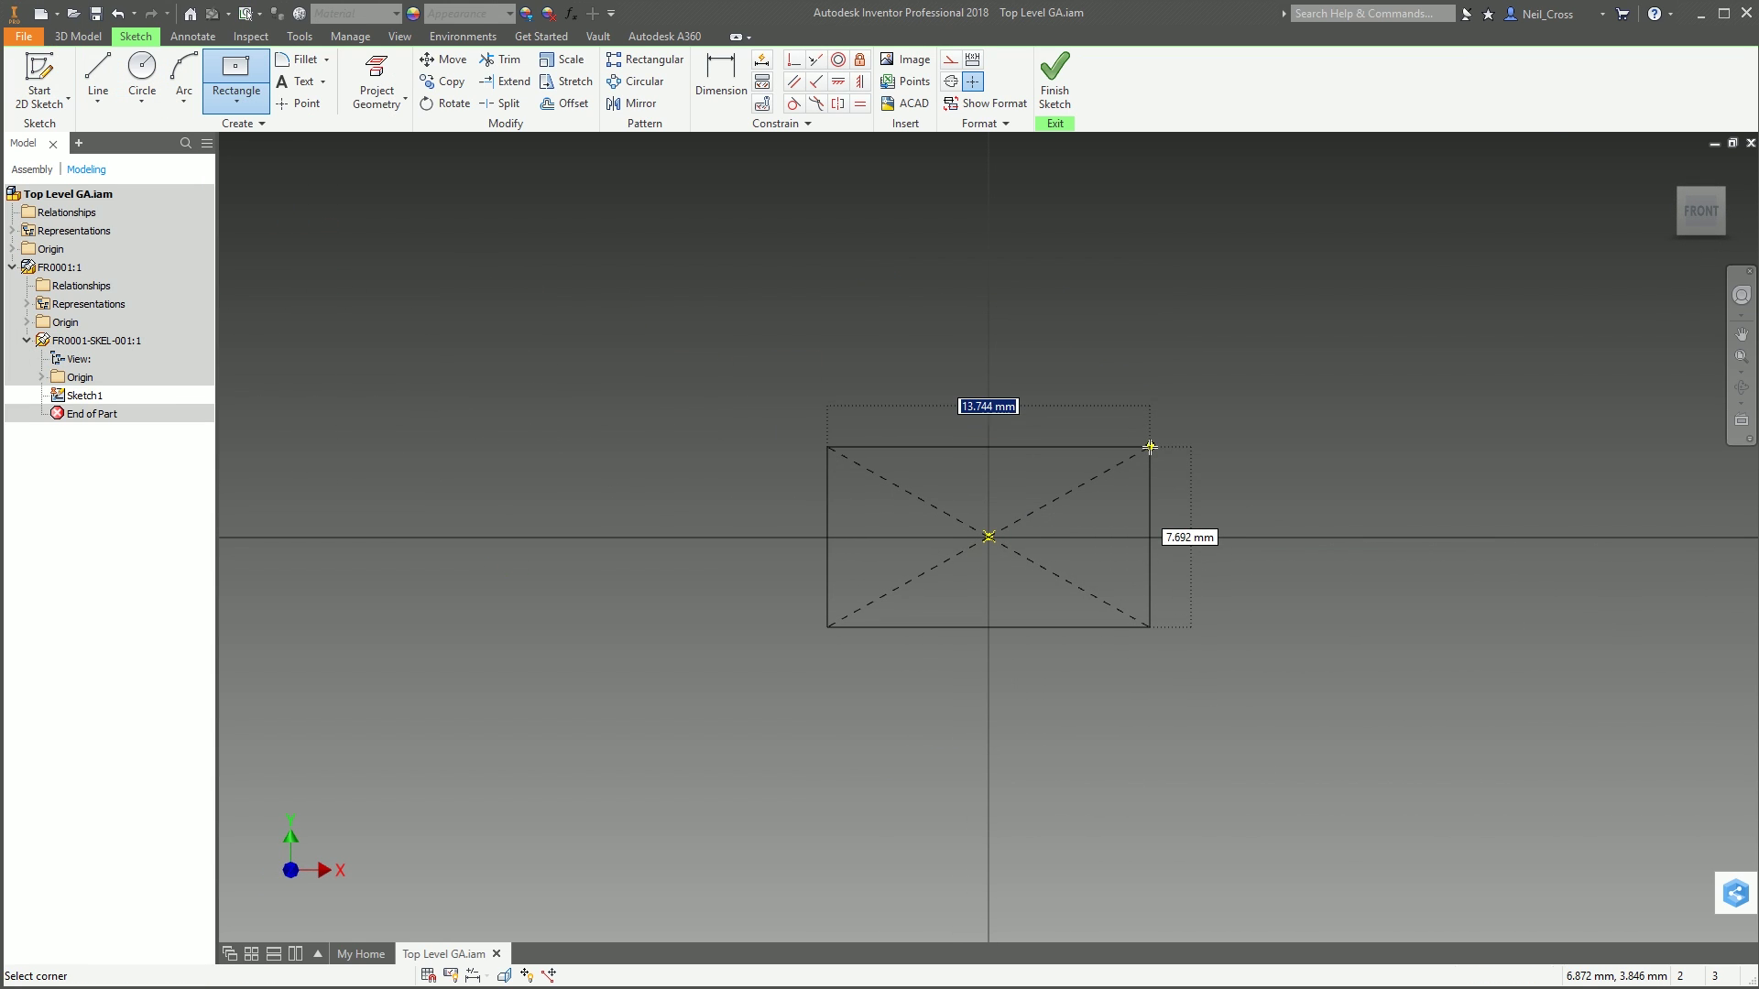
type("20")
key("Tab")
type("10")
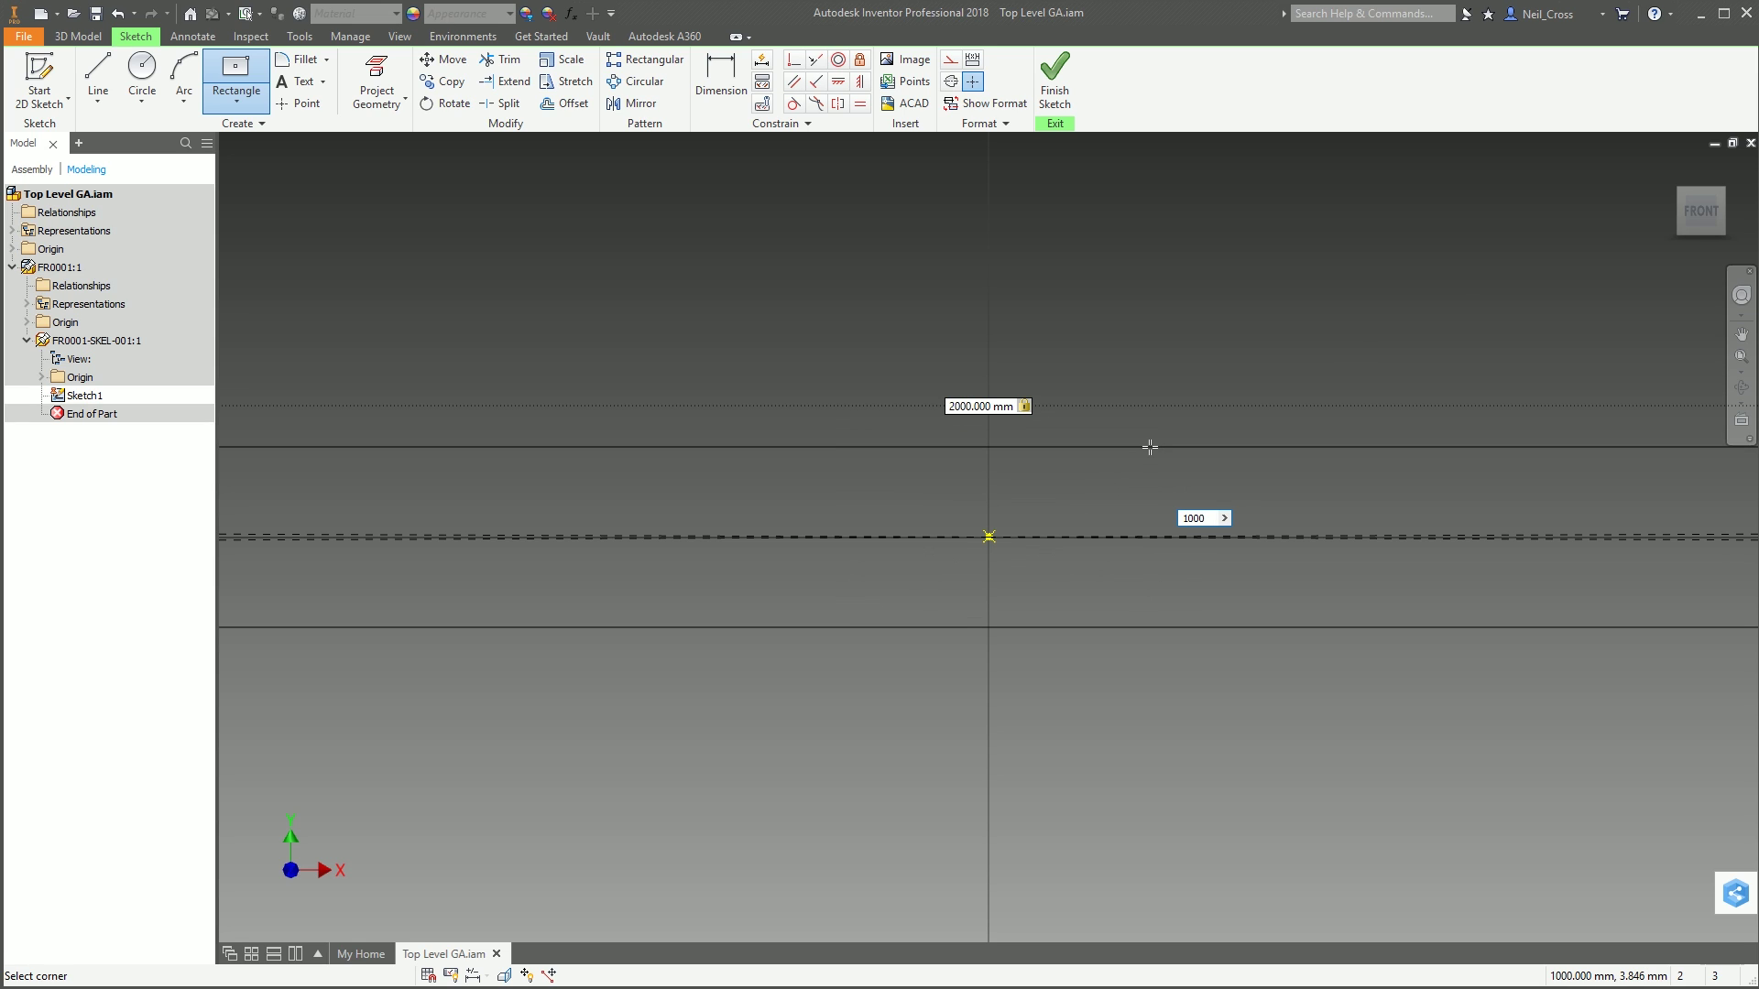
type("00")
key("Return")
scroll(1156, 477, "down", 5)
middle_click_drag(1191, 529, 1085, 275, "shift")
left_click(1055, 78)
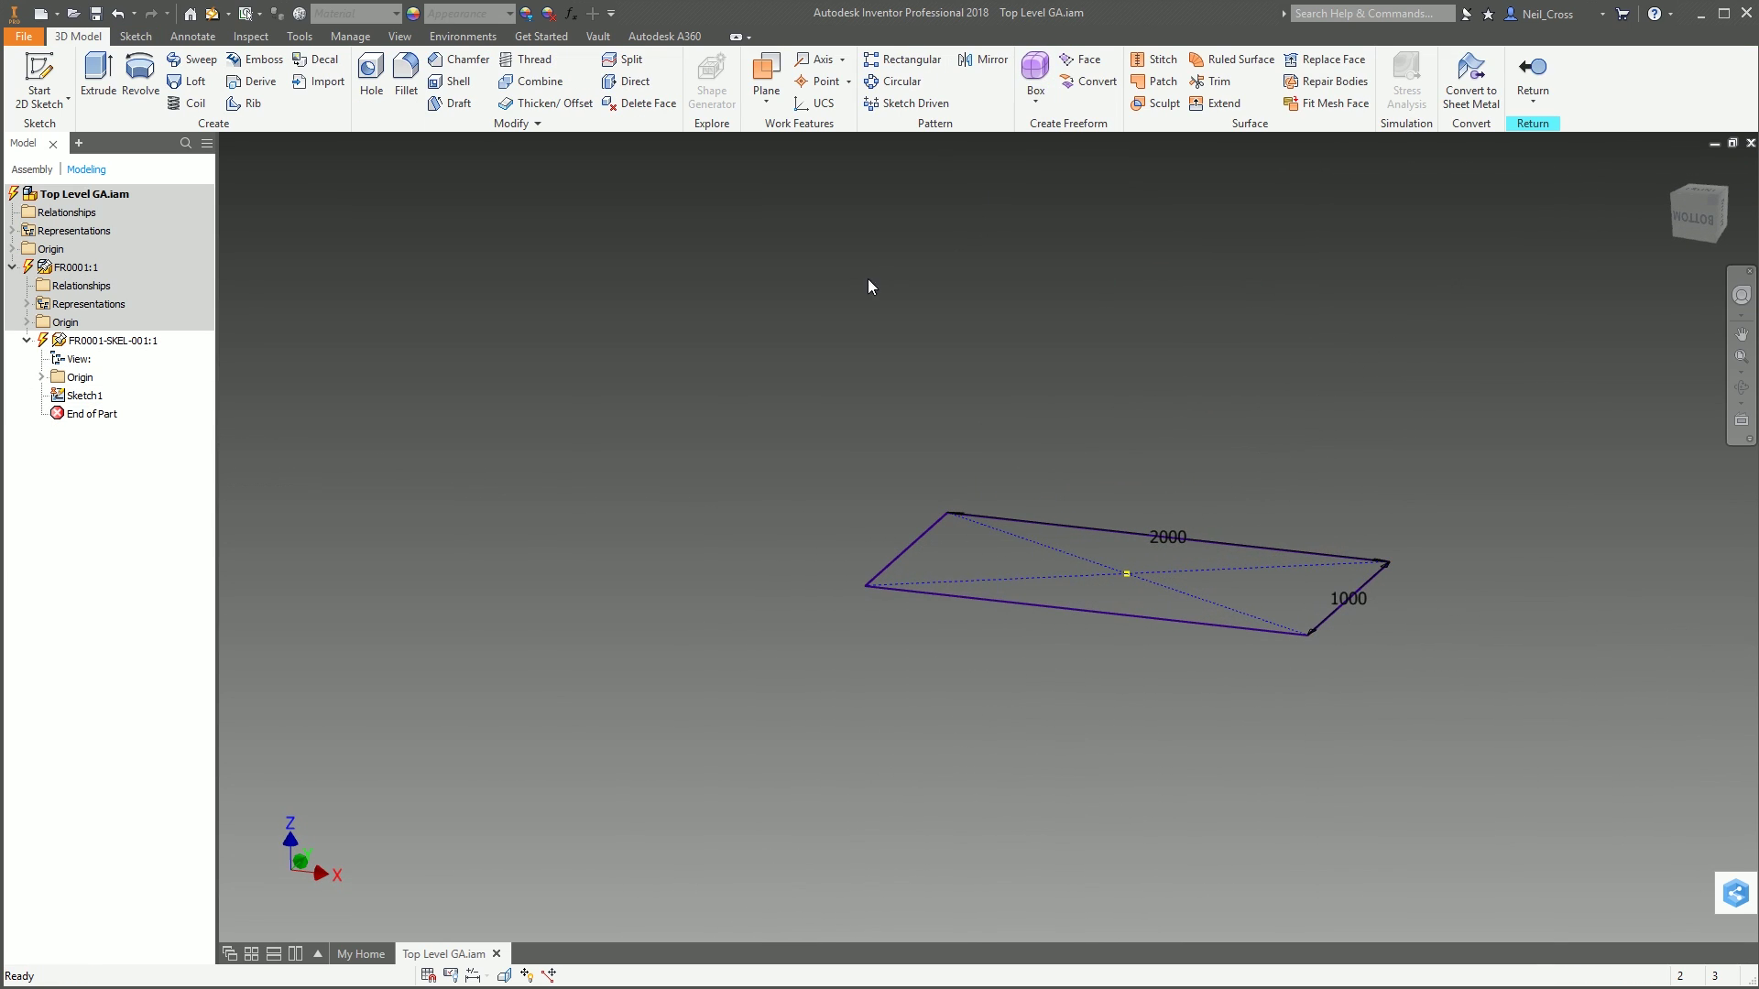
Step: Extrude the rectangle profile 500 mm into a solid block
left_click(98, 75)
type("500")
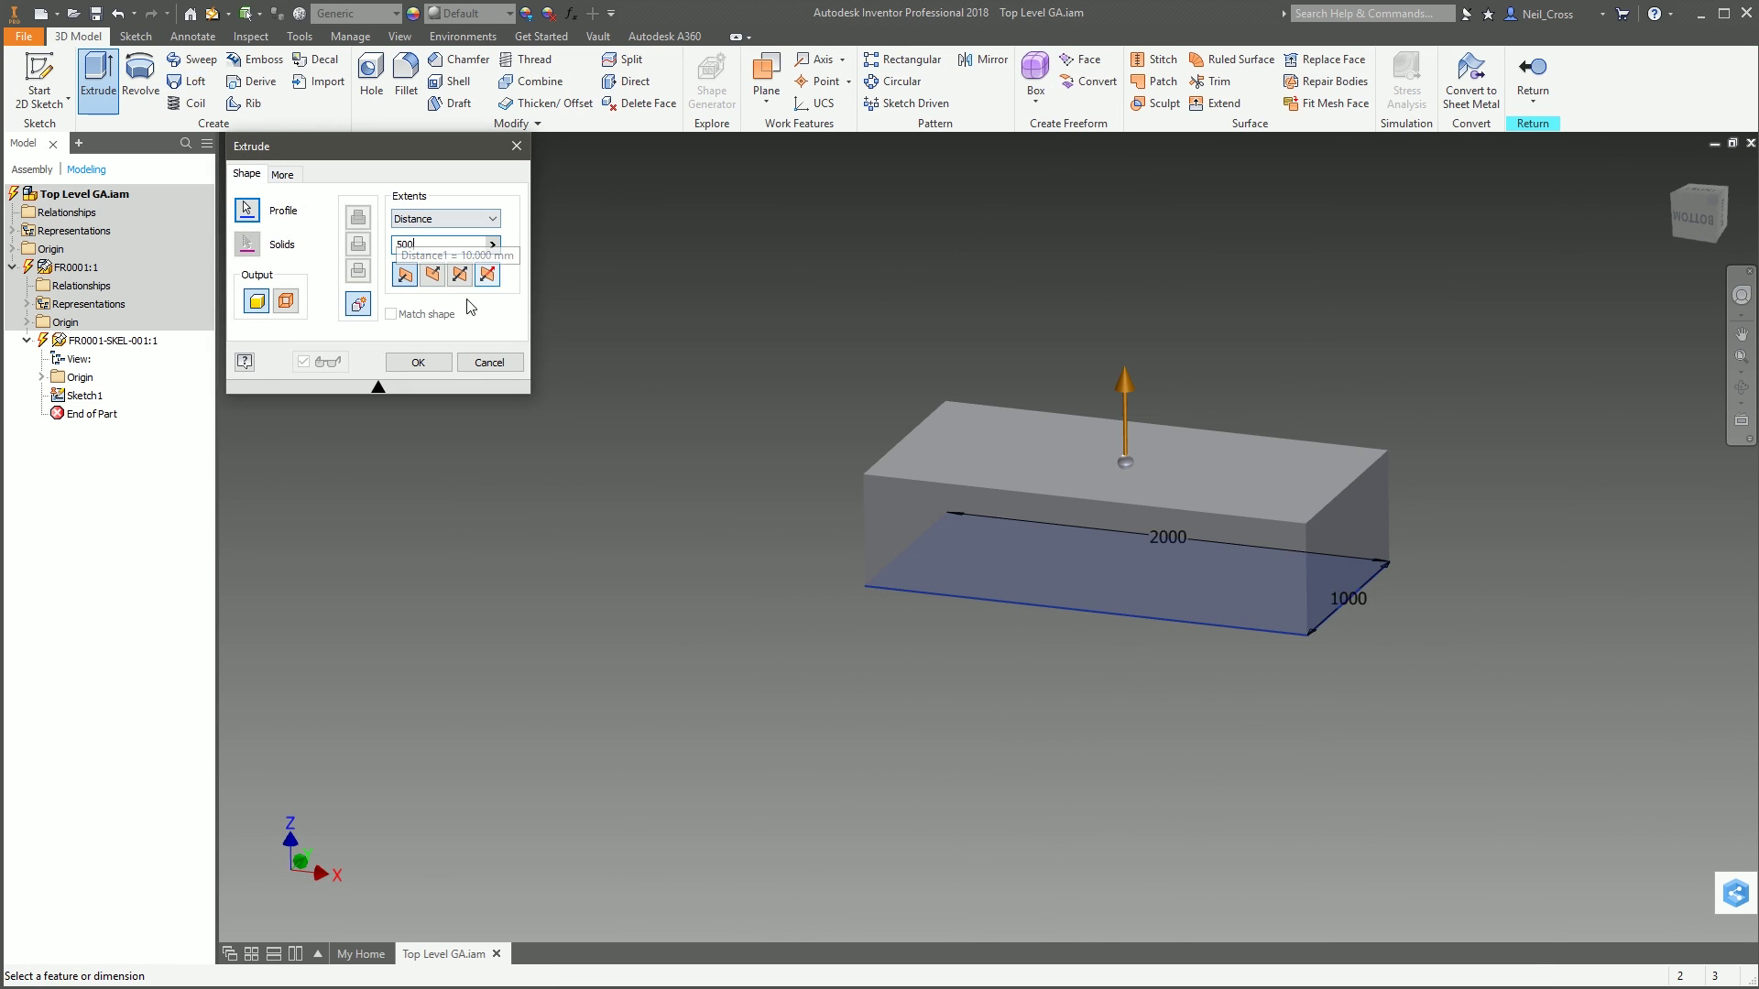
left_click(408, 366)
Step: Apply the Clear - White appearance to the skeleton part
left_click(492, 19)
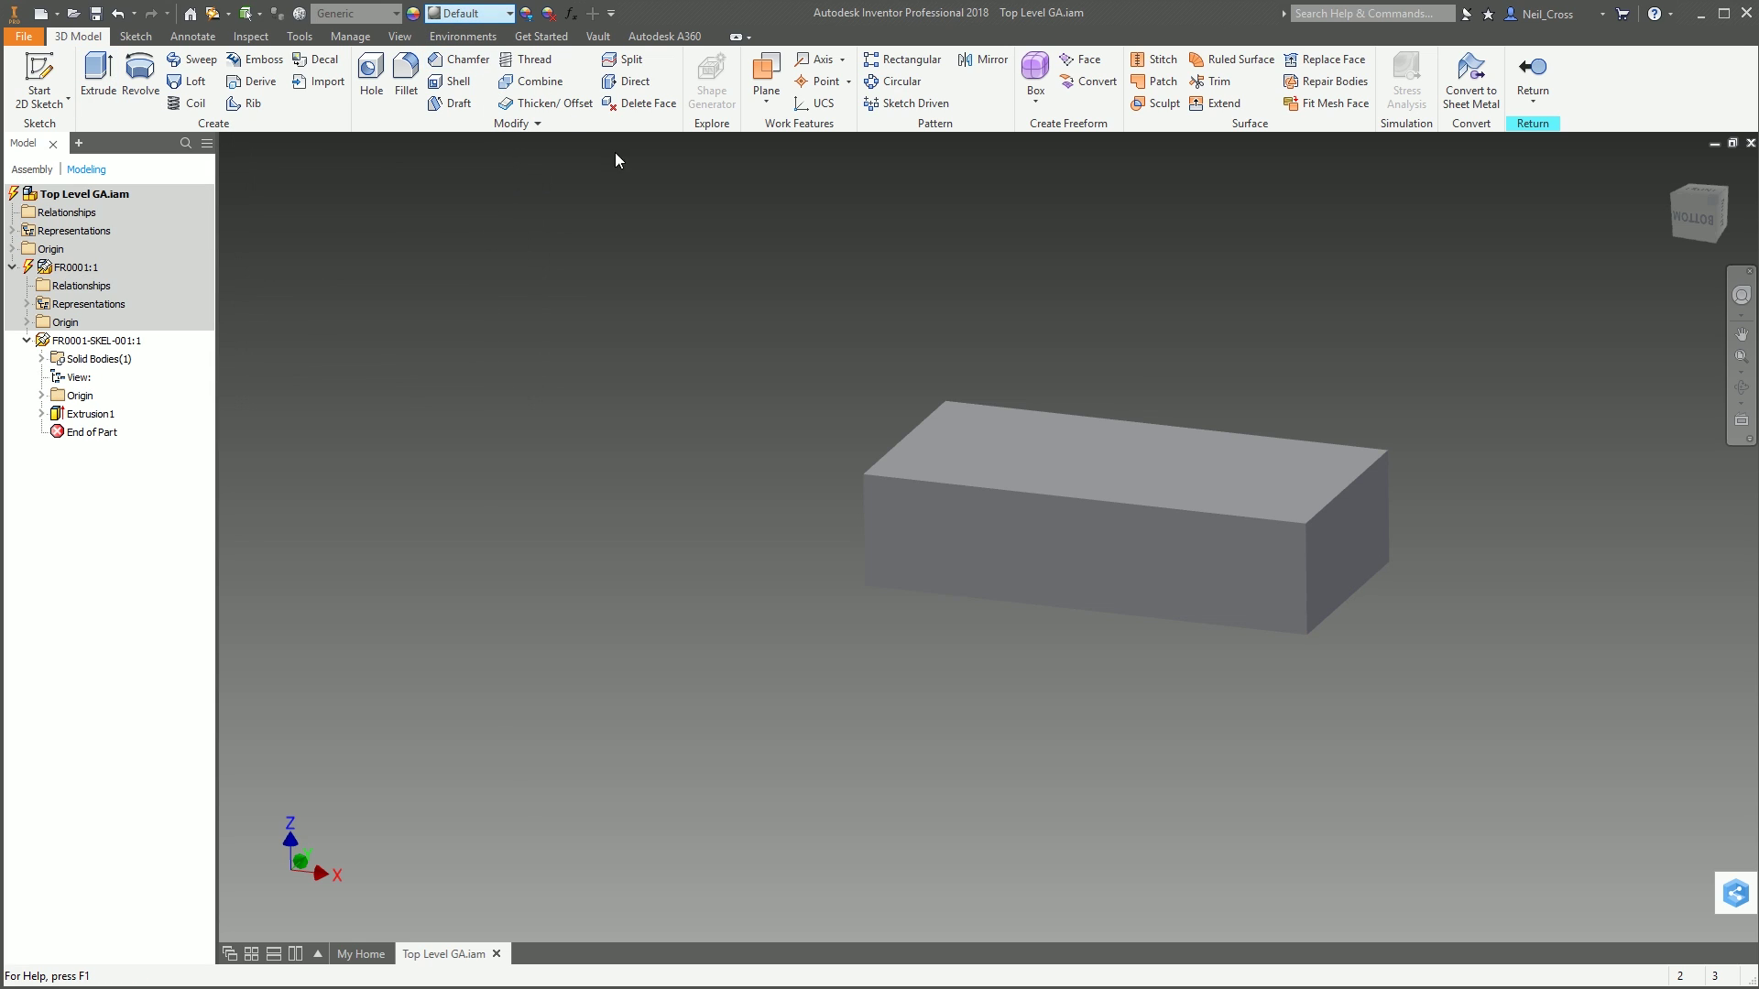
scroll(534, 202, "up", 15)
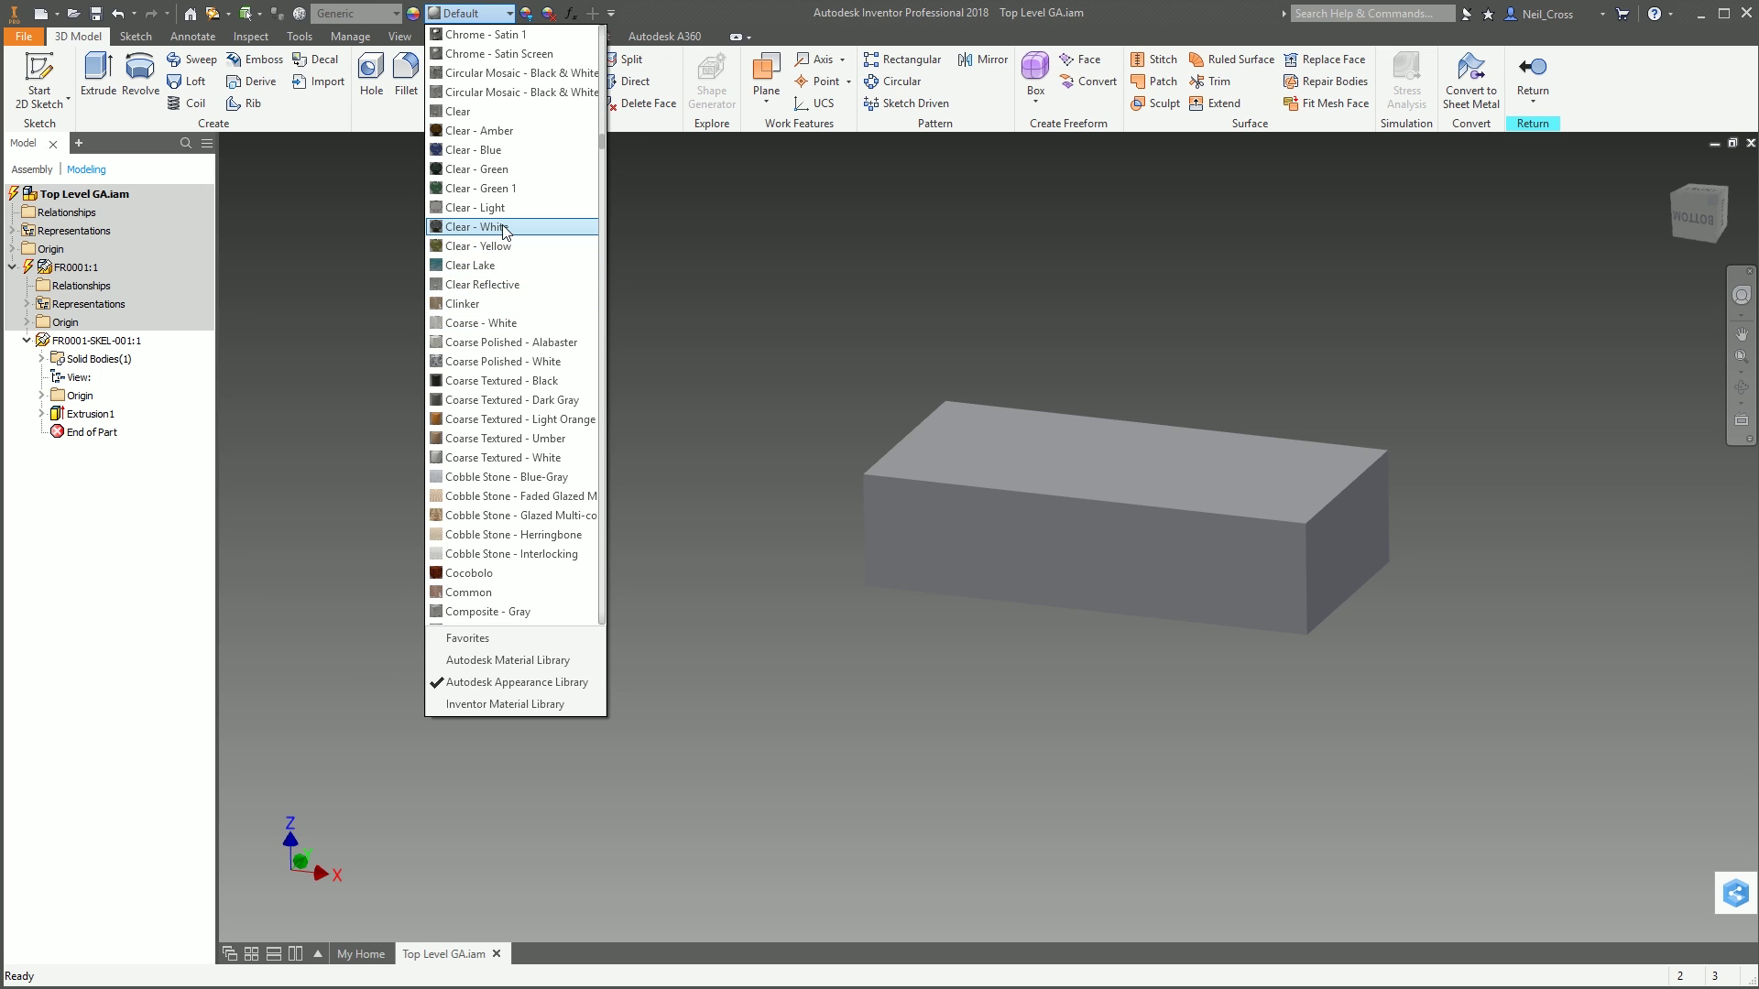
left_click(476, 228)
Step: Sketch a diagonal line between opposite corners of the block's upper 2000 by 1000 mm face
mouse_move(718, 326)
middle_mouse_down("shift")
mouse_move(1032, 302)
mouse_move(1382, 338)
mouse_move(1512, 318)
mouse_move(1500, 299)
mouse_move(1520, 316)
middle_mouse_up("shift")
left_click(64, 85)
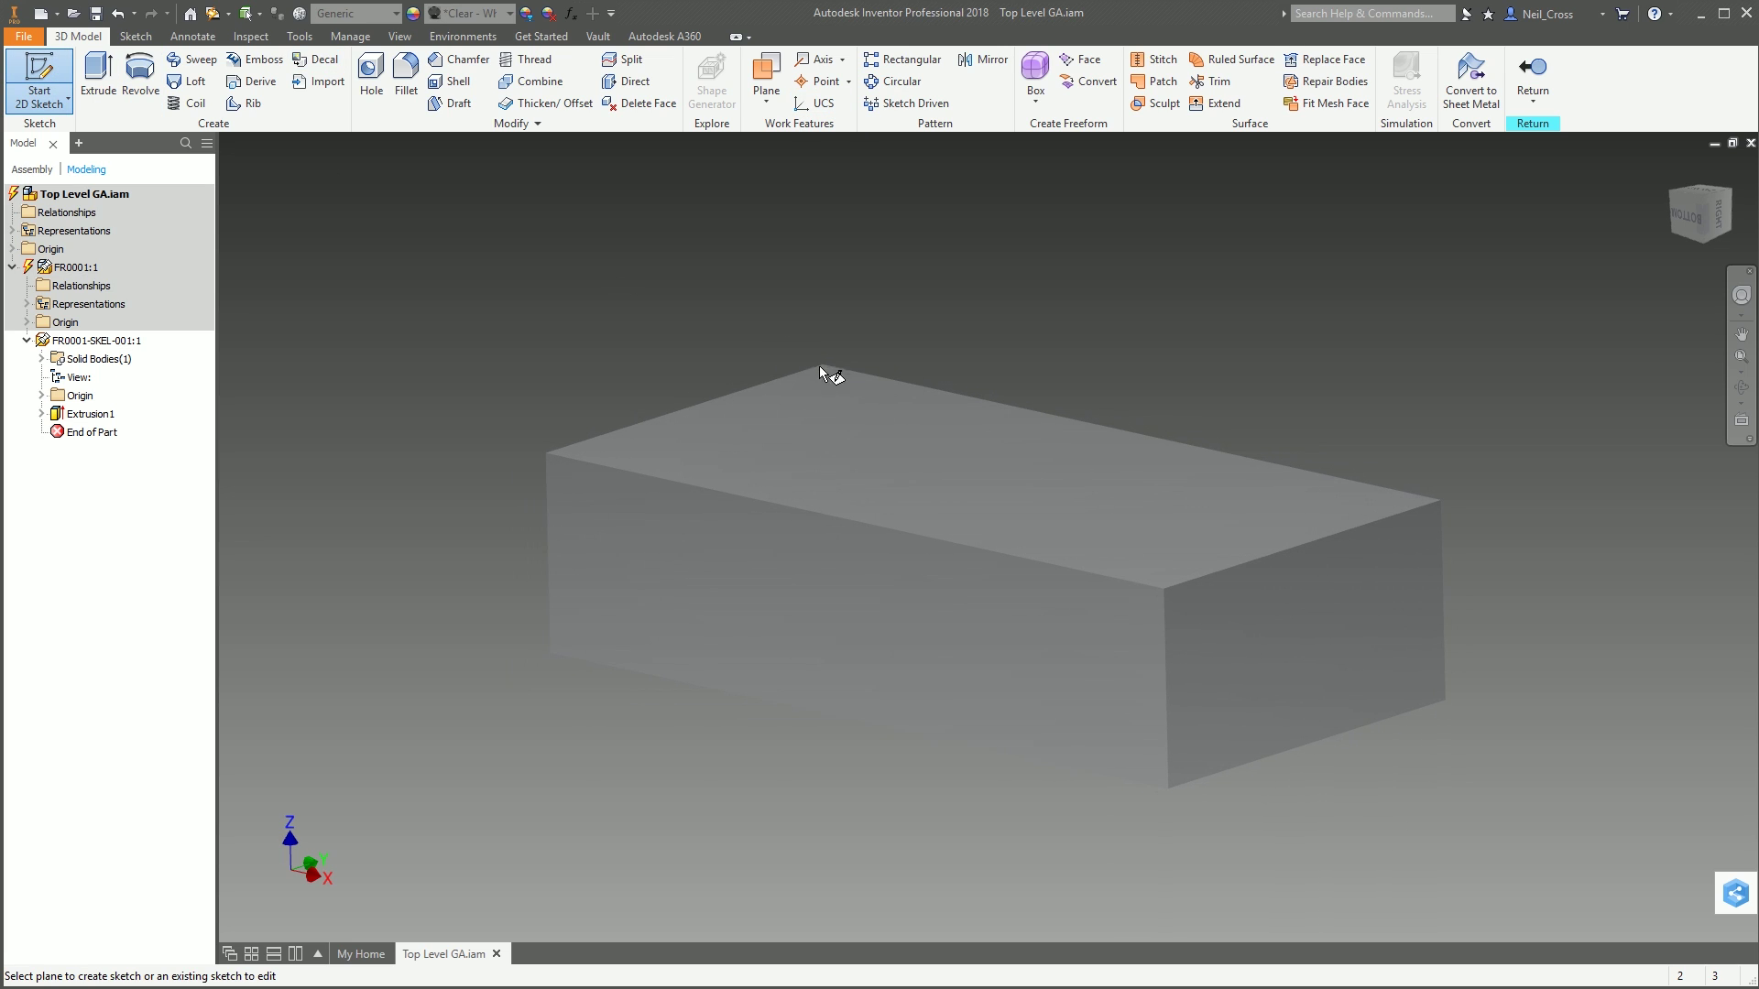
left_click(773, 404)
left_click(98, 77)
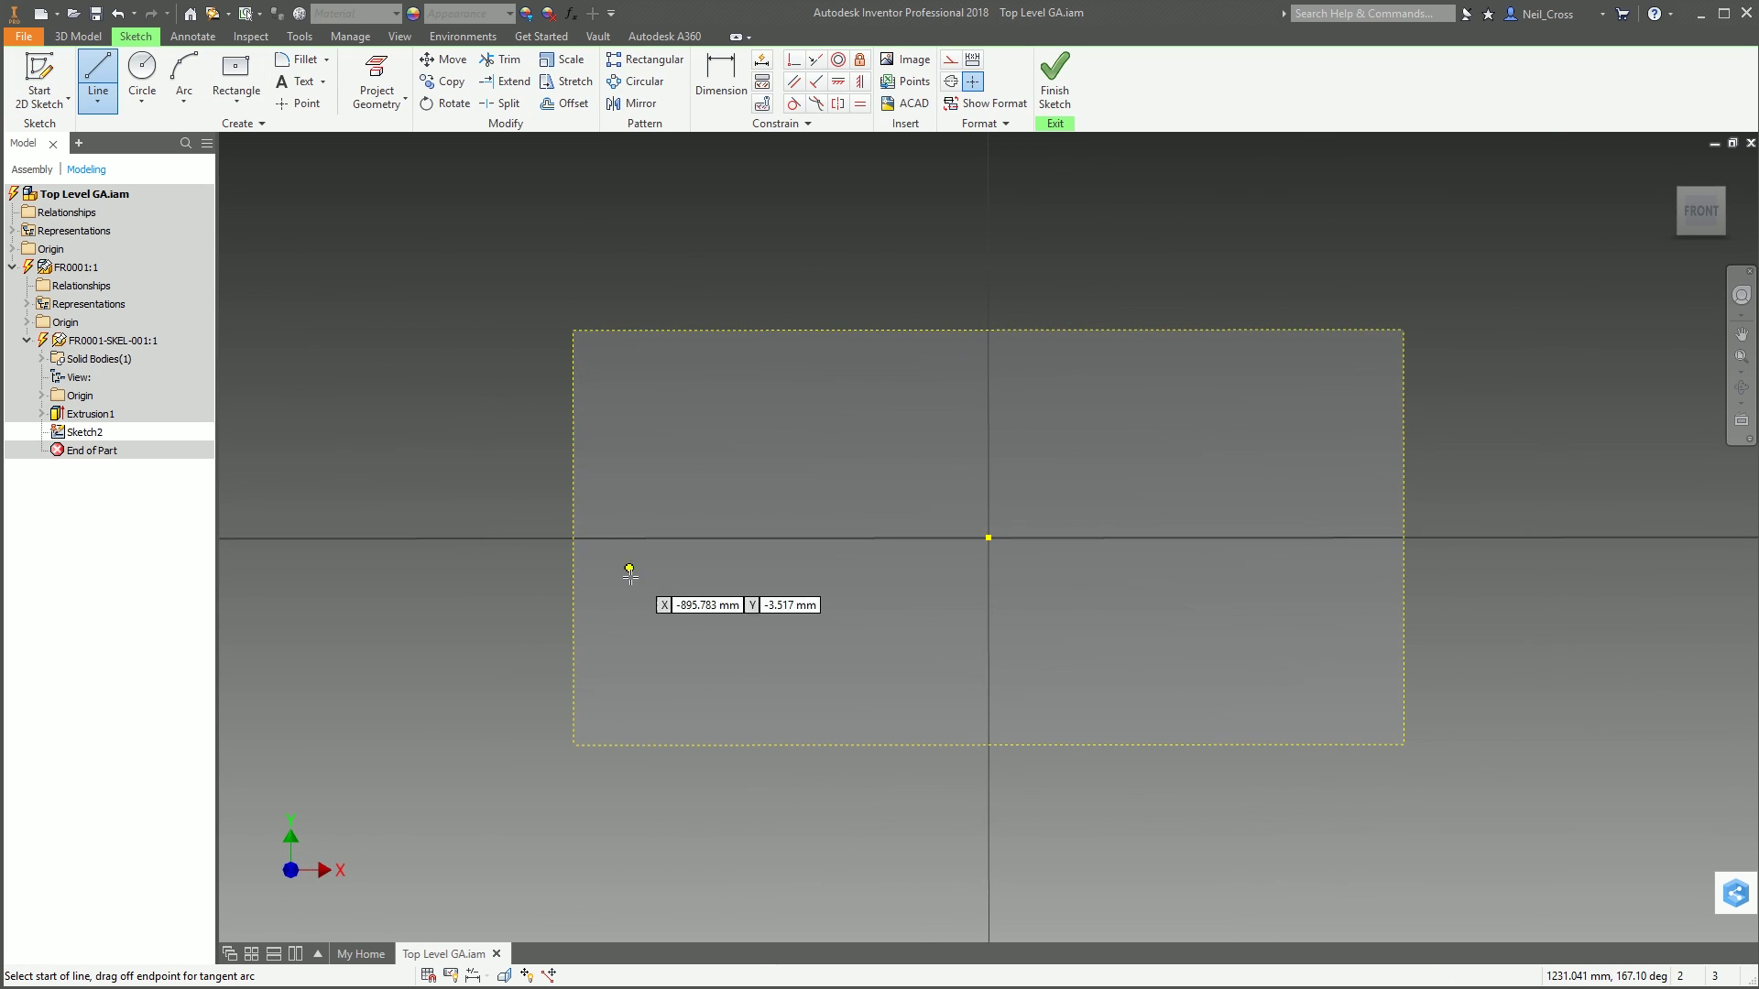
left_click(574, 743)
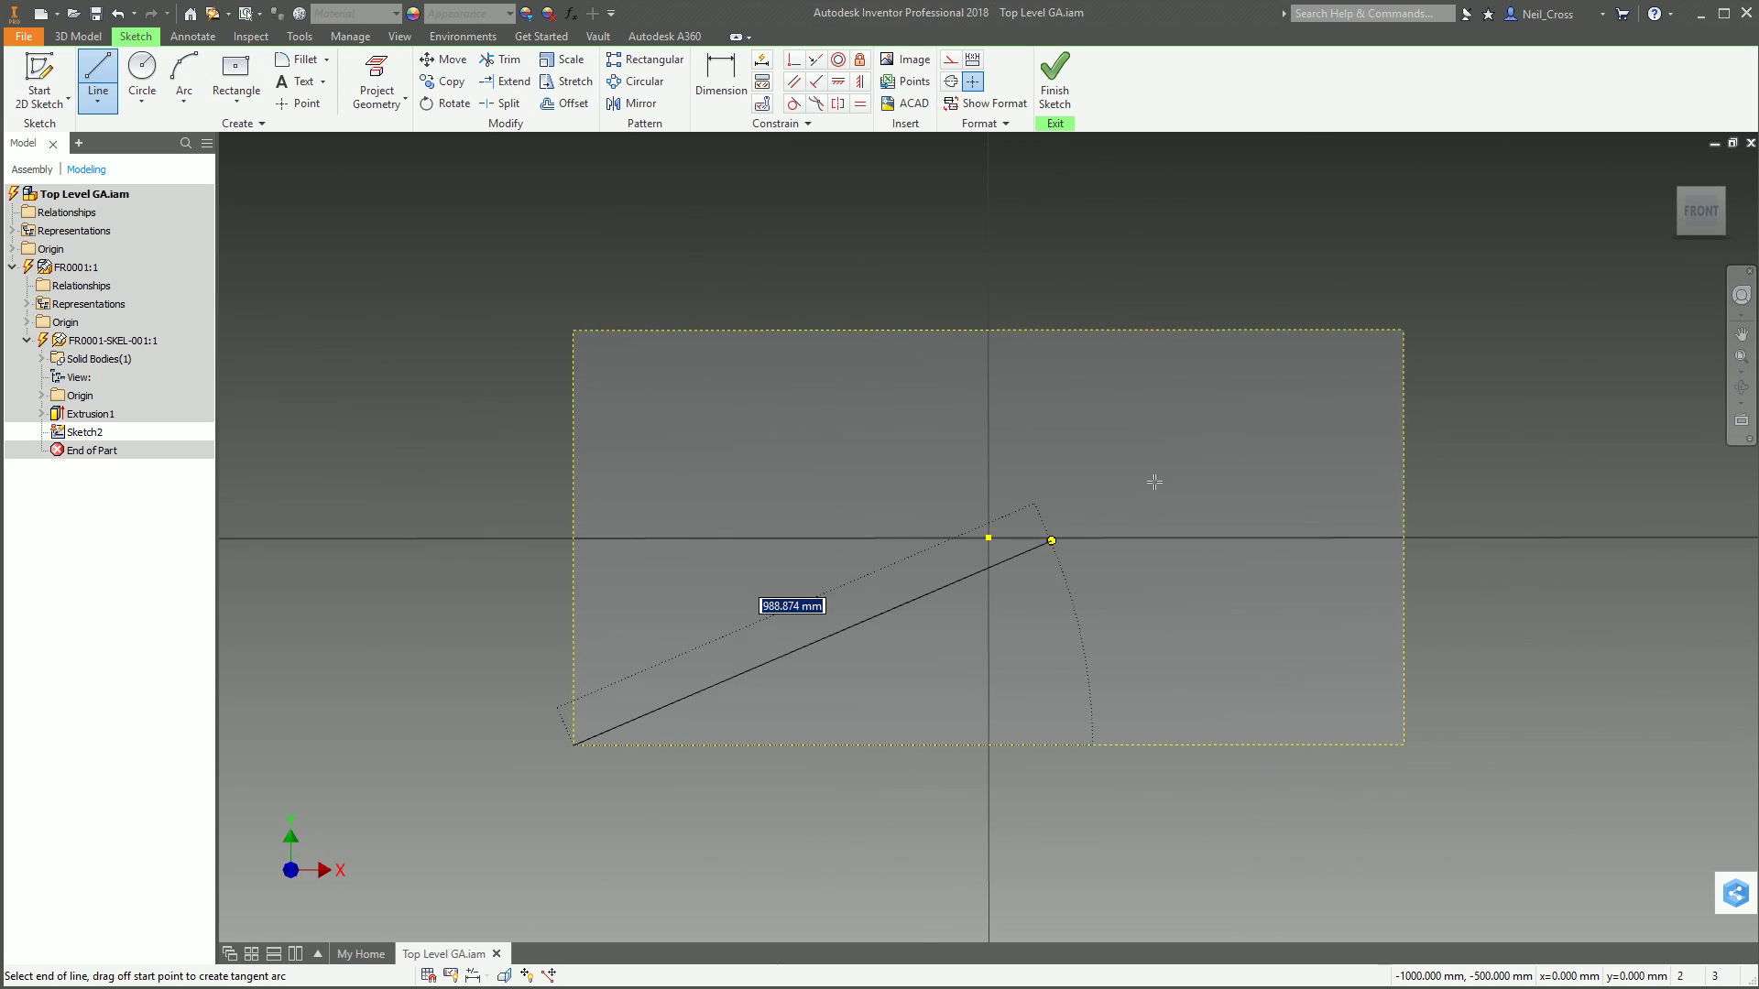
double_click(1407, 332)
left_click(1072, 97)
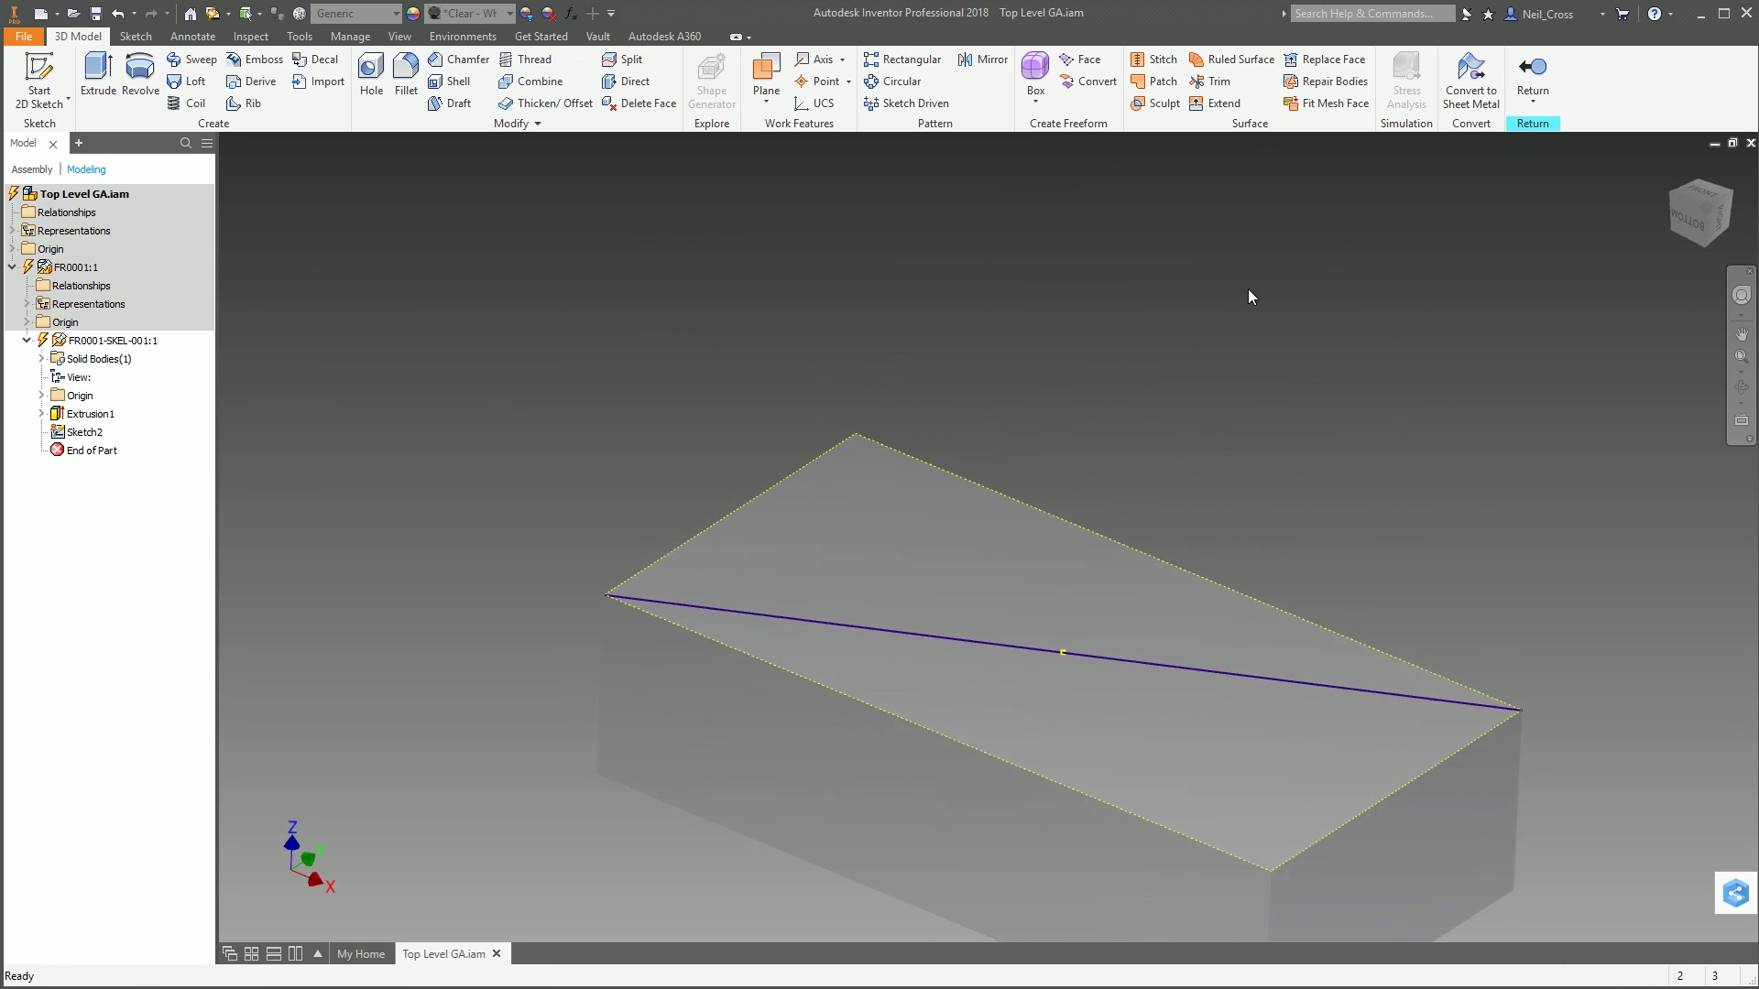
Step: Return to the FR0001 subassembly and save it together with its dependent skeleton part
left_click(1534, 73)
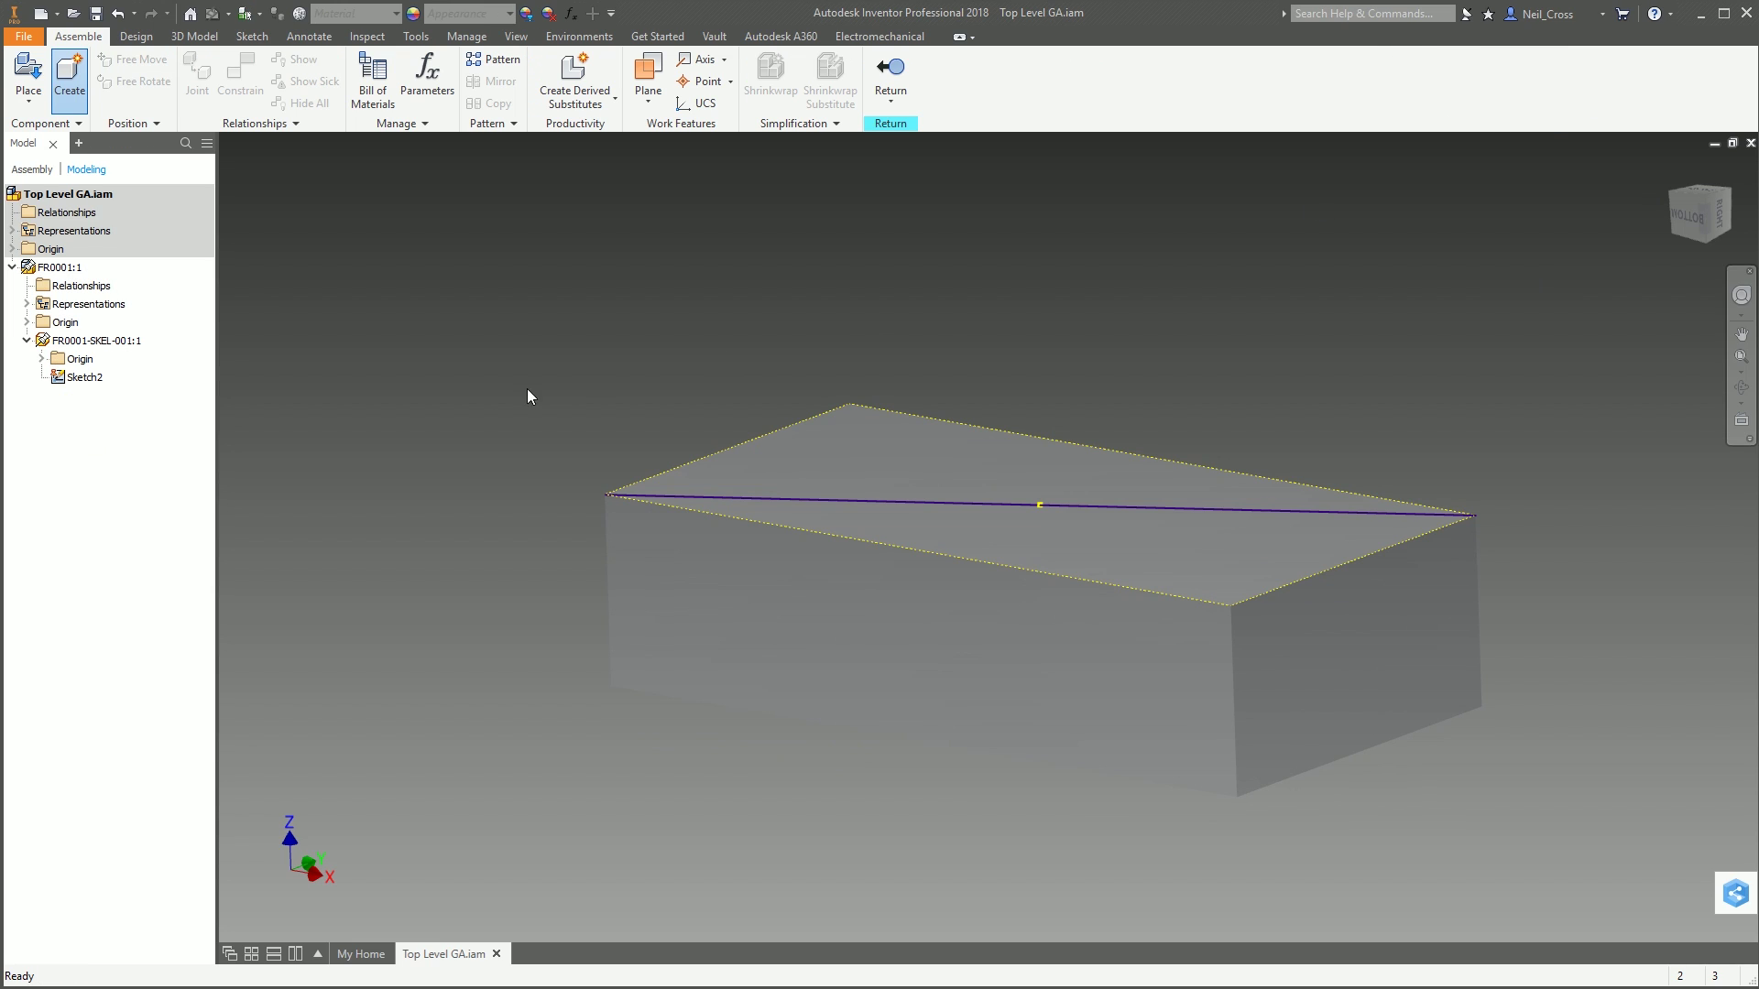
left_click(95, 14)
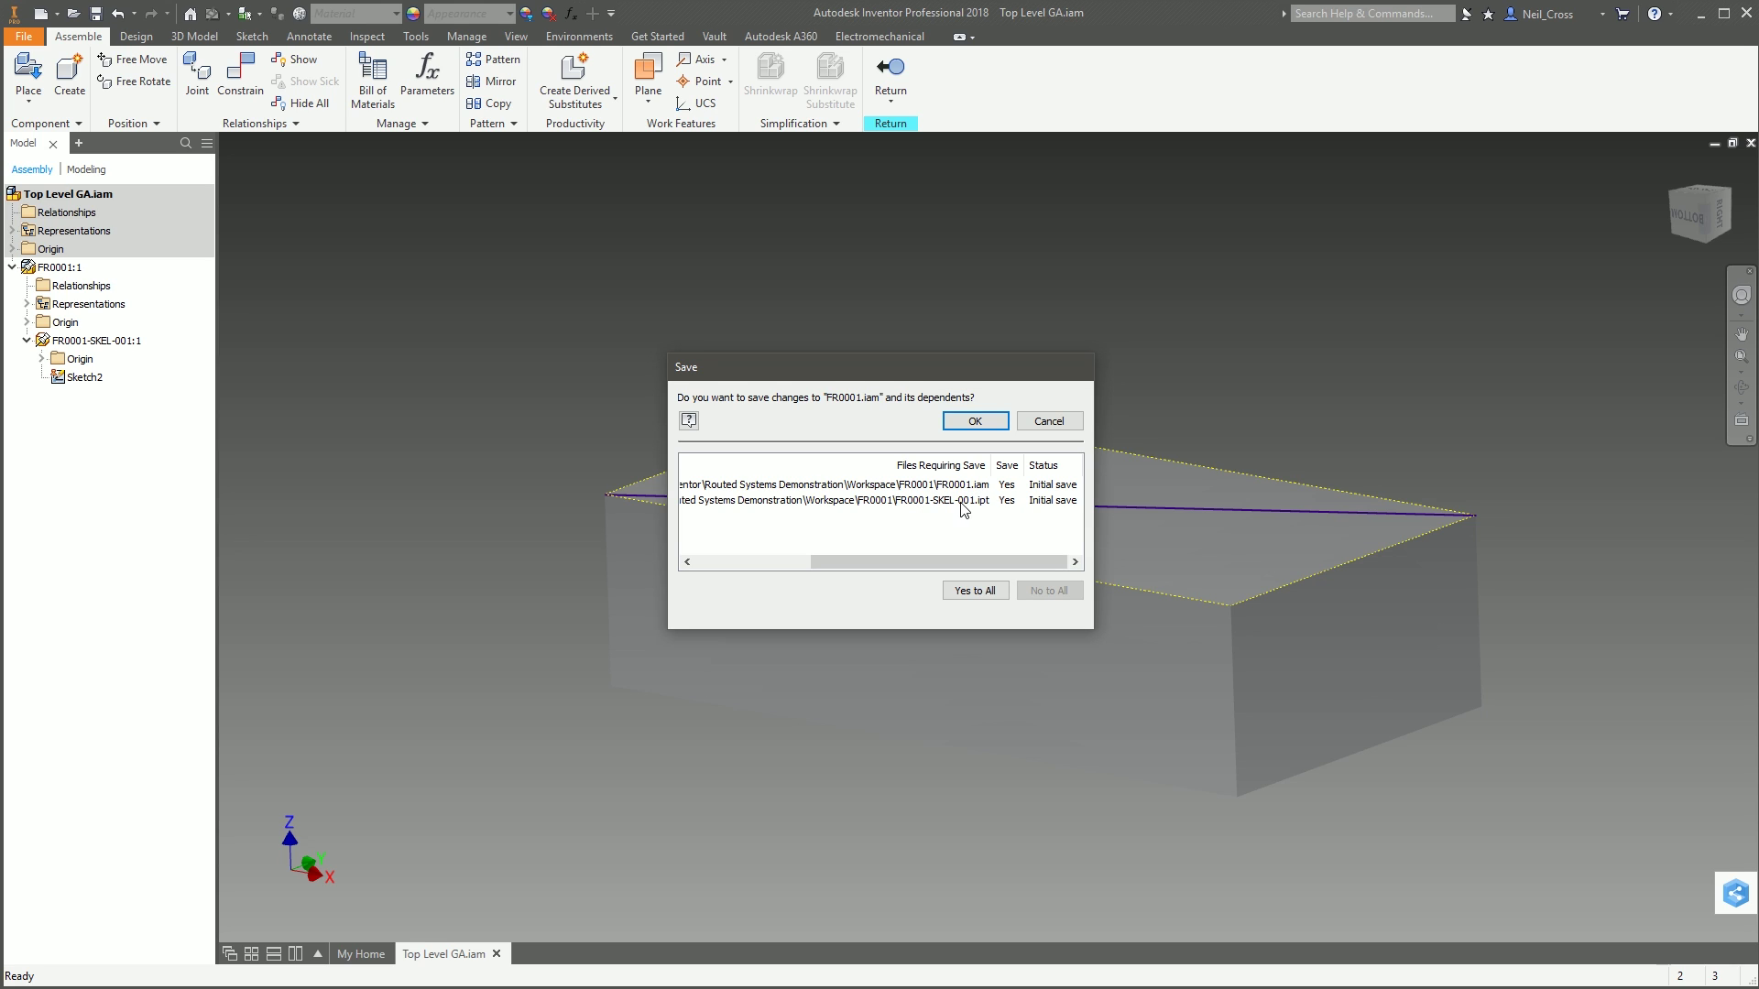
left_click(982, 423)
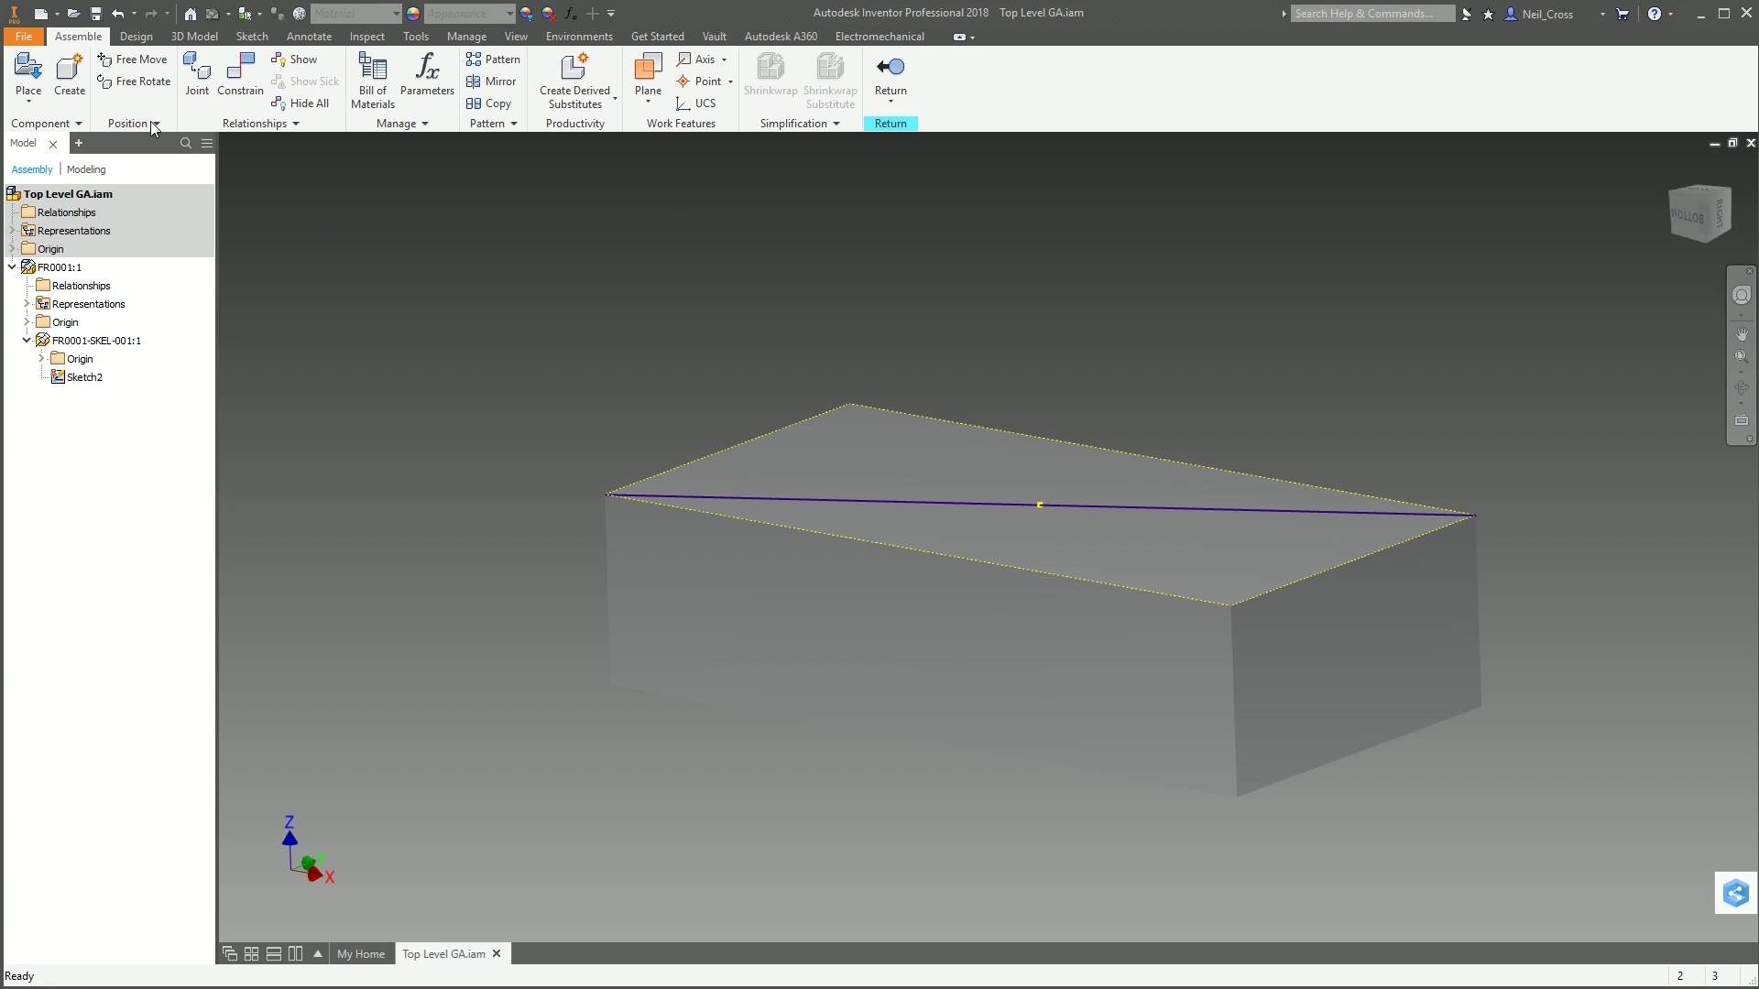
Step: Start inserting frame members using ISO 10799-2 (Square) size 50x50x2 in Steel, Mild, and clear the second creation option
left_click(136, 36)
left_click(139, 81)
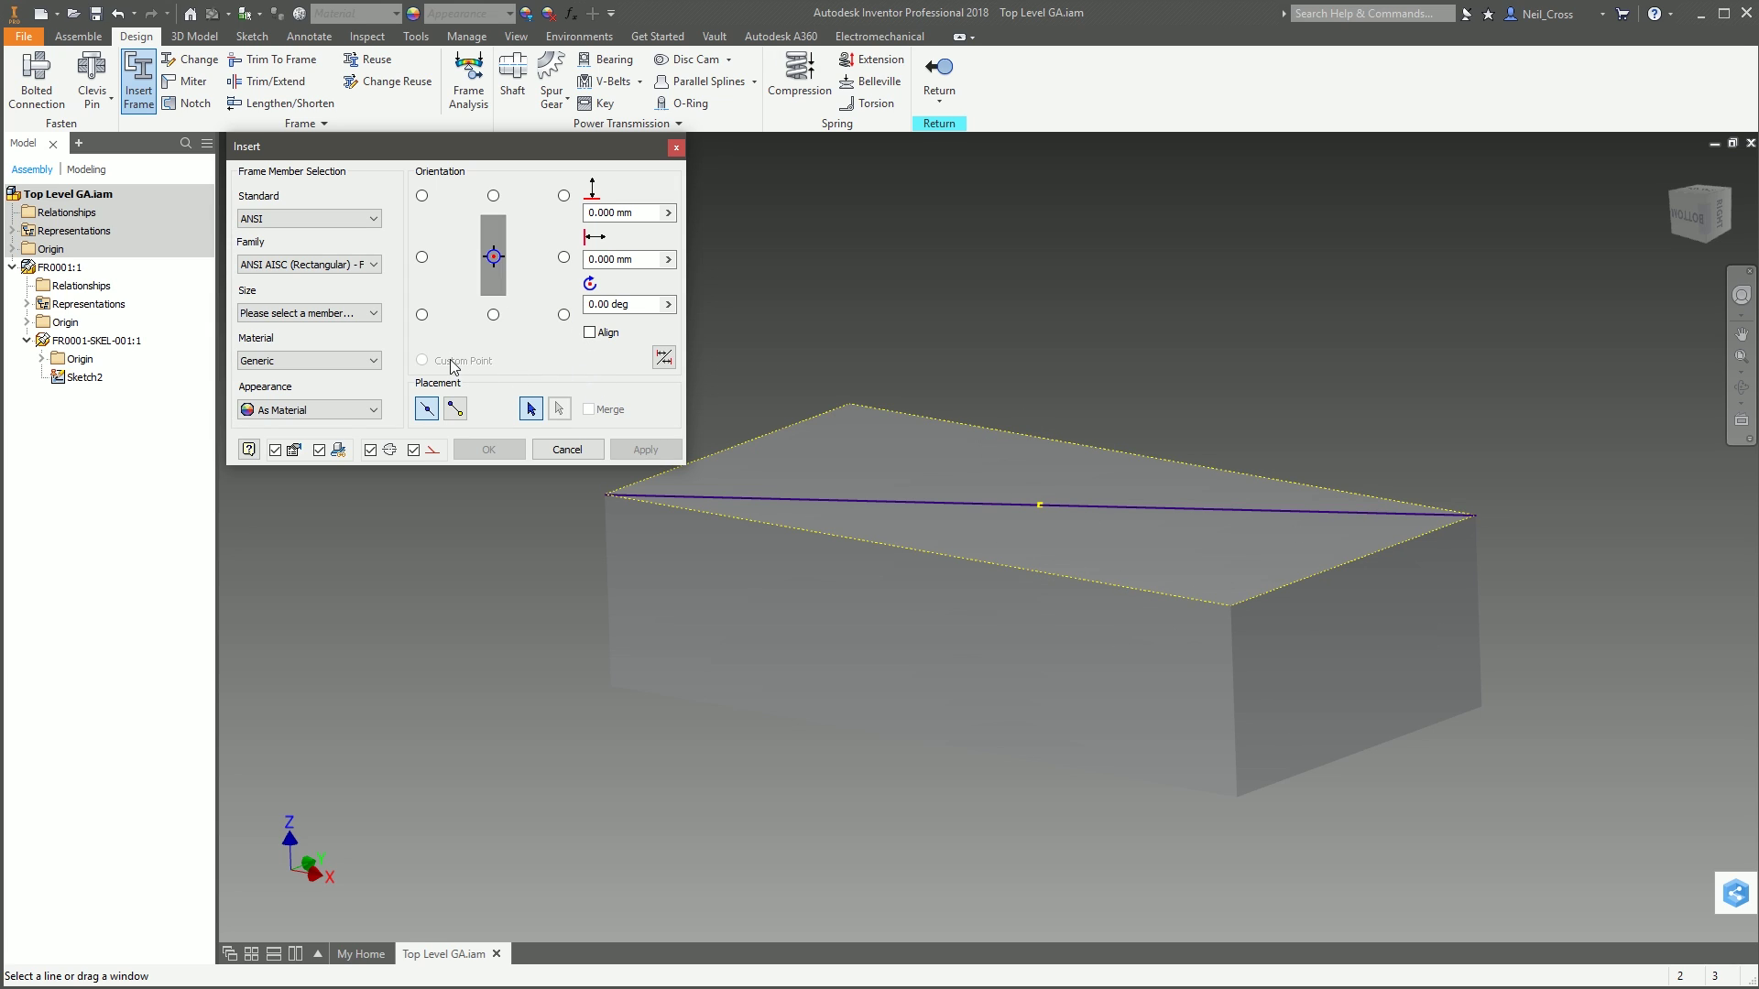
left_click(290, 229)
left_click(288, 353)
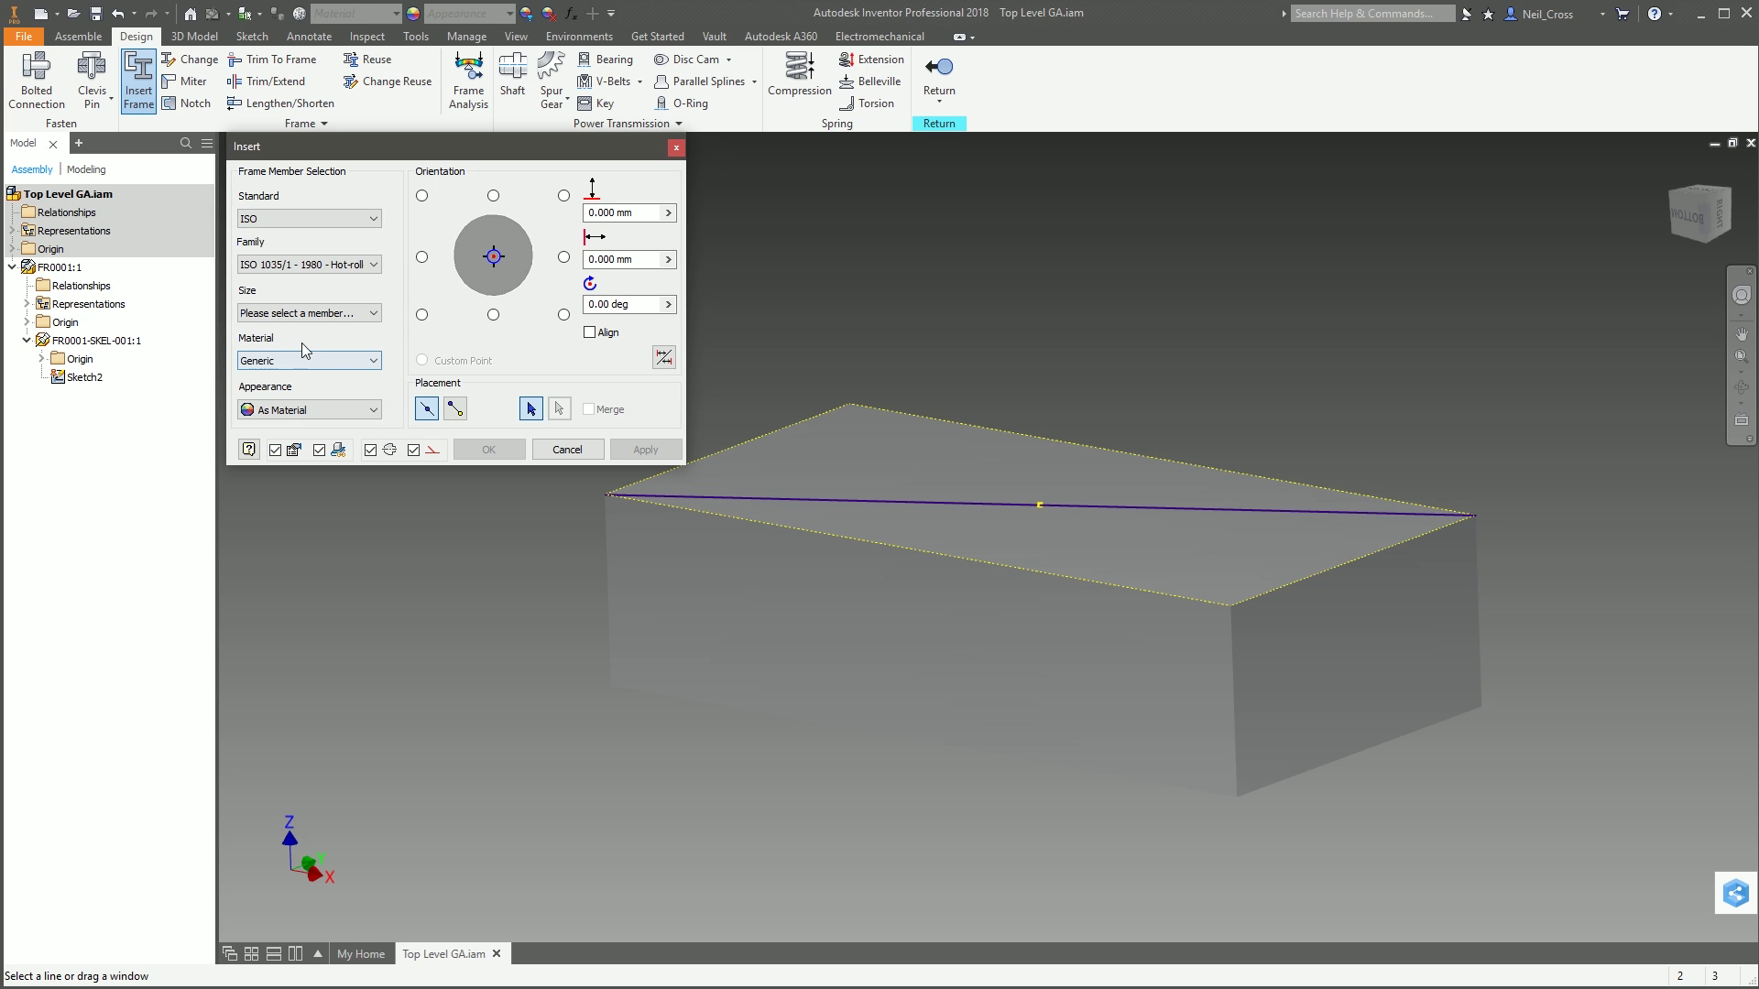
left_click(275, 264)
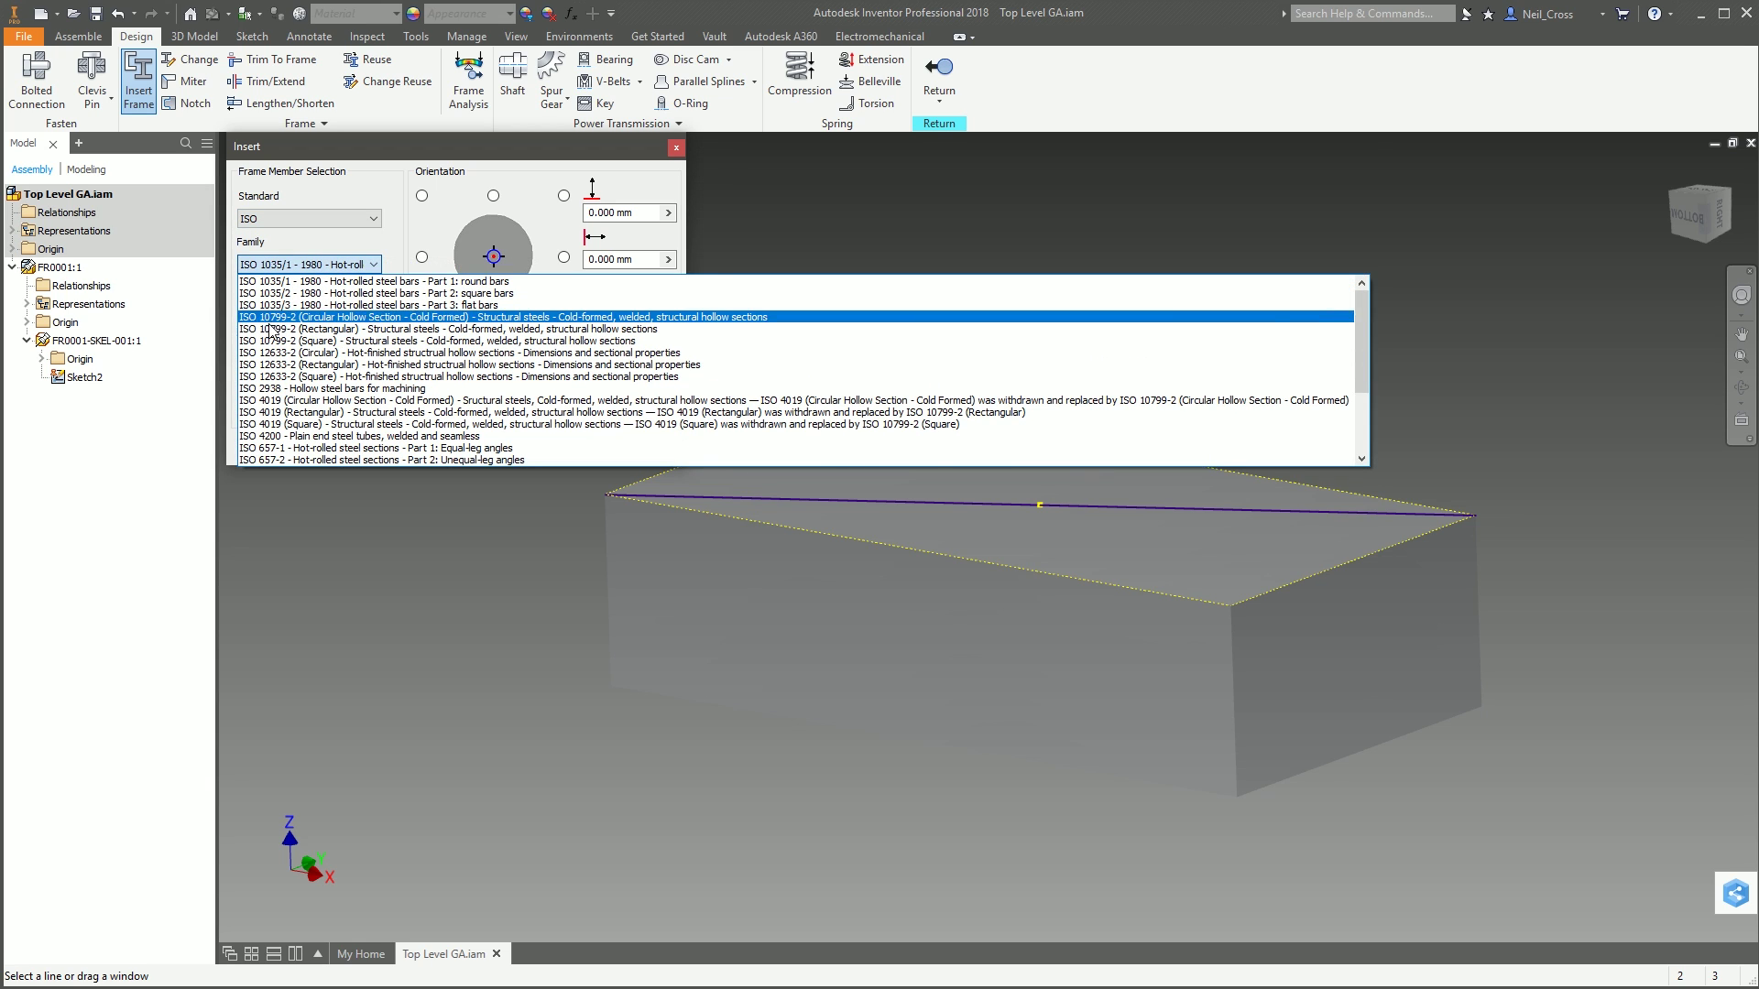
left_click(314, 341)
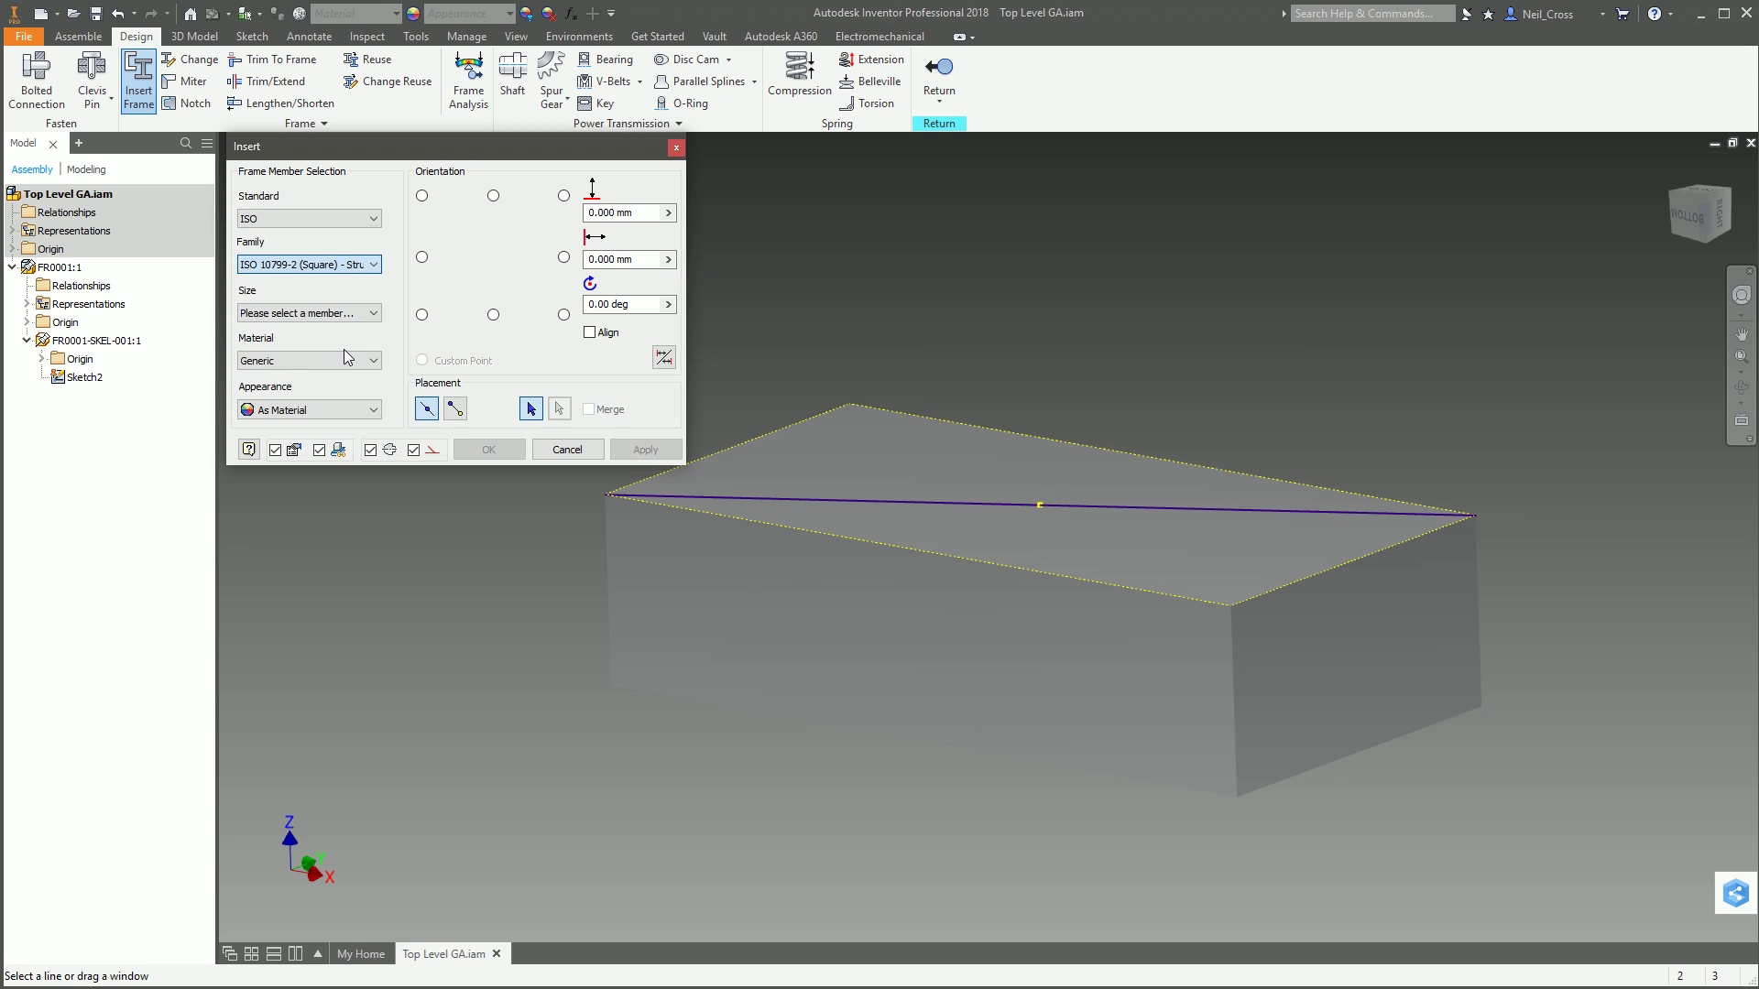
left_click(305, 313)
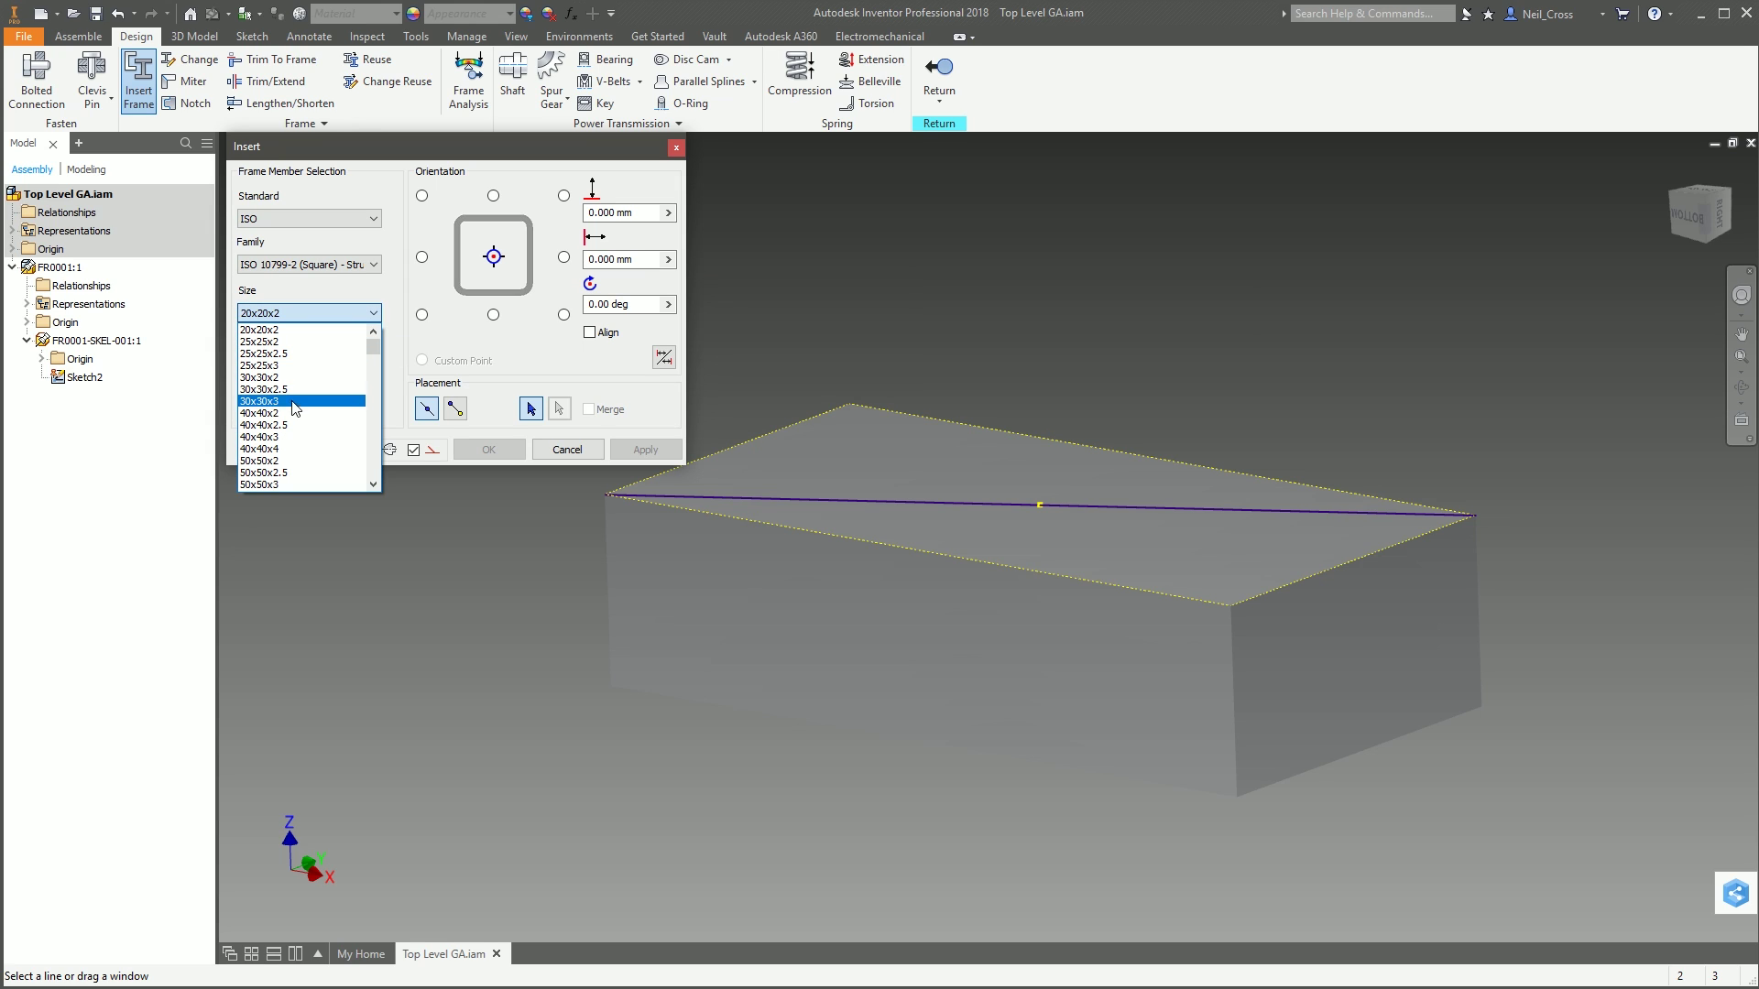
left_click(303, 460)
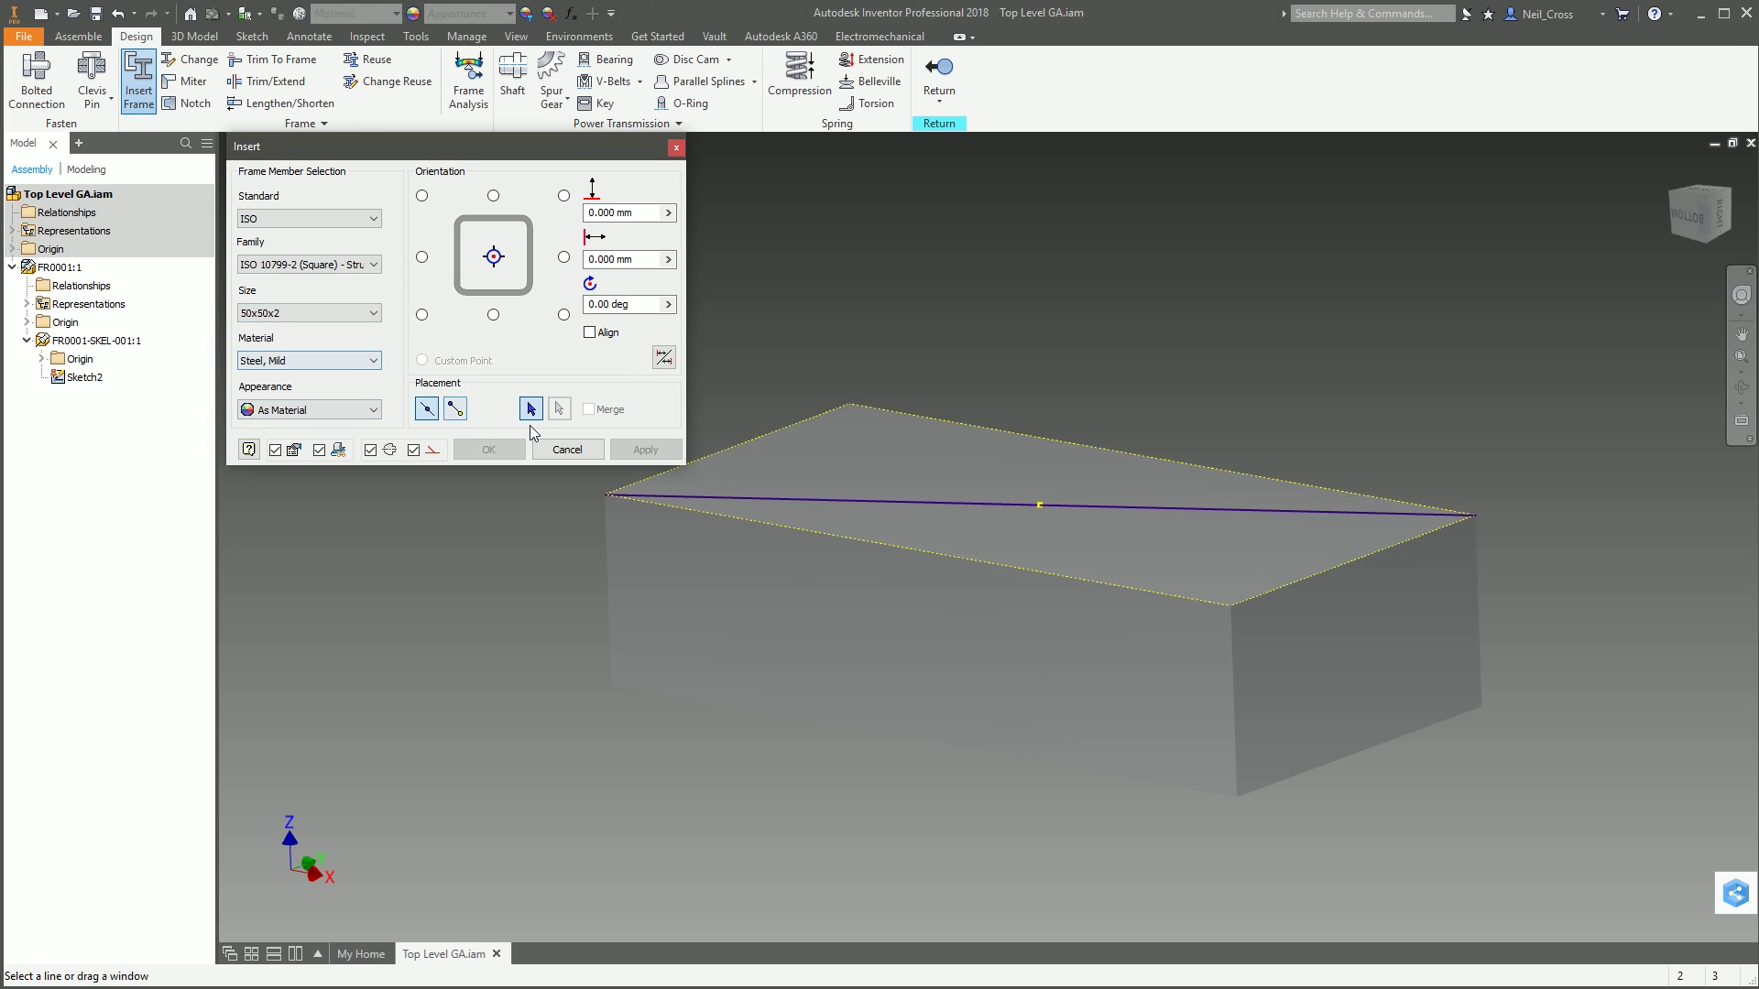
left_click(318, 450)
Step: Select the block's four vertical edges and four lower edges together as frame member positions
middle_click_drag(666, 585, 762, 557)
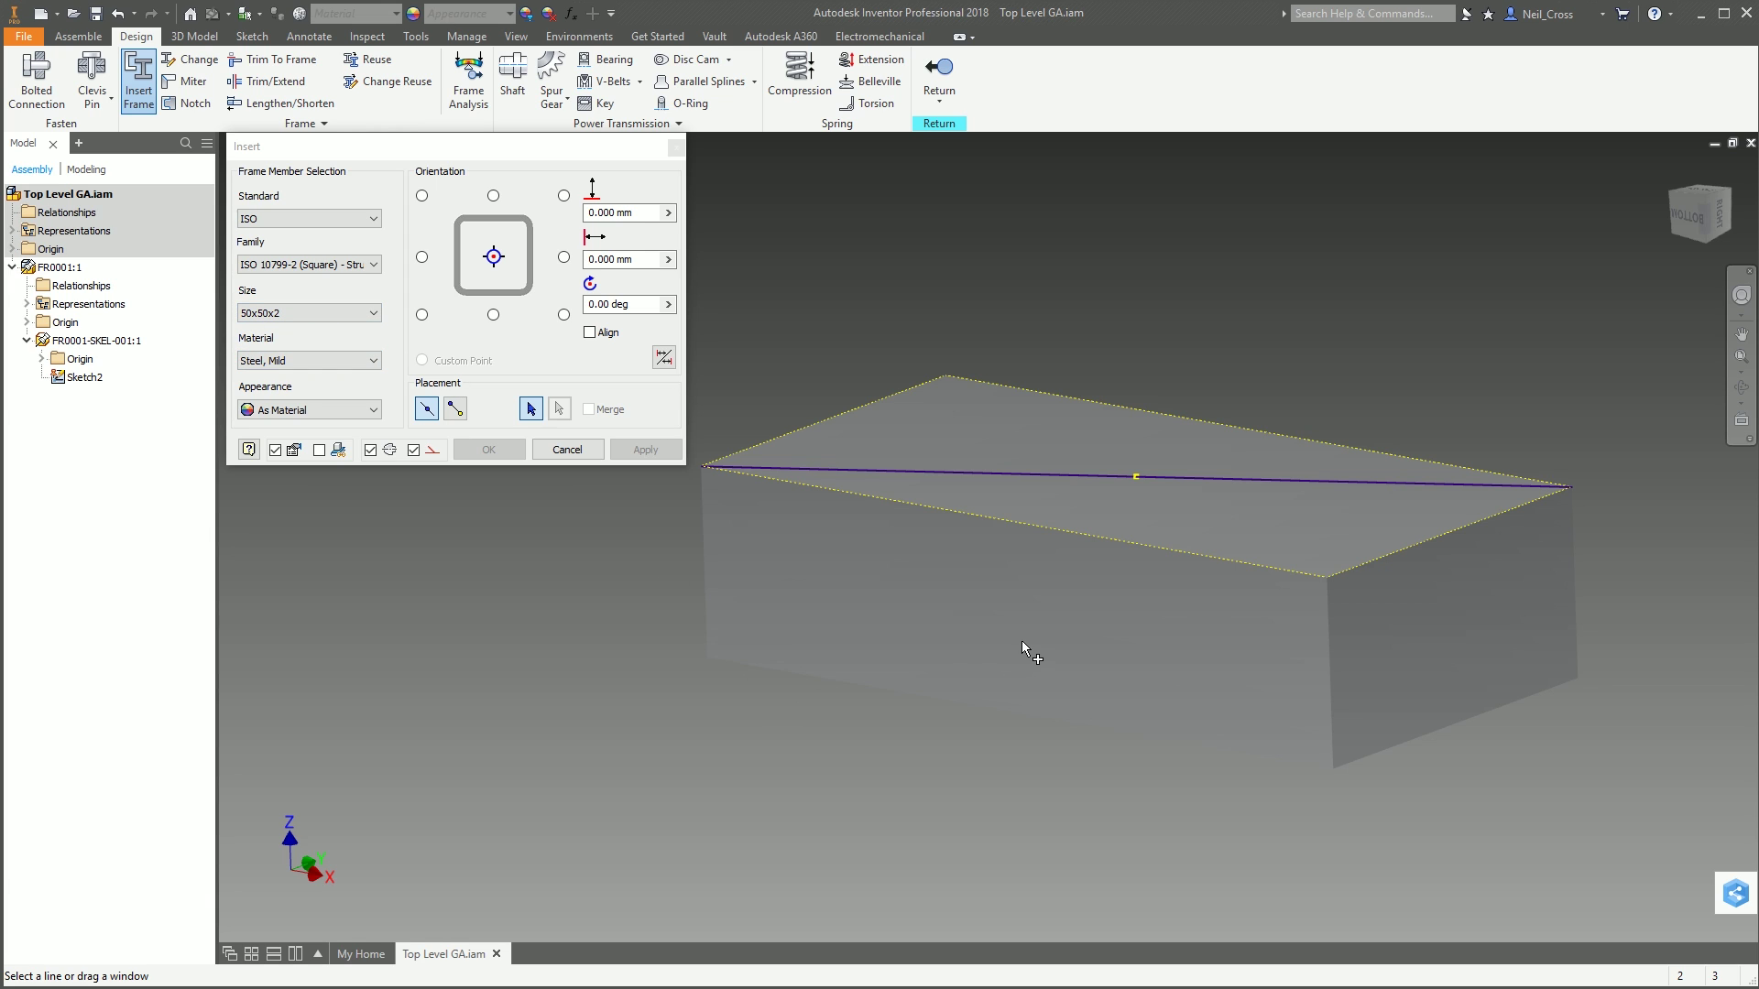
scroll(1024, 550, "down", 1)
key("Page_Up")
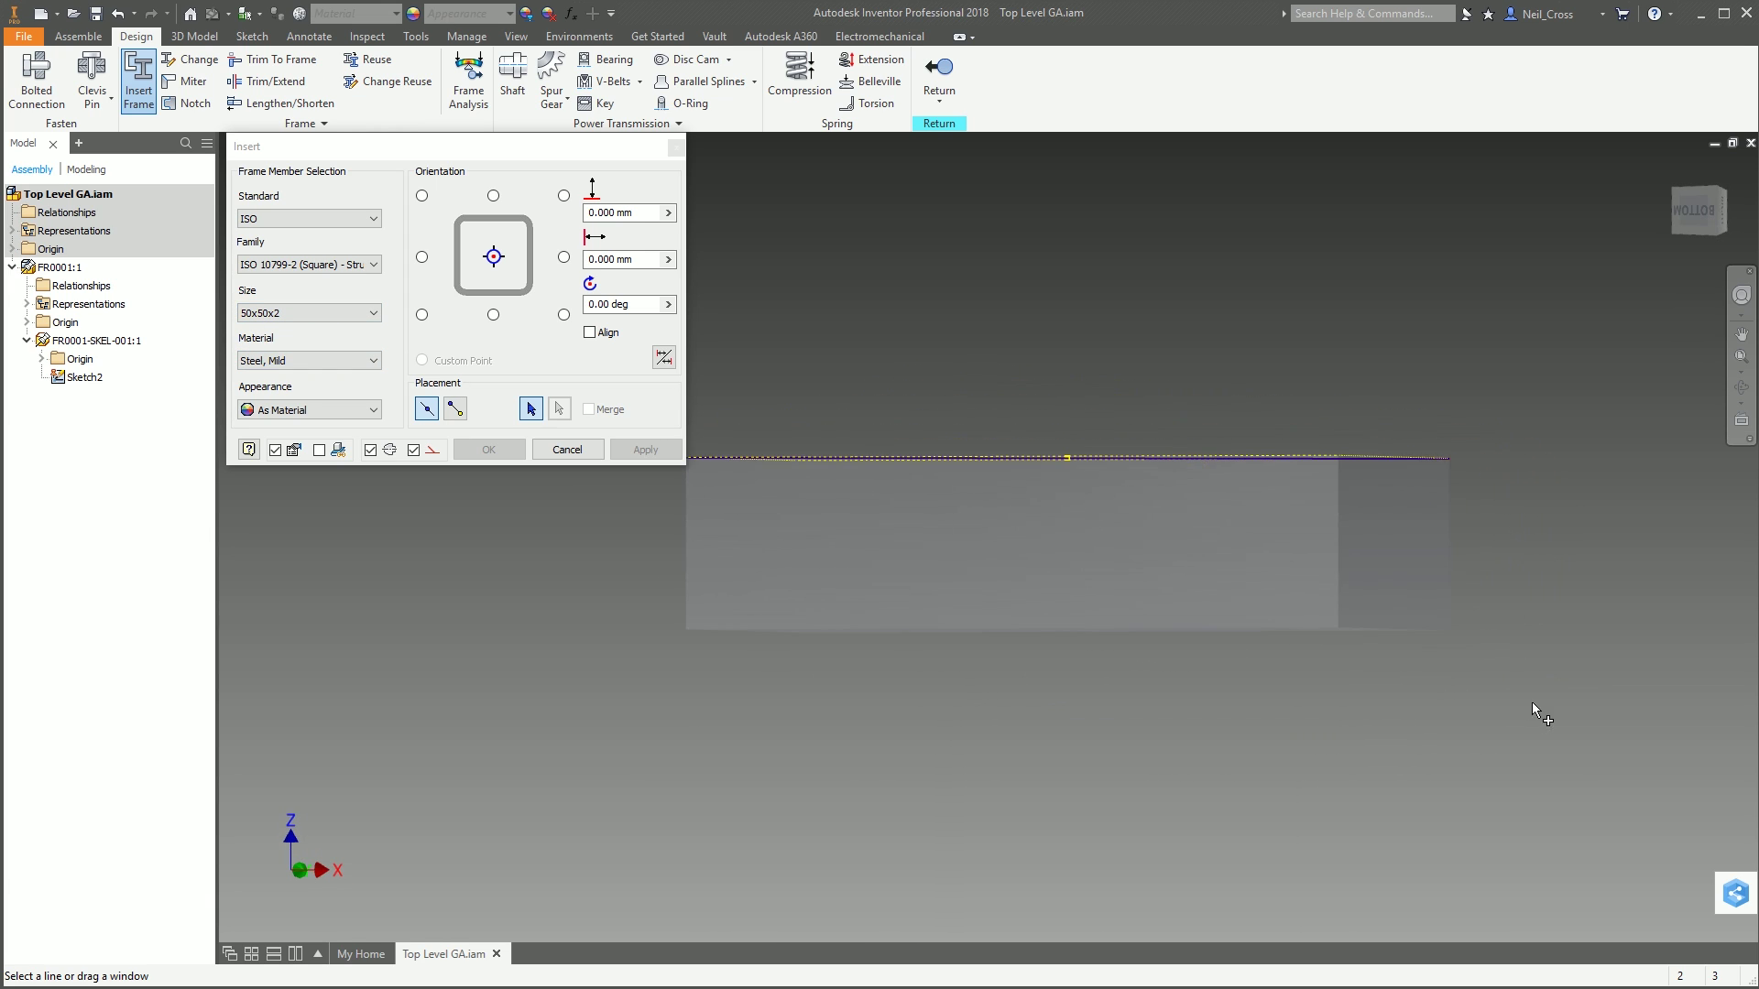
mouse_move(1519, 717)
left_mouse_down()
mouse_move(715, 656)
mouse_move(580, 530)
left_mouse_up()
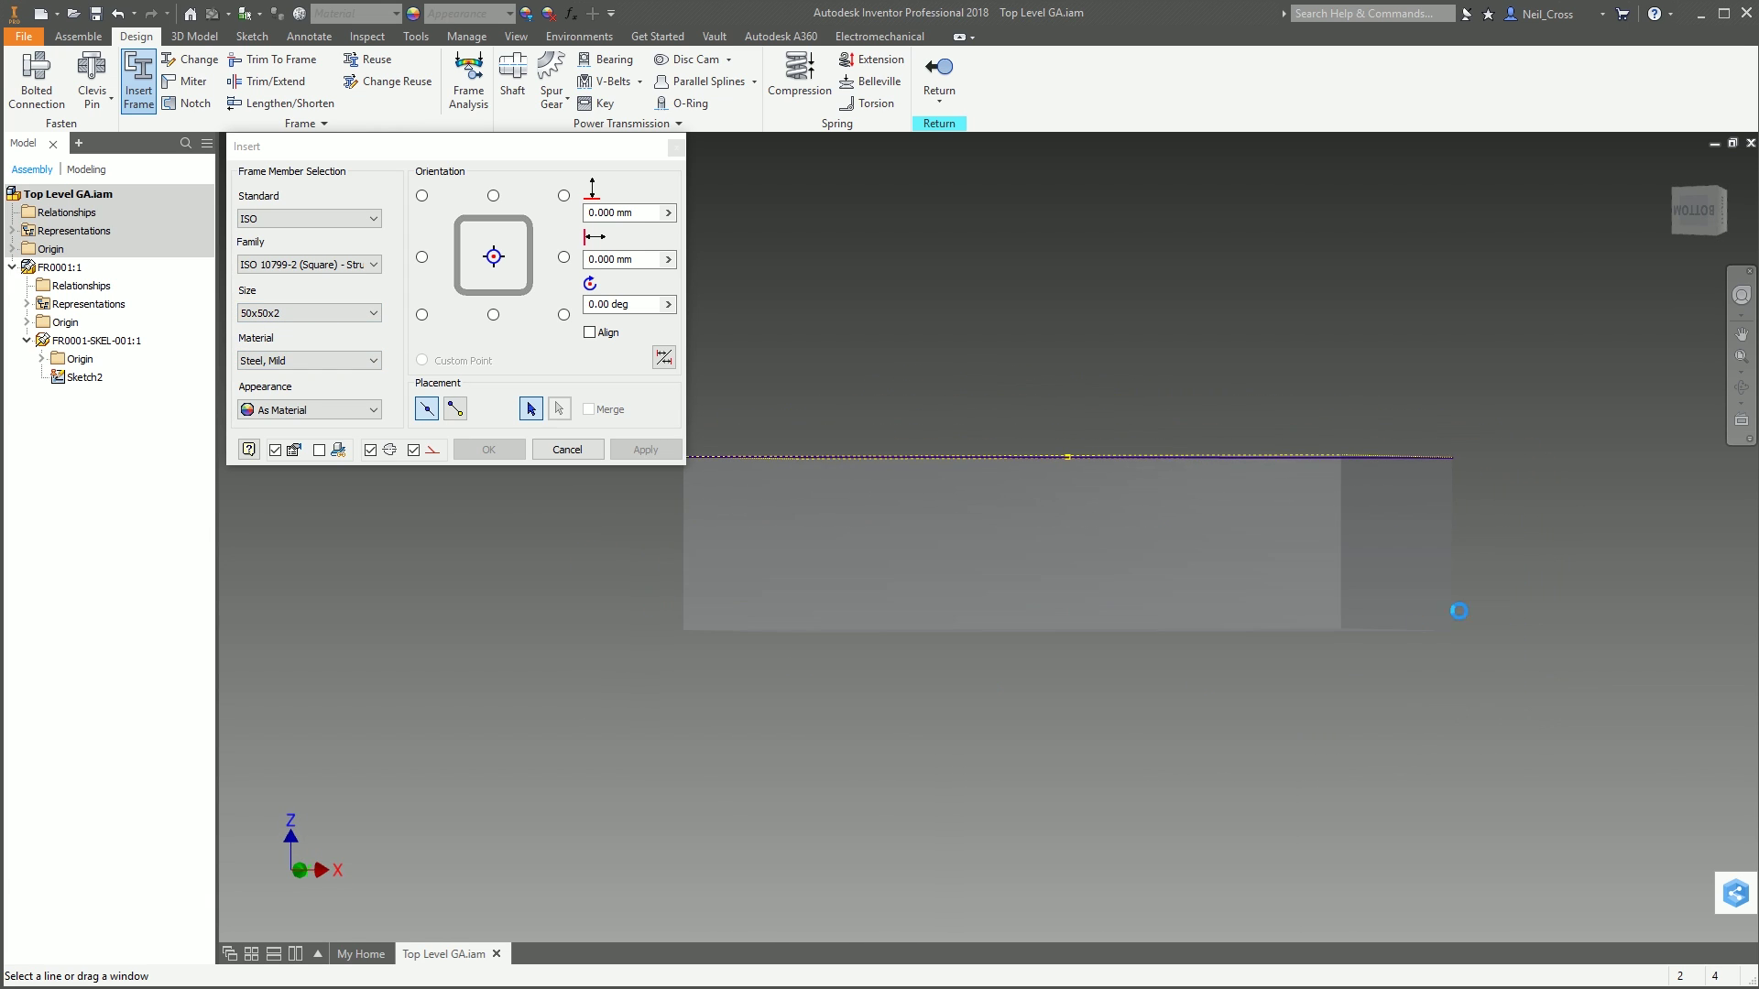
key("F6")
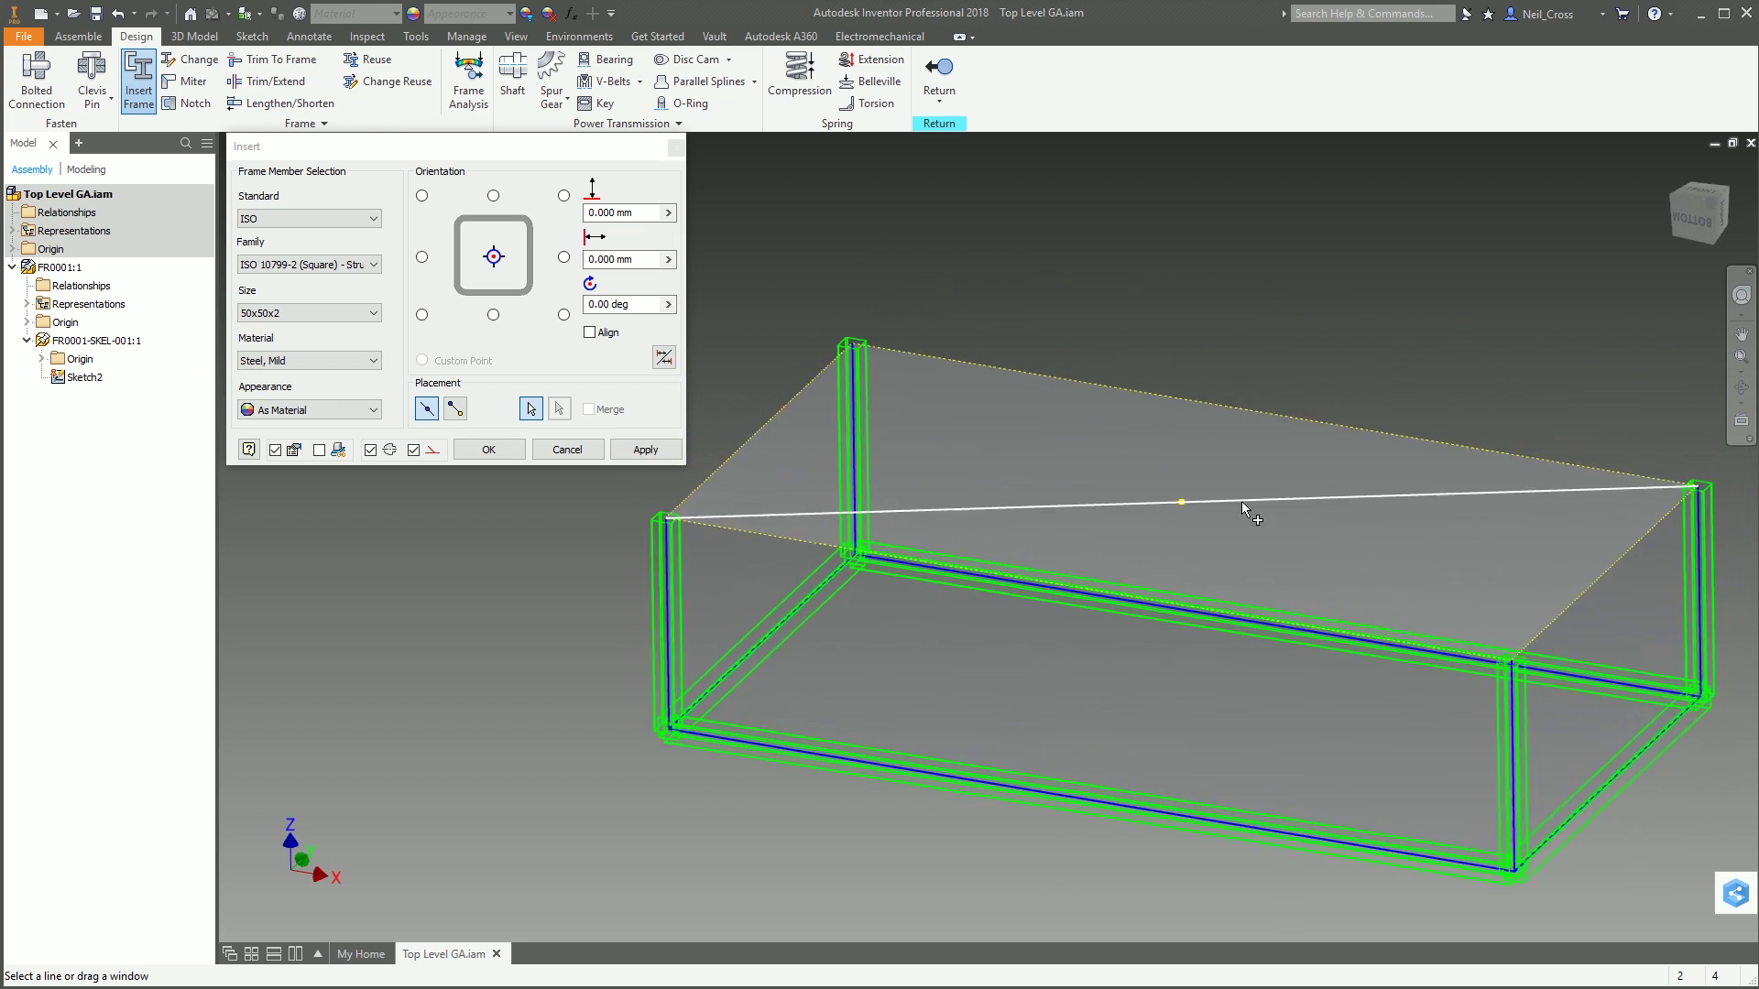
Step: Add the block's four upper edges and the diagonal sketch line to the member selection and accept the insertion
left_click(785, 442)
left_click(774, 550)
left_click(1232, 432)
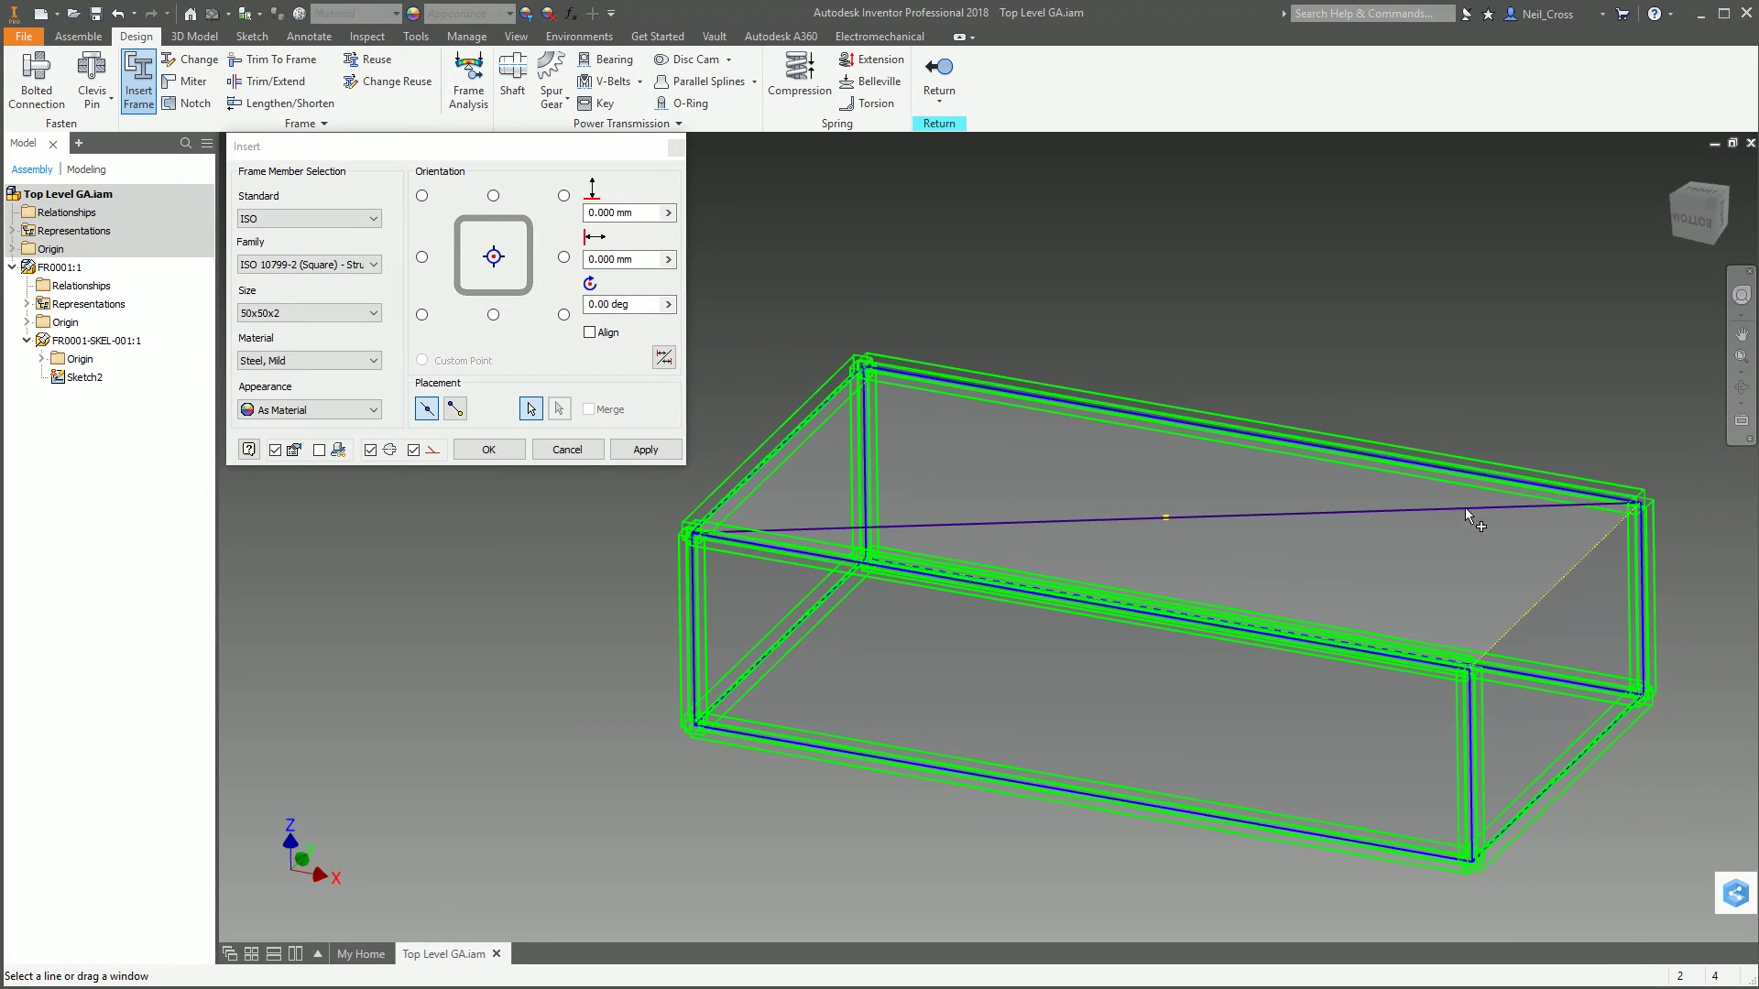
left_click(1542, 591)
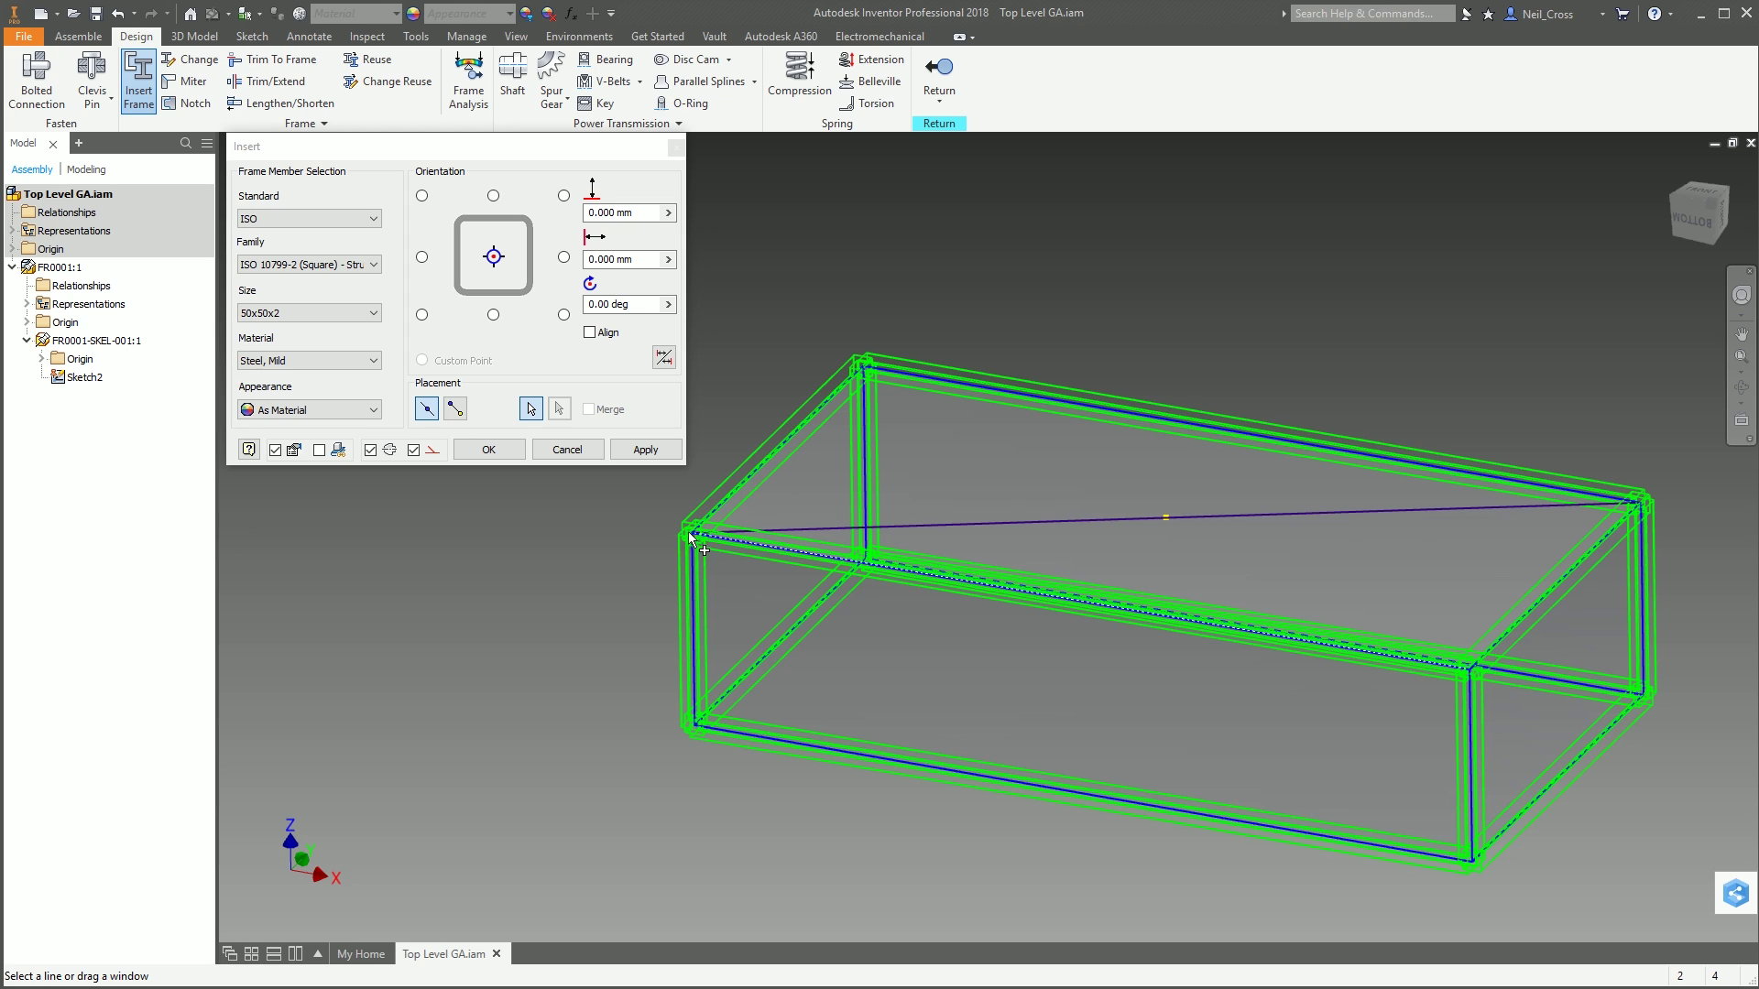
left_click(969, 526)
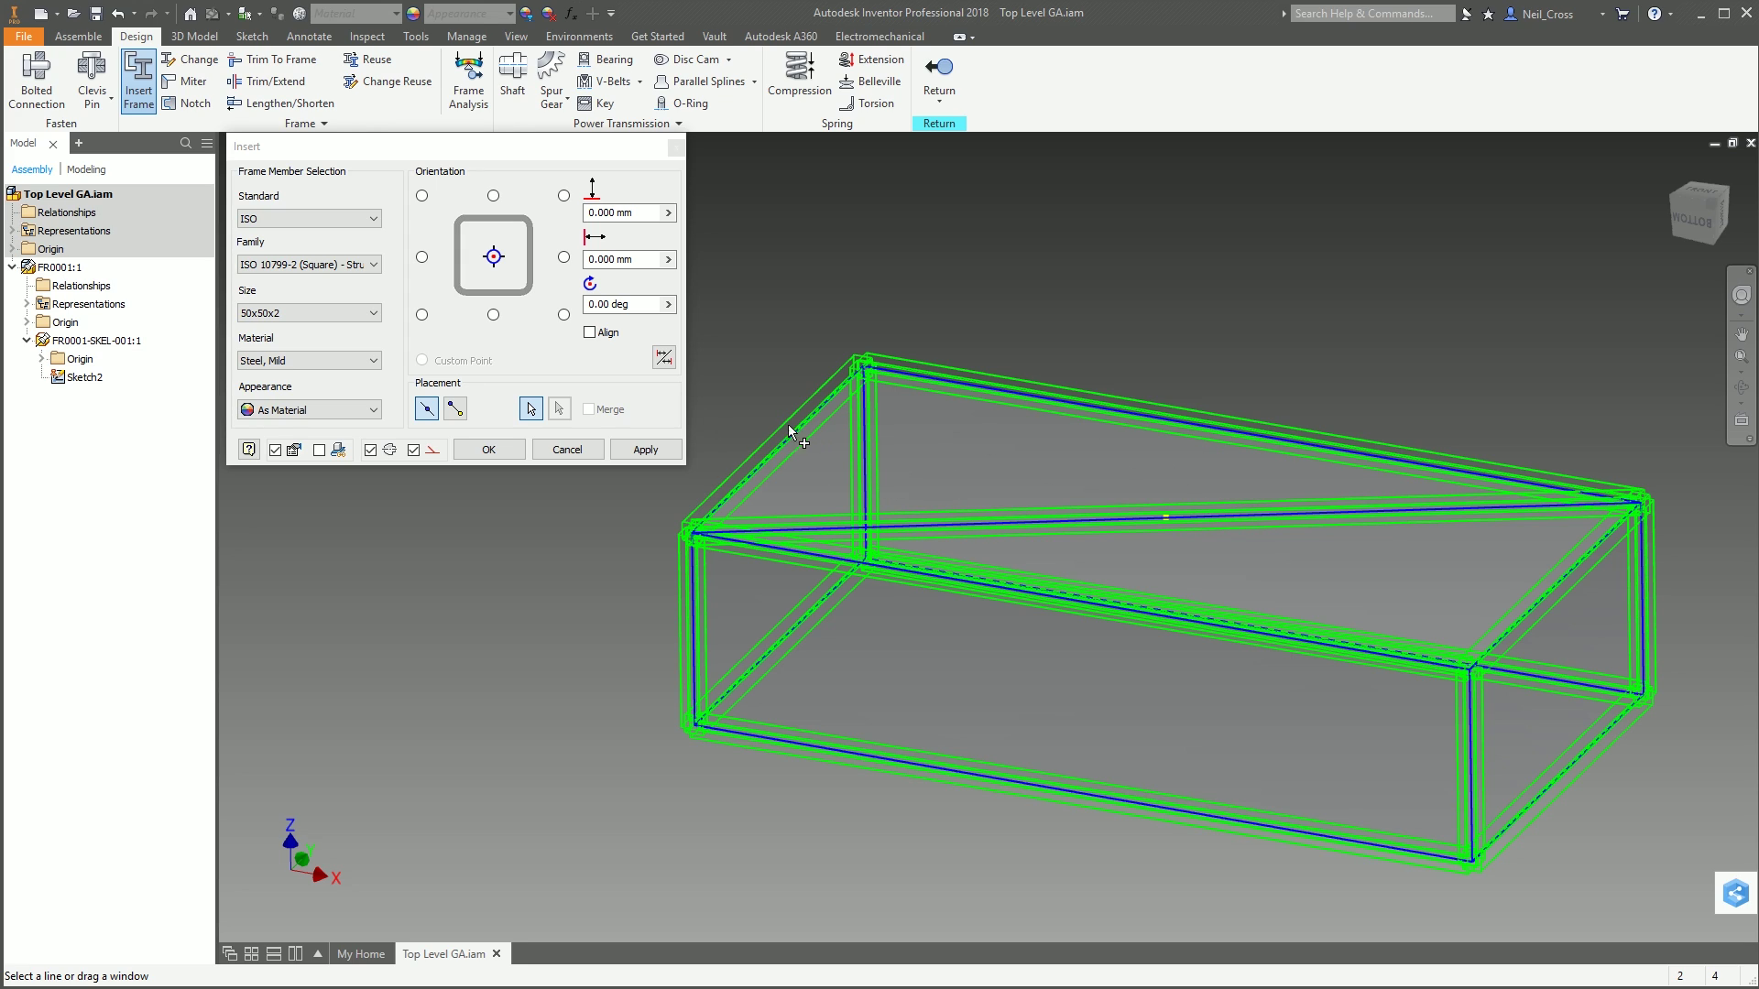
left_click(513, 455)
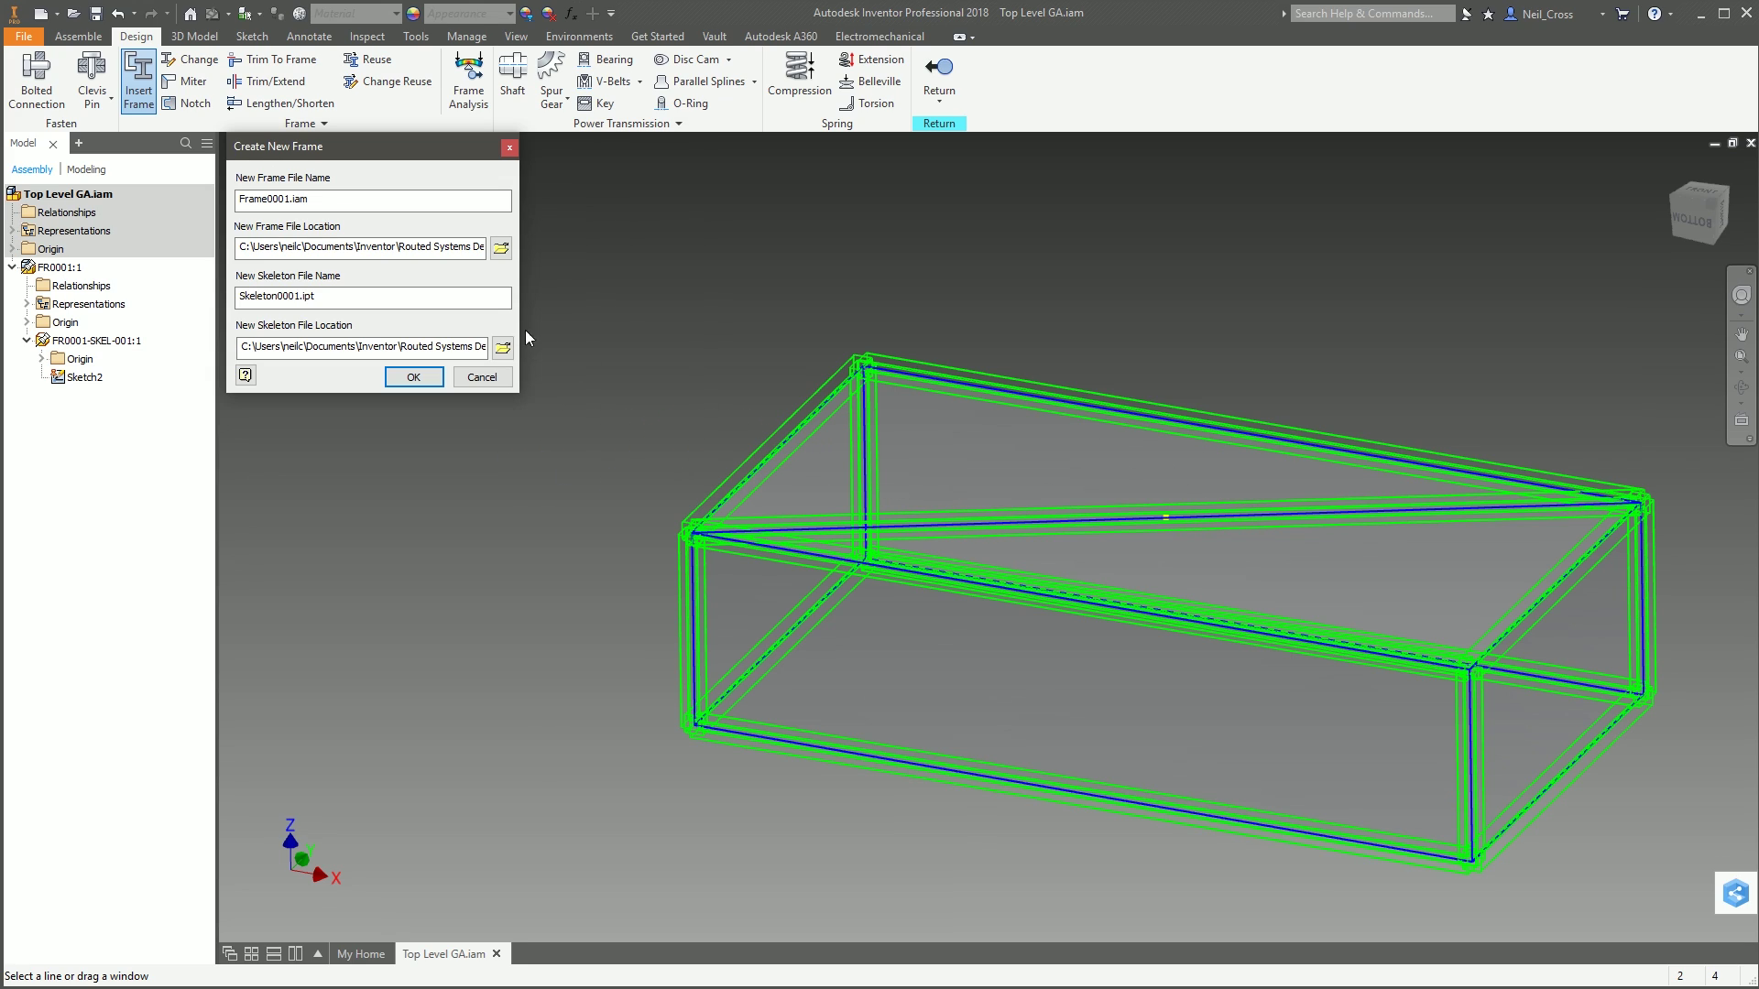
Step: Name the new frame file FR0001-SUBFRAME-0001 and its skeleton file FR0001-SKEL-002
double_click(291, 203)
type("FR000")
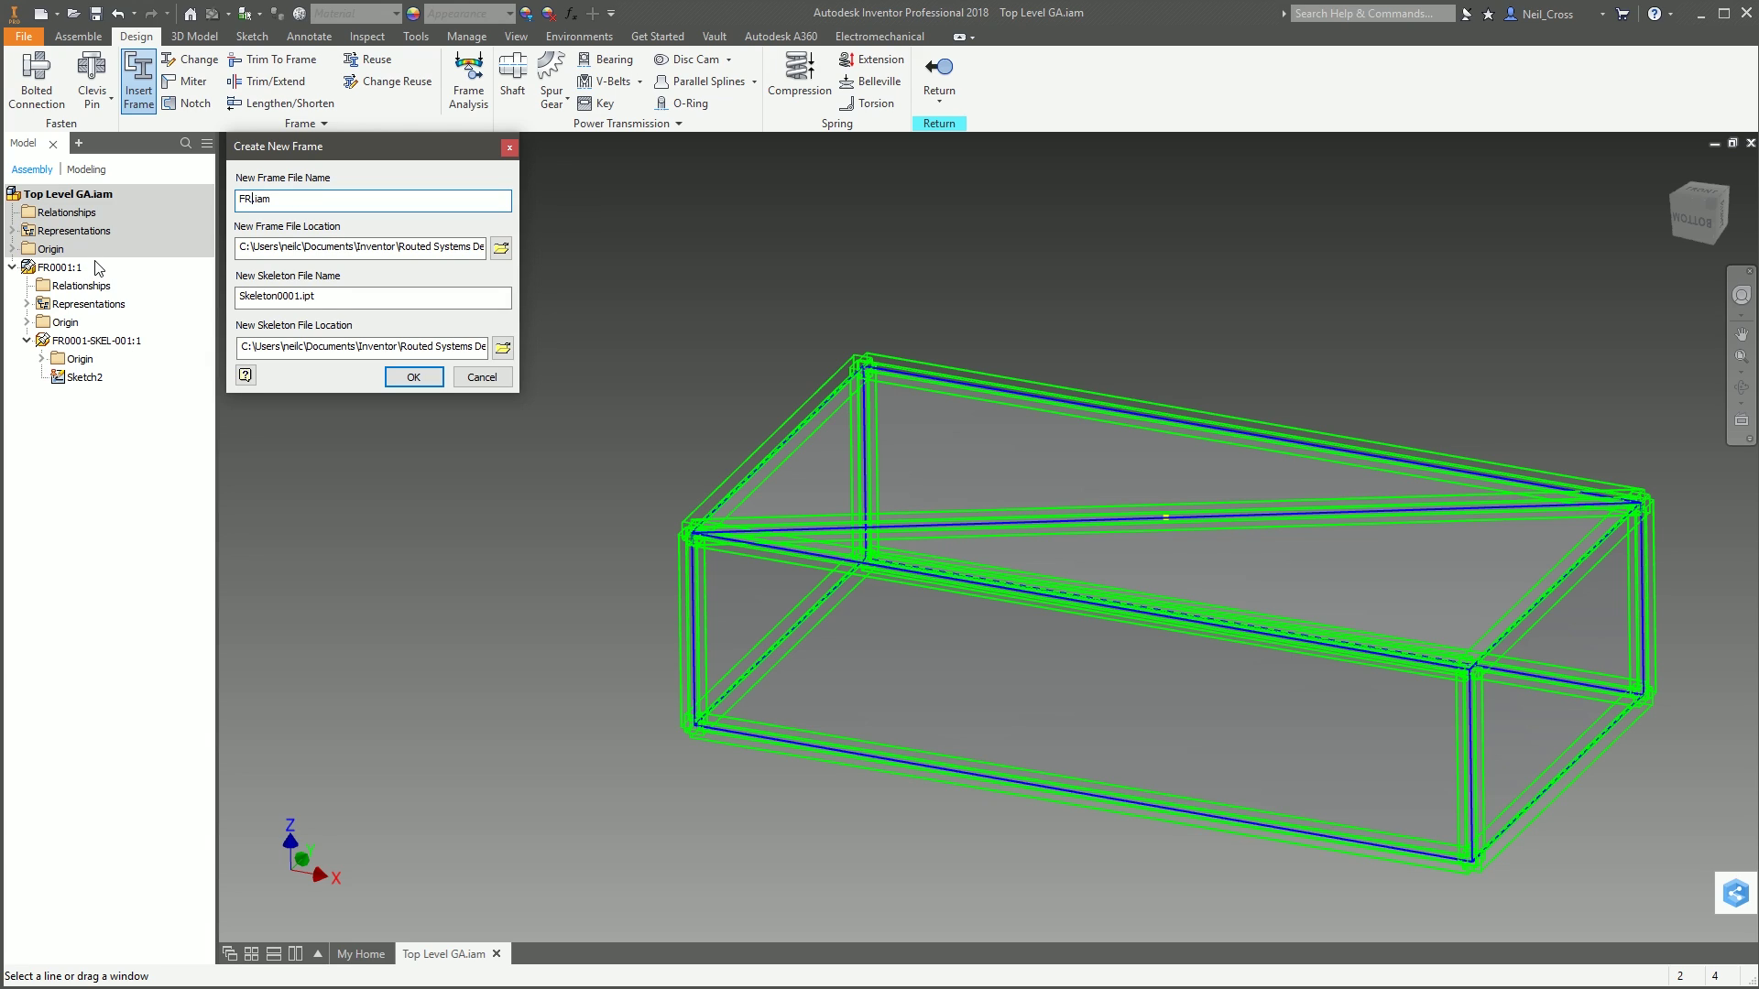
type("1-SUBFRAME-0001")
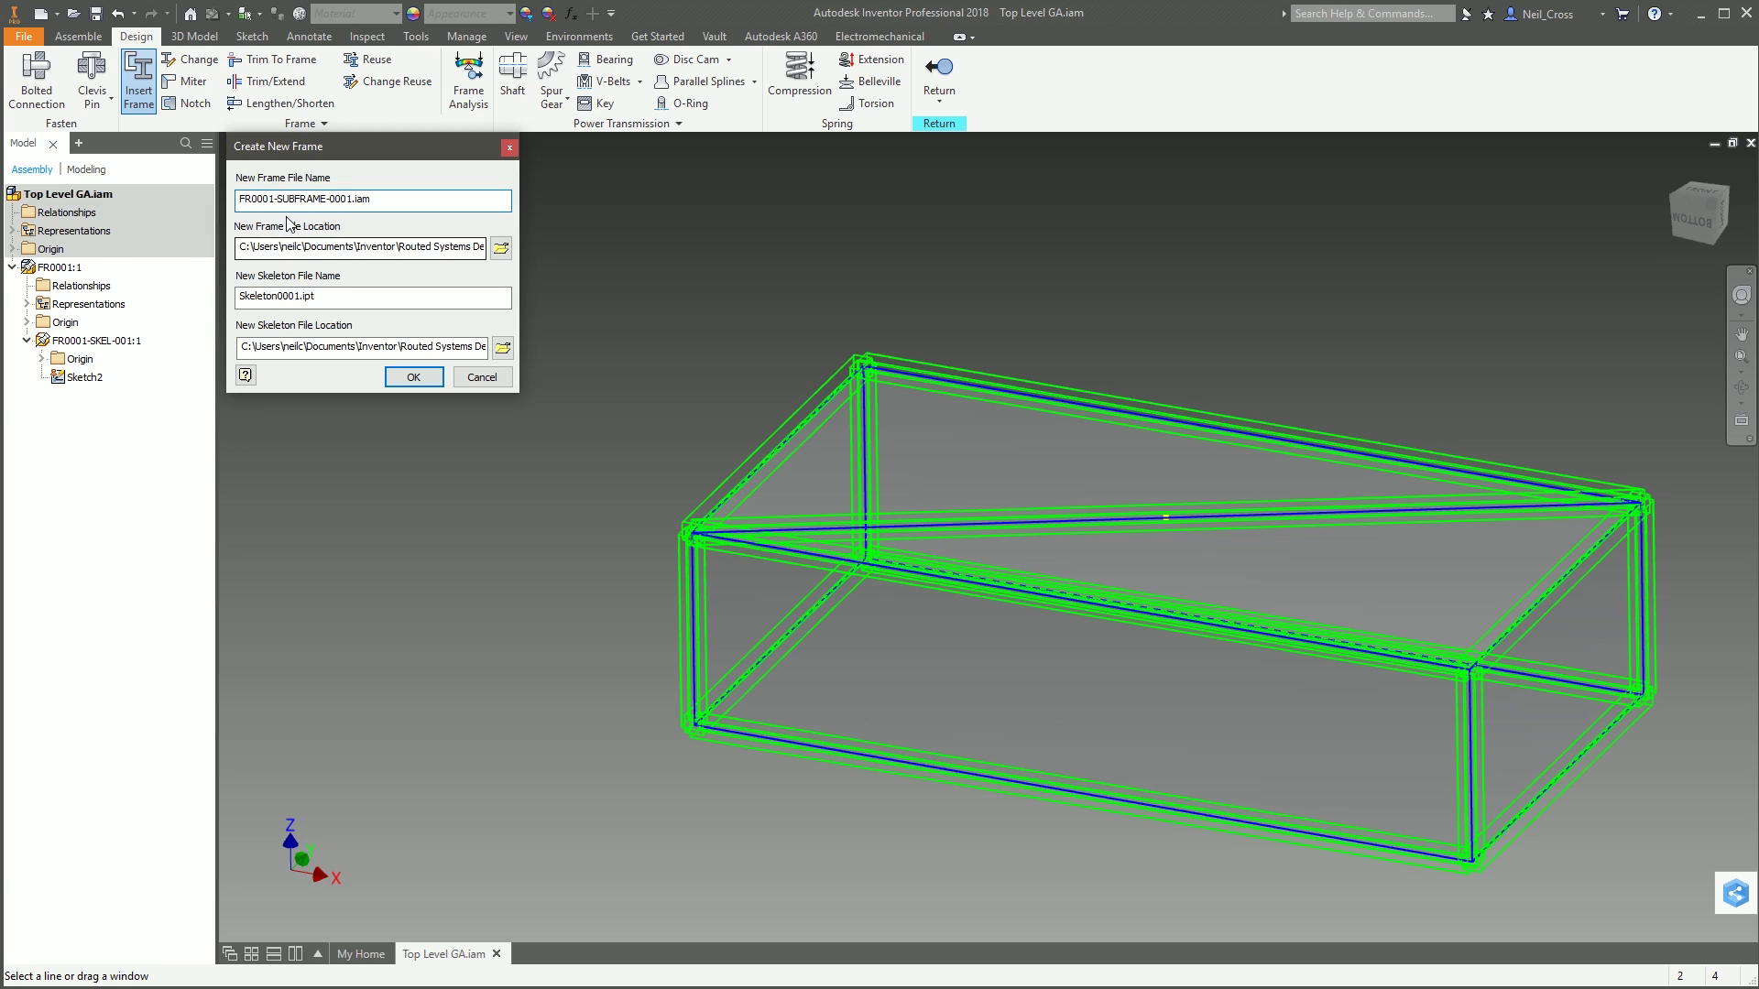
left_click_drag(301, 296, 254, 297)
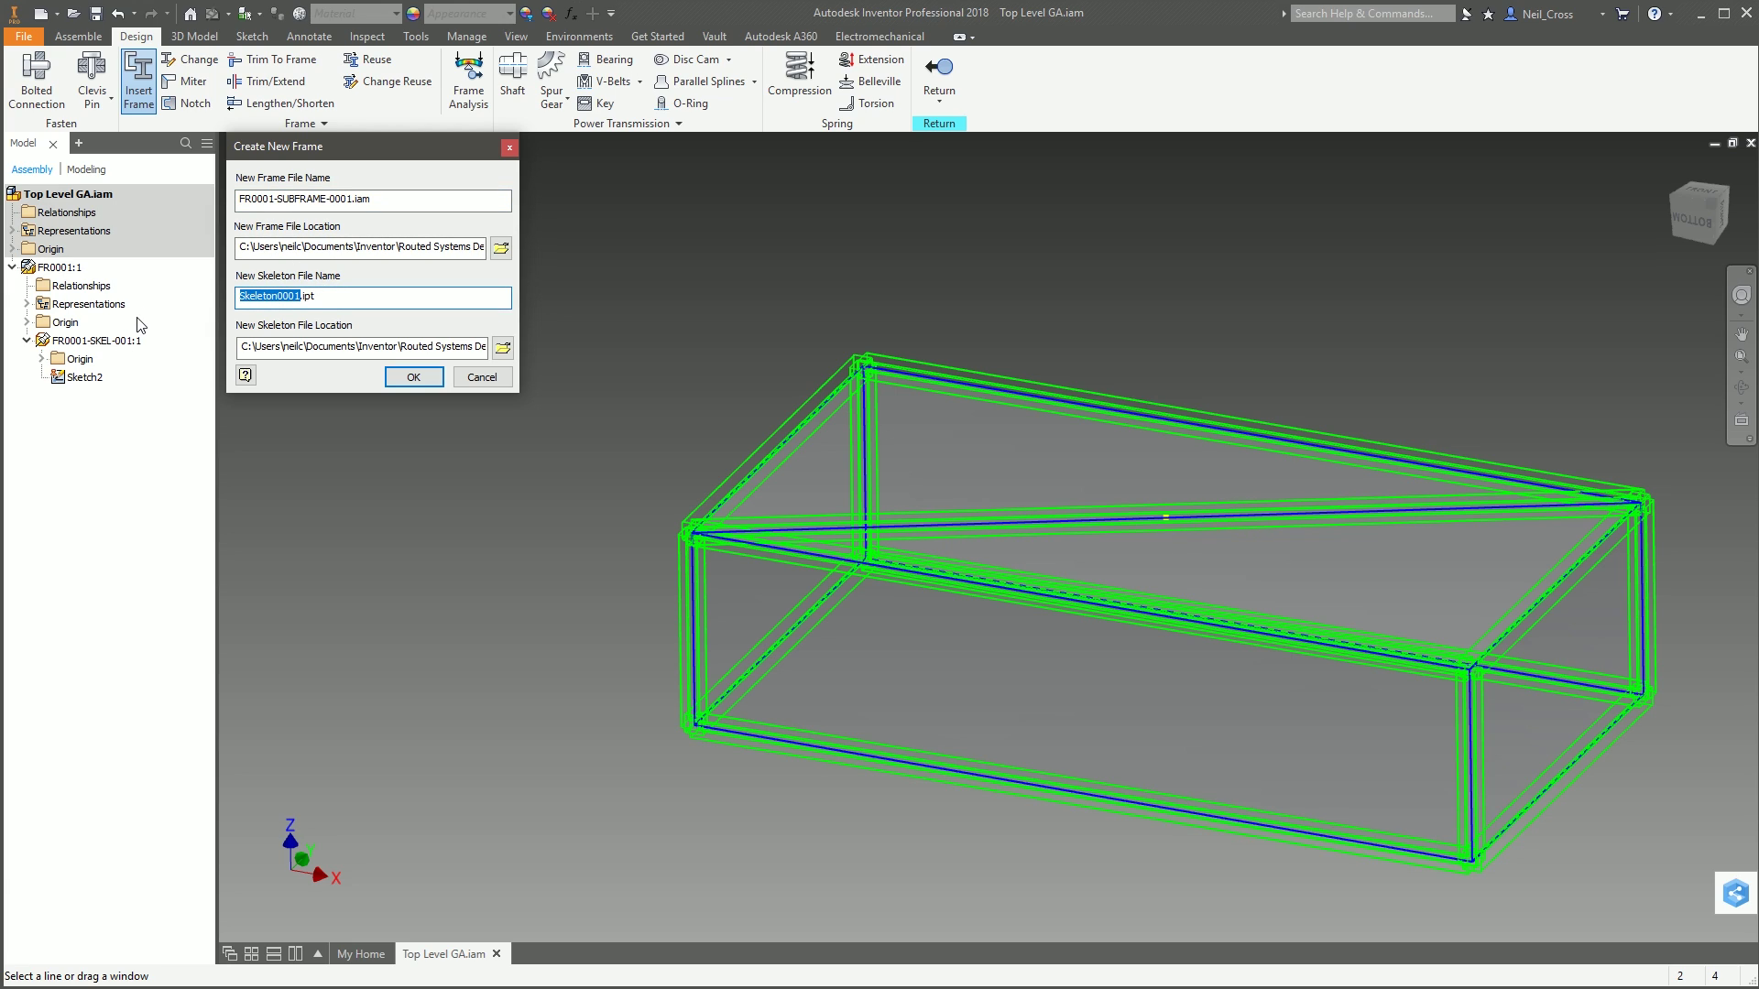
type("FR0001-SKEL-002")
key("shift+Tab")
key("shift+Tab")
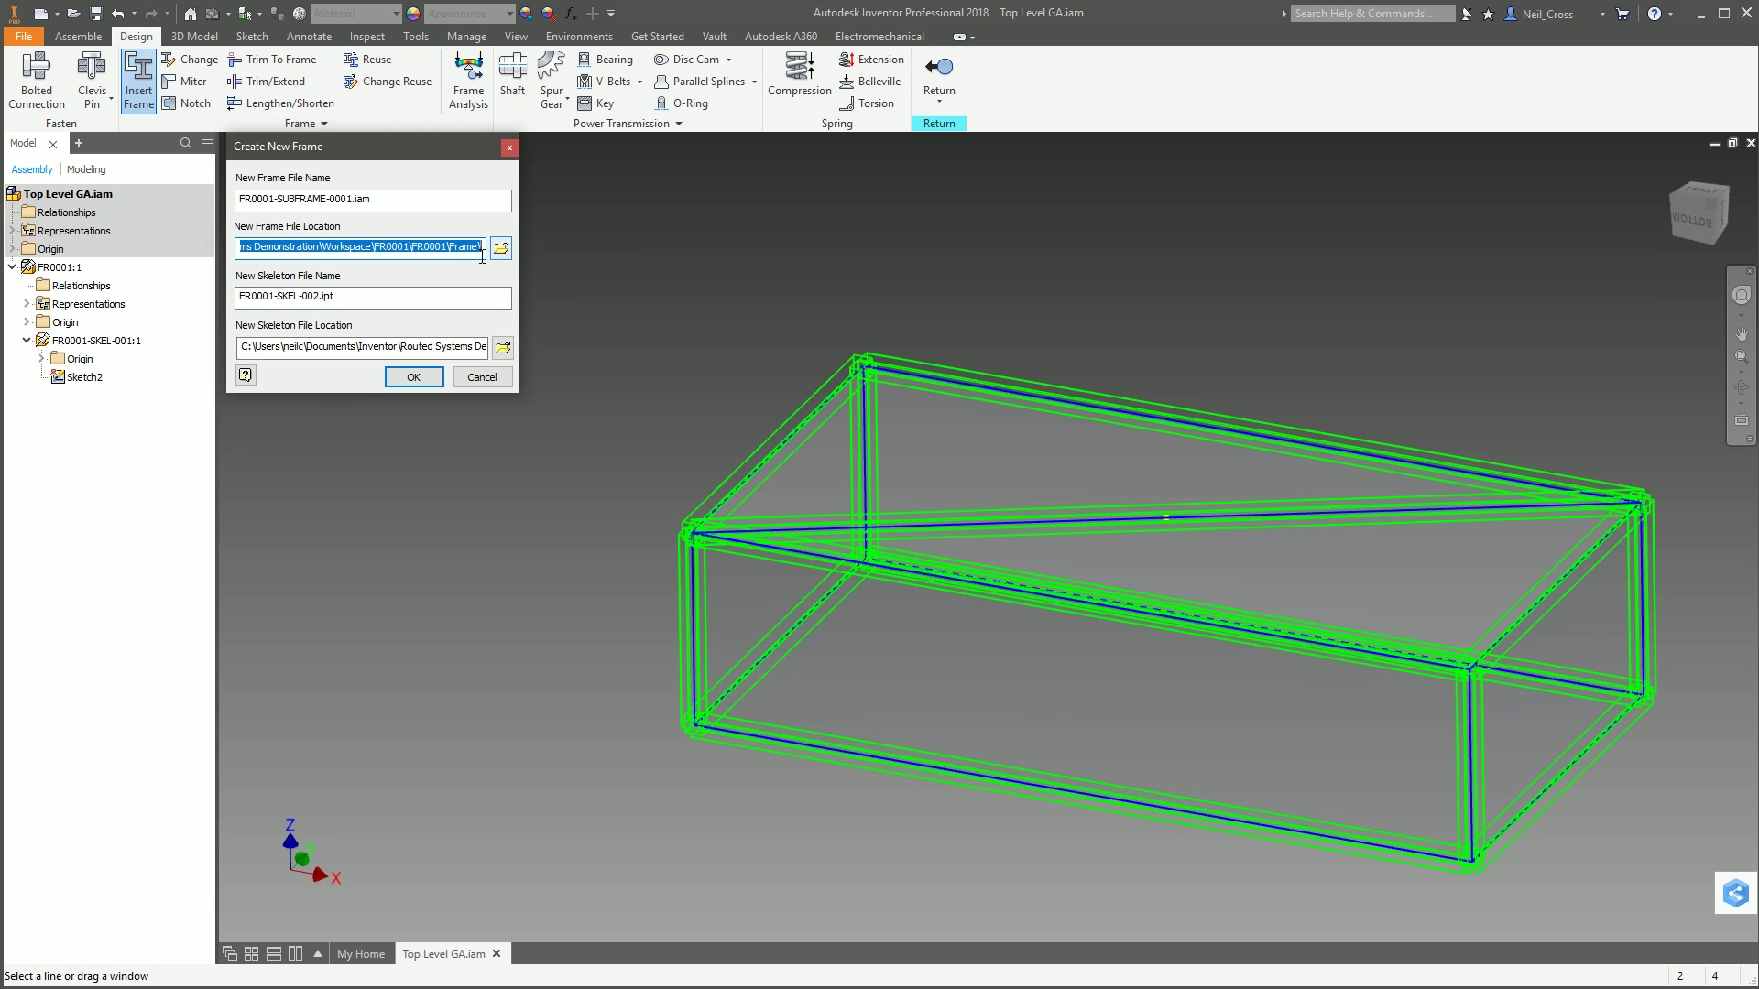
Step: Remove the Frame subfolder from both the skeleton and frame file locations and accept the new frame settings
left_click_drag(443, 246, 427, 340)
double_click(427, 345)
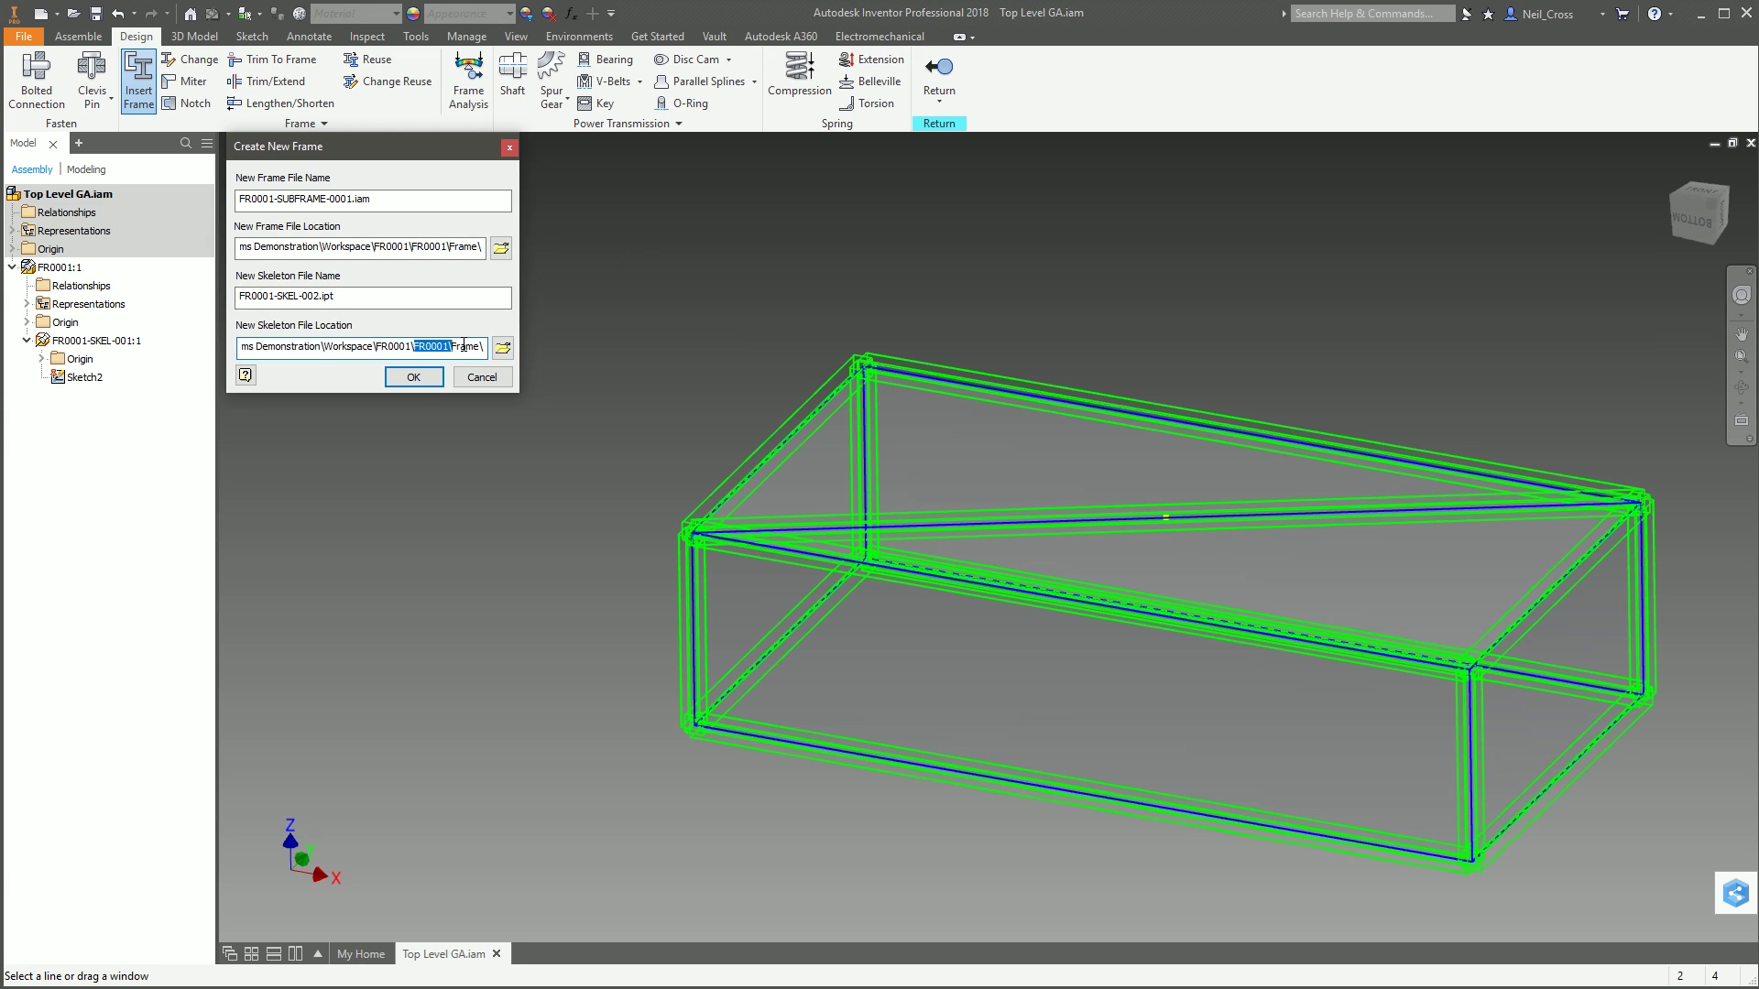
left_click(457, 346)
left_click_drag(454, 345, 484, 346)
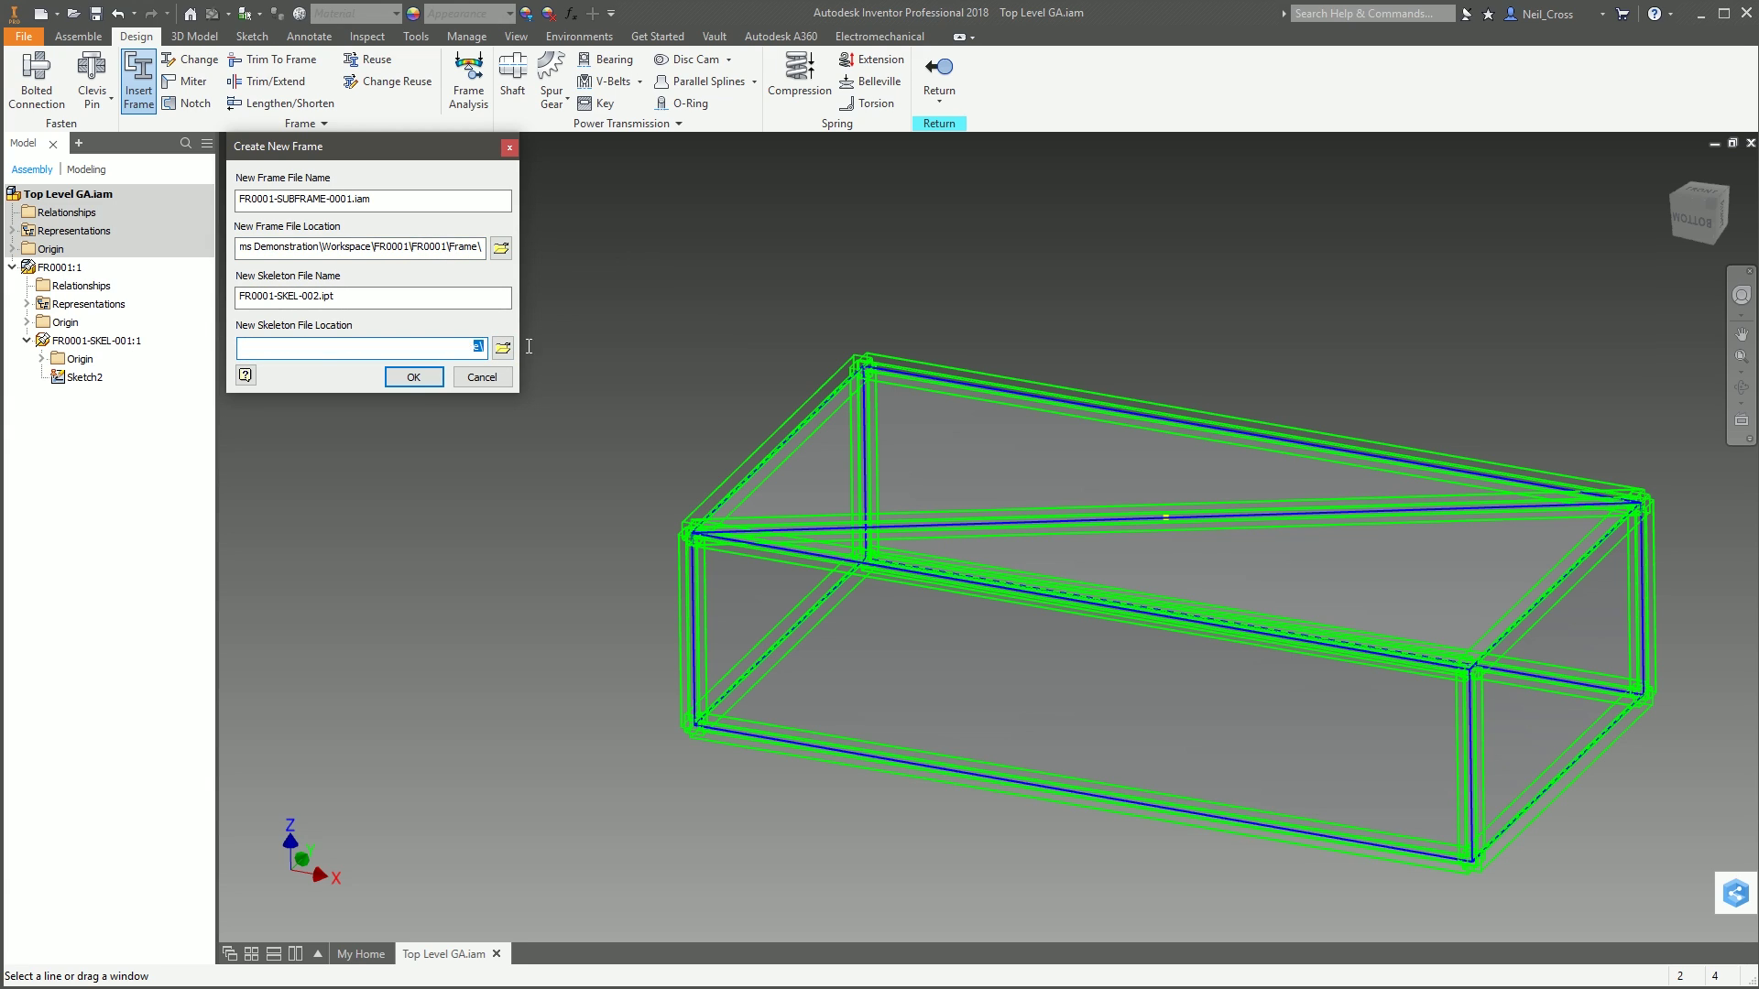
key("BackSpace")
left_click_drag(482, 246, 447, 246)
key("BackSpace")
left_click(413, 376)
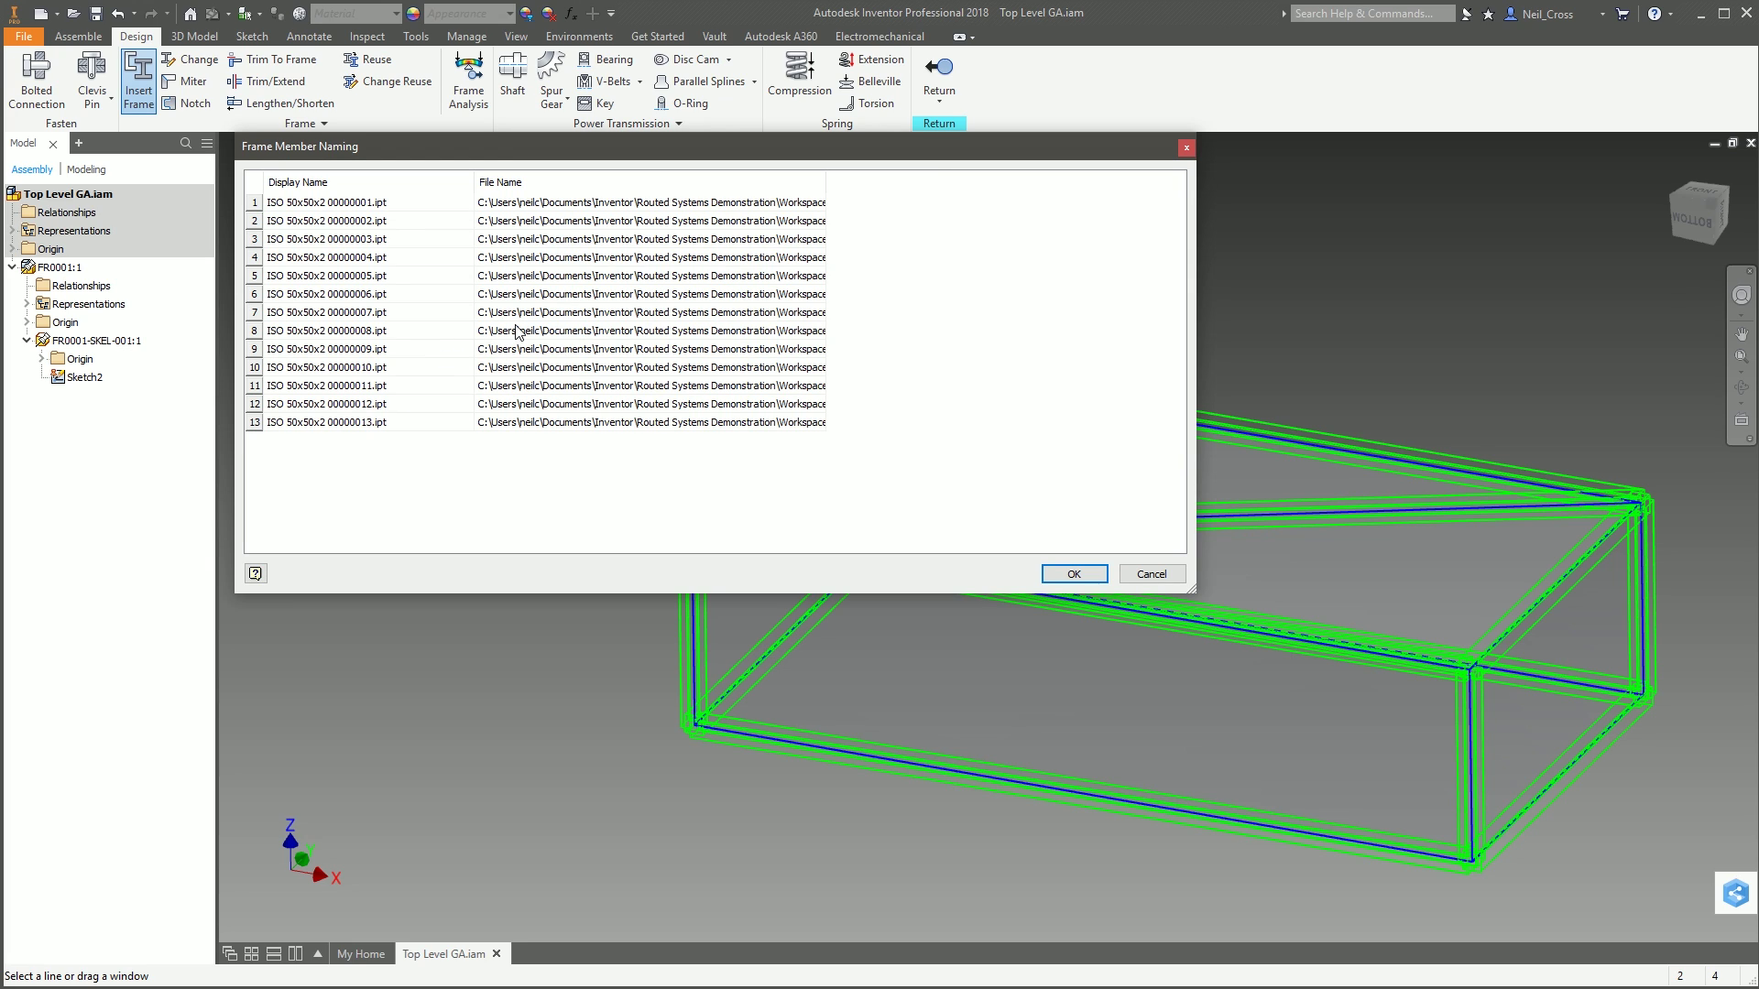
Step: Widen the file name column and rename the first frame member's file to FR0001-001
left_click_drag(827, 188, 1143, 189)
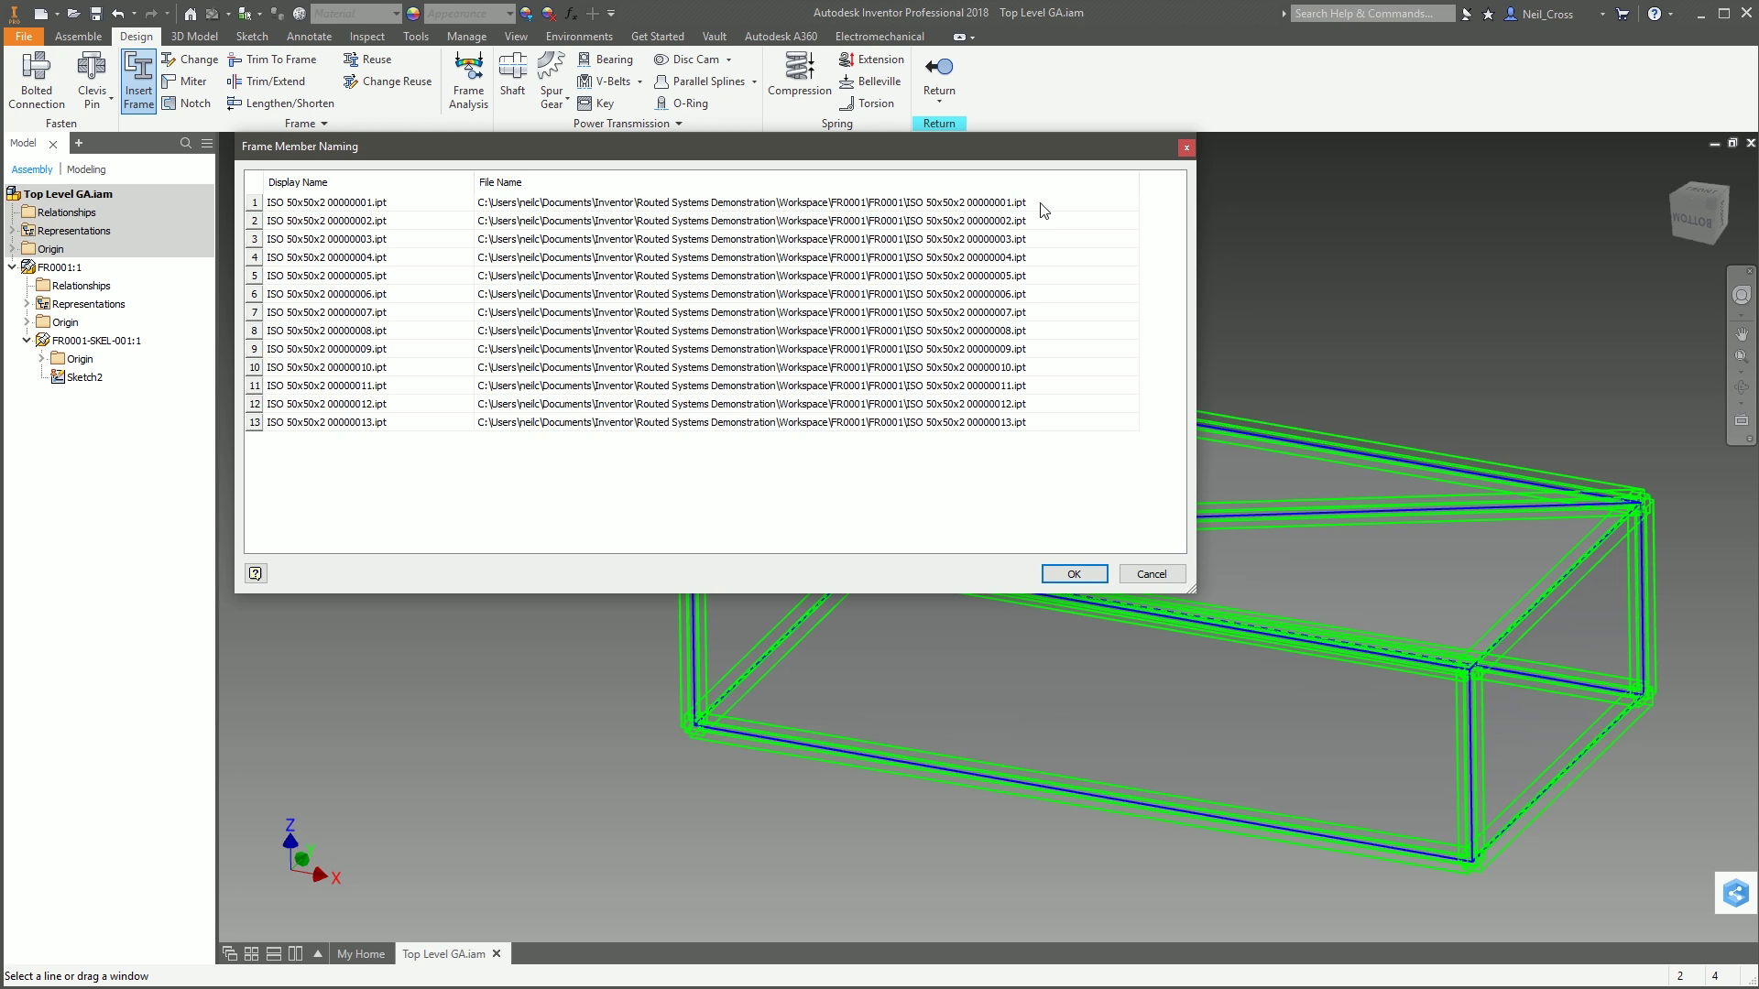
left_click(1111, 203)
left_click(1133, 202)
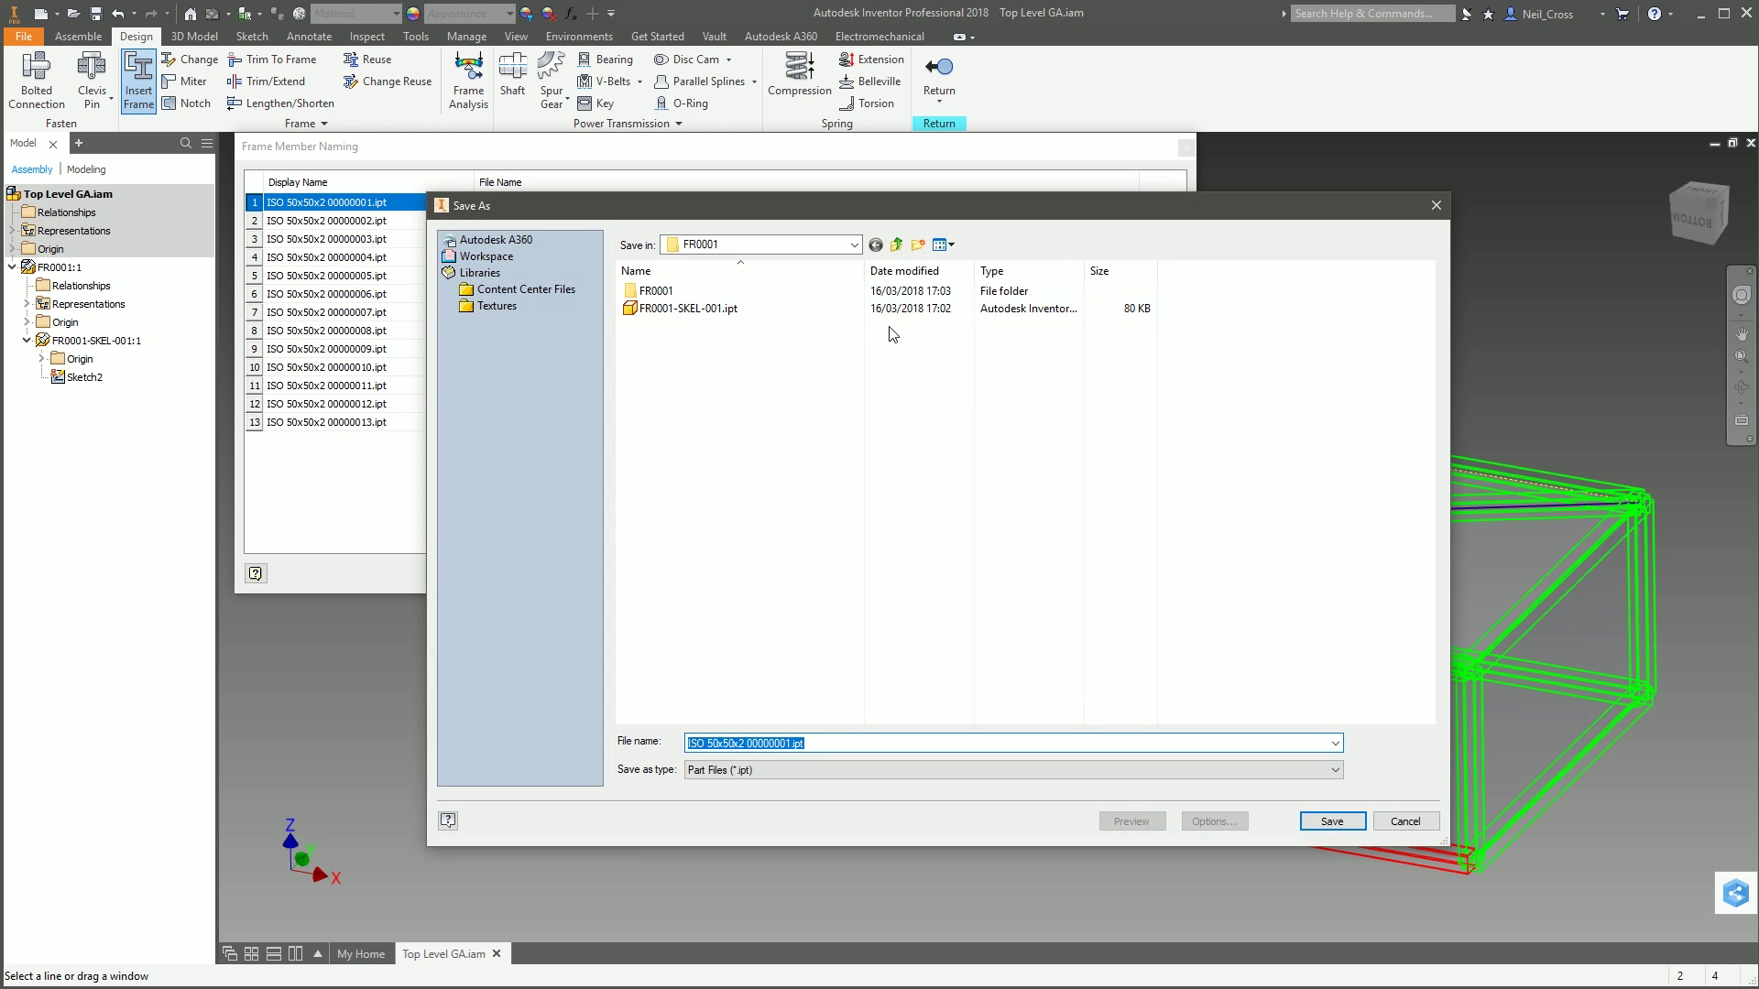
left_click(764, 742)
left_click_drag(790, 744, 688, 744)
type("FR0001")
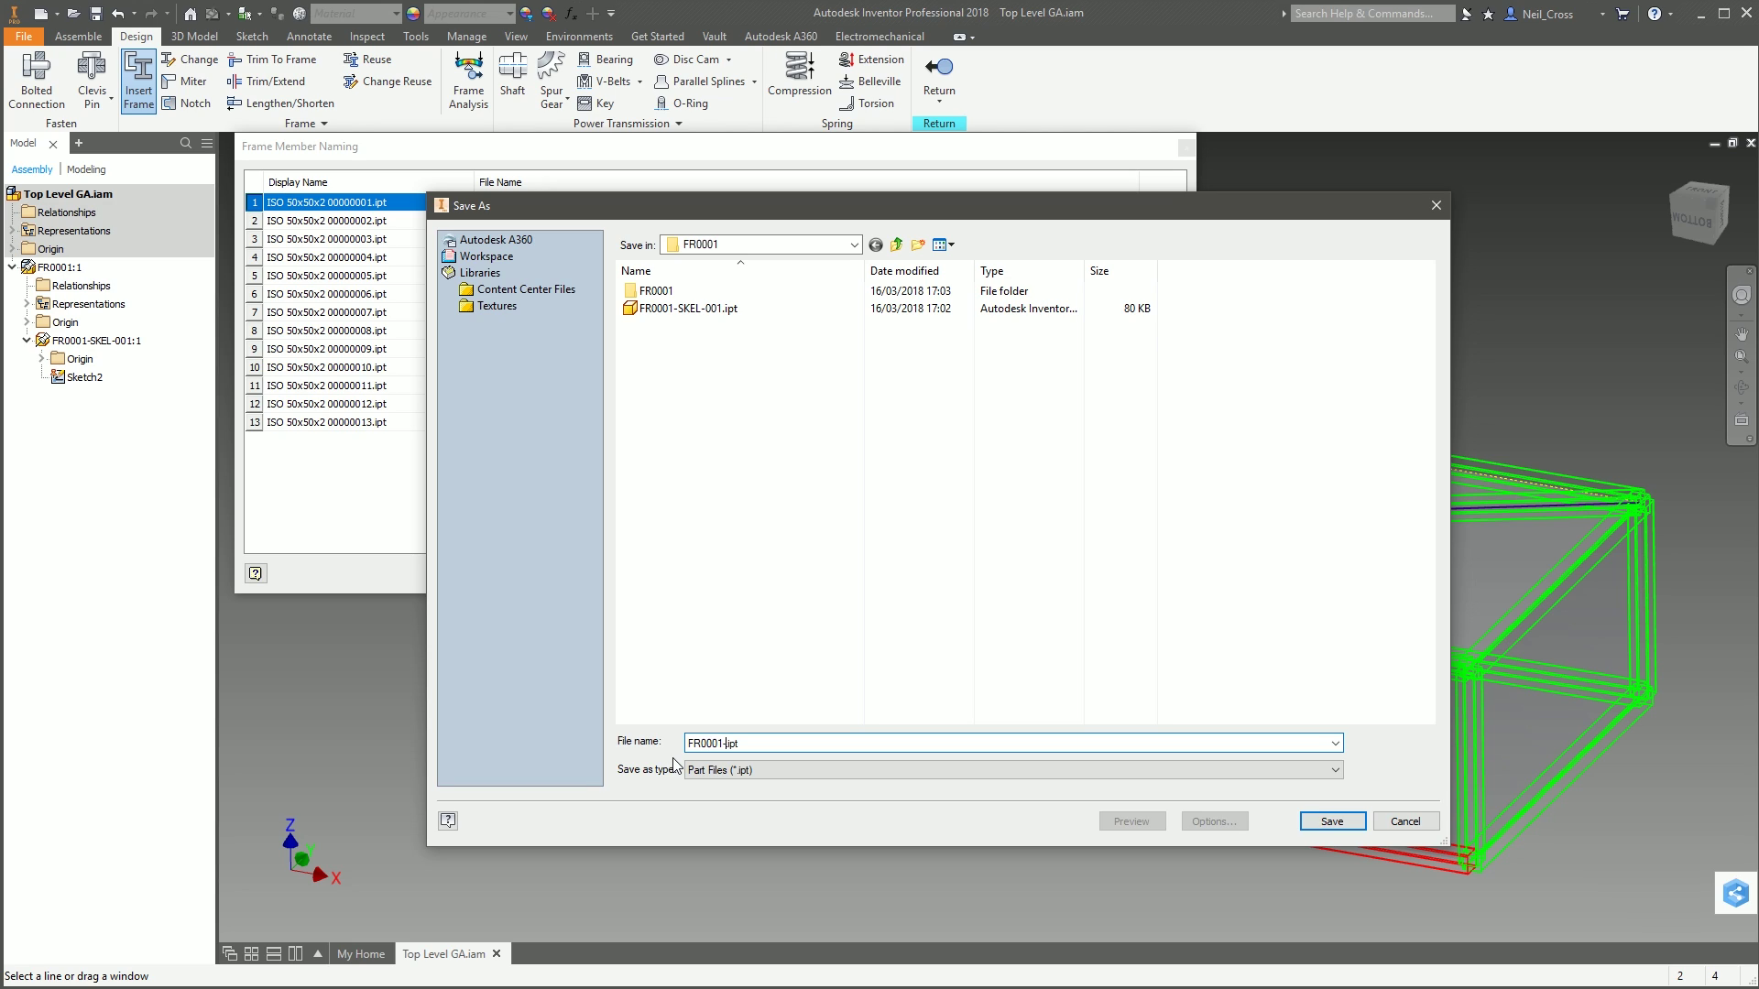
type("-0-0")
type("01")
left_click_drag(731, 743, 605, 758)
left_click(1325, 820)
Step: Rename the files of frame members 2 to 13 in sequence as FR0001-002 through FR0001-013
left_click(1127, 226)
left_click(1129, 221)
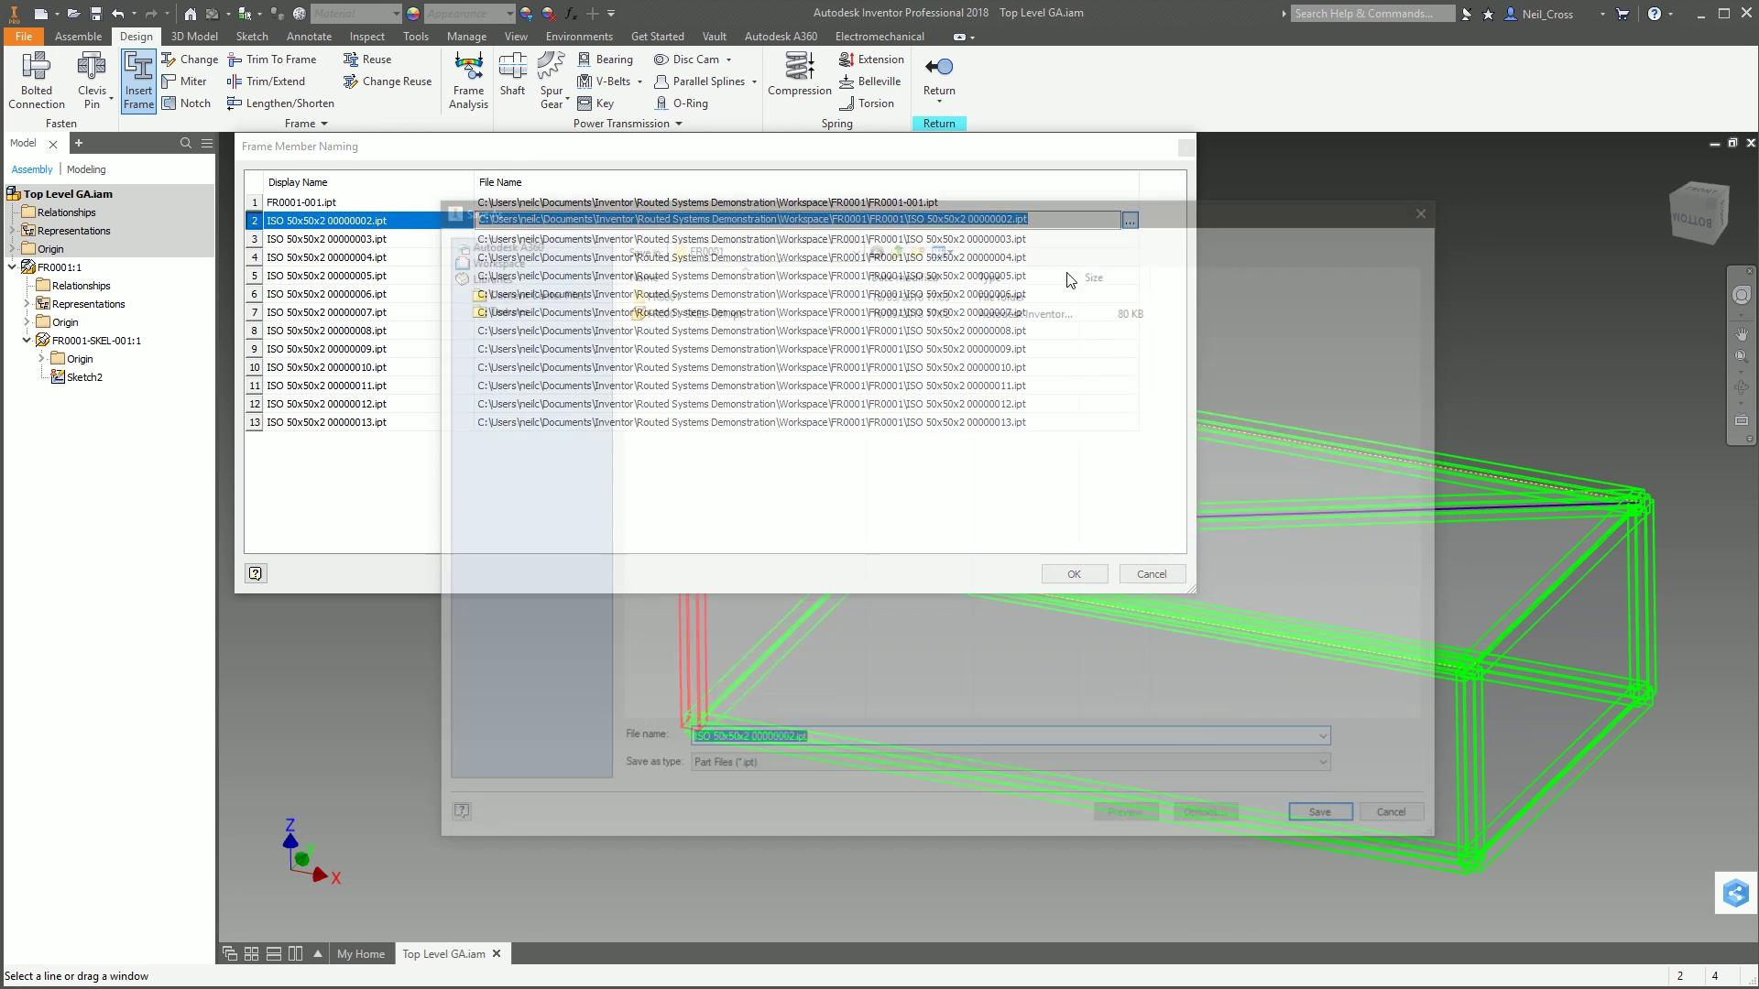
type("FR0001-002")
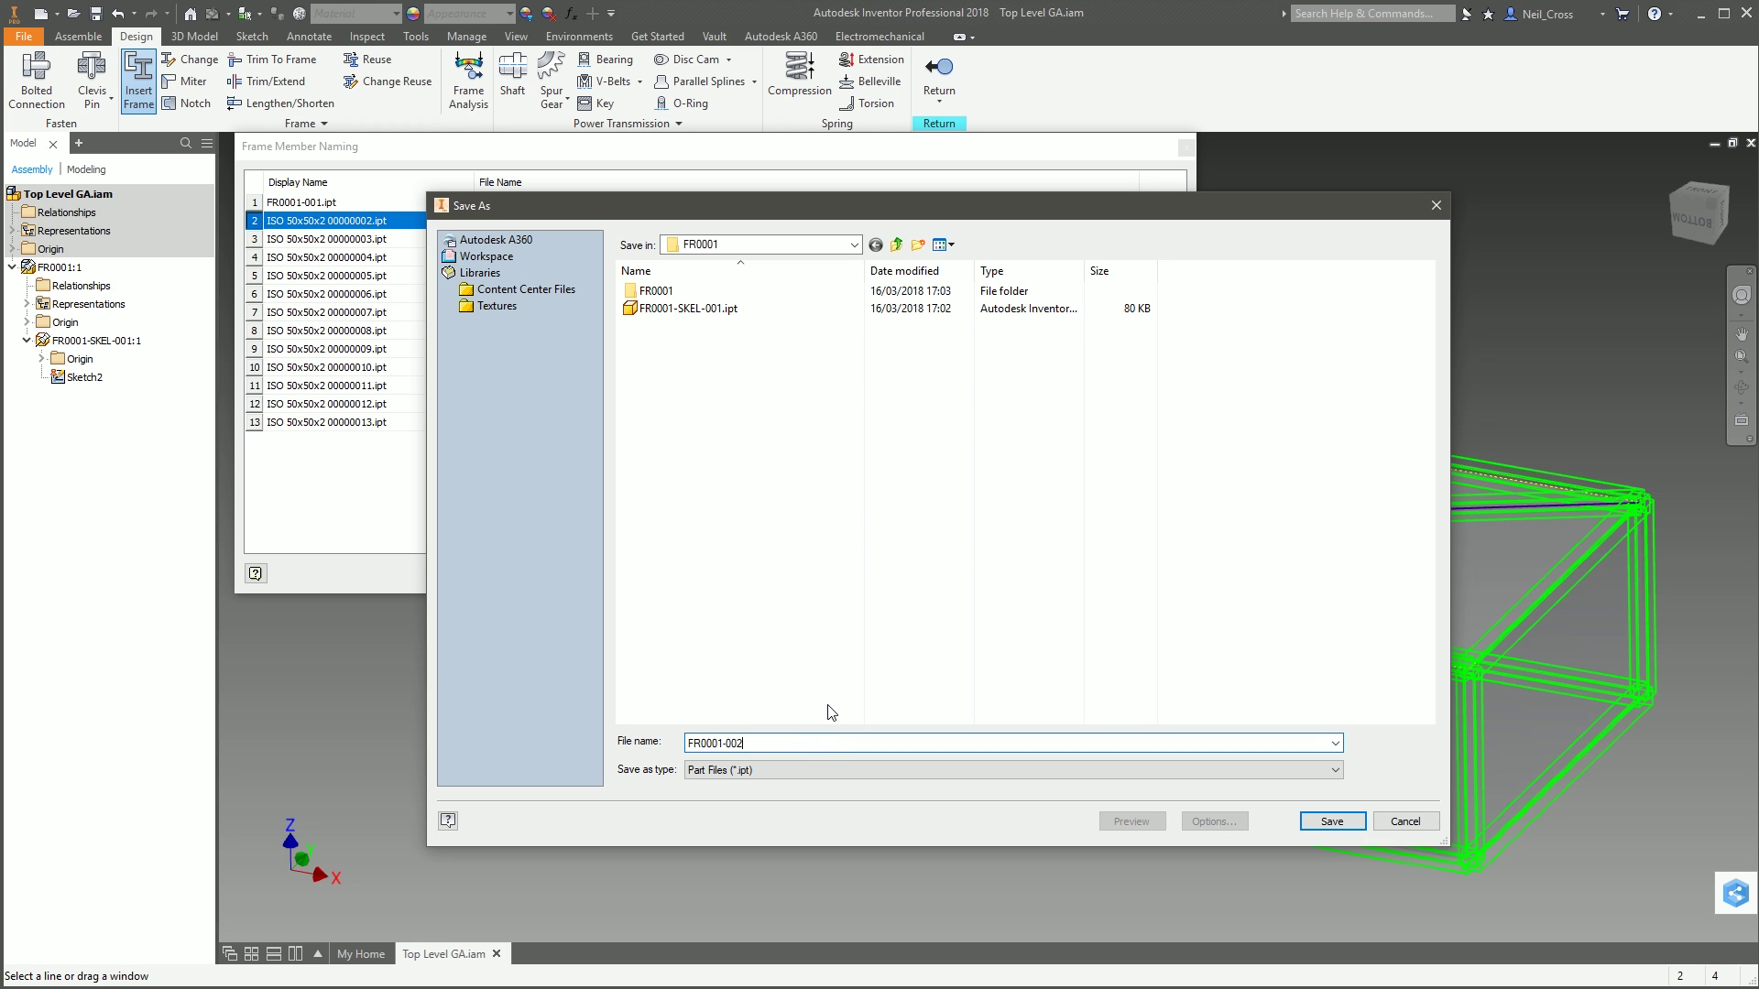
left_click(1332, 821)
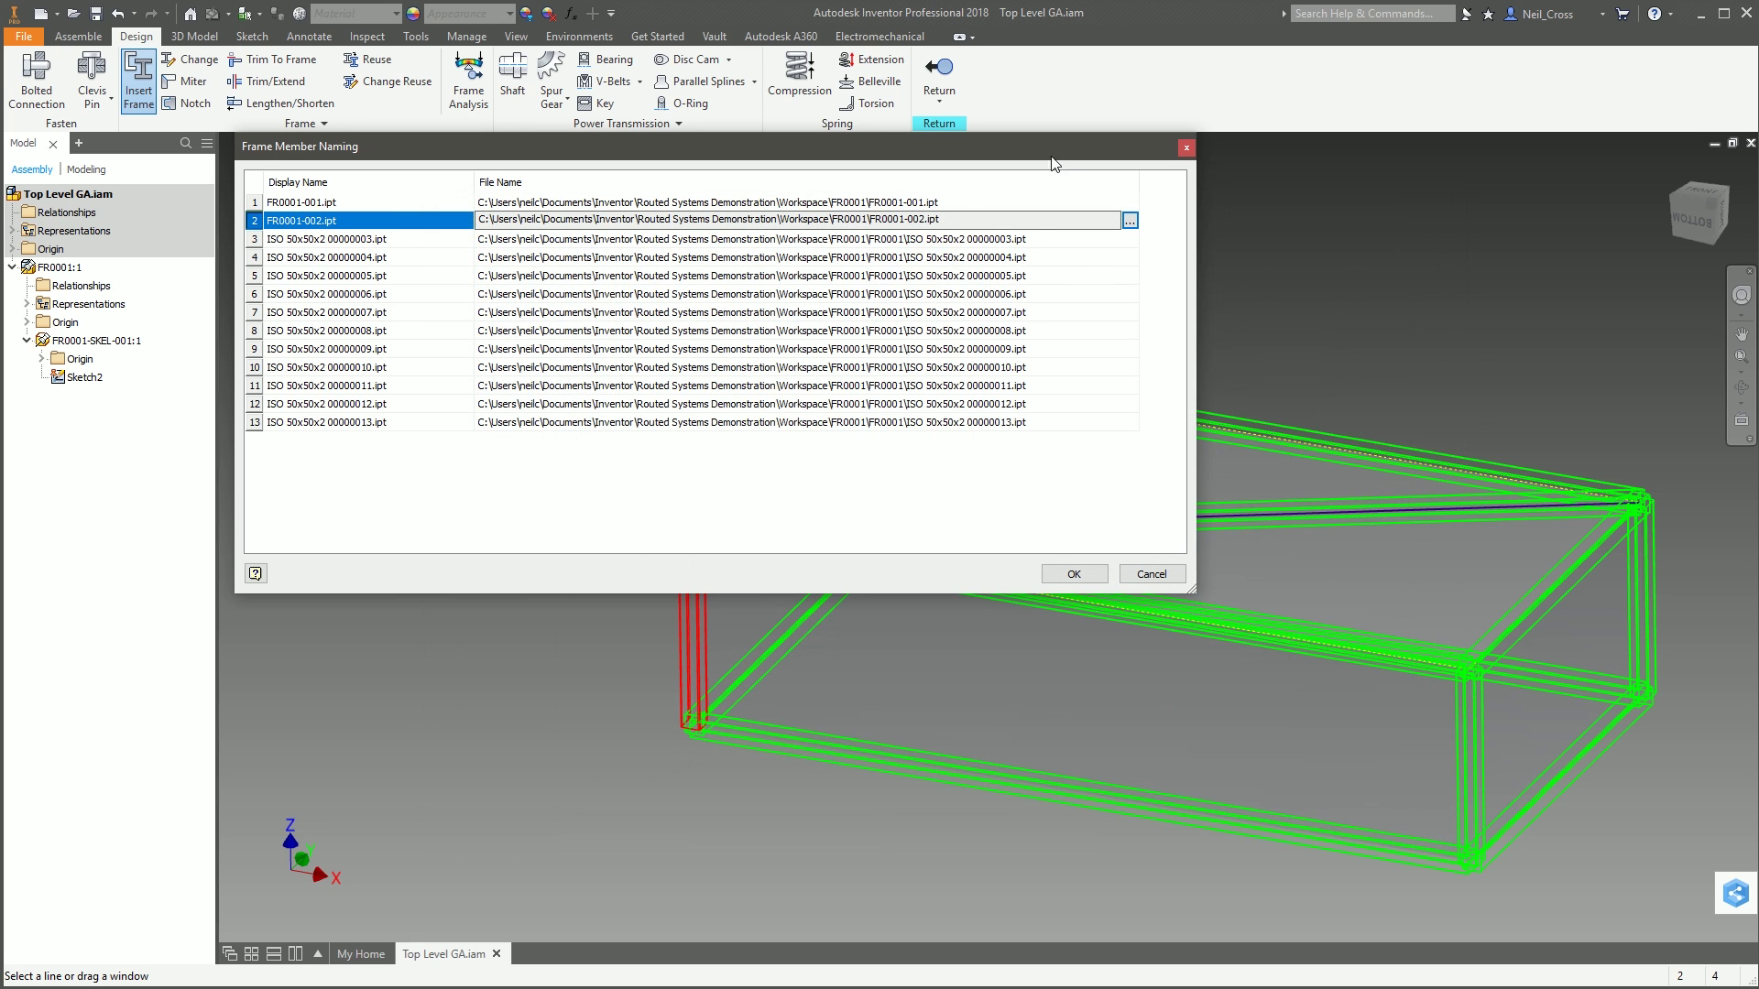
left_click(1049, 240)
left_click(1129, 240)
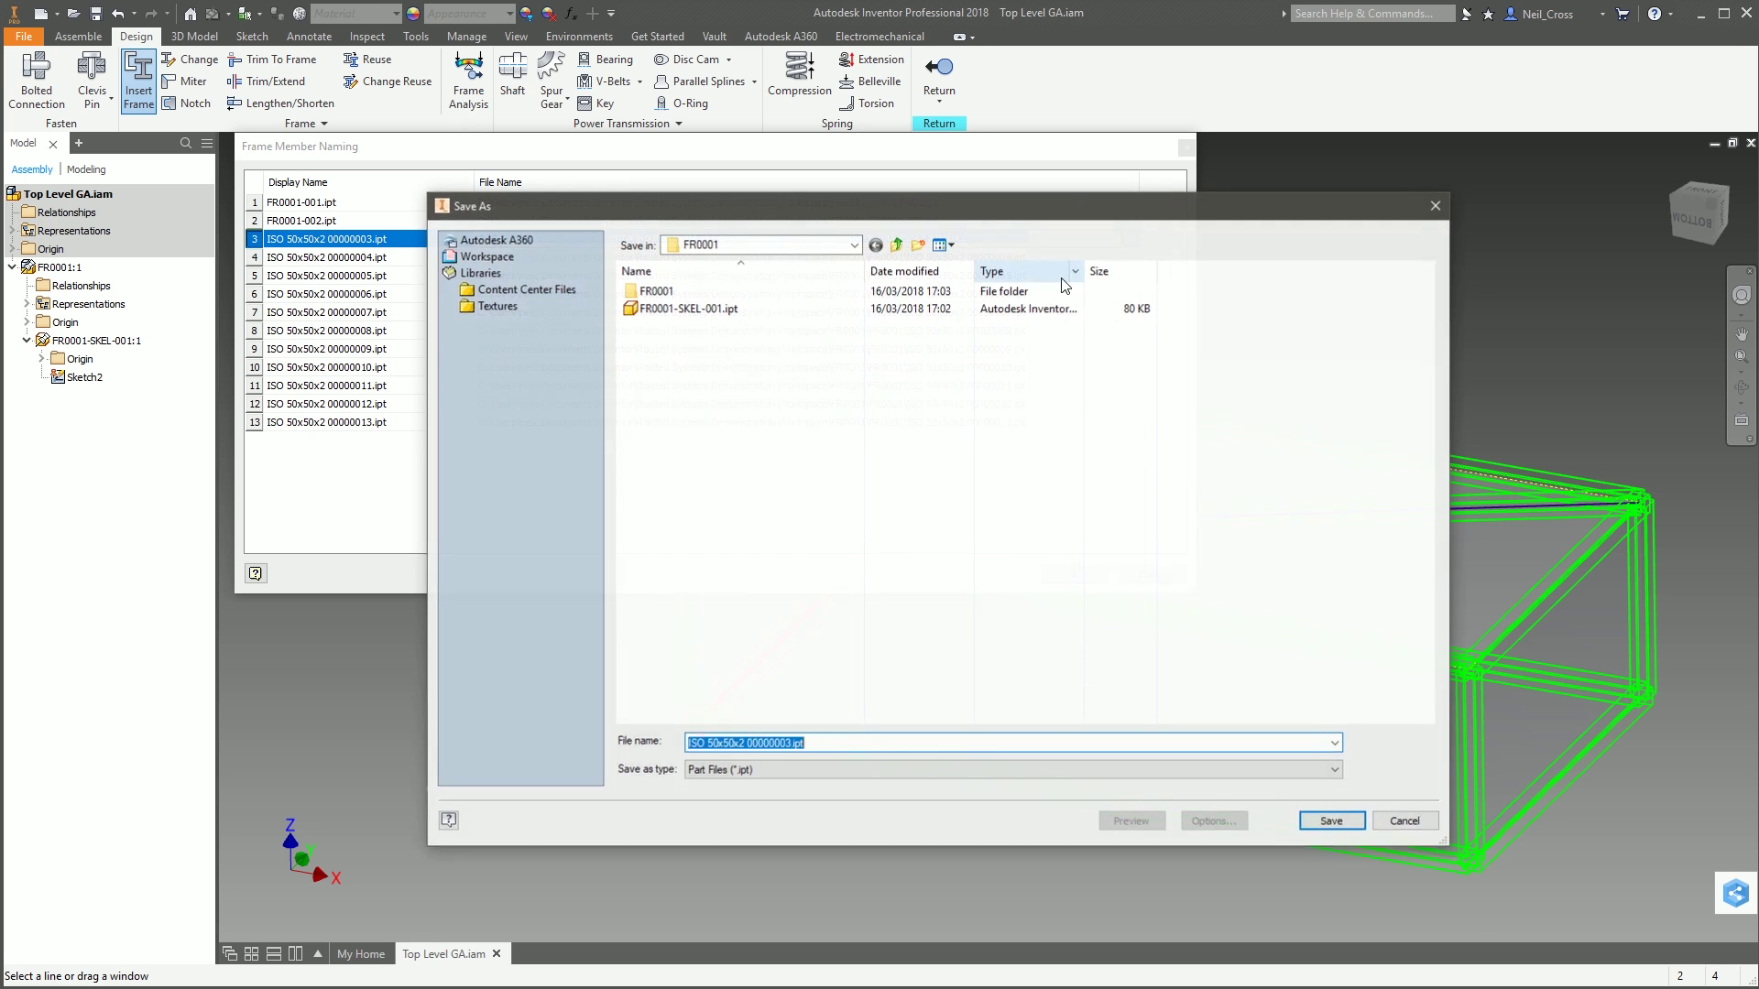
type("FR0001-00")
left_click(1332, 820)
left_click(1128, 349)
type("FR0001-009")
left_click(1332, 821)
left_click(1128, 367)
type("FR0001-010")
left_click(1332, 820)
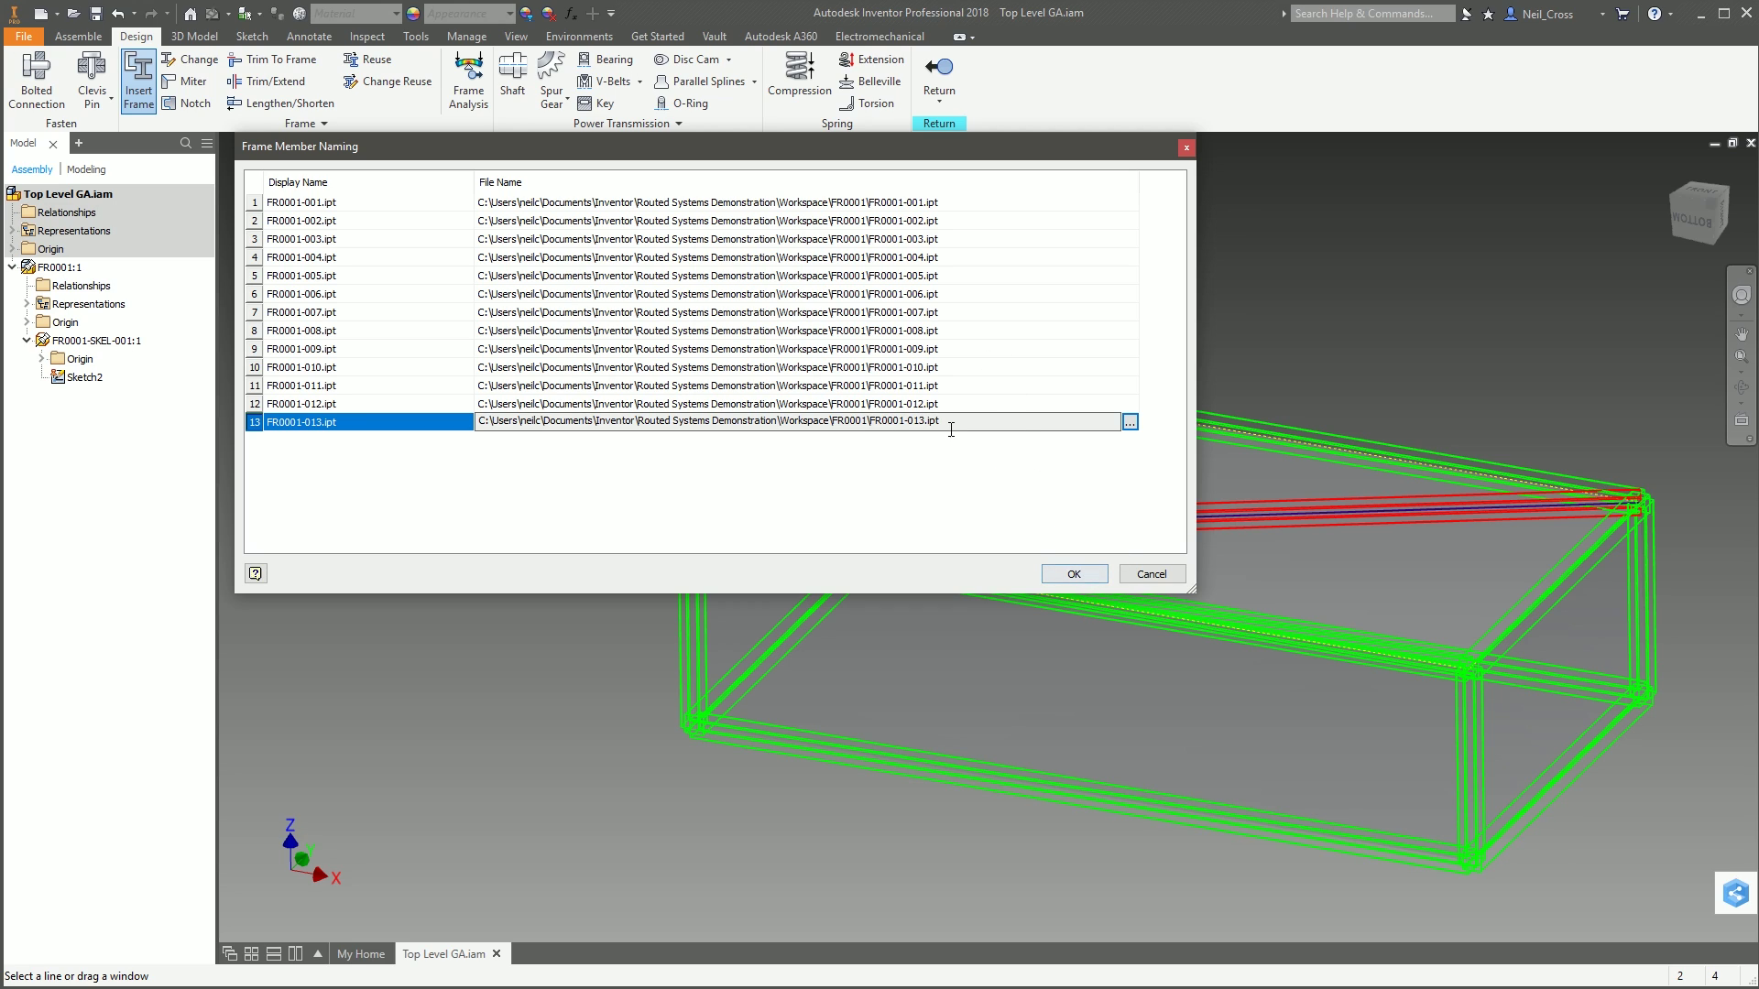
Step: Accept the member names to generate the frame, and save the subassembly with its new files
left_click(1074, 574)
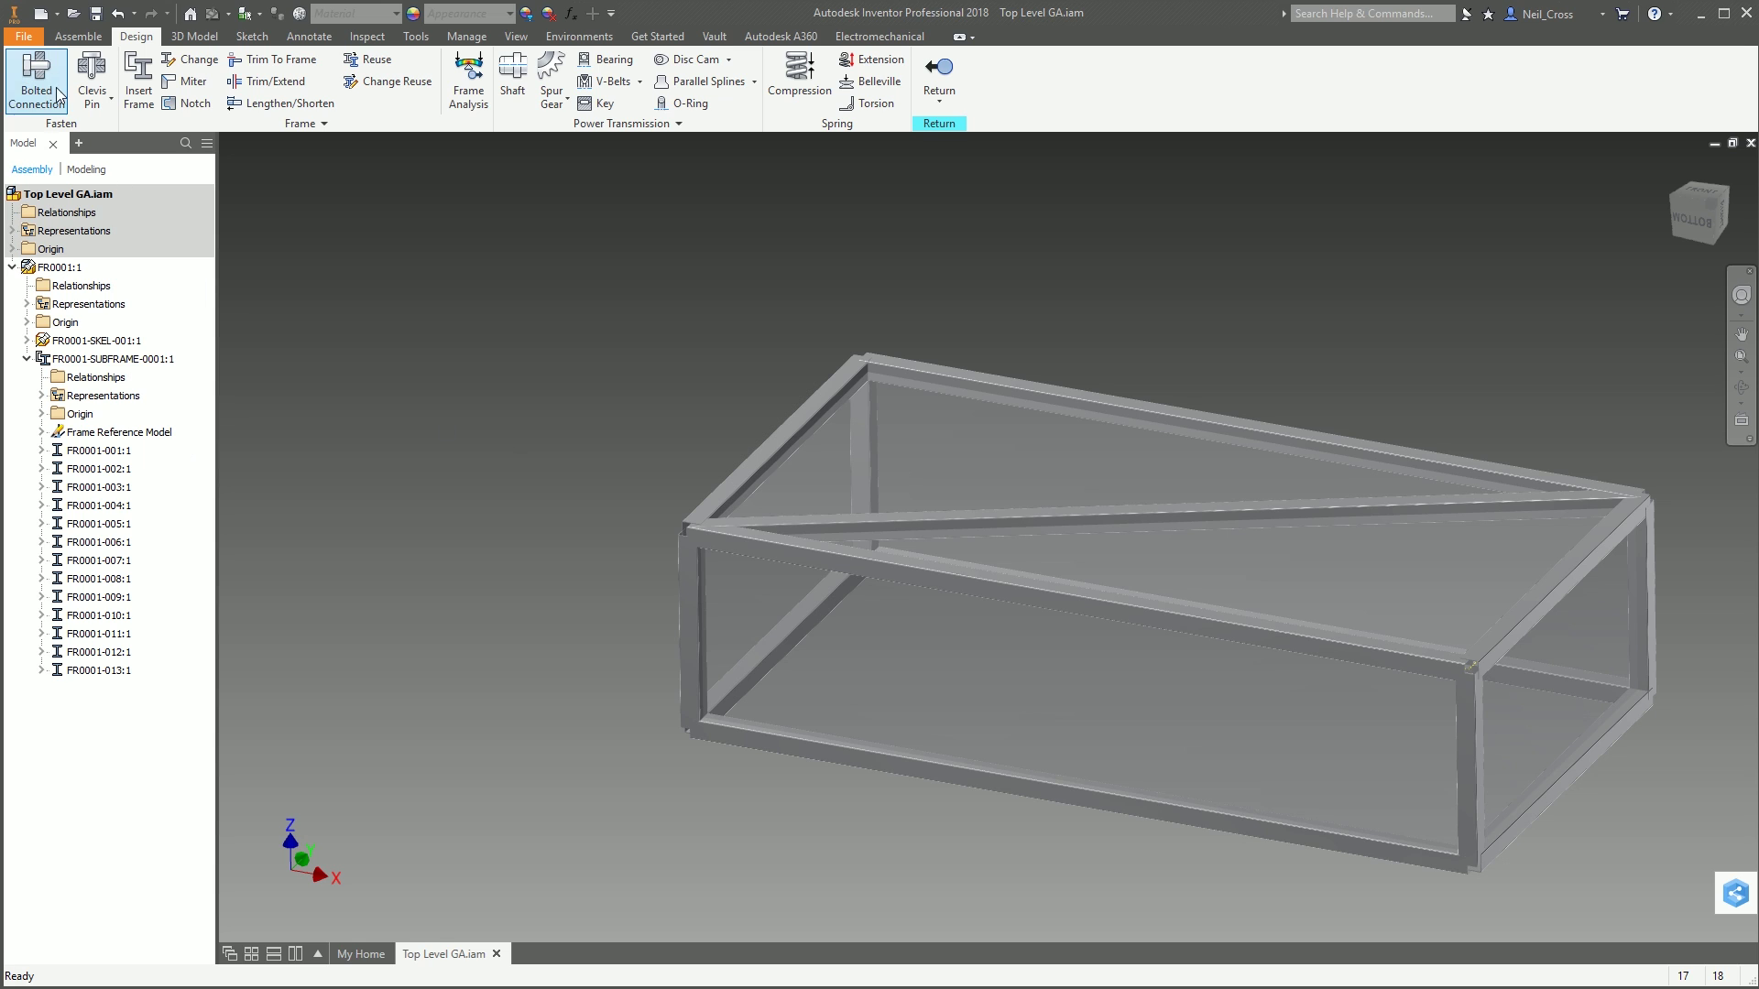
left_click(96, 13)
left_click(962, 424)
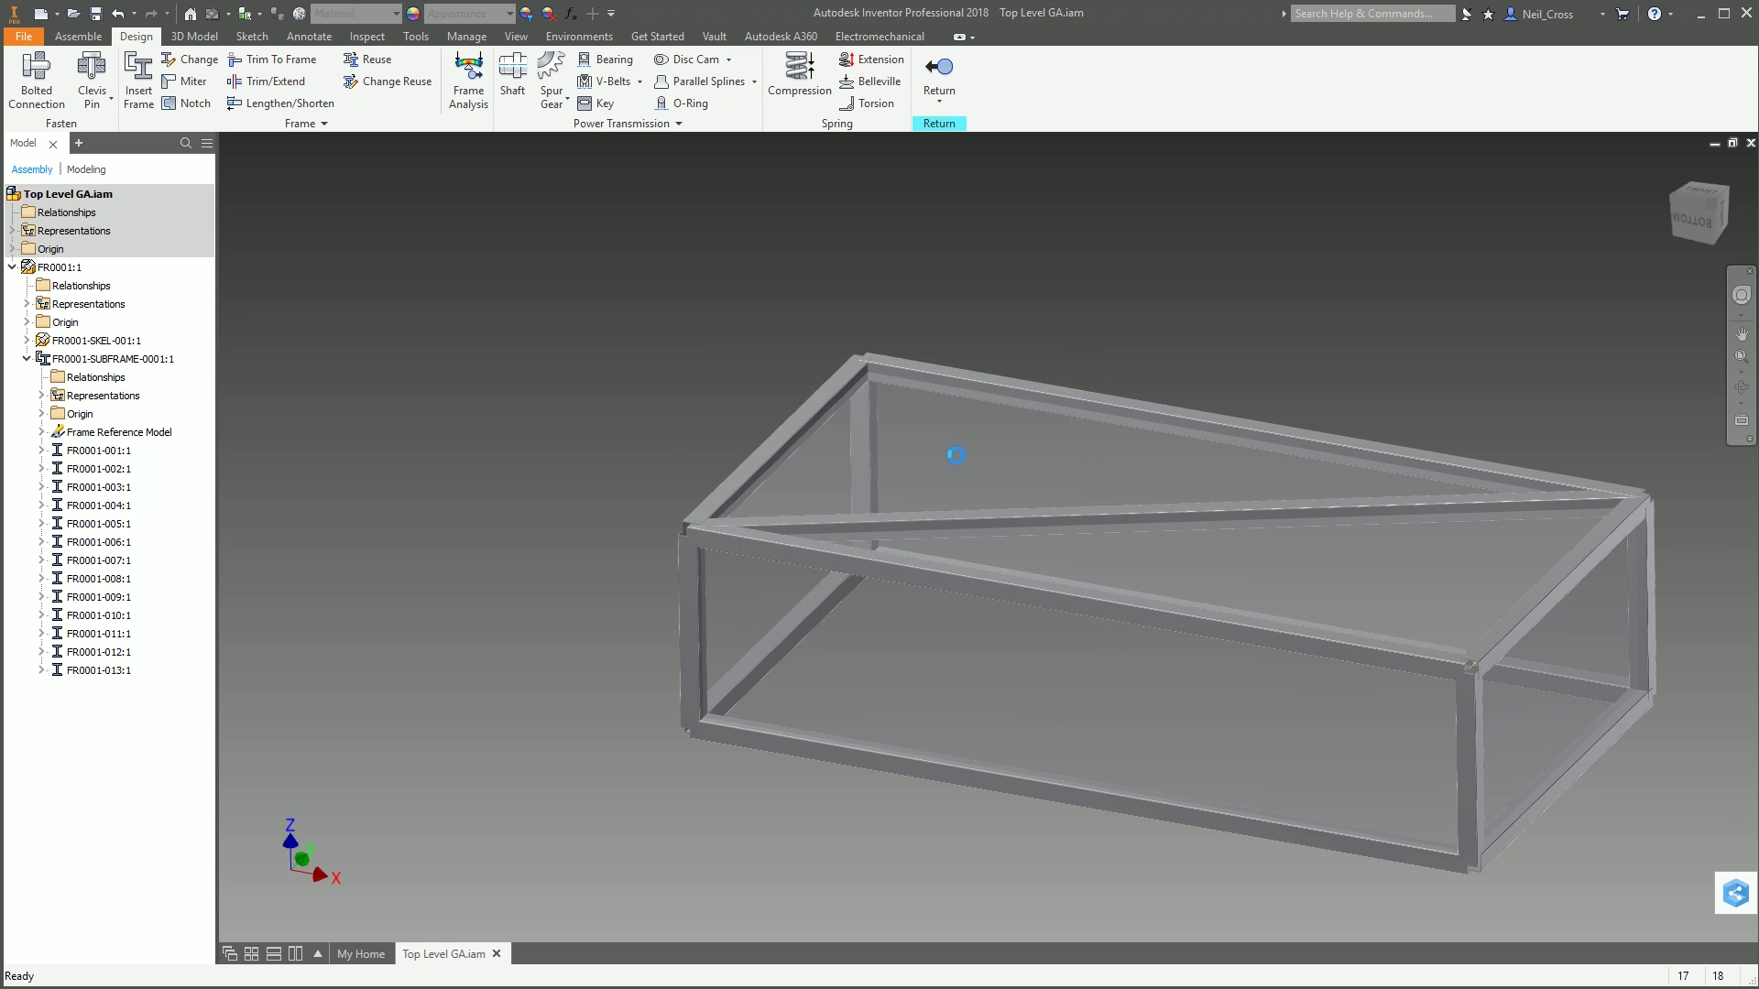
Step: Browse the workspace's FR0001 folder to check the saved subassembly, frame member and skeleton files
left_click(74, 14)
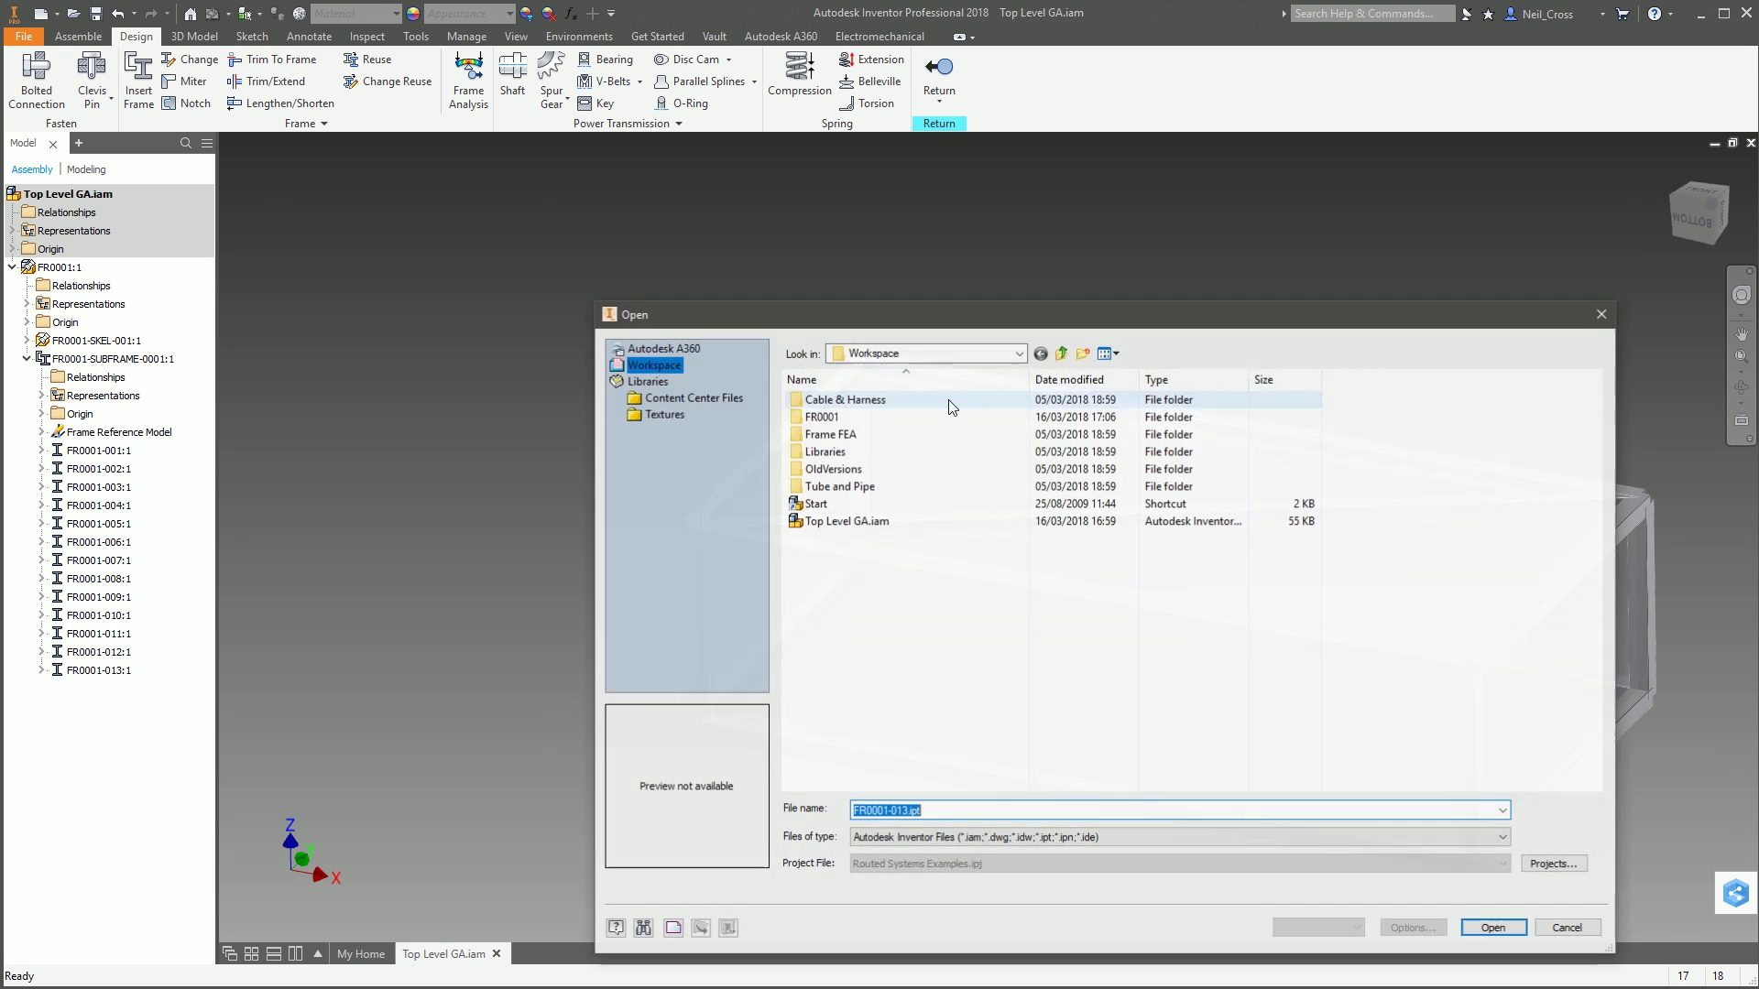
double_click(827, 420)
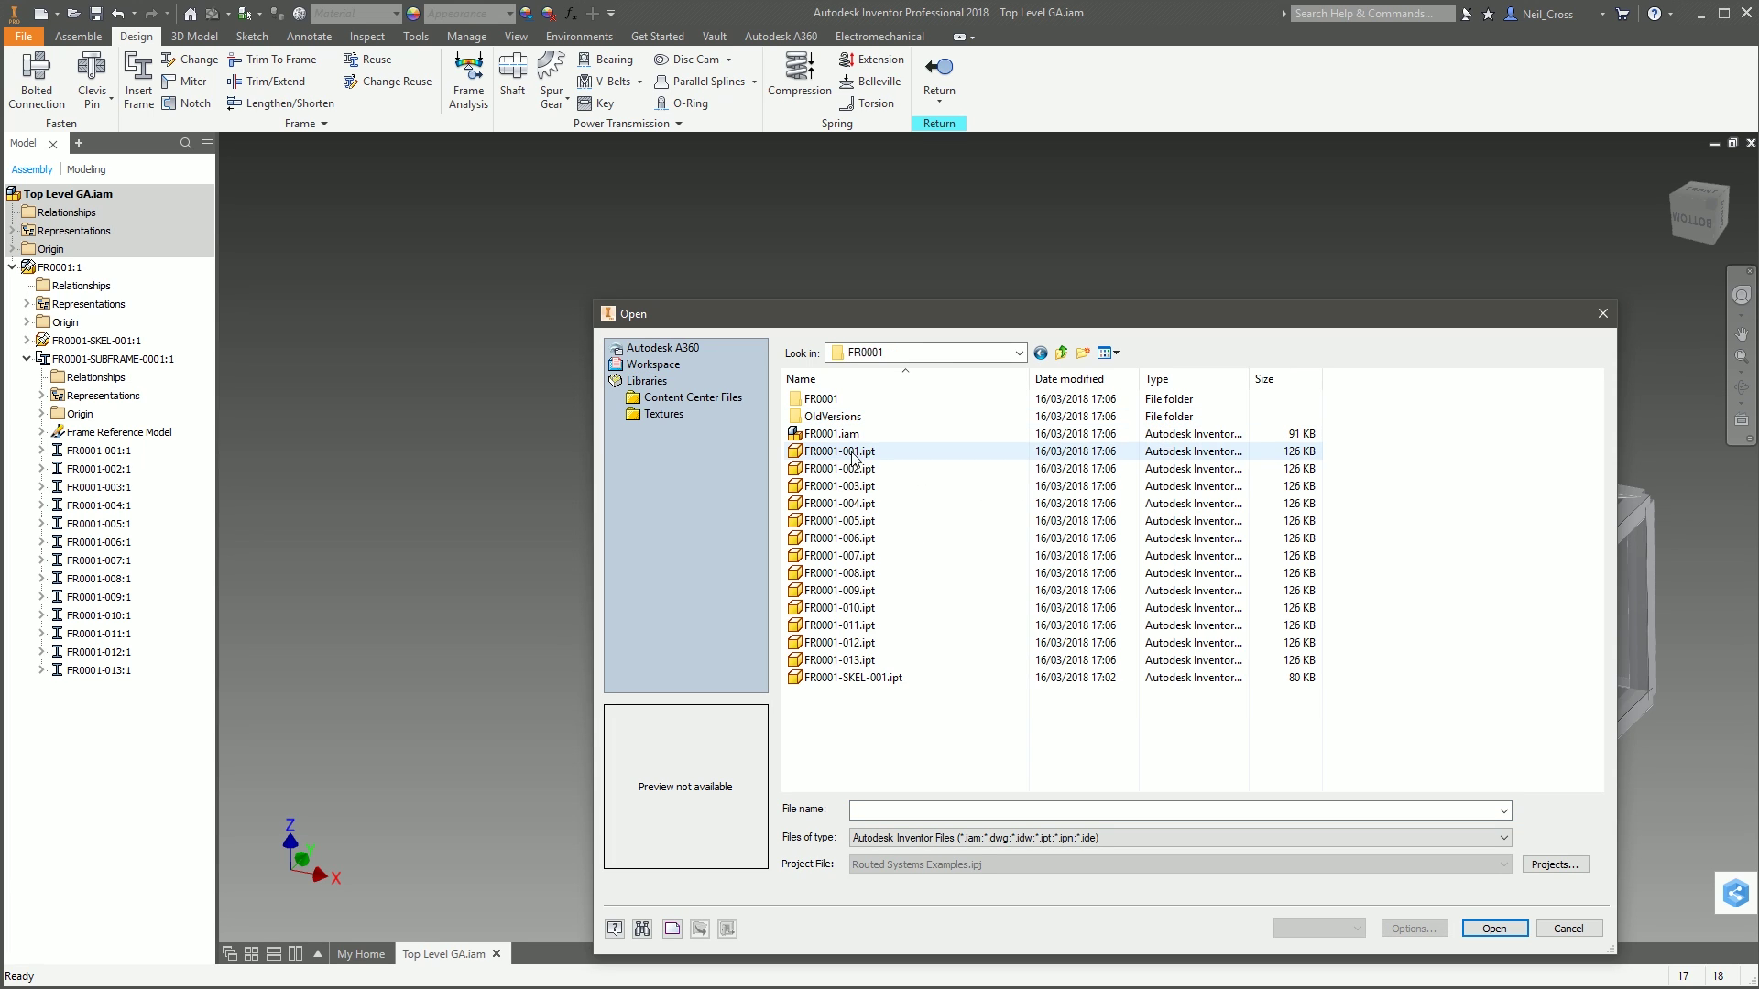
left_click(831, 433)
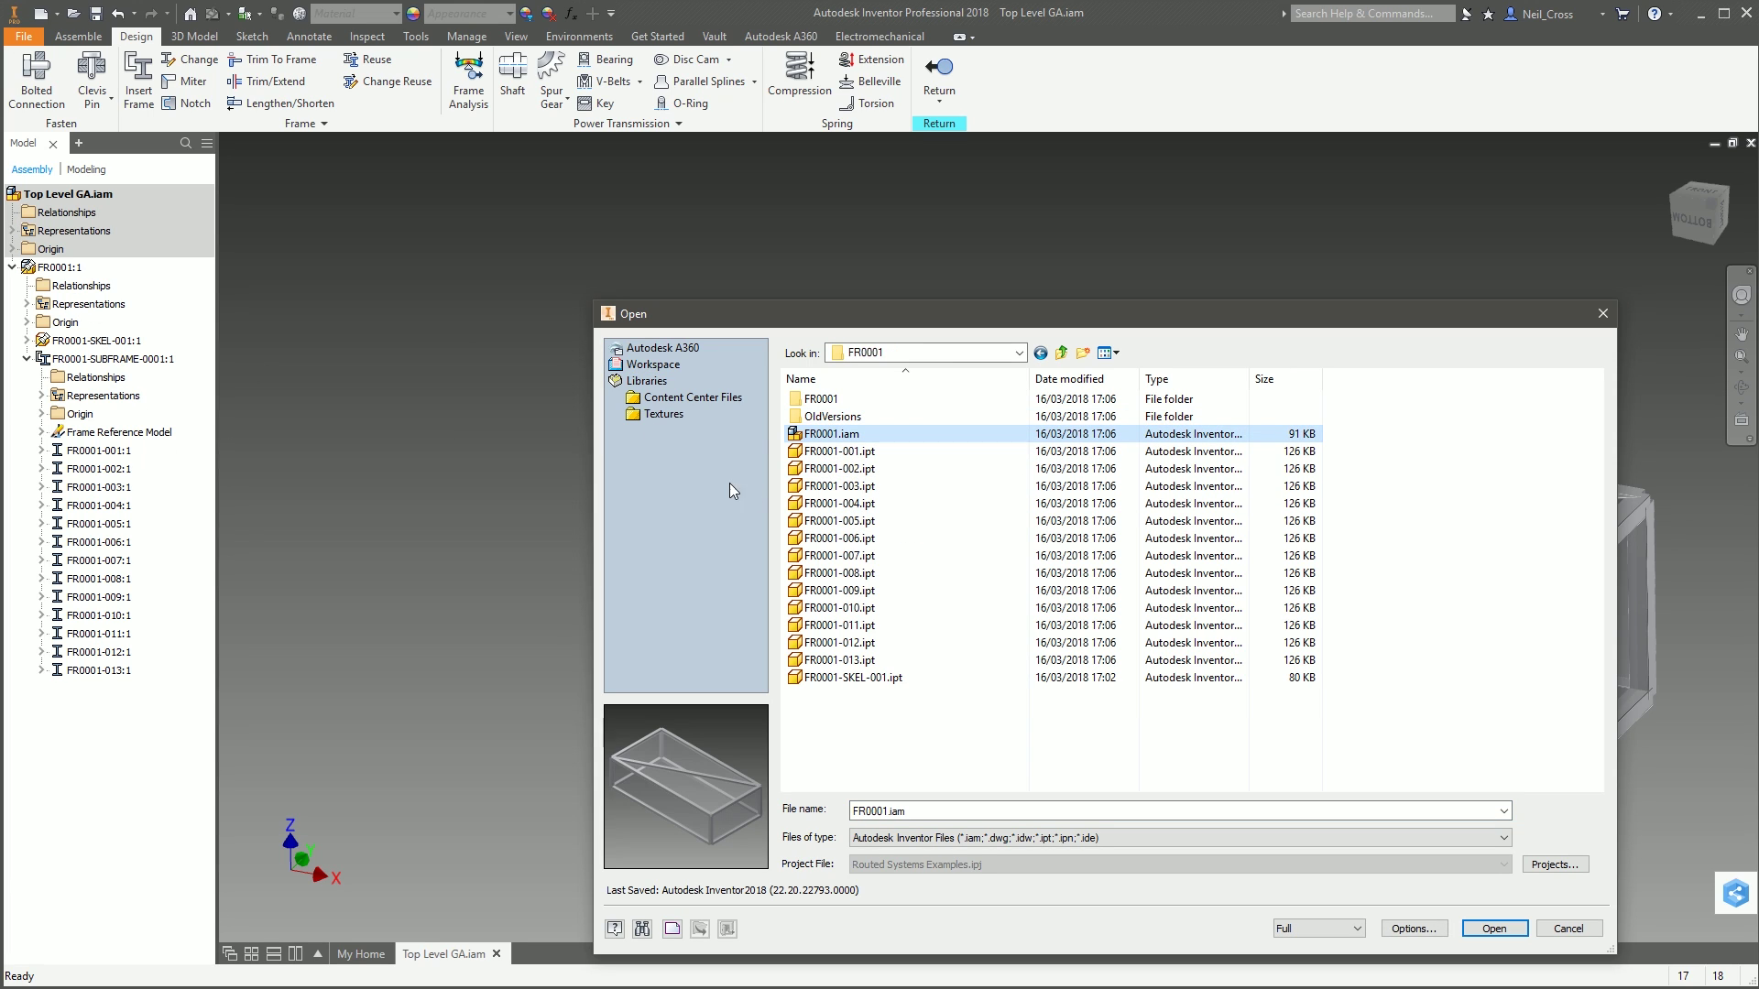
left_click(838, 485)
left_click(848, 520)
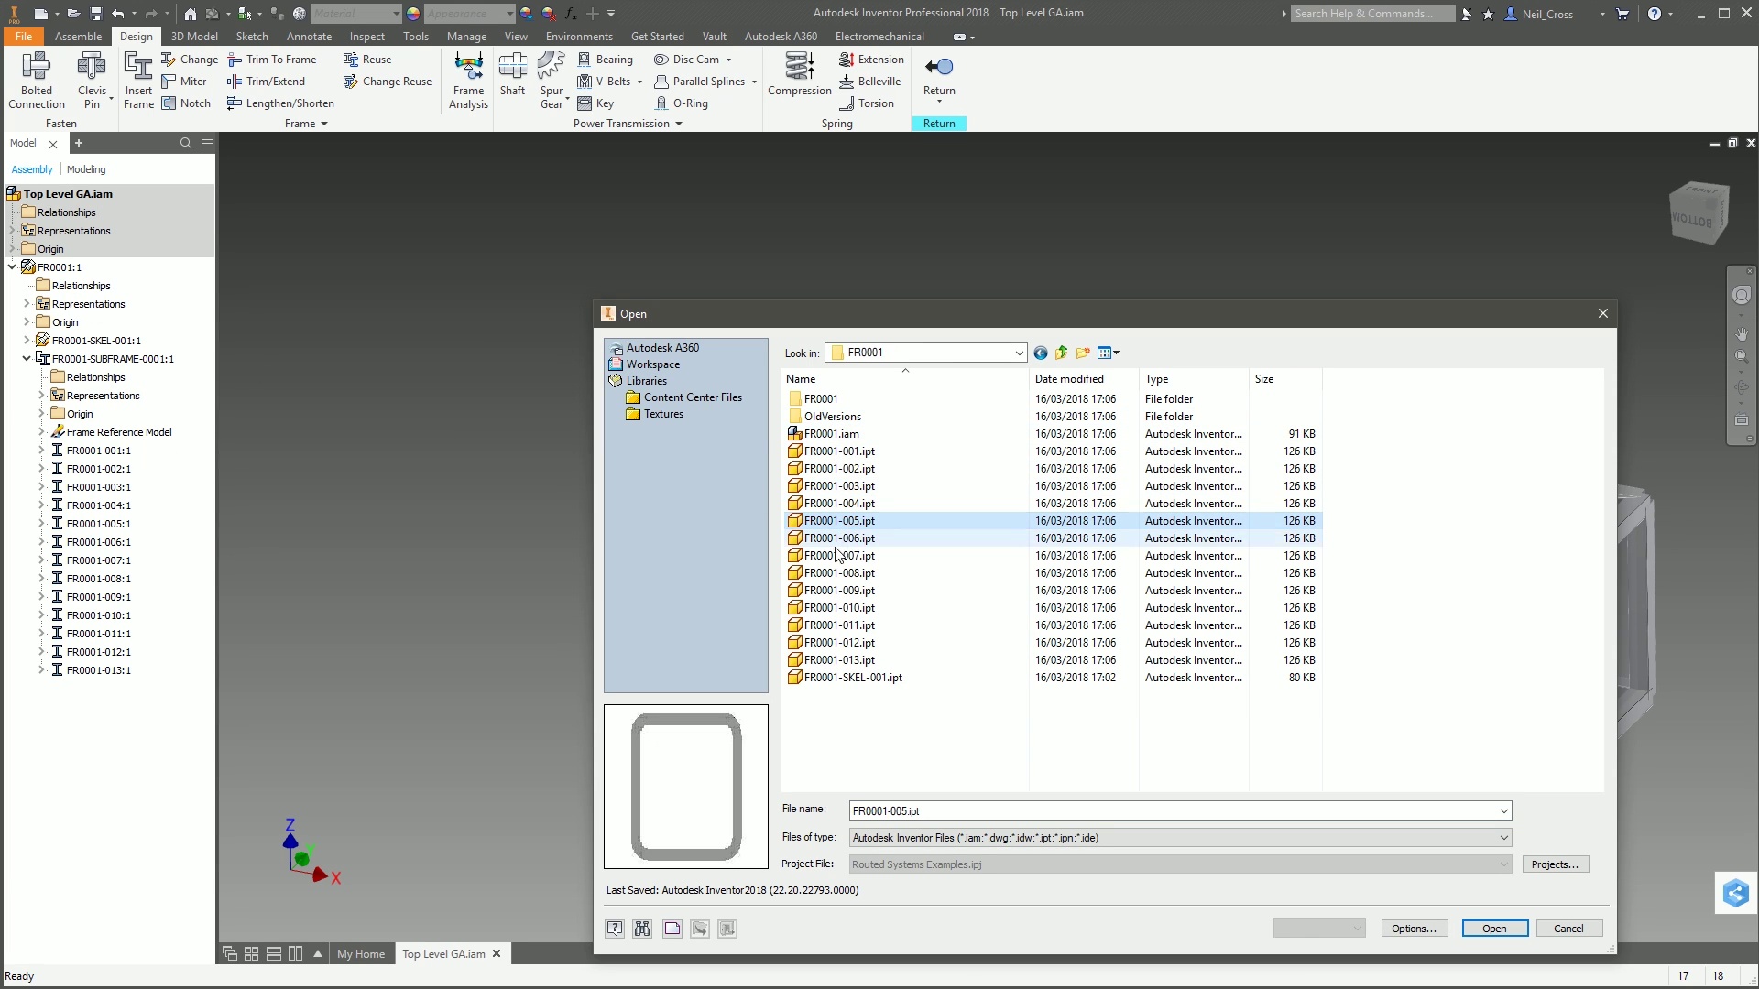
left_click_drag(746, 316, 1215, 292)
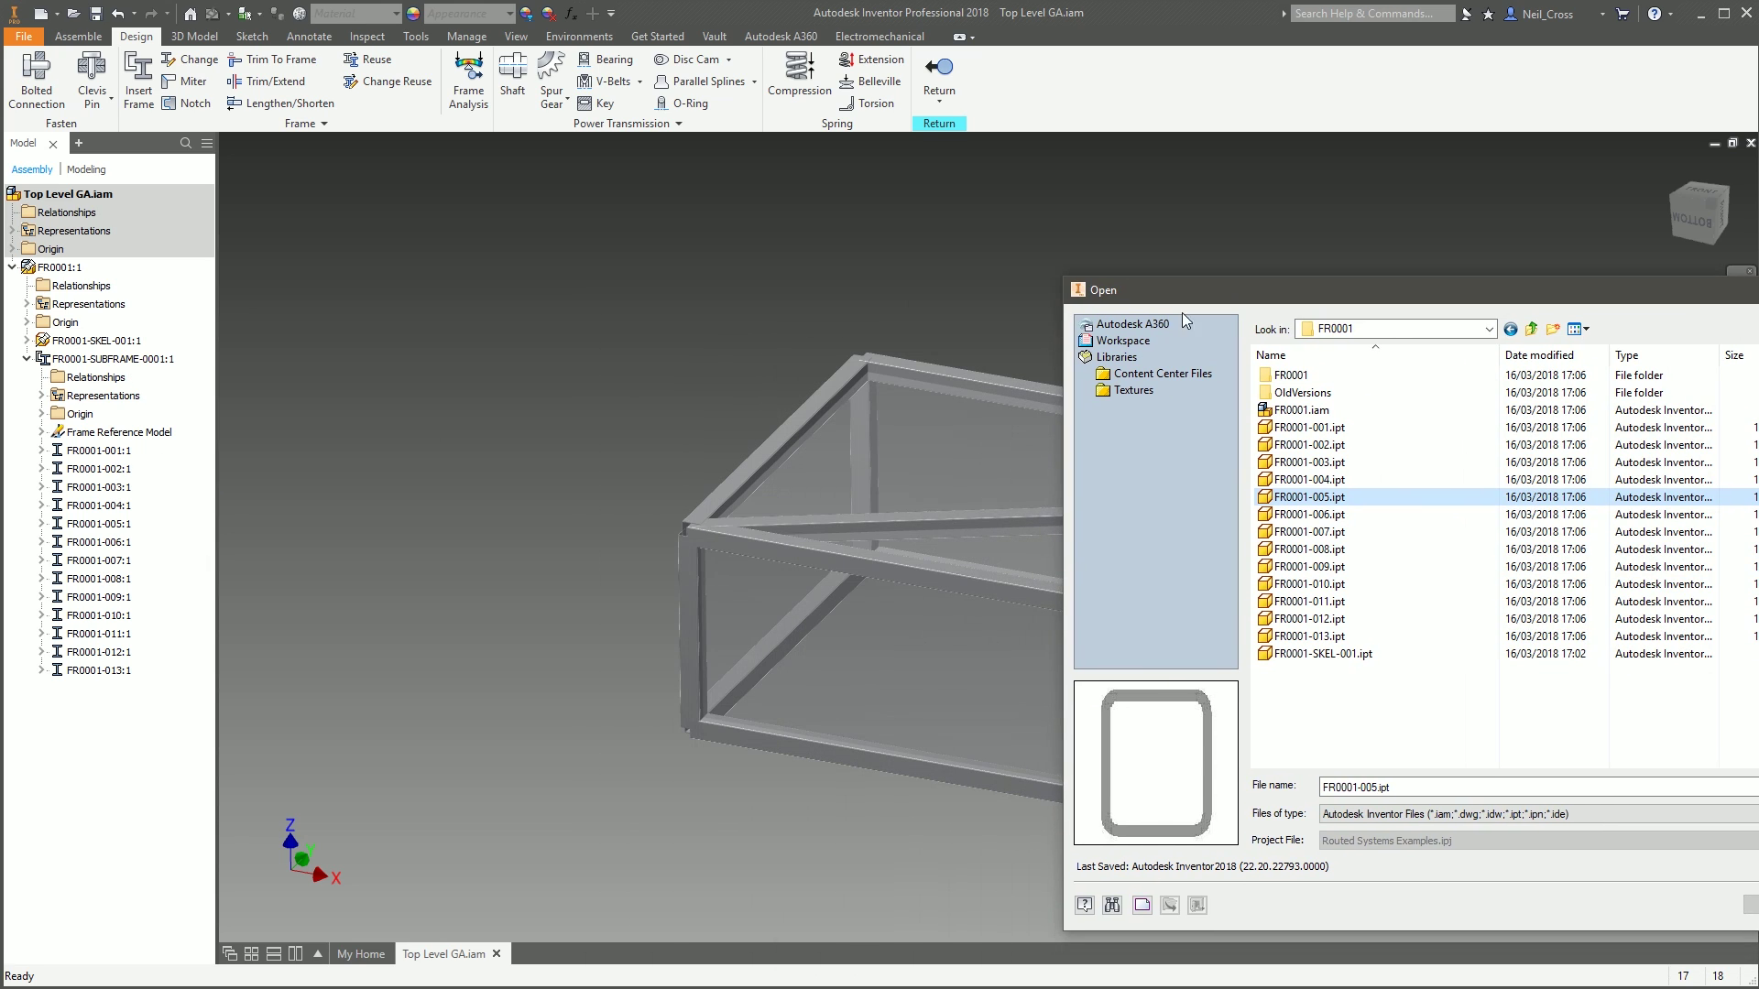
left_click_drag(1341, 302, 1079, 247)
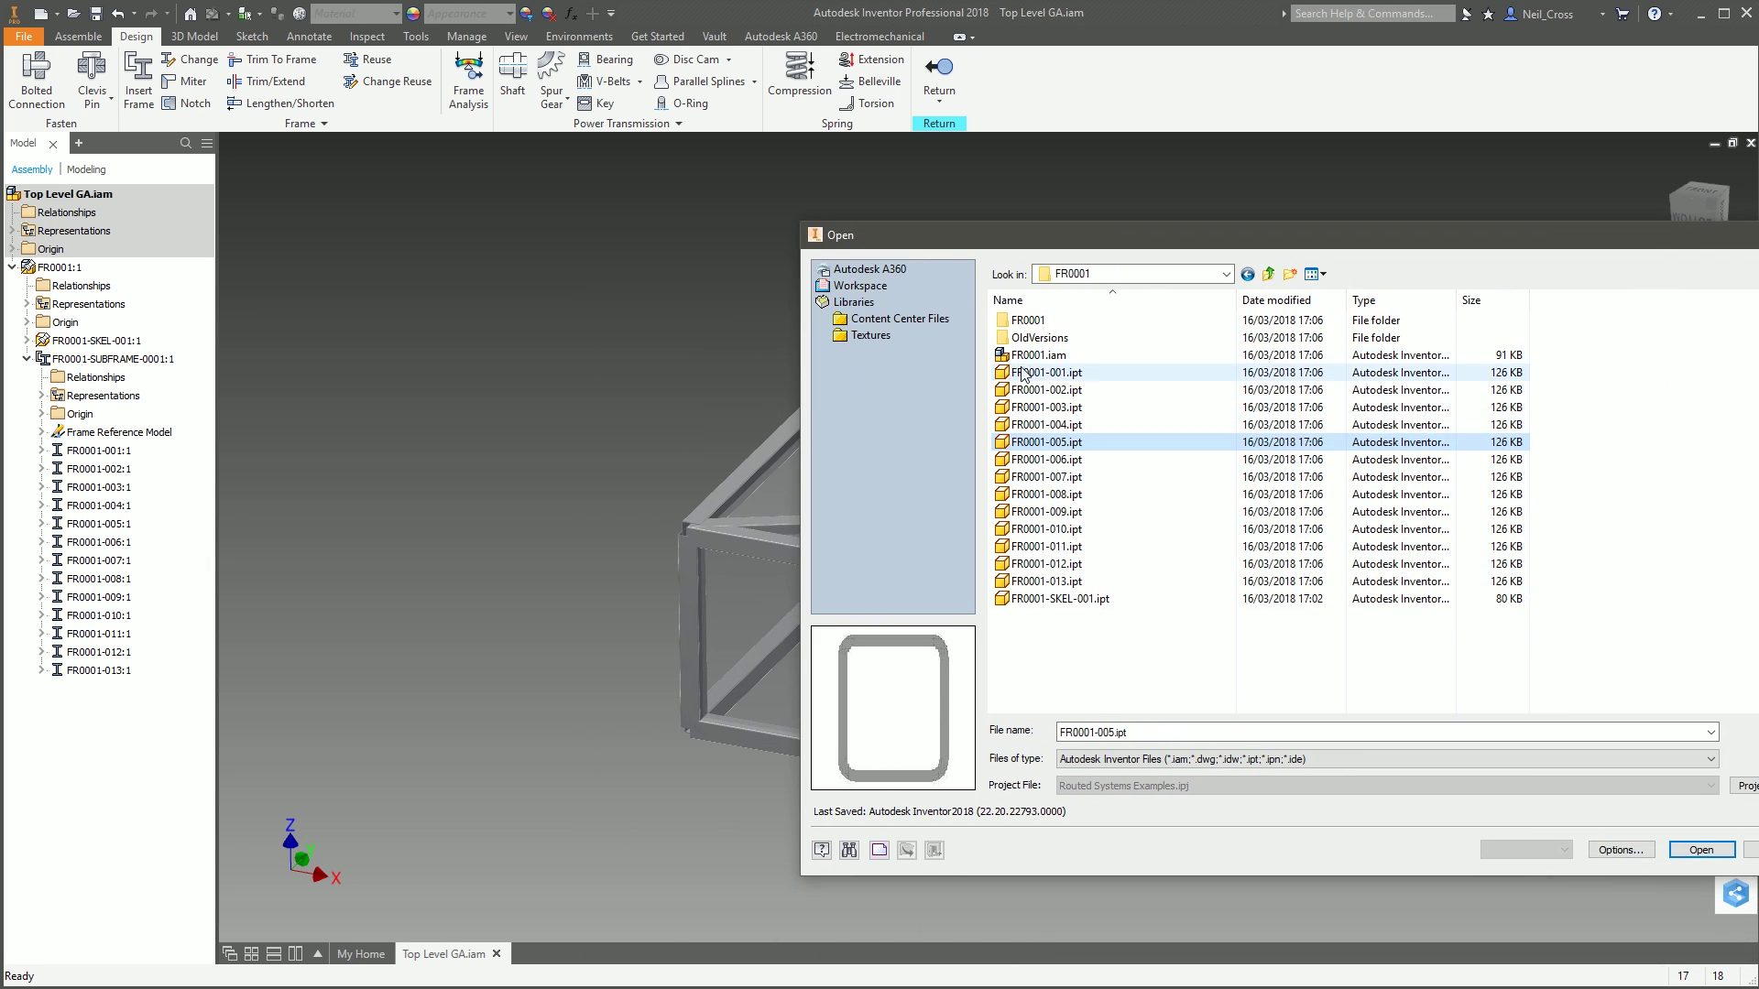
left_click_drag(1209, 236, 802, 159)
key("Escape")
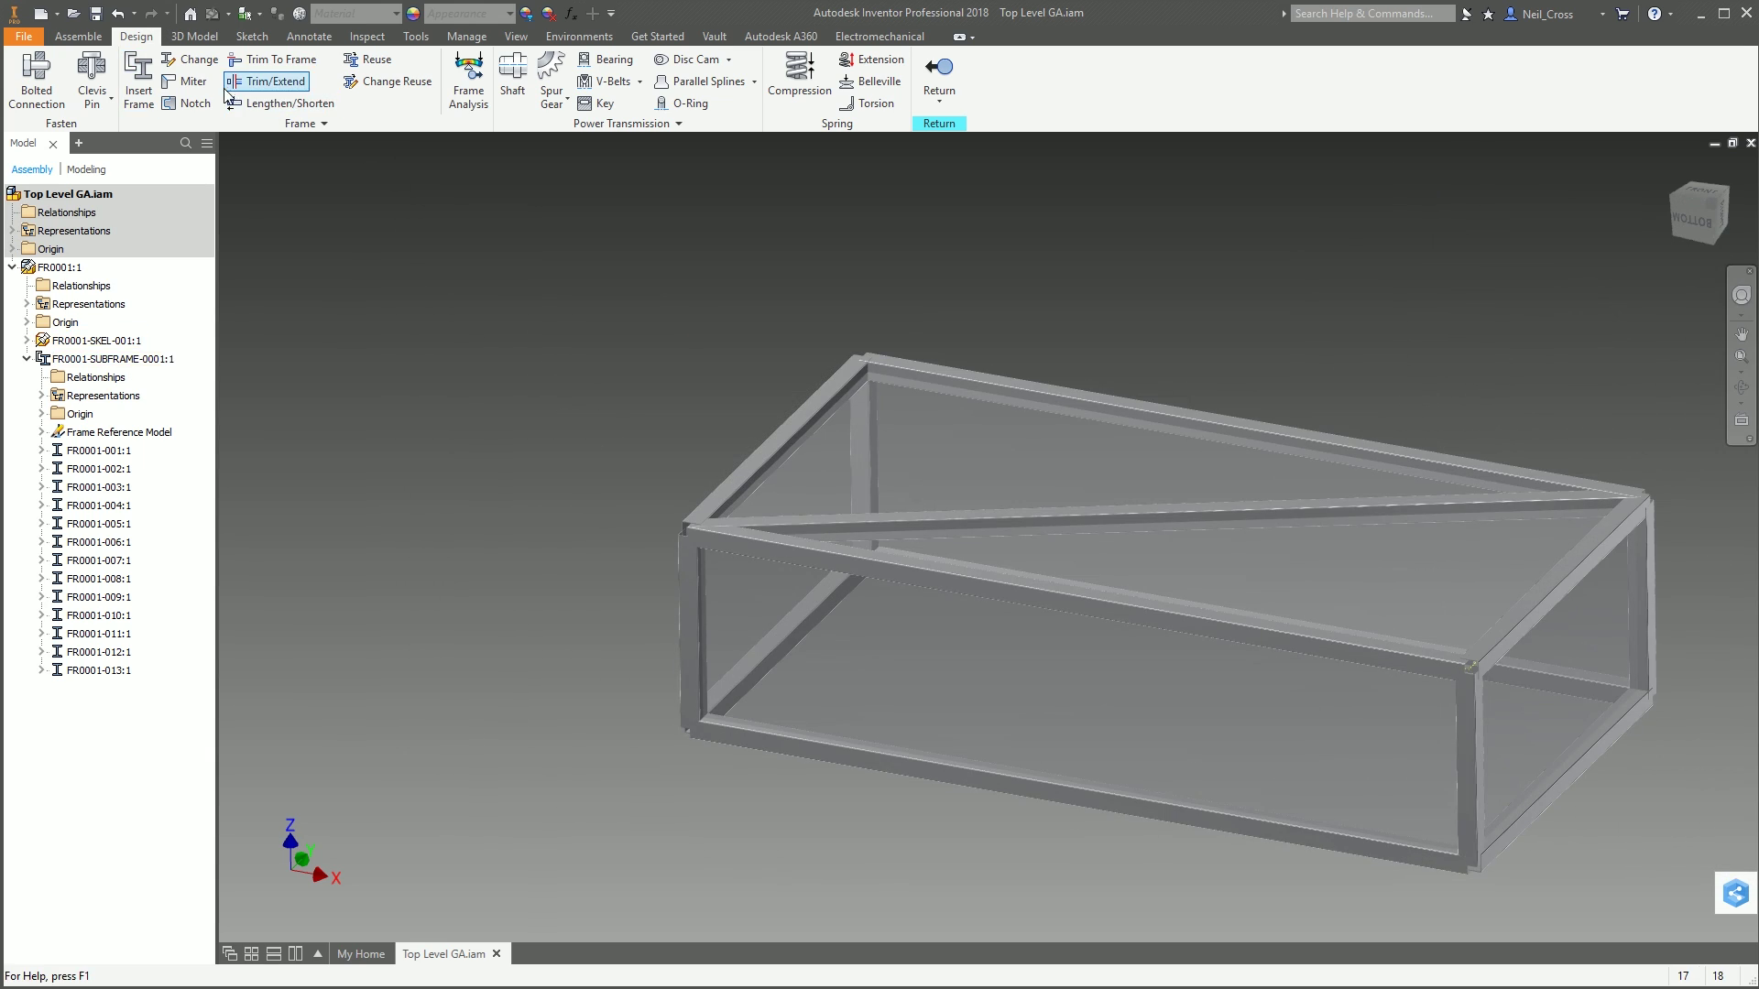
Step: Miter both ends of top end member FR0001-009 with the adjoining long top members at a 0 mm gap, and save the assembly
left_click(193, 83)
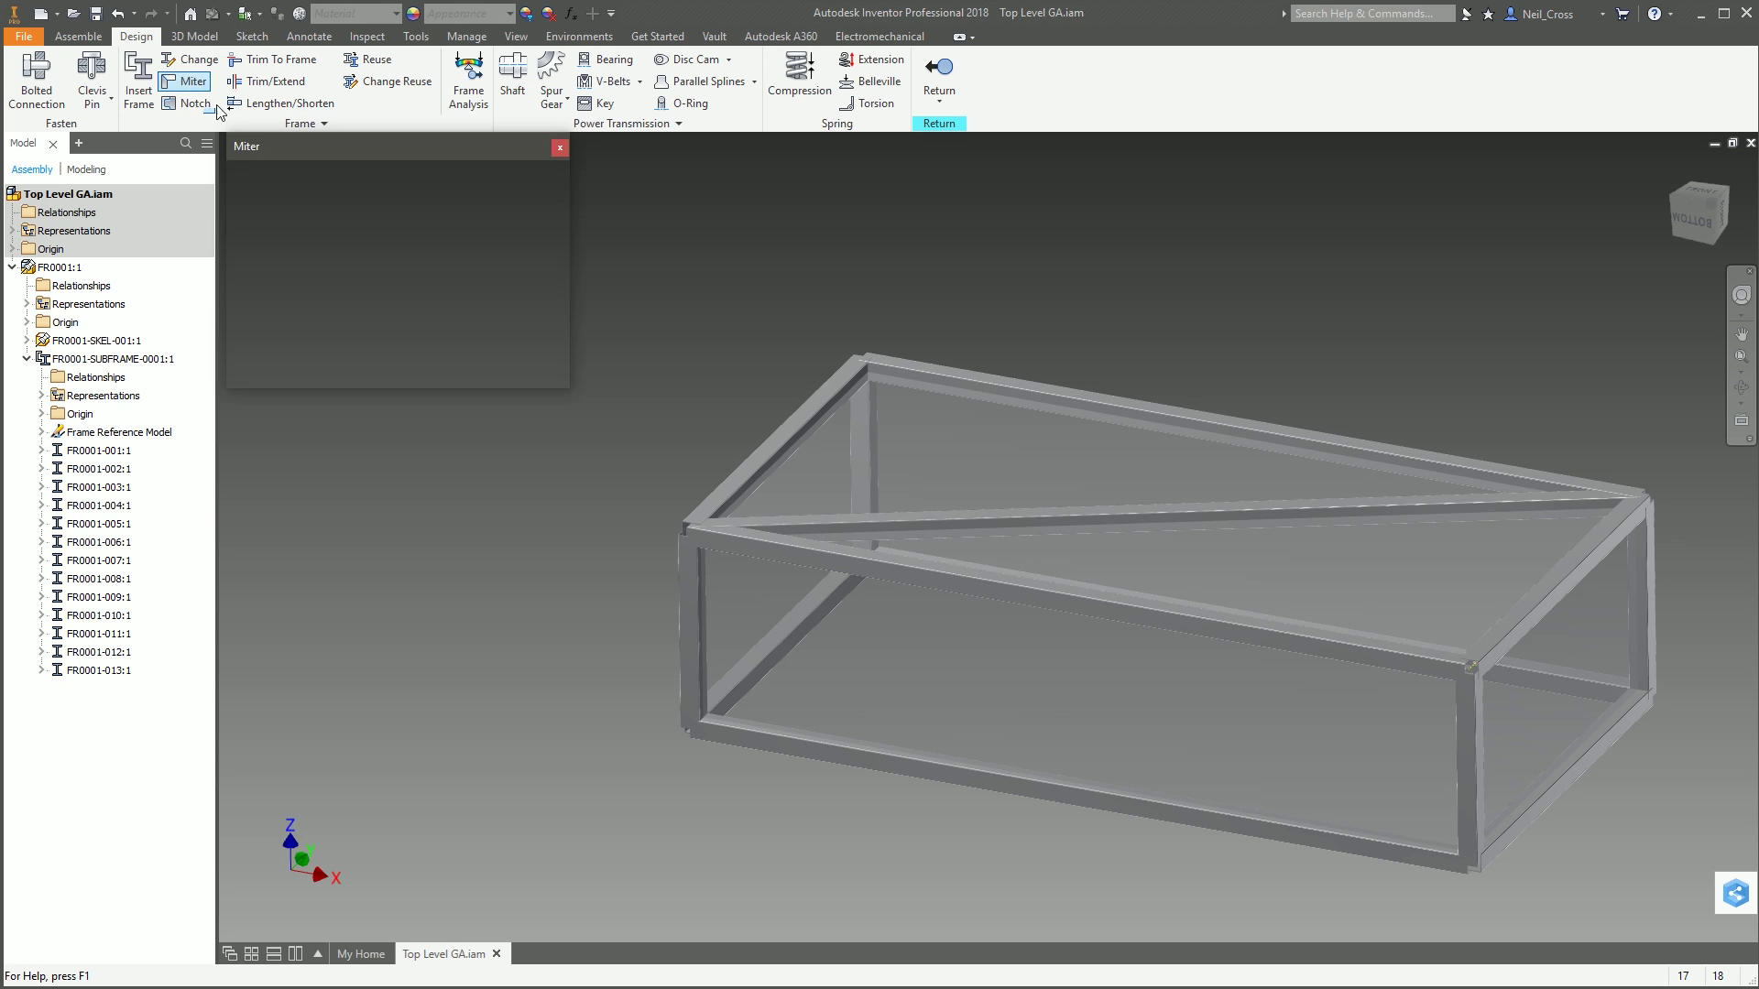
left_click(716, 520)
left_click(513, 370)
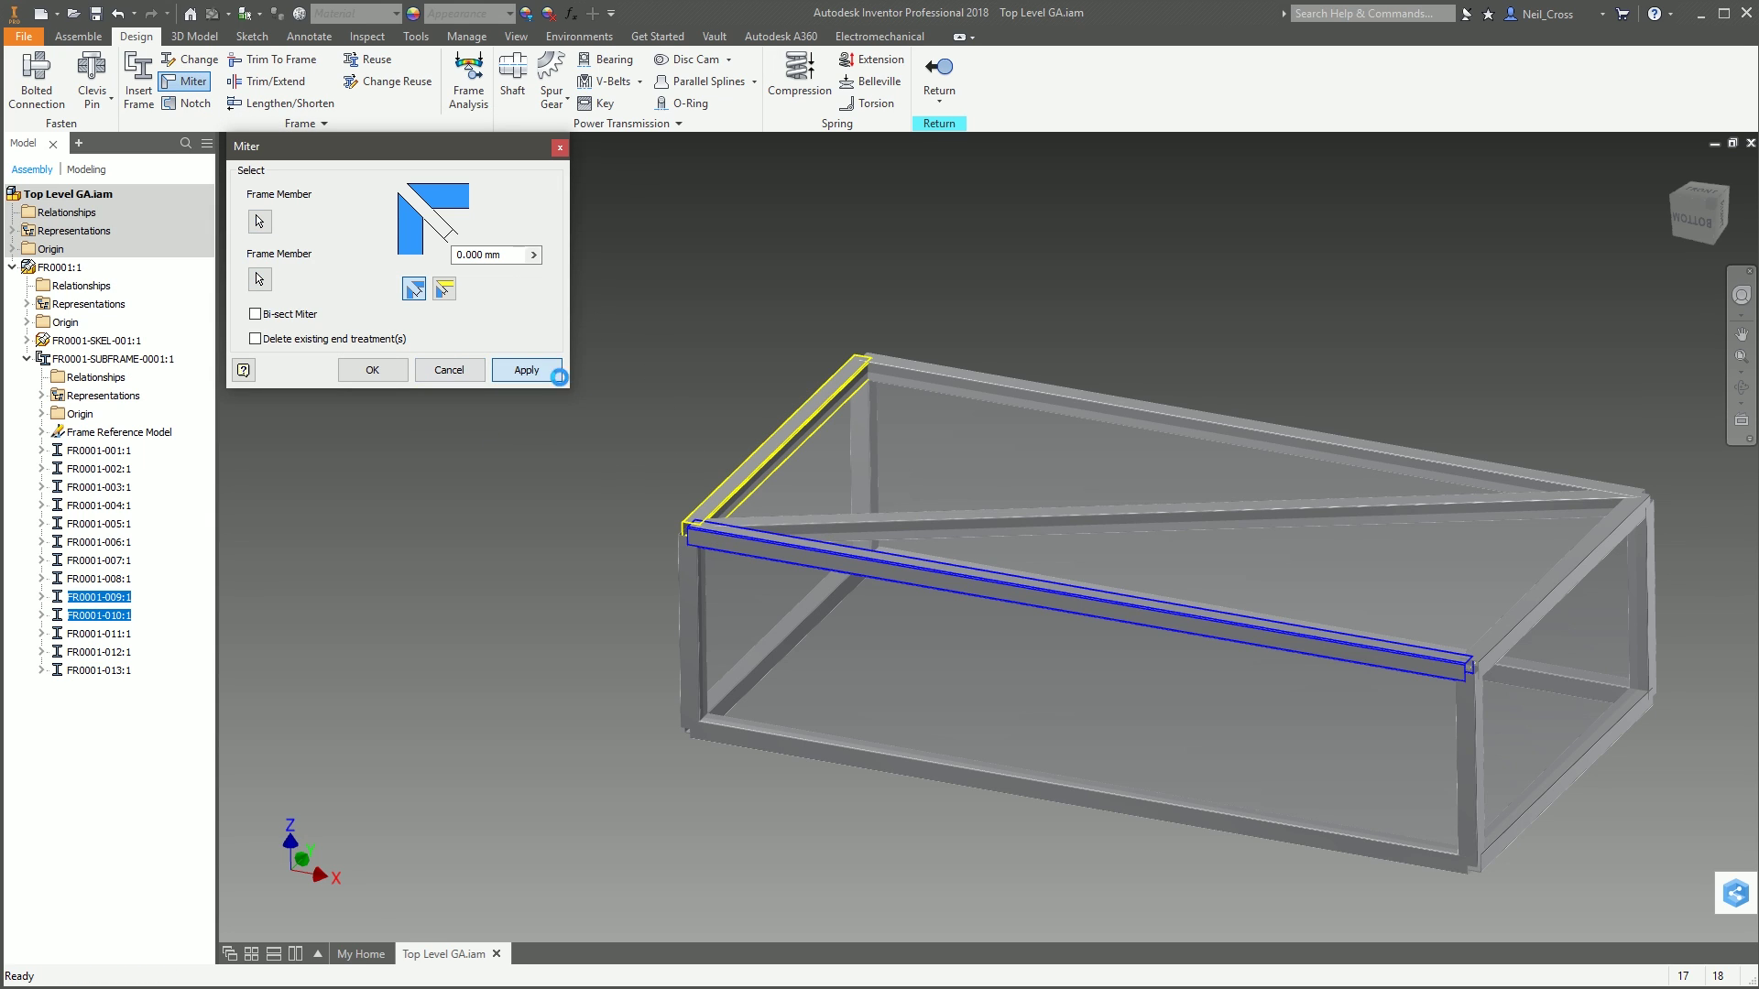
left_click(806, 395)
left_click(882, 374)
left_click(509, 366)
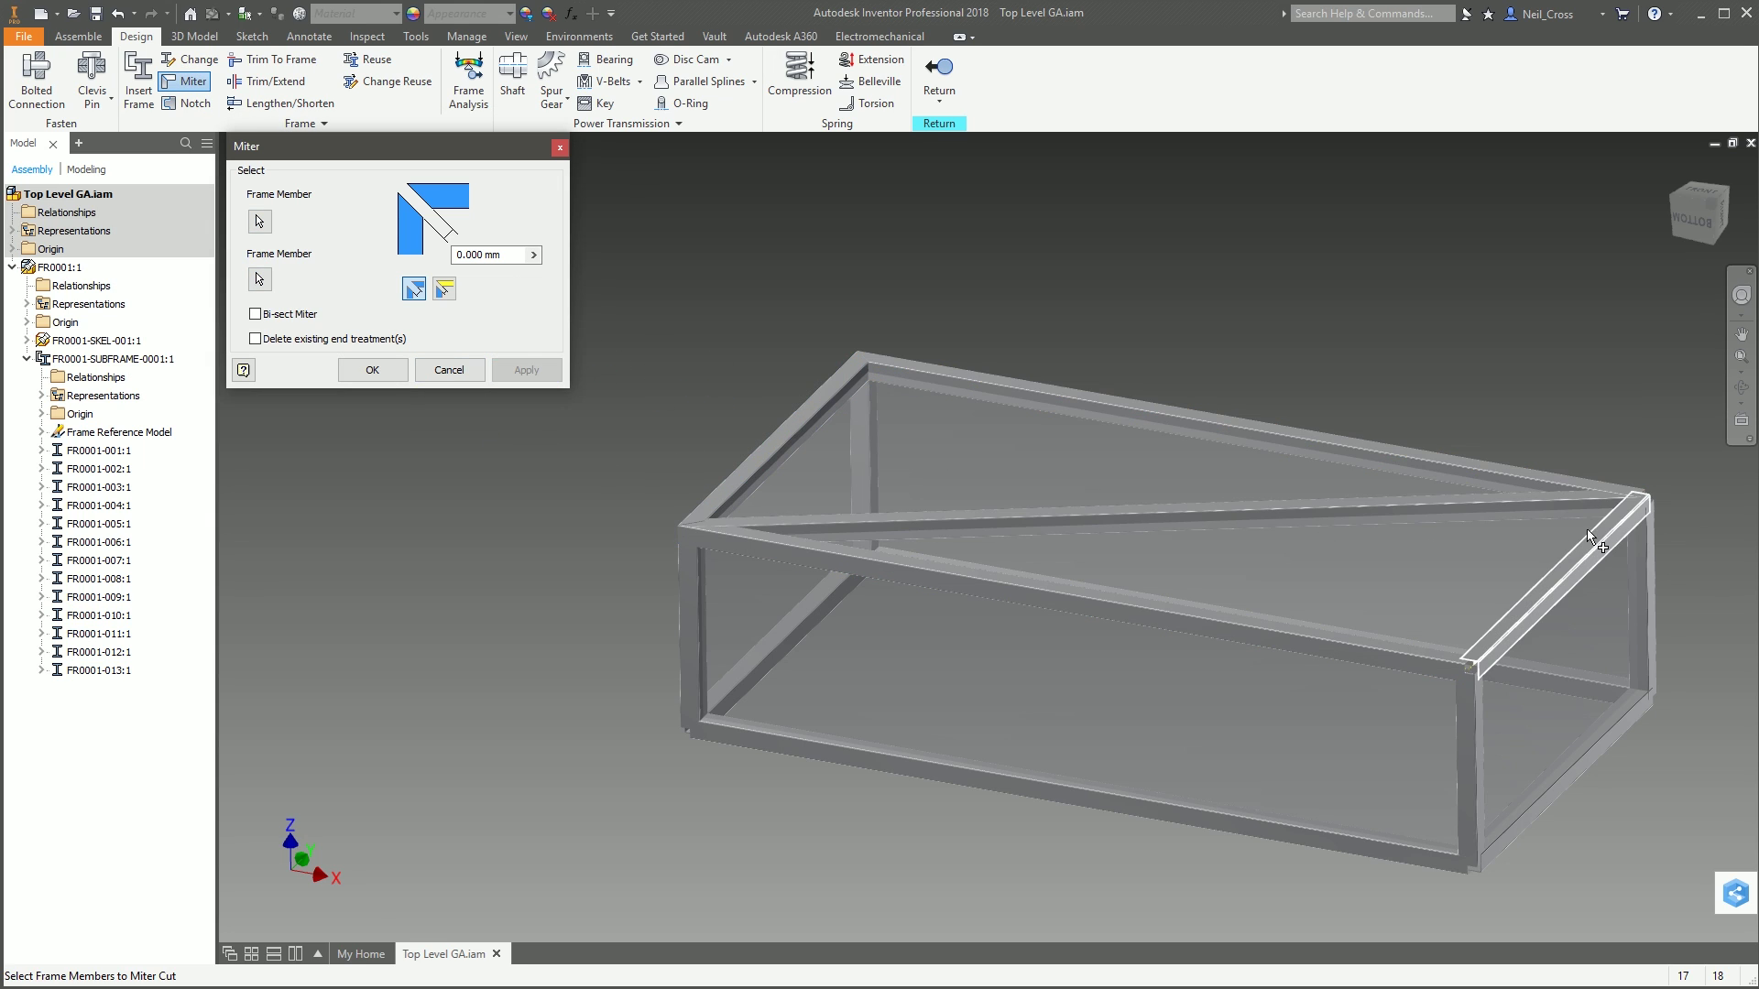
left_click(1597, 487)
key("Escape")
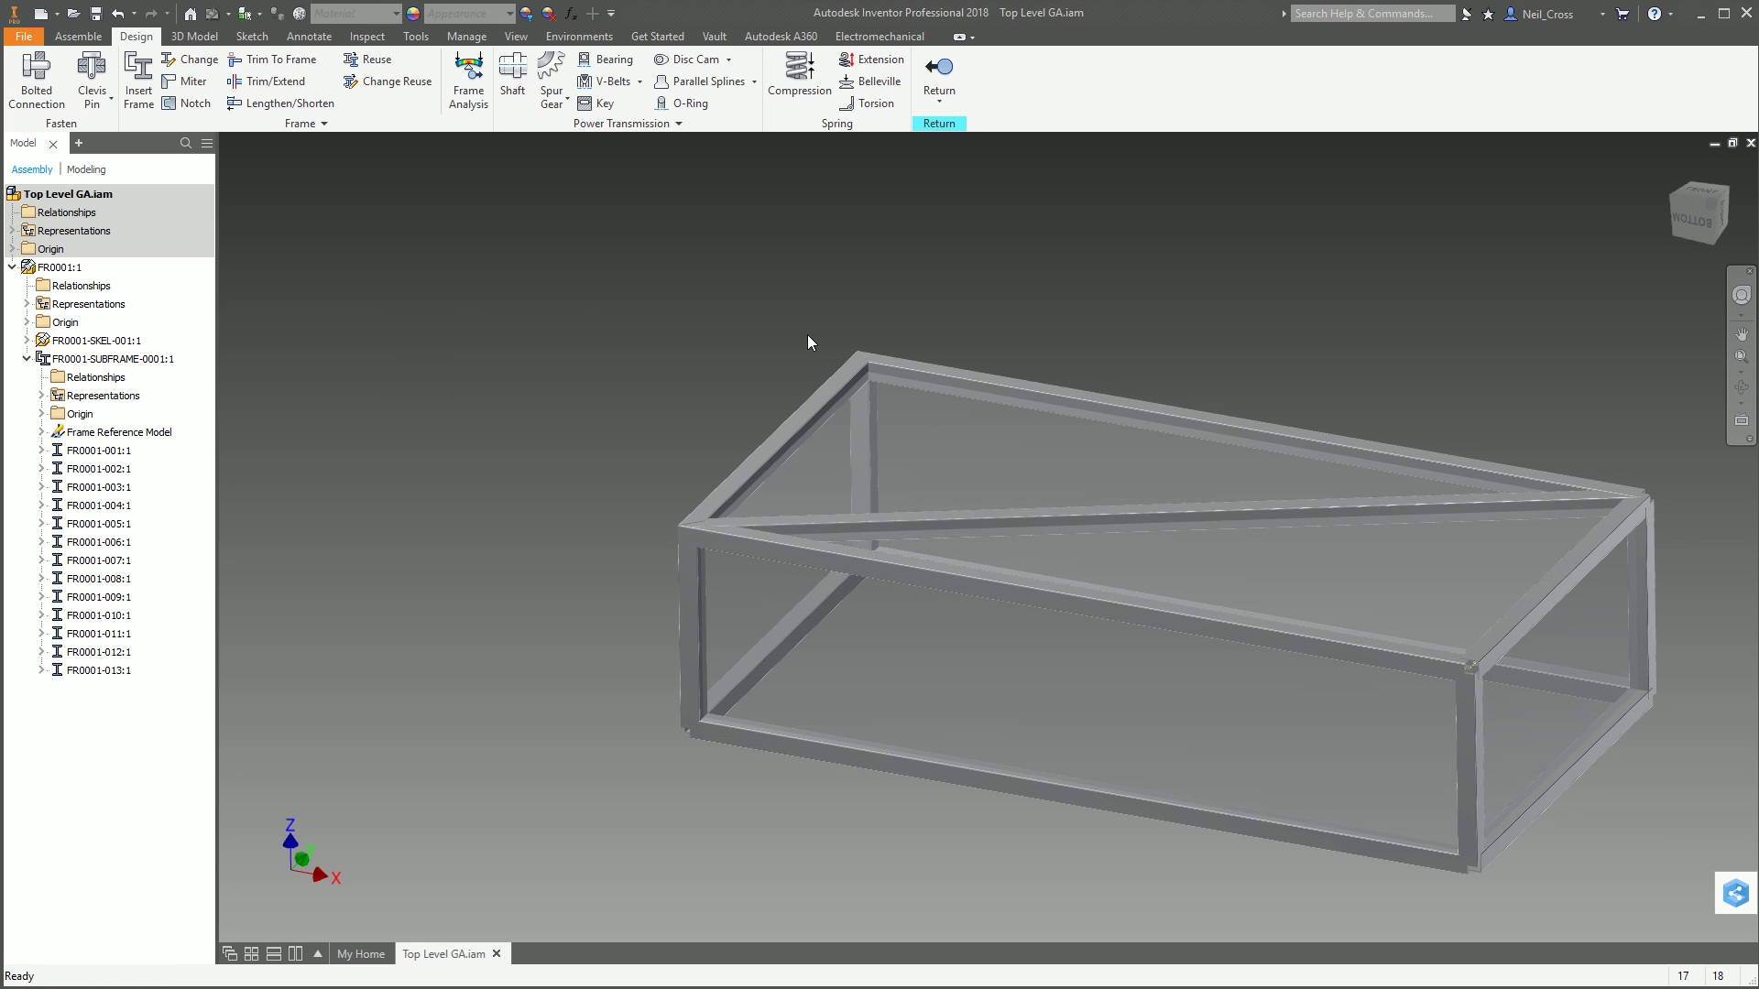
left_click(96, 13)
left_click(976, 423)
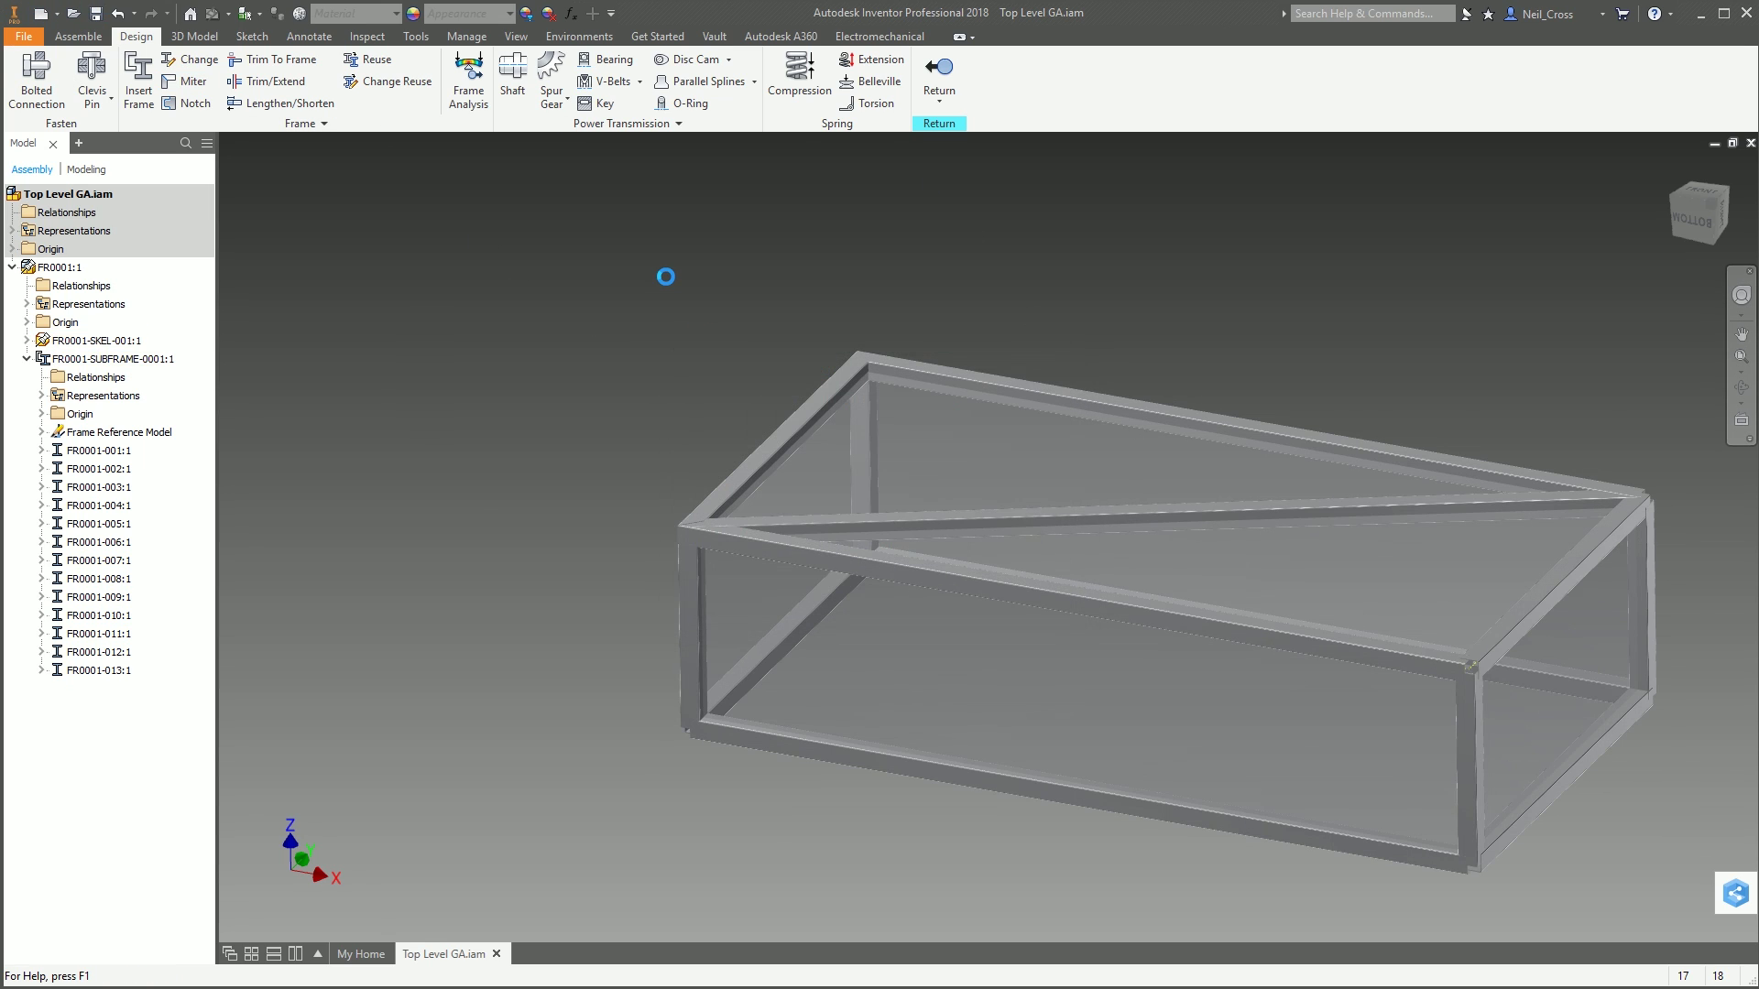
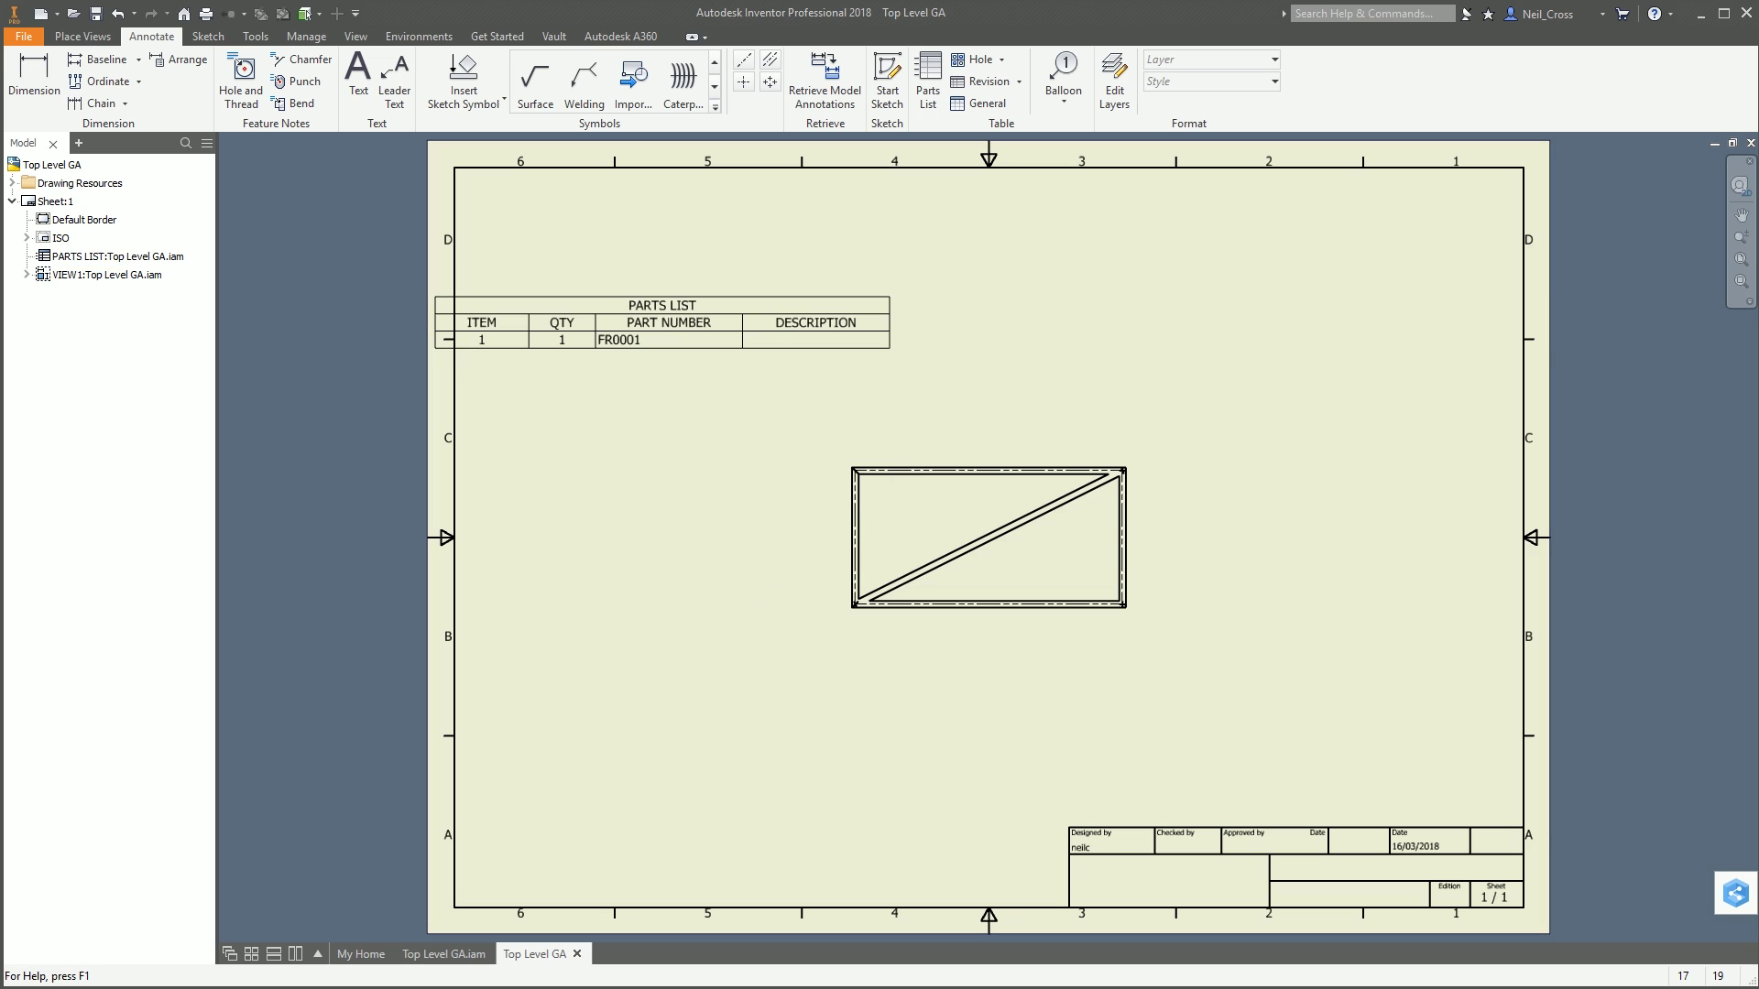
Step: Set the FR0001 subassembly's description iProperty to FRAME CHASSIS from Top Level GA.iam, and return to the Top Level GA drawing
left_click(443, 954)
left_click(69, 194)
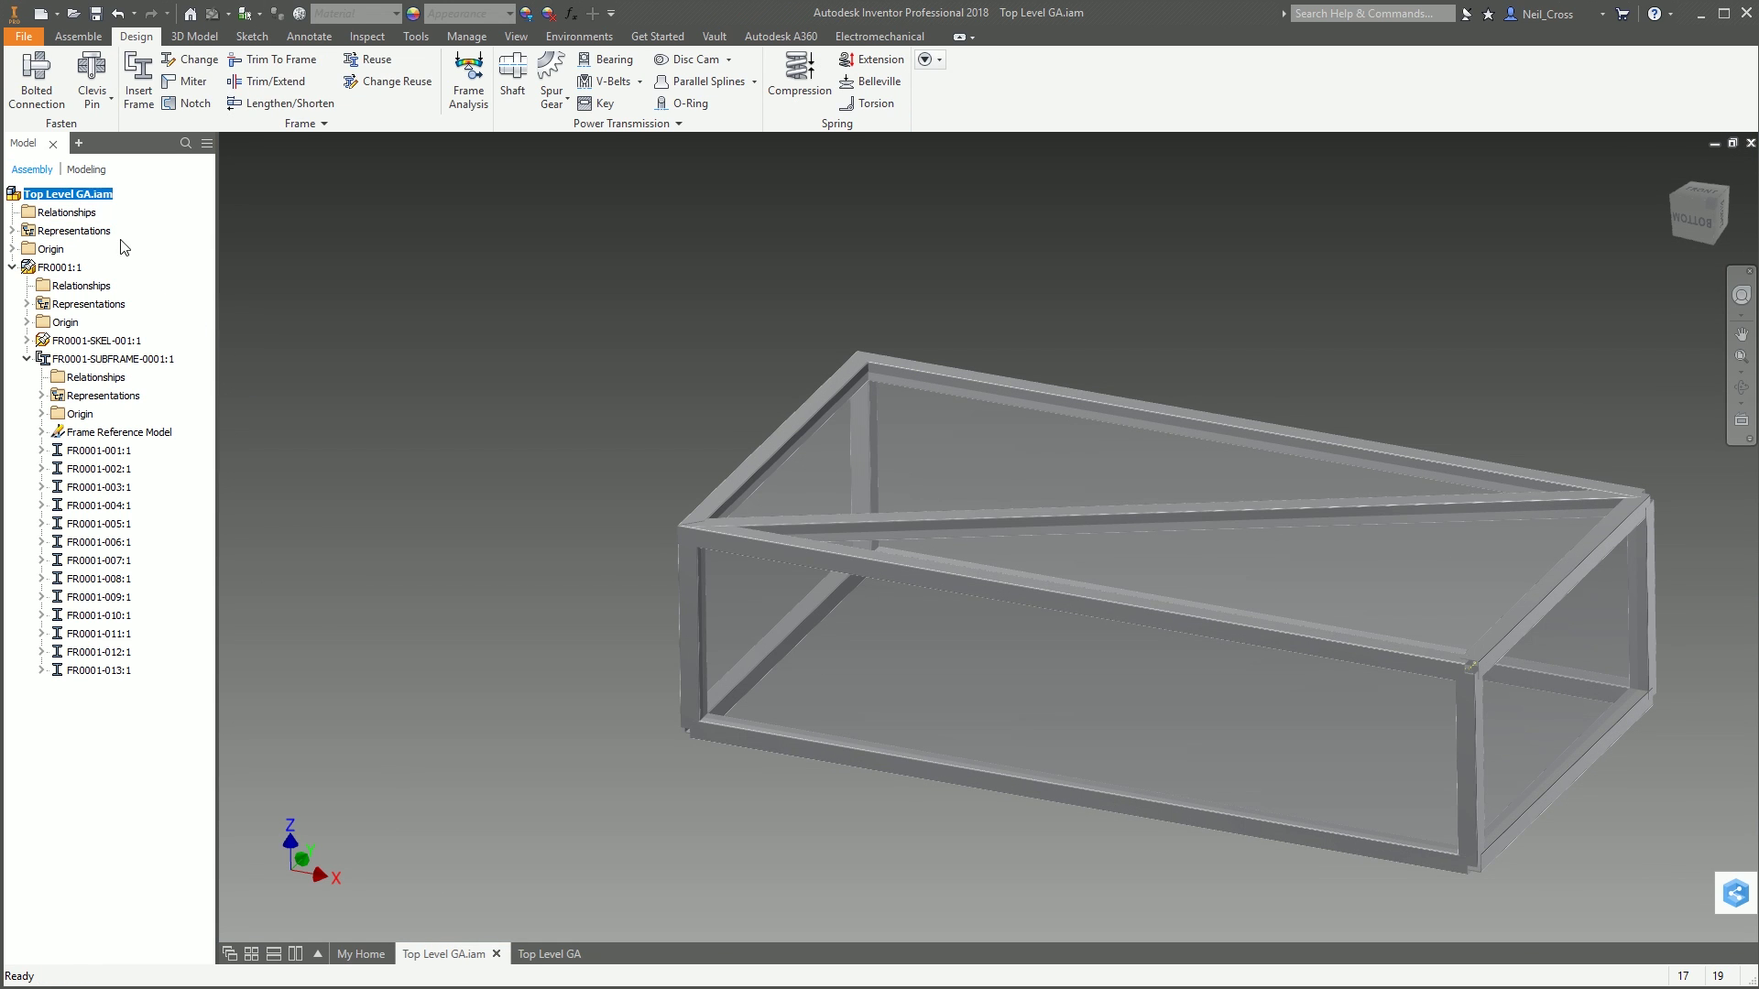
double_click(60, 268)
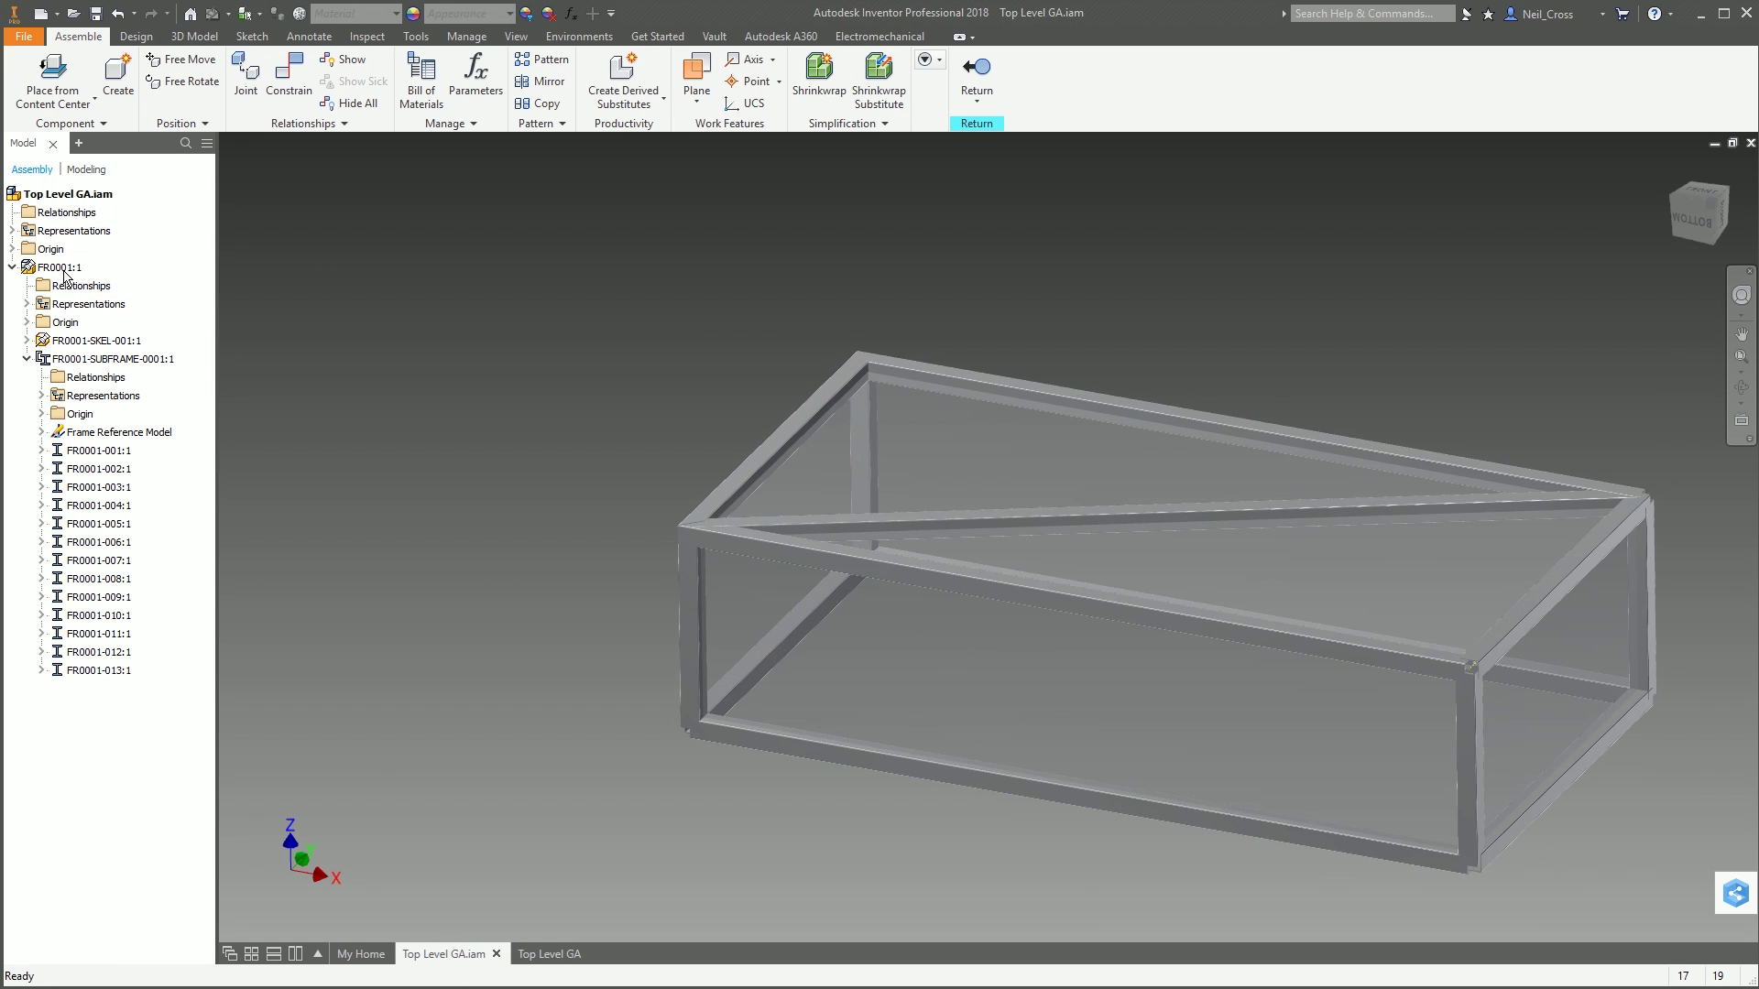
right_click(60, 268)
left_click(119, 881)
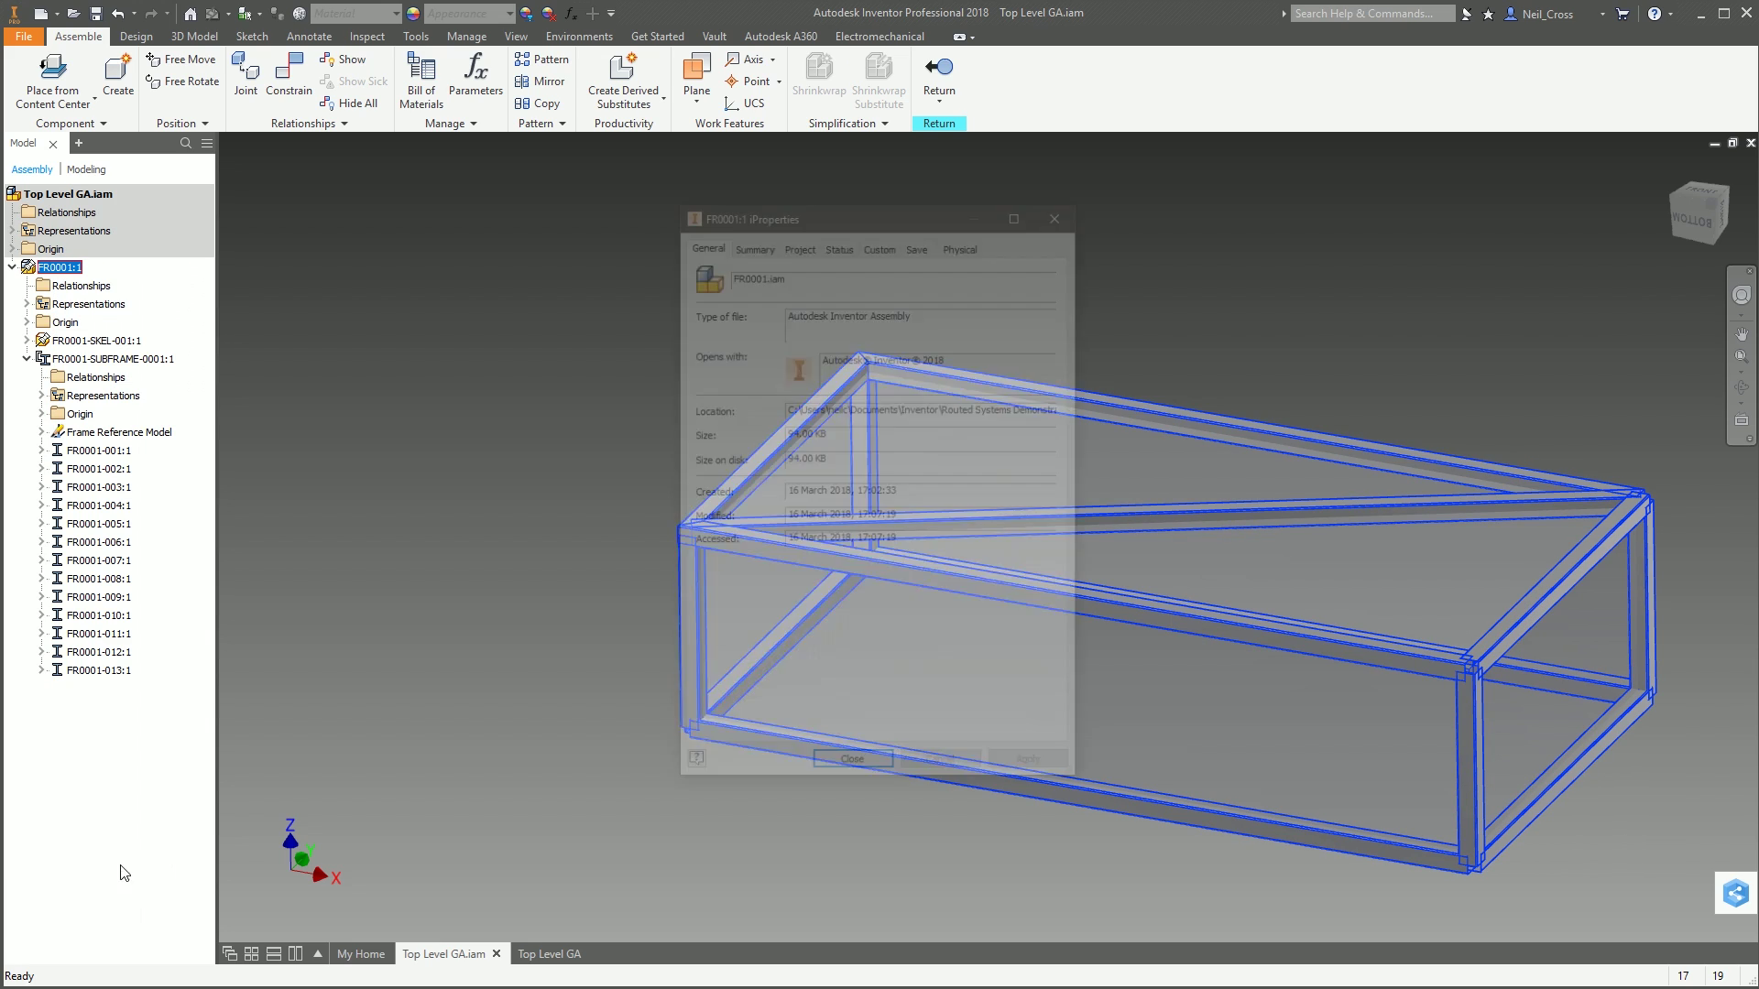
left_click(797, 241)
left_click(860, 366)
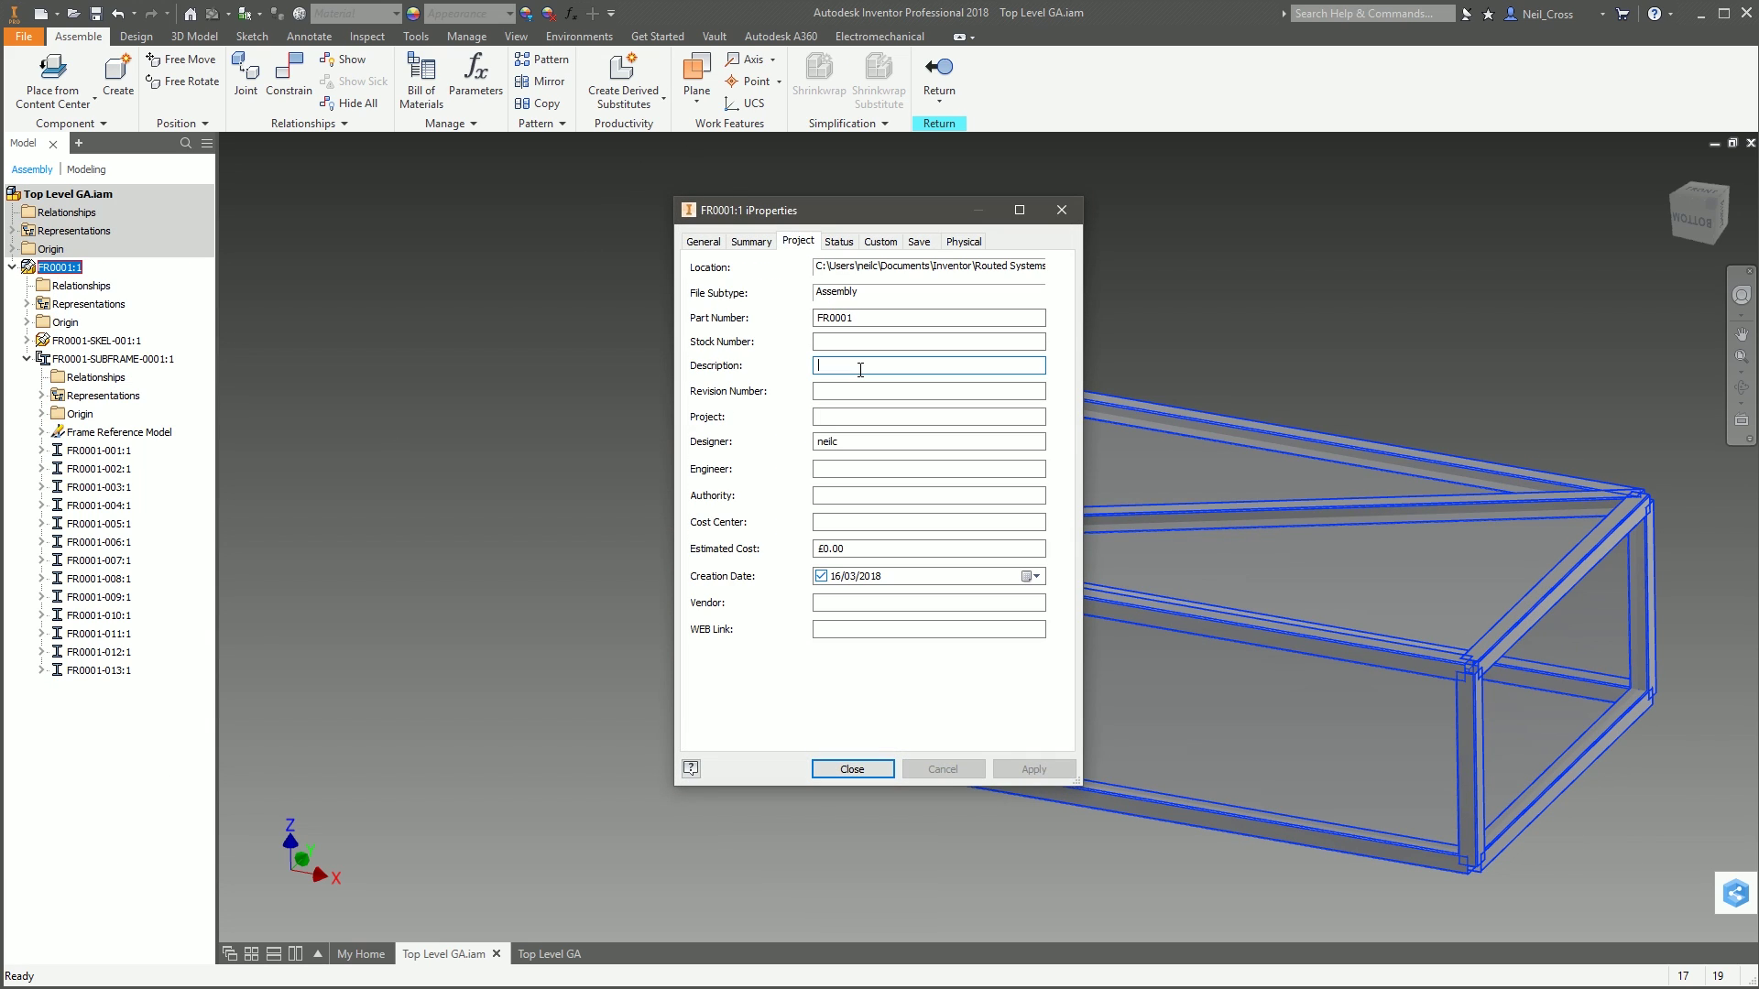
type("FRAME CHA")
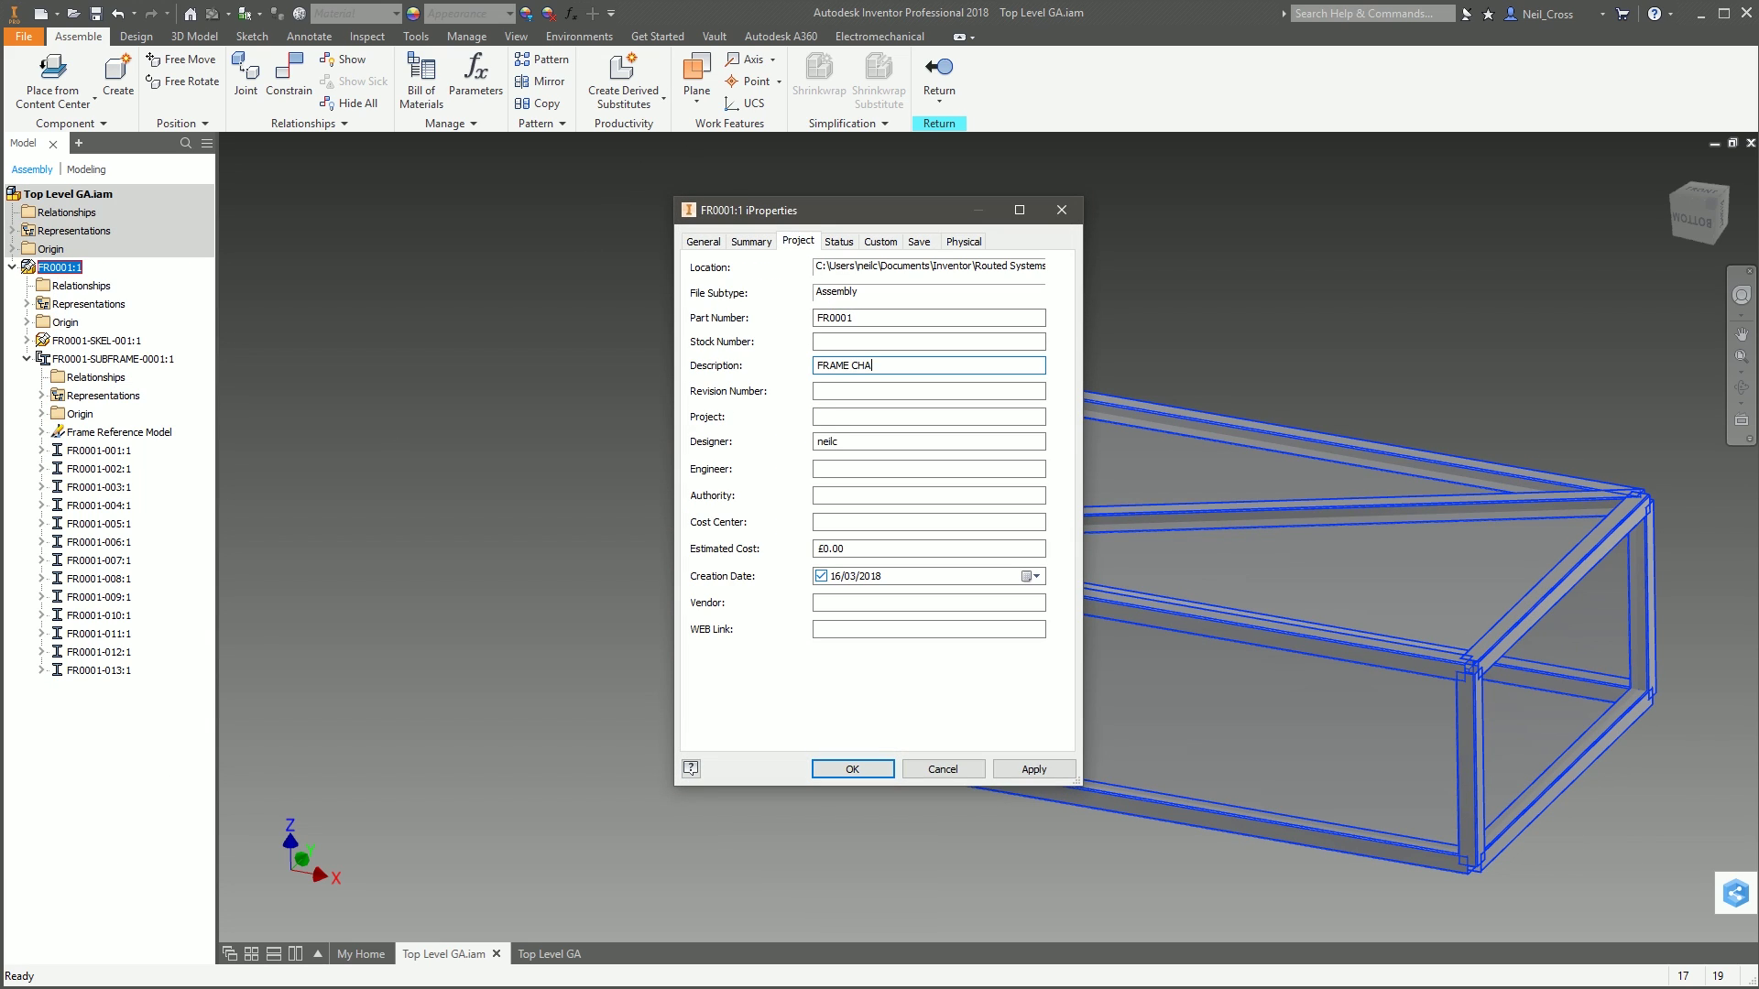
type("SSIS")
left_click(877, 767)
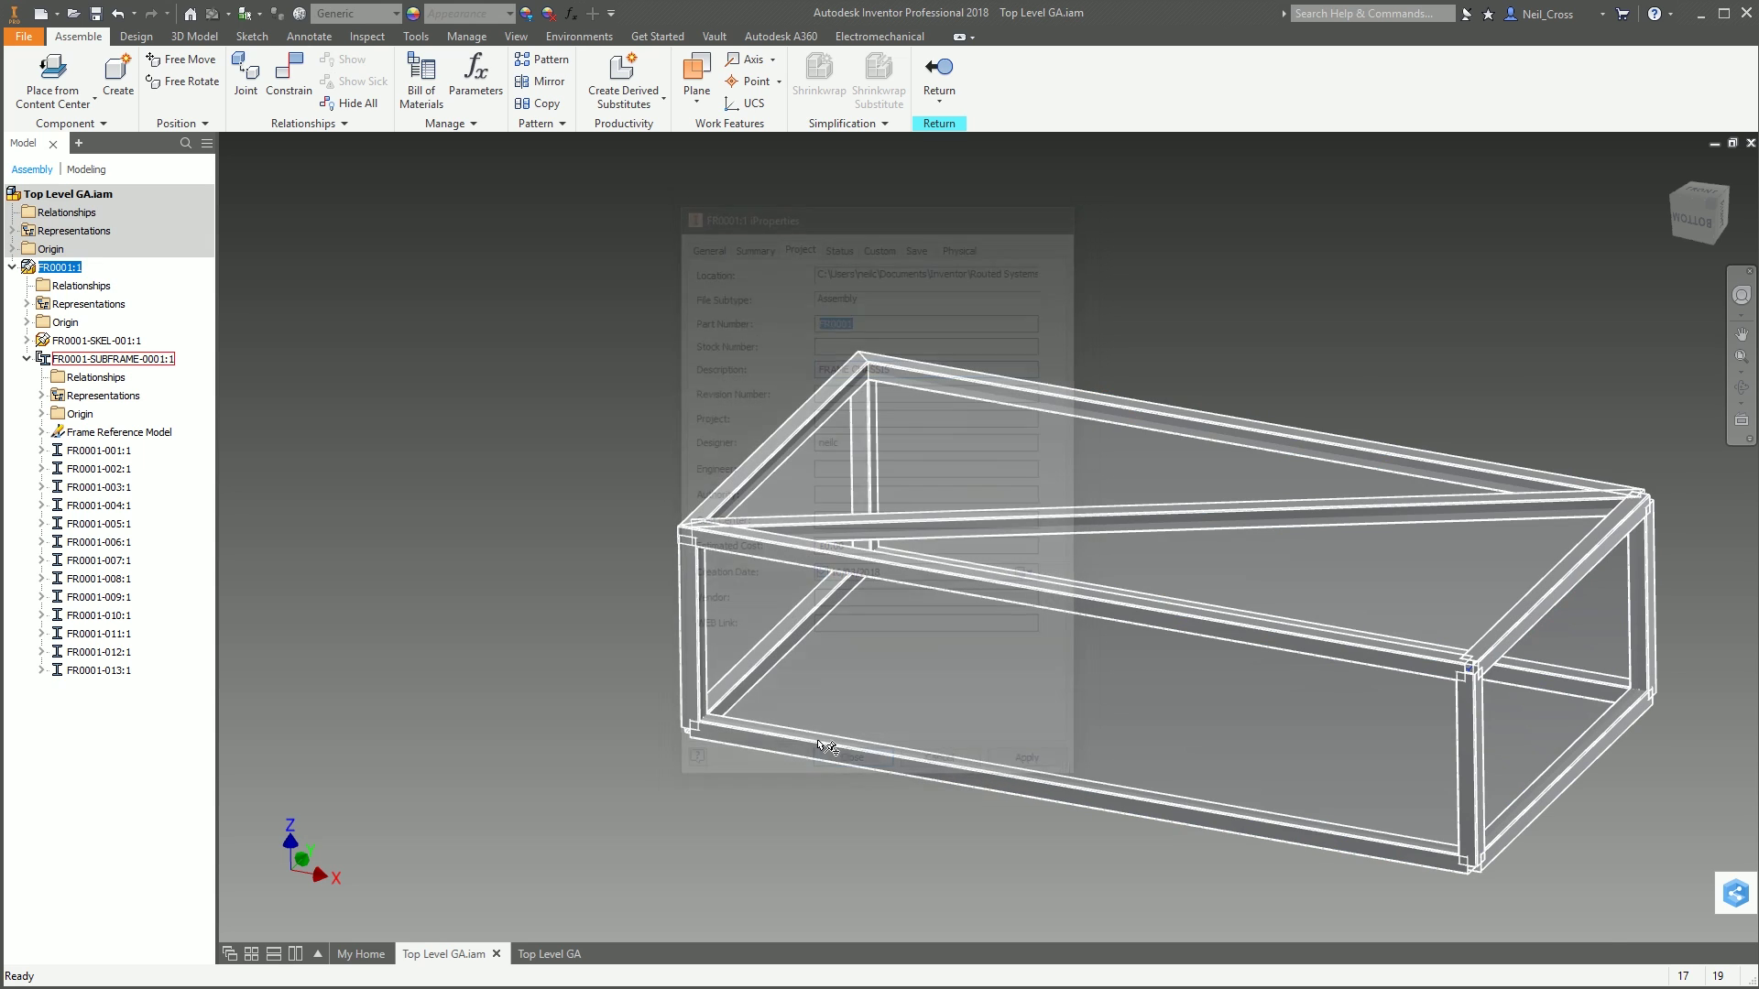
key("ctrl+Tab")
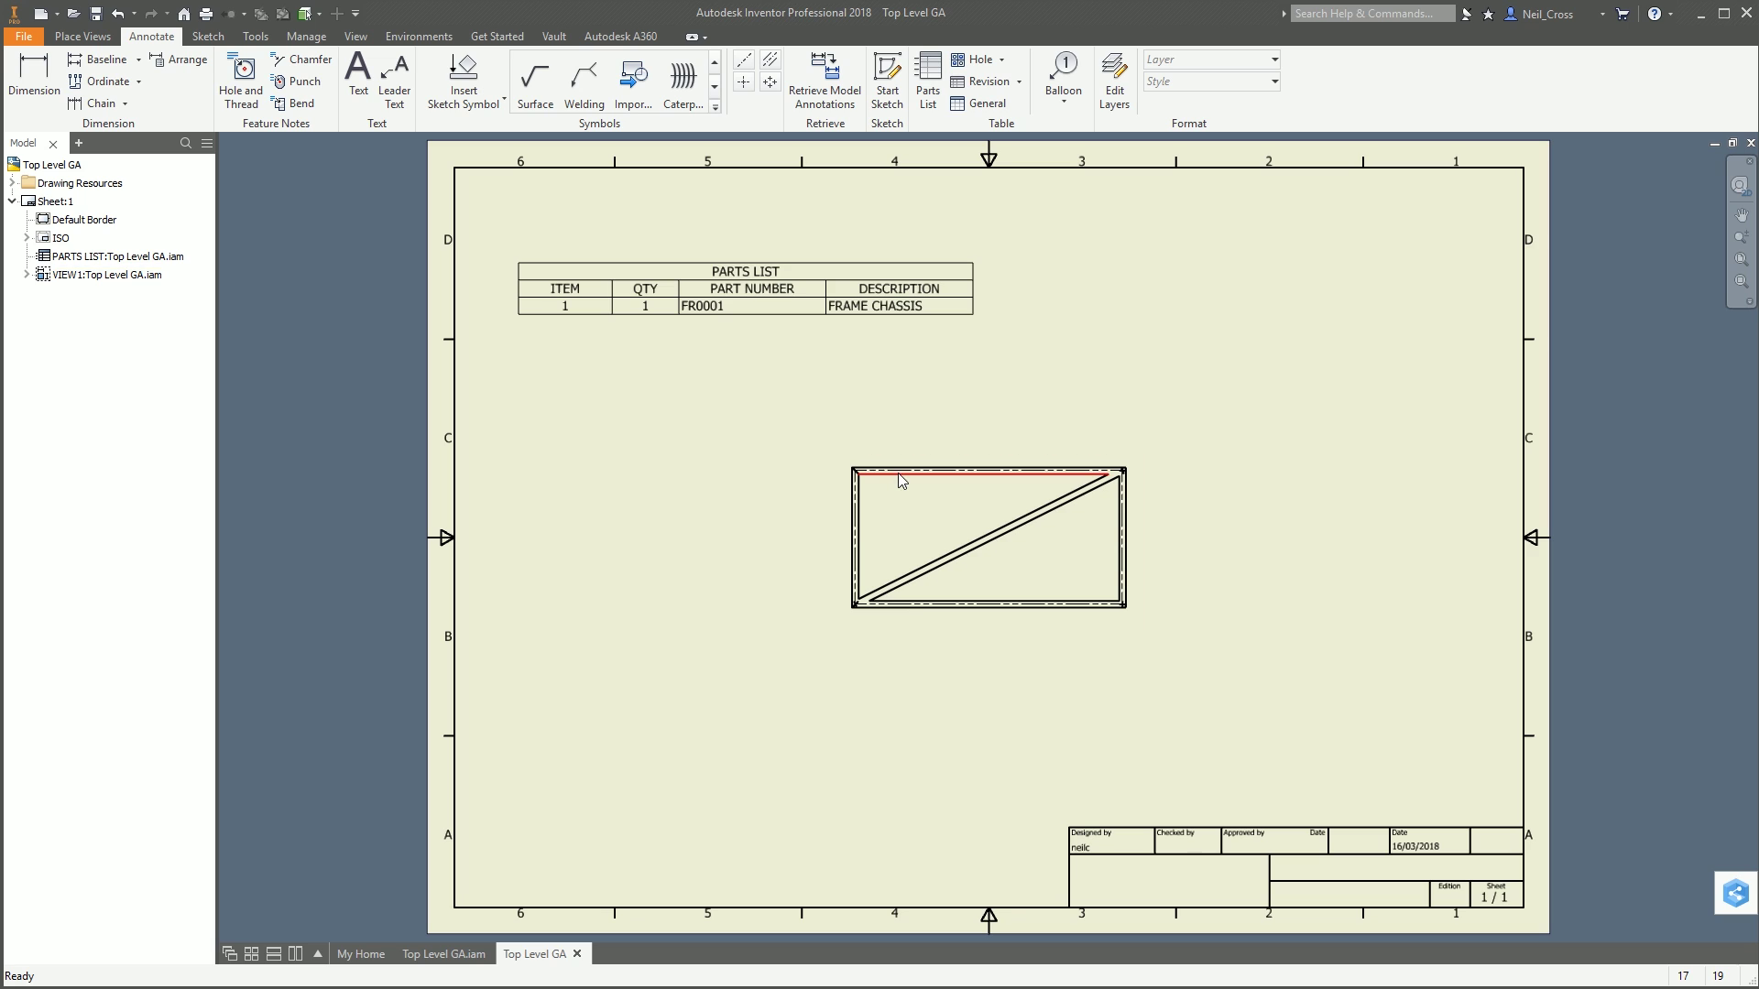
Step: Add a second sheet to the Top Level GA drawing and select it
left_click(41, 13)
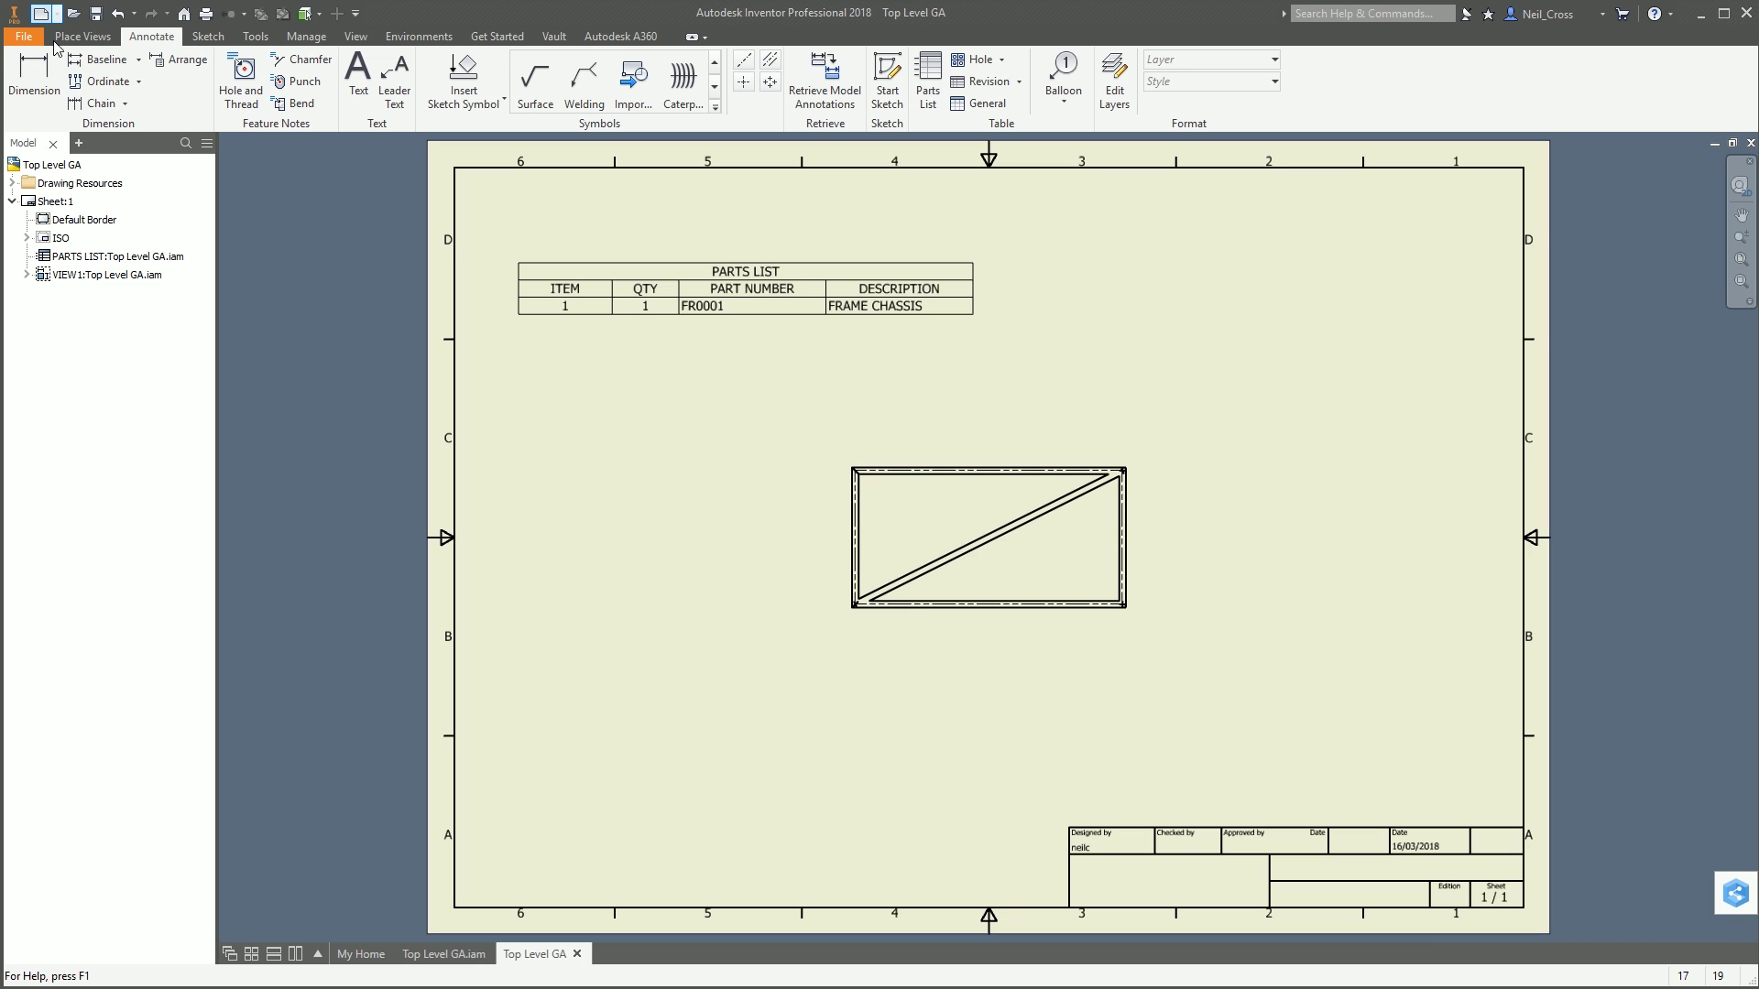
key("Escape")
right_click(53, 201)
left_click(87, 205)
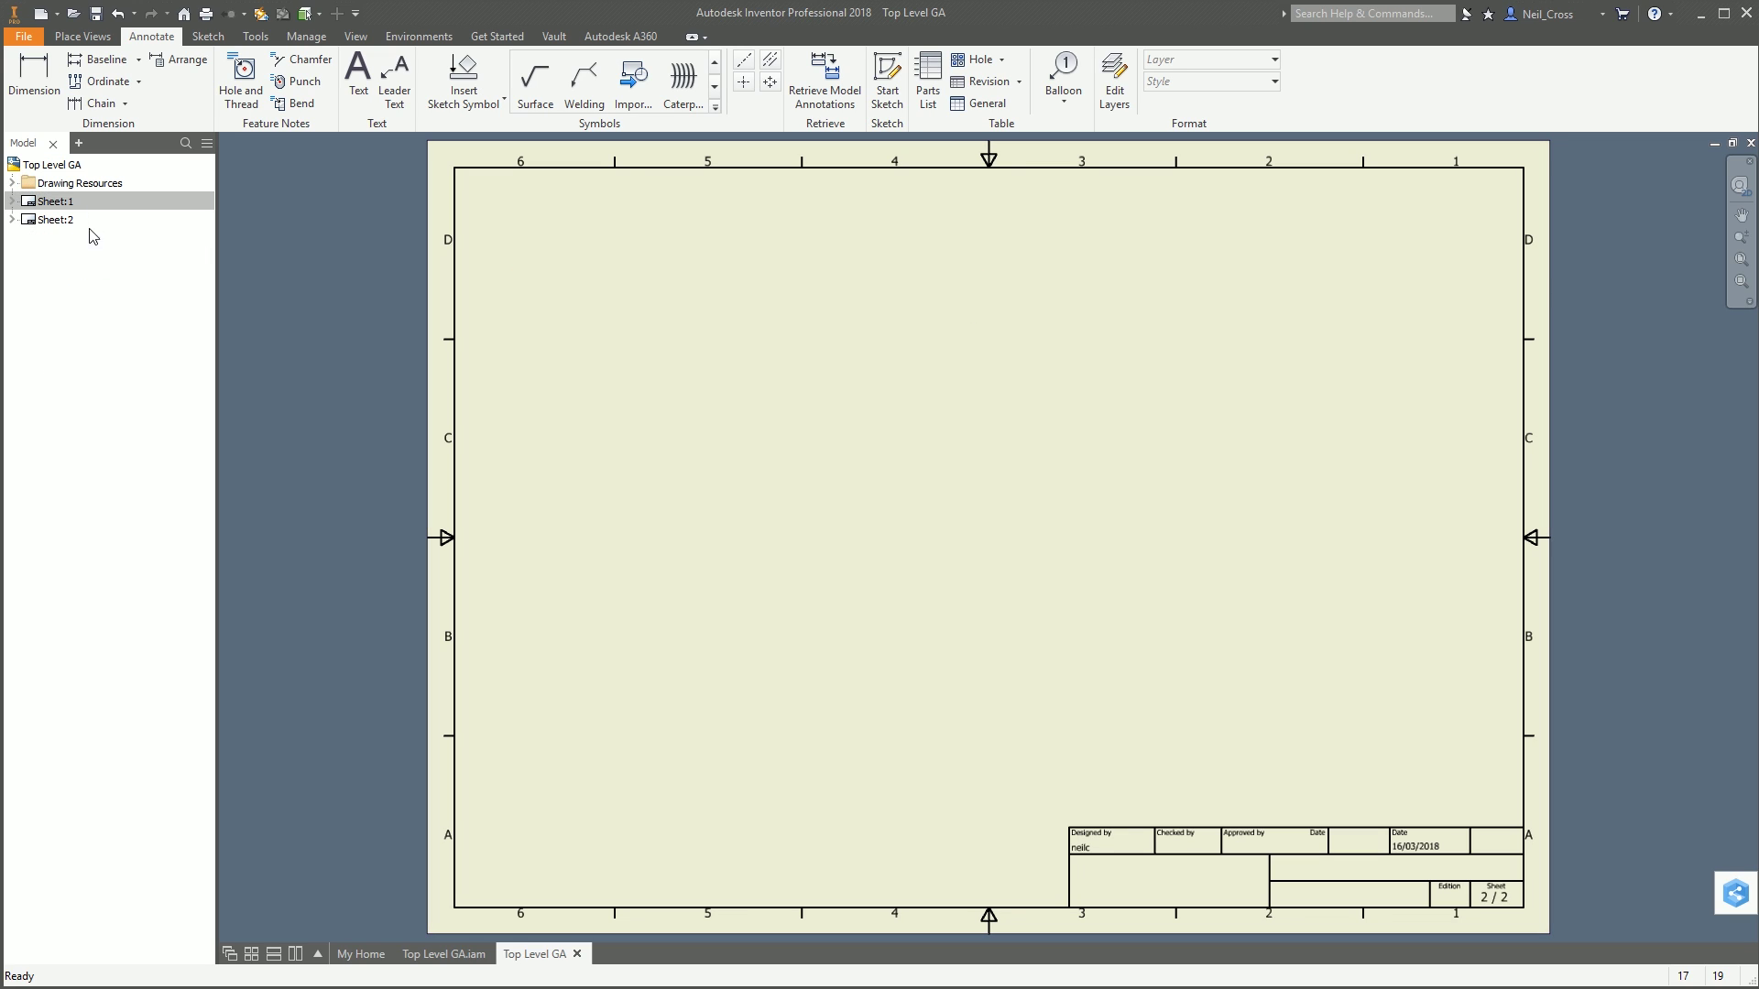
left_click(54, 221)
Step: Place a 1:20 front view of FR0001.iam with a projected isometric view on Sheet:2, and move the front view beneath the isometric
left_click(82, 36)
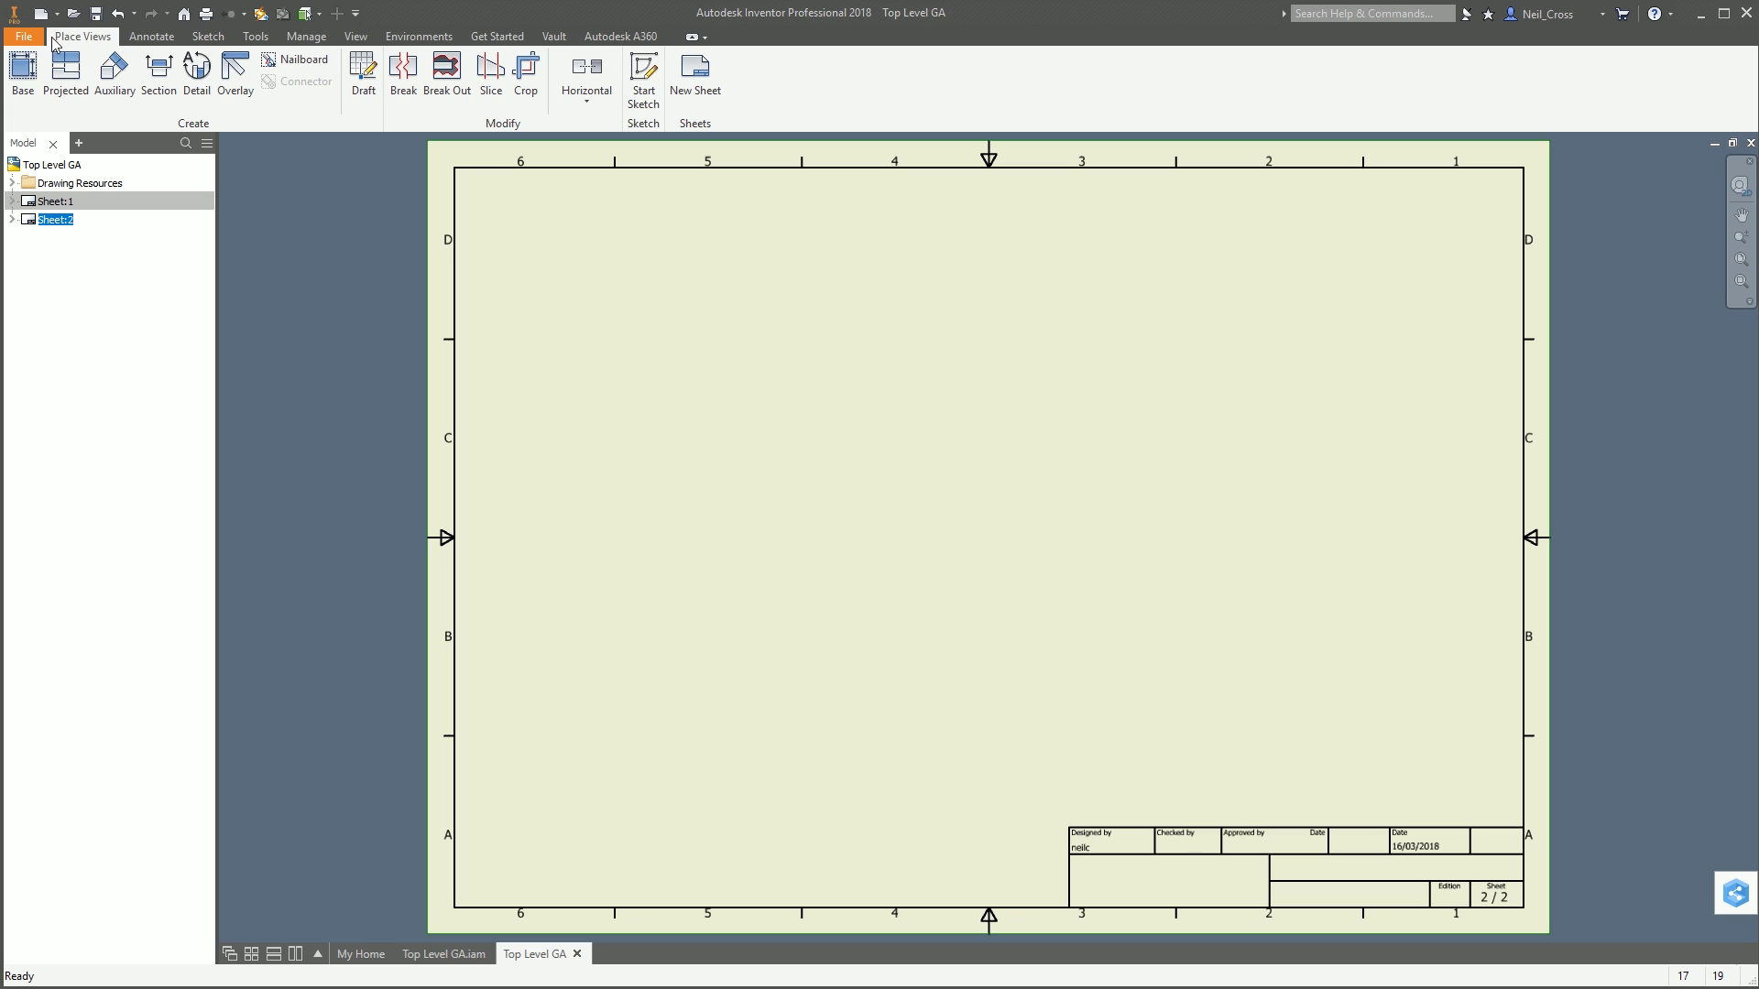
left_click(22, 75)
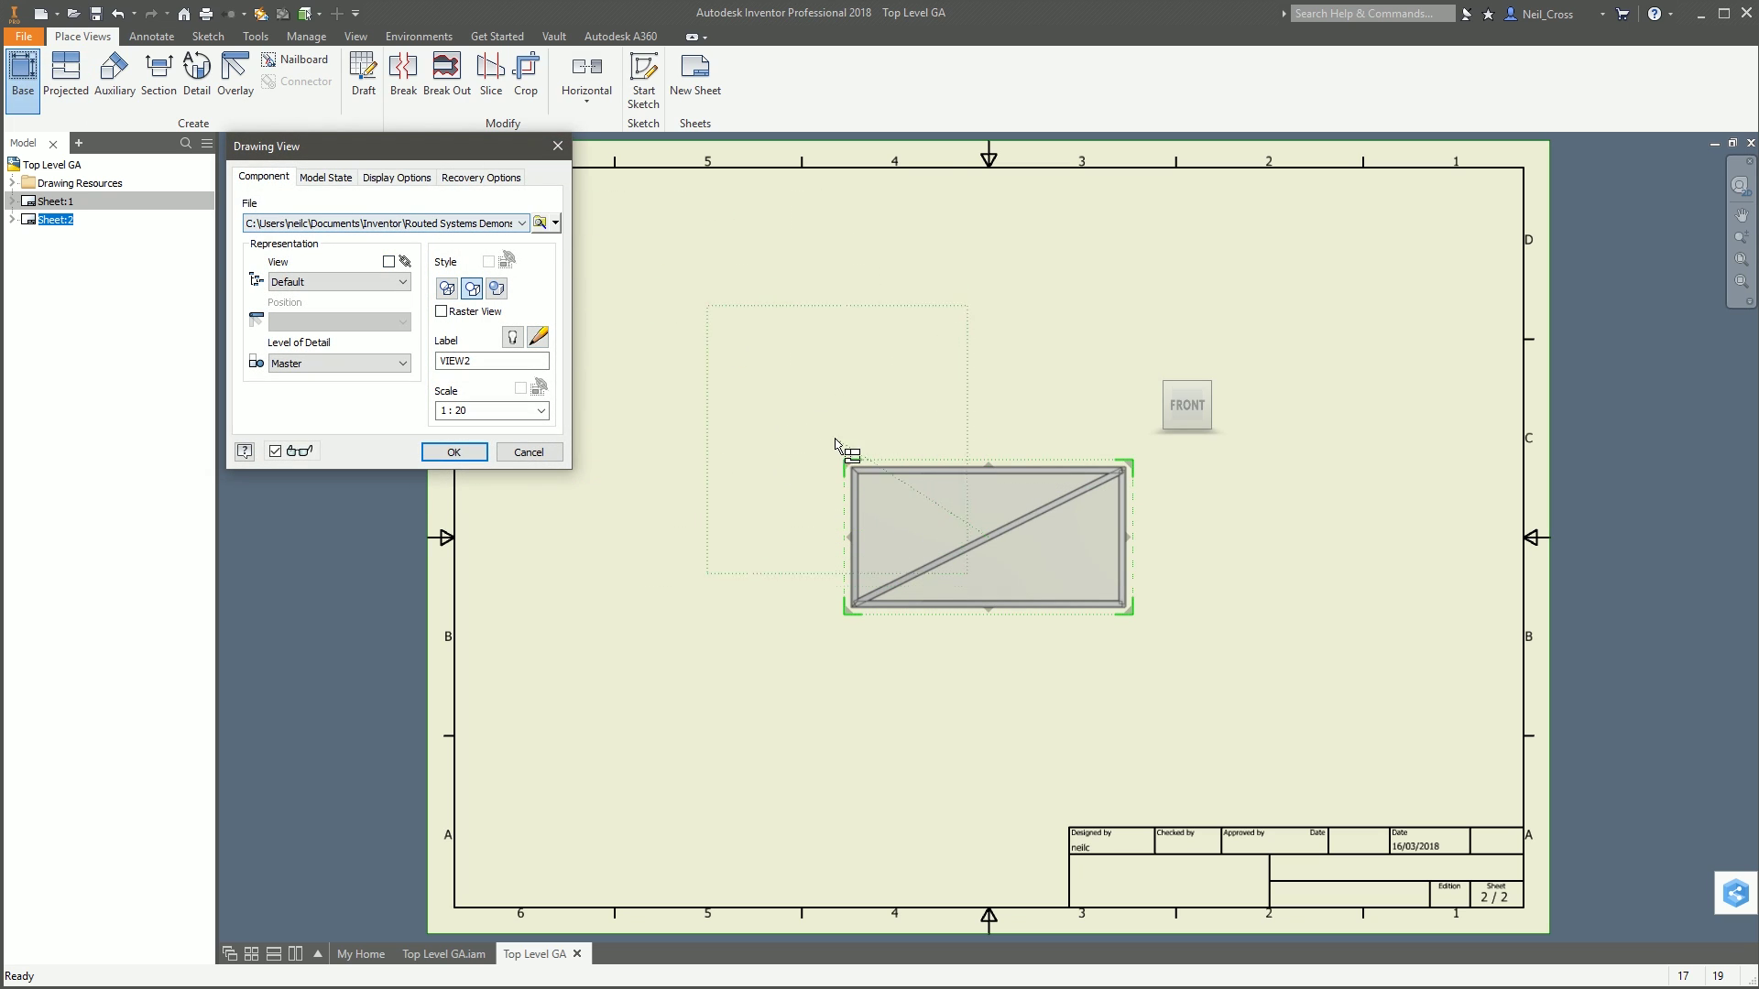
left_click(542, 222)
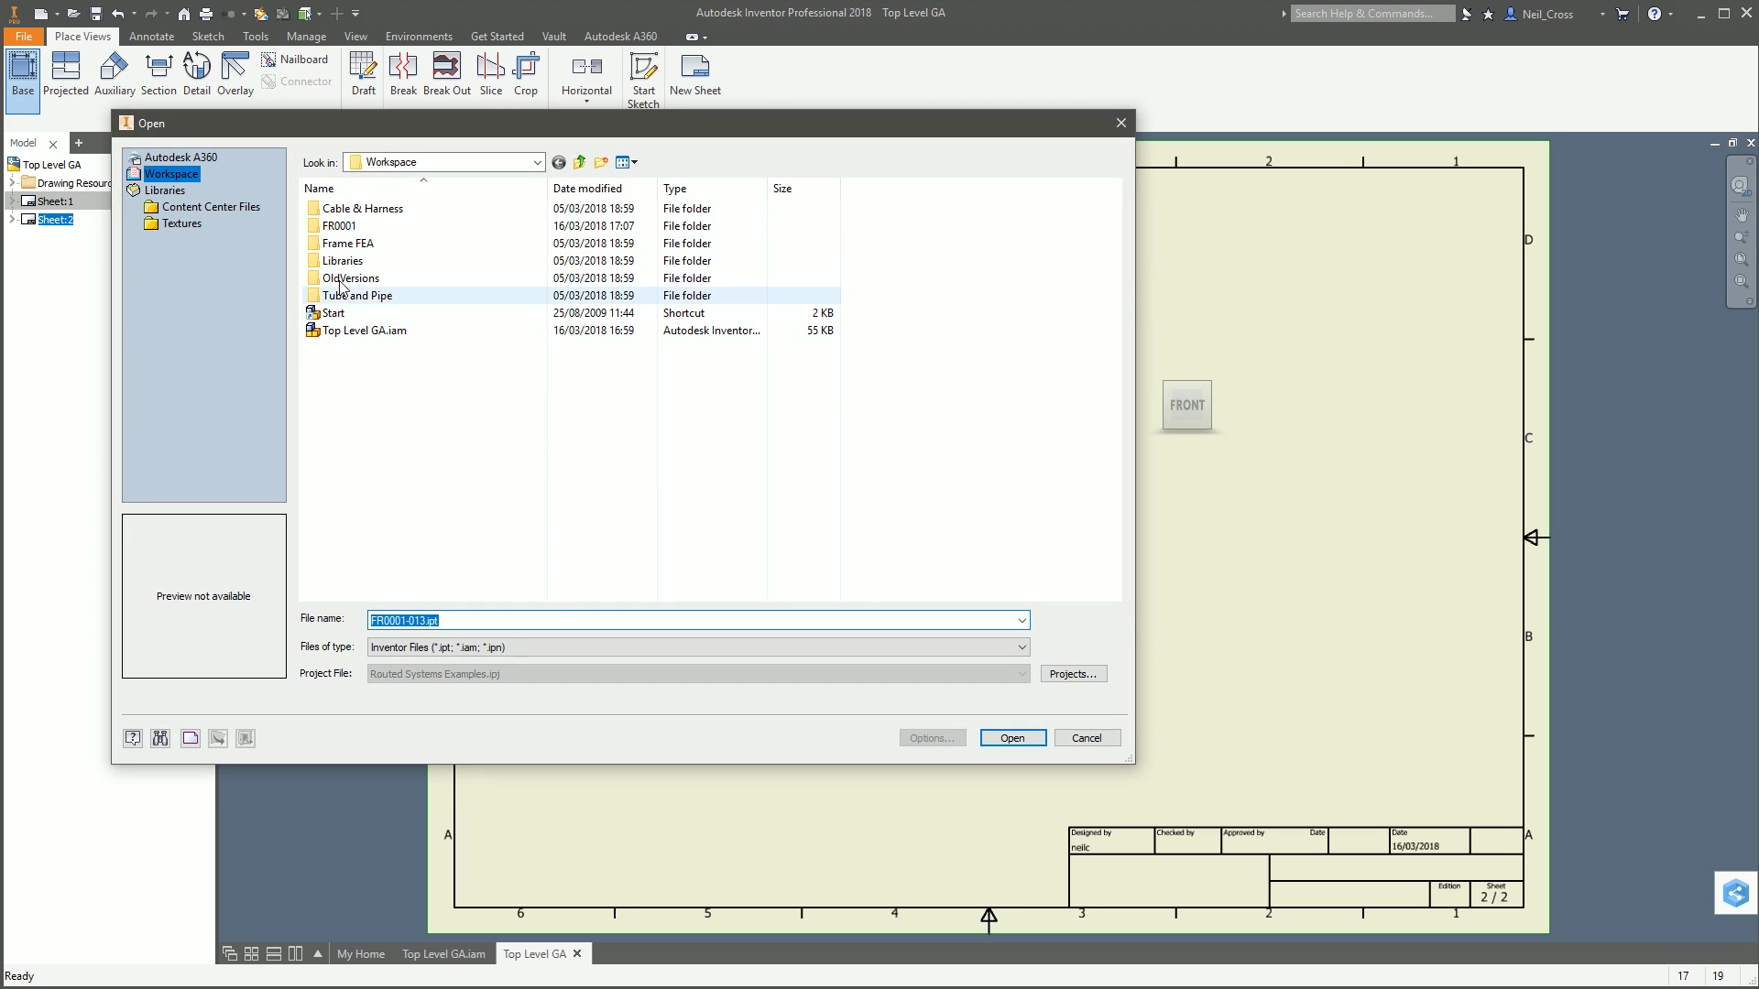
double_click(347, 227)
left_click(325, 244)
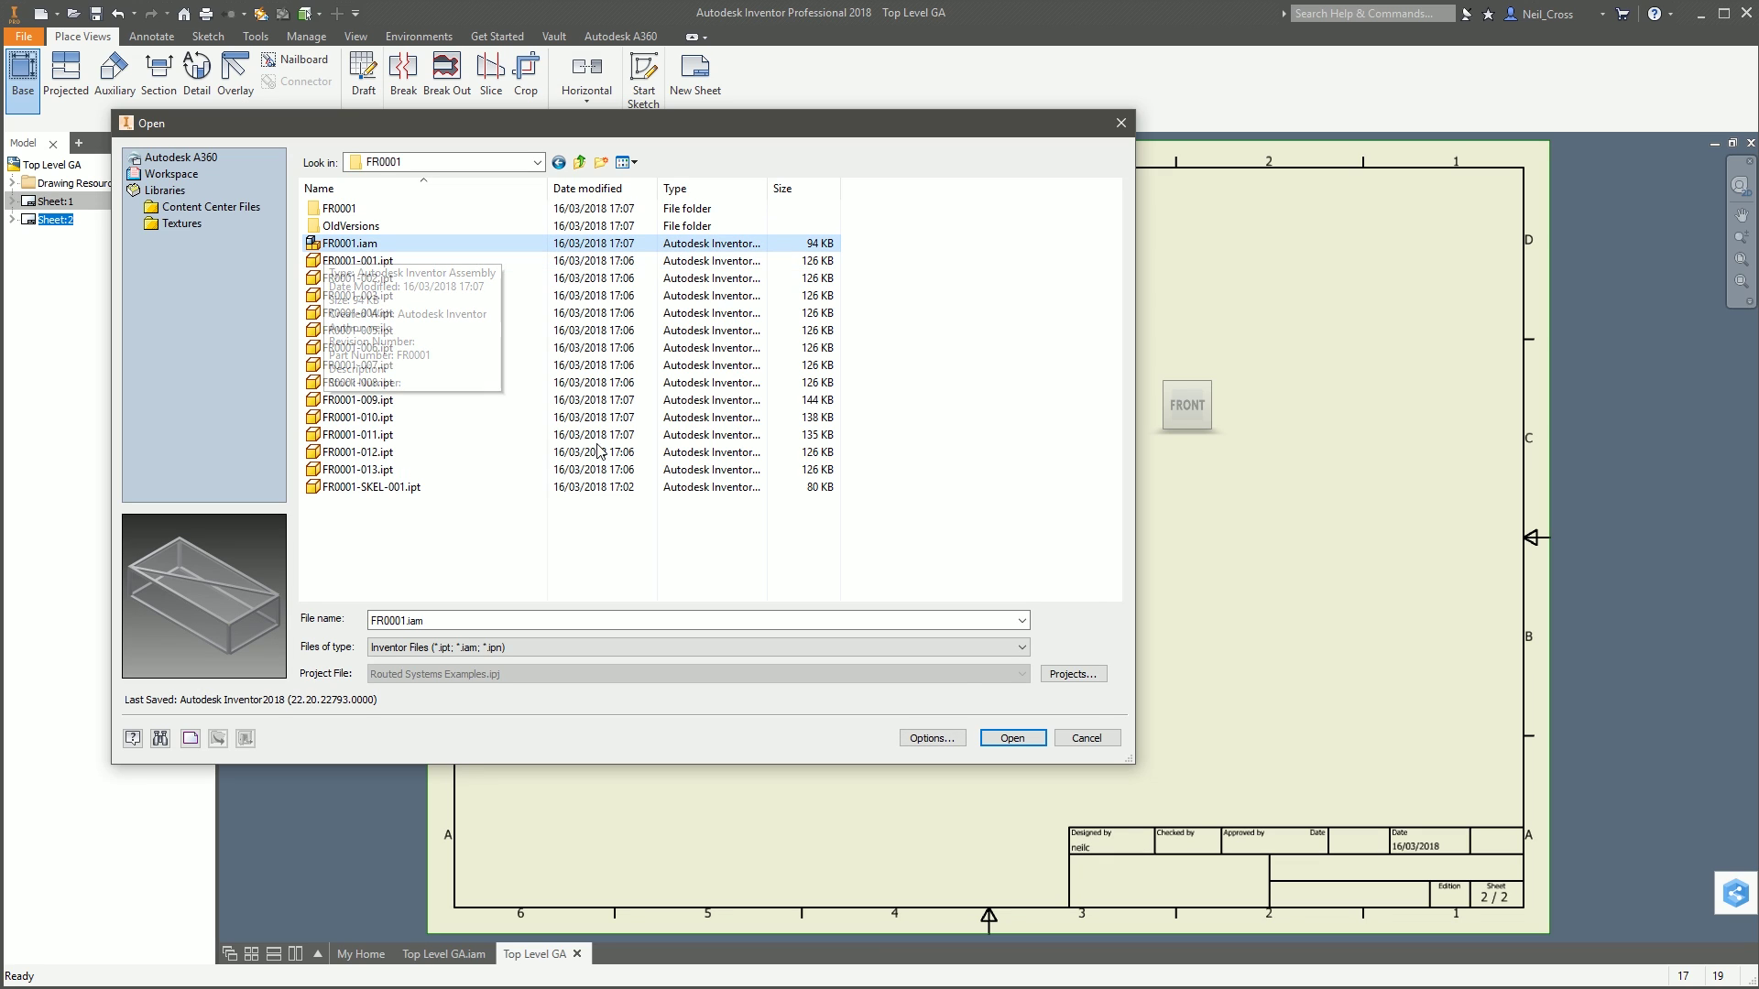
left_click(1012, 739)
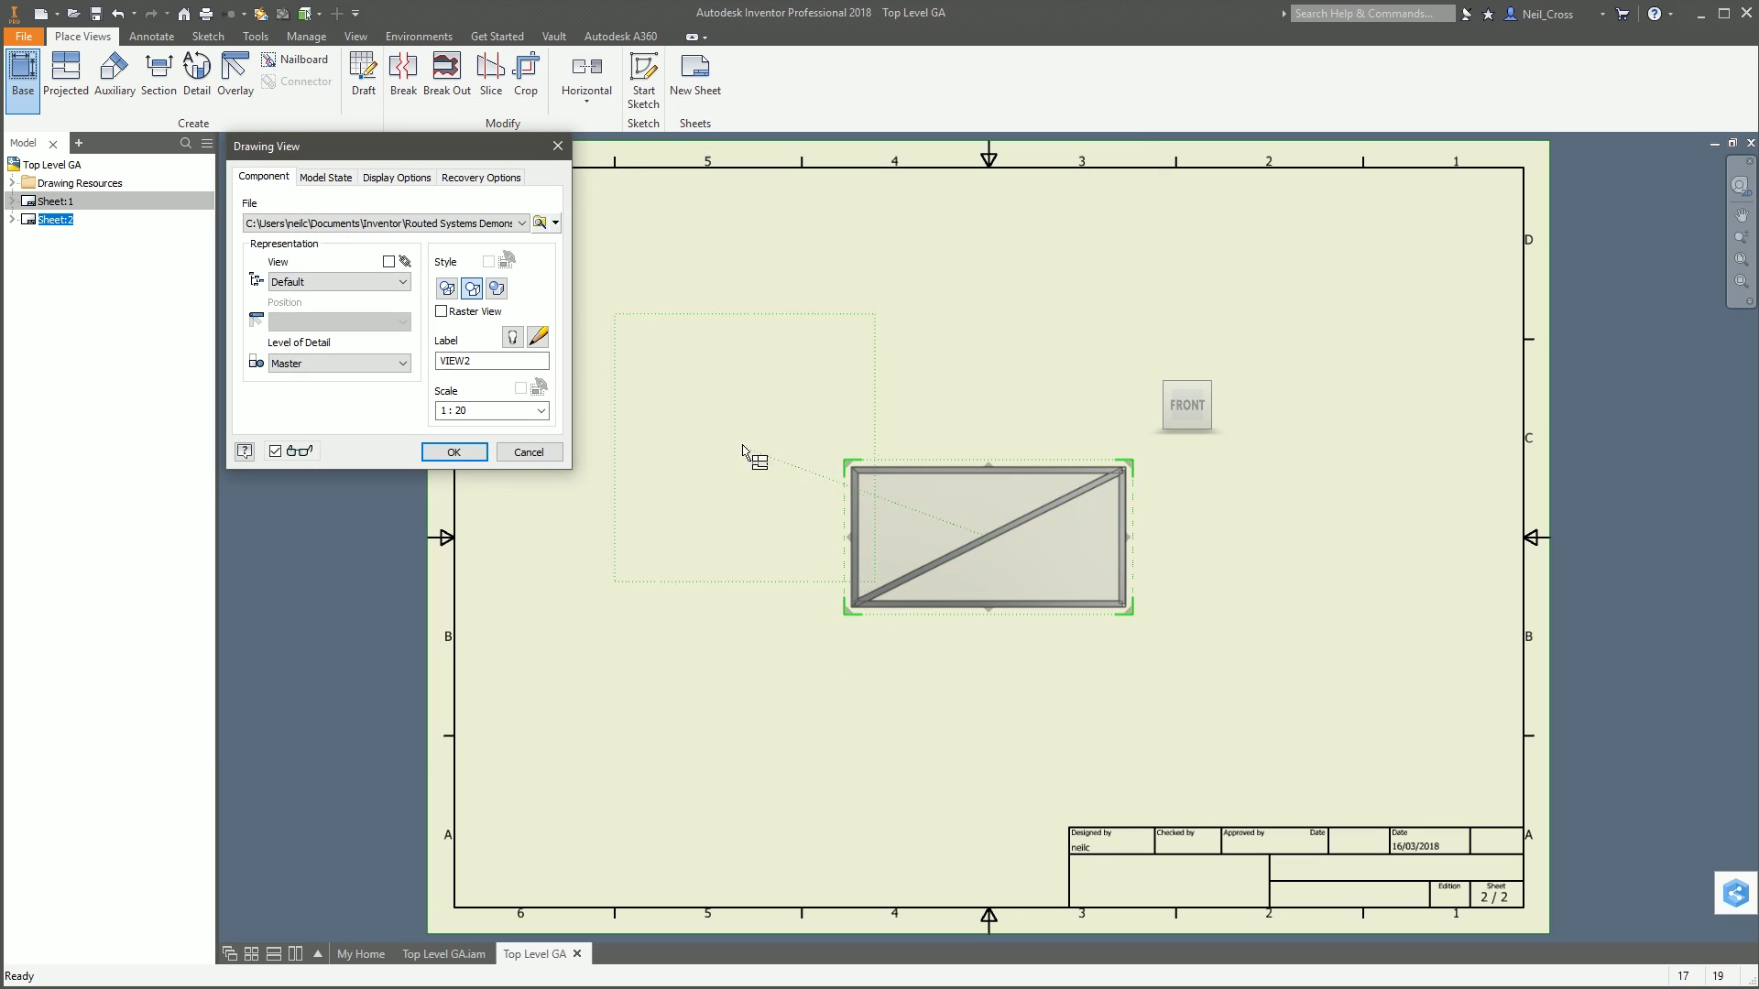
left_click(712, 390)
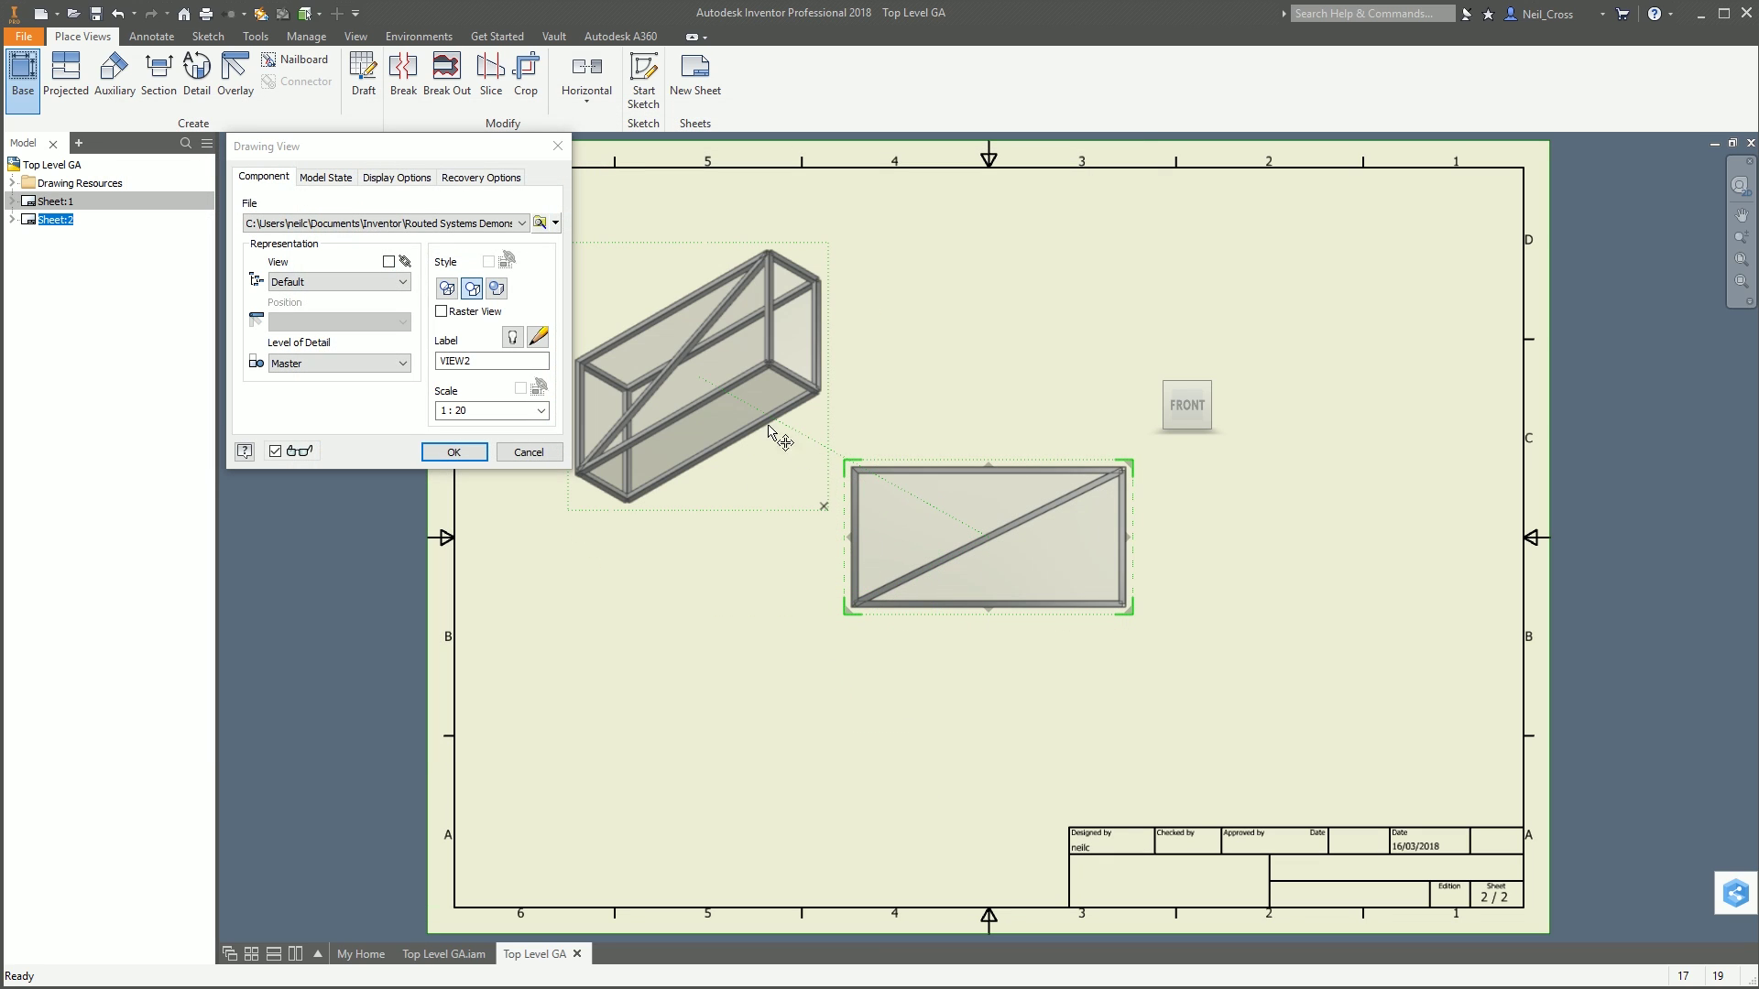
left_click(453, 452)
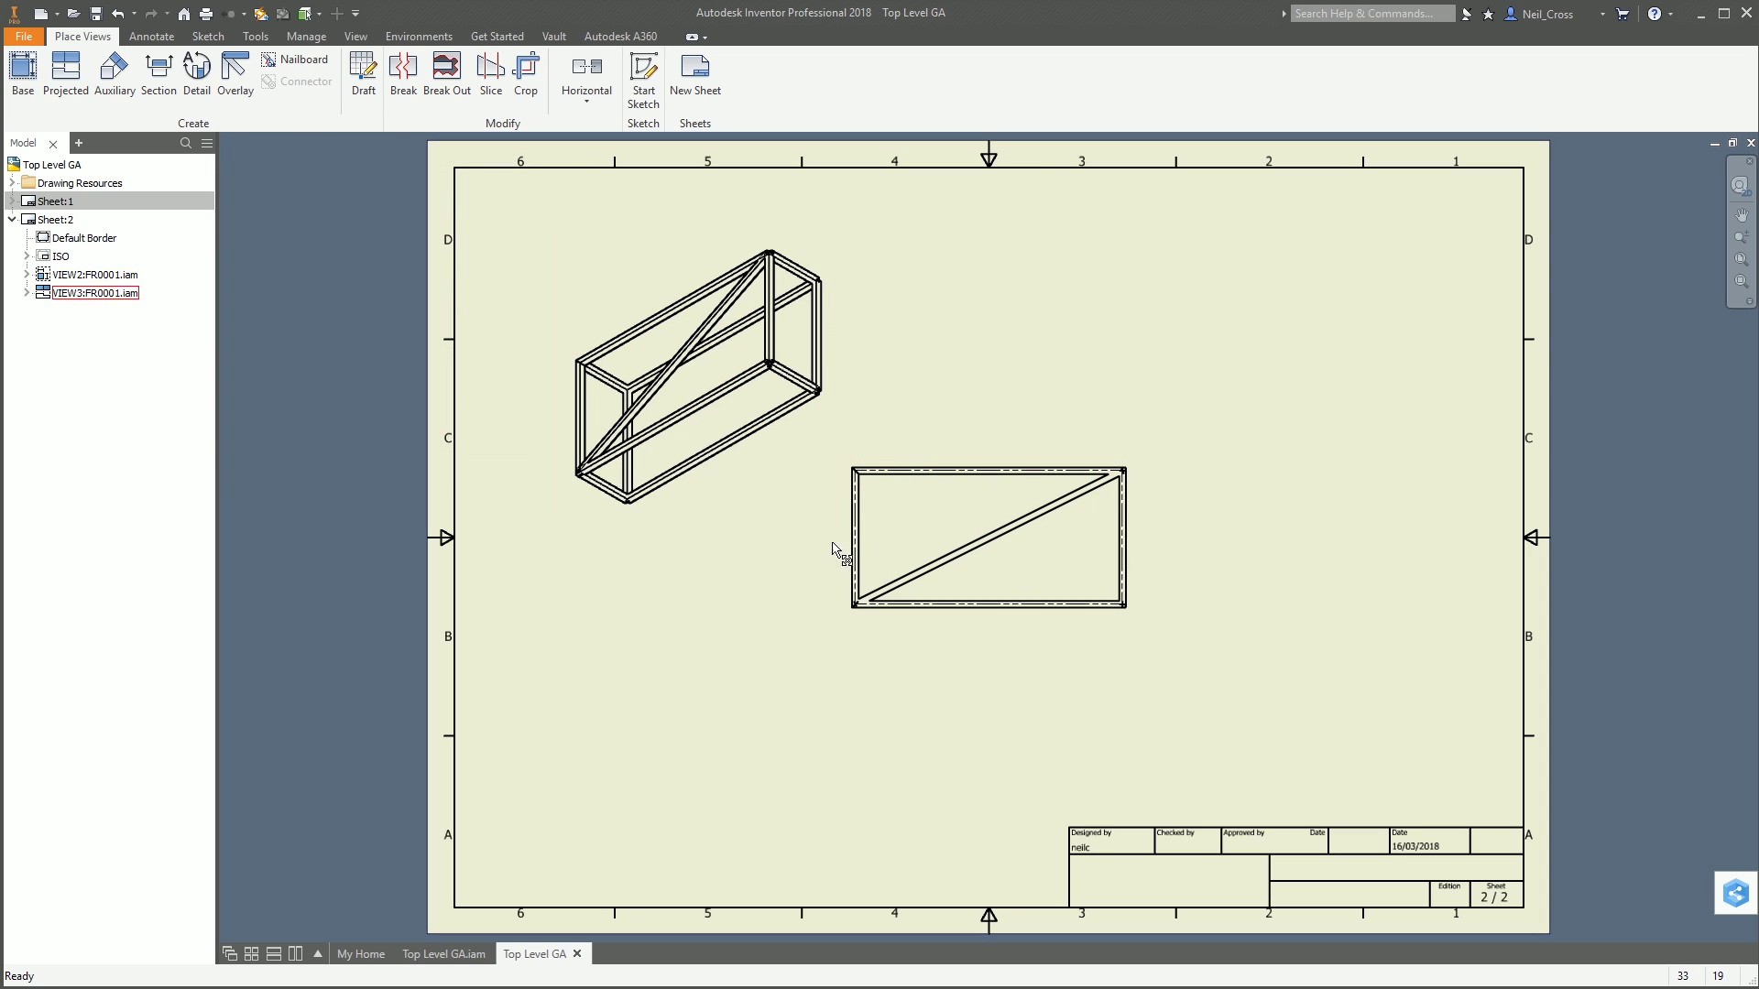
left_click_drag(832, 557, 591, 647)
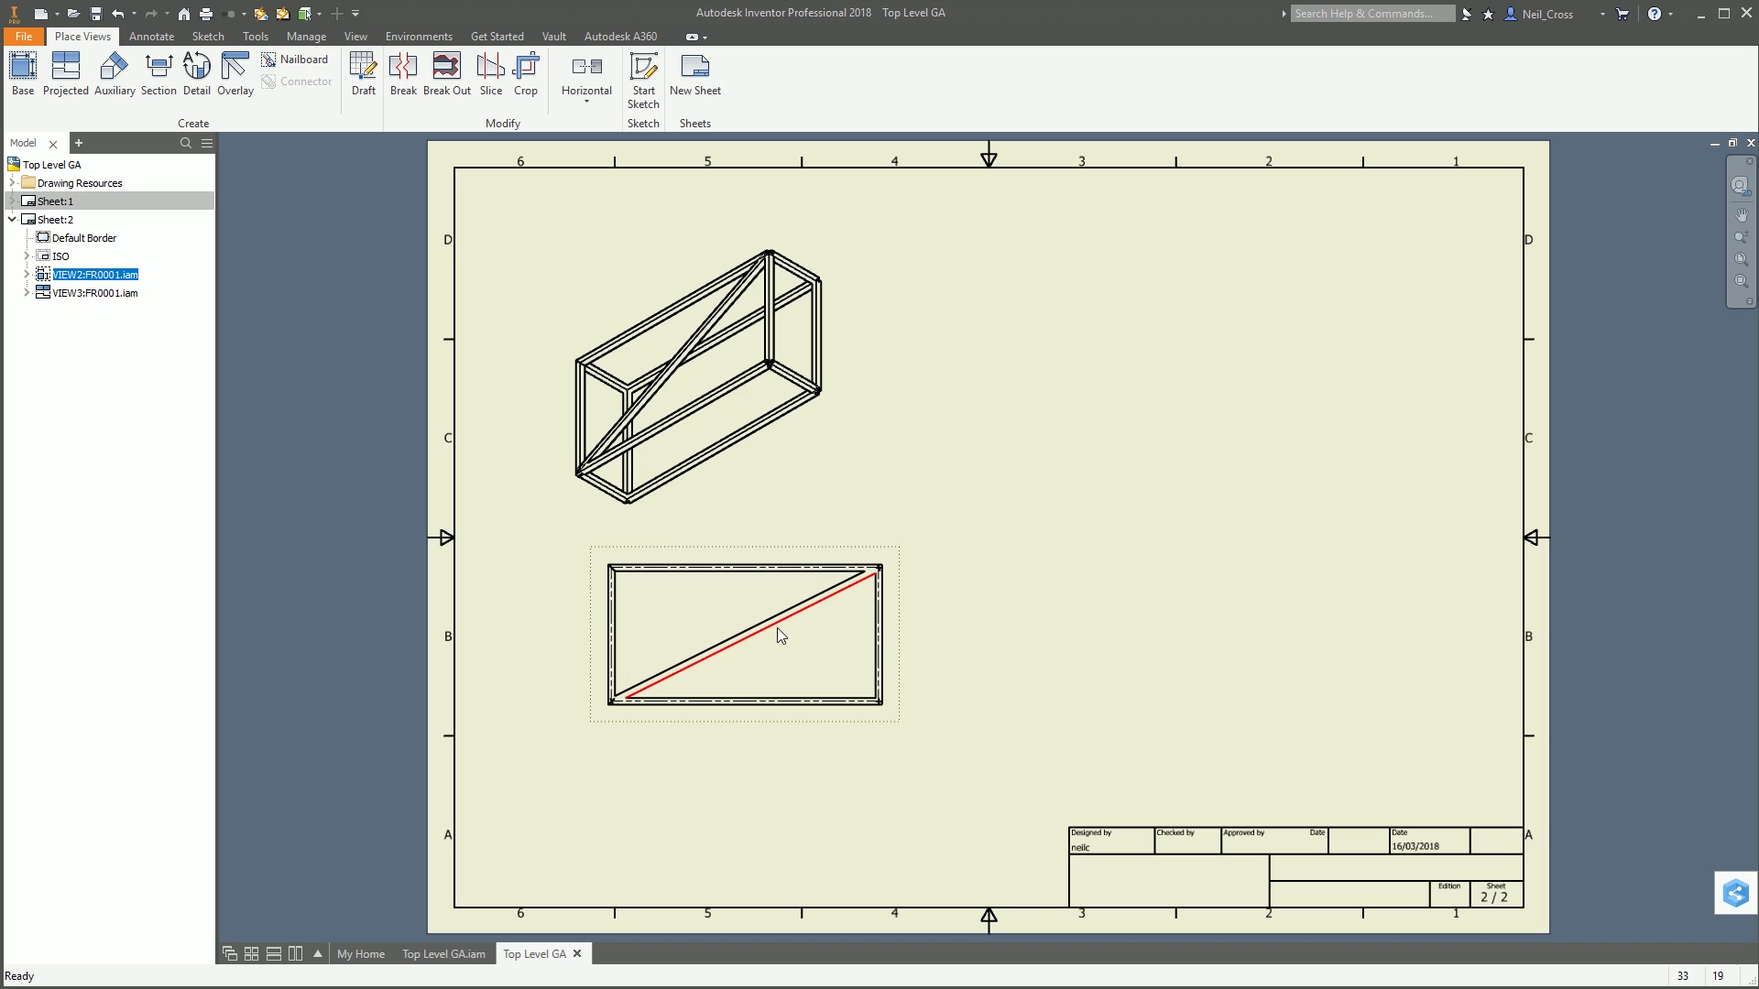
Step: Insert a structured first-level parts list for FR0001 at the sheet border's upper-right corner, enabling the assembly's BOM view
left_click(151, 35)
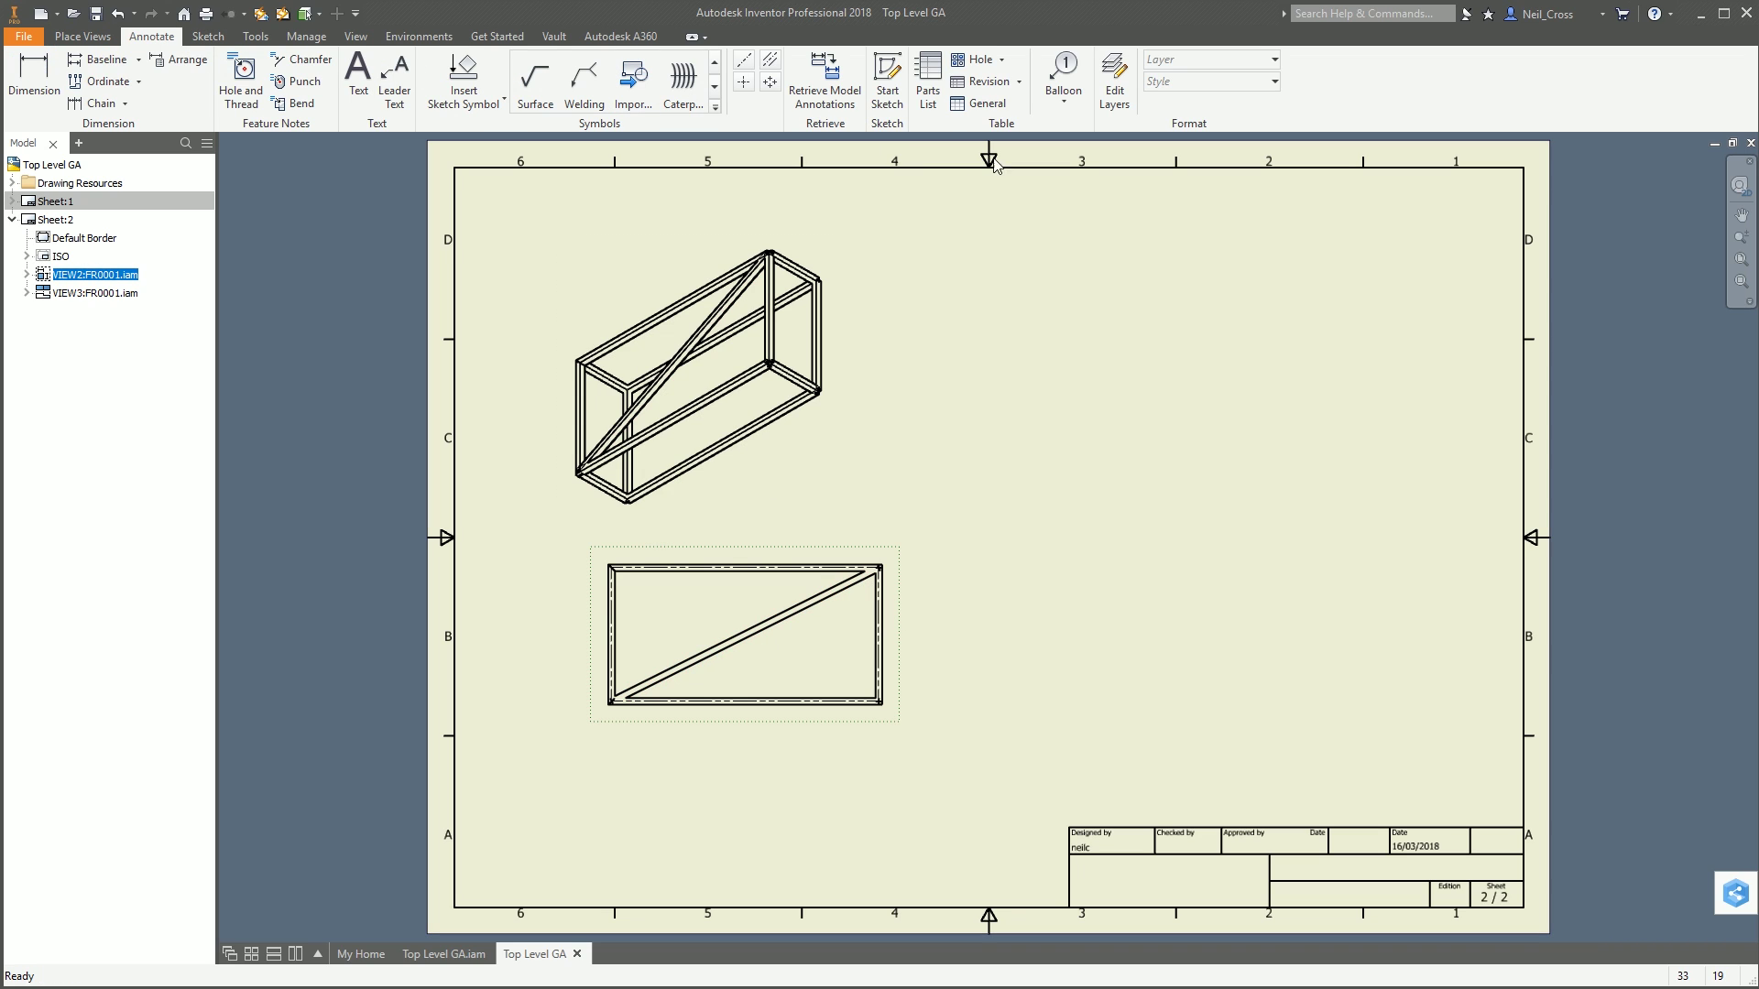
left_click(928, 83)
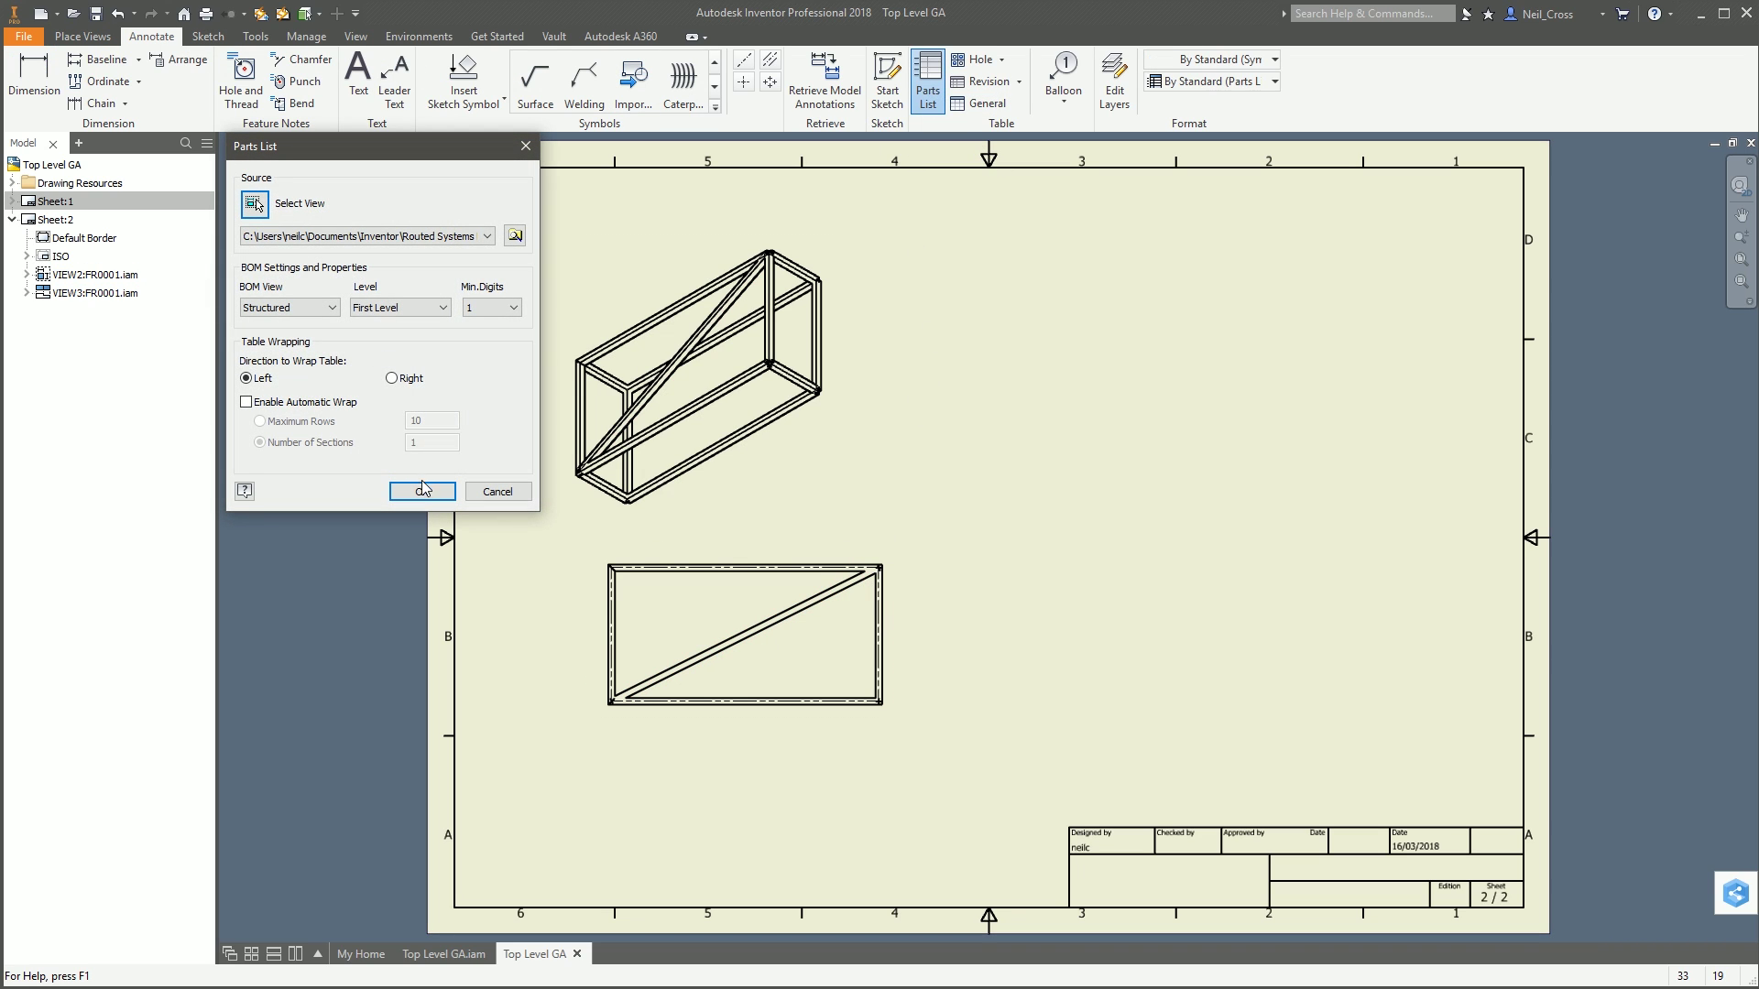
left_click(422, 490)
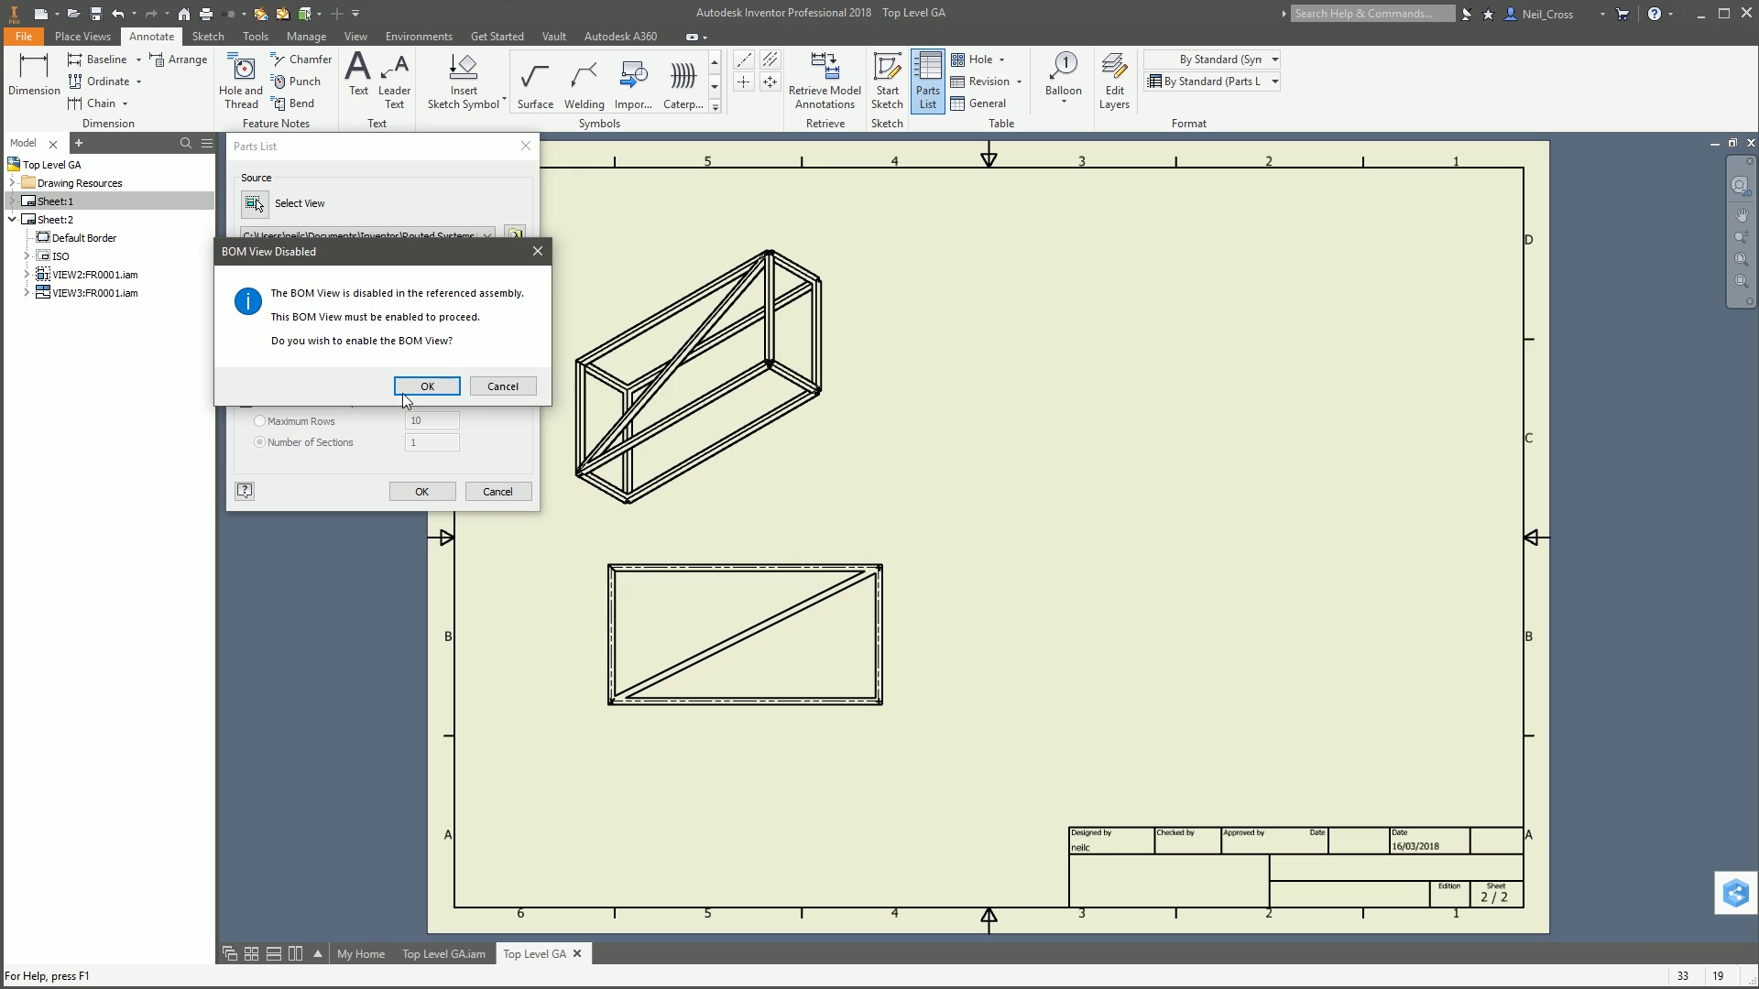
left_click(419, 388)
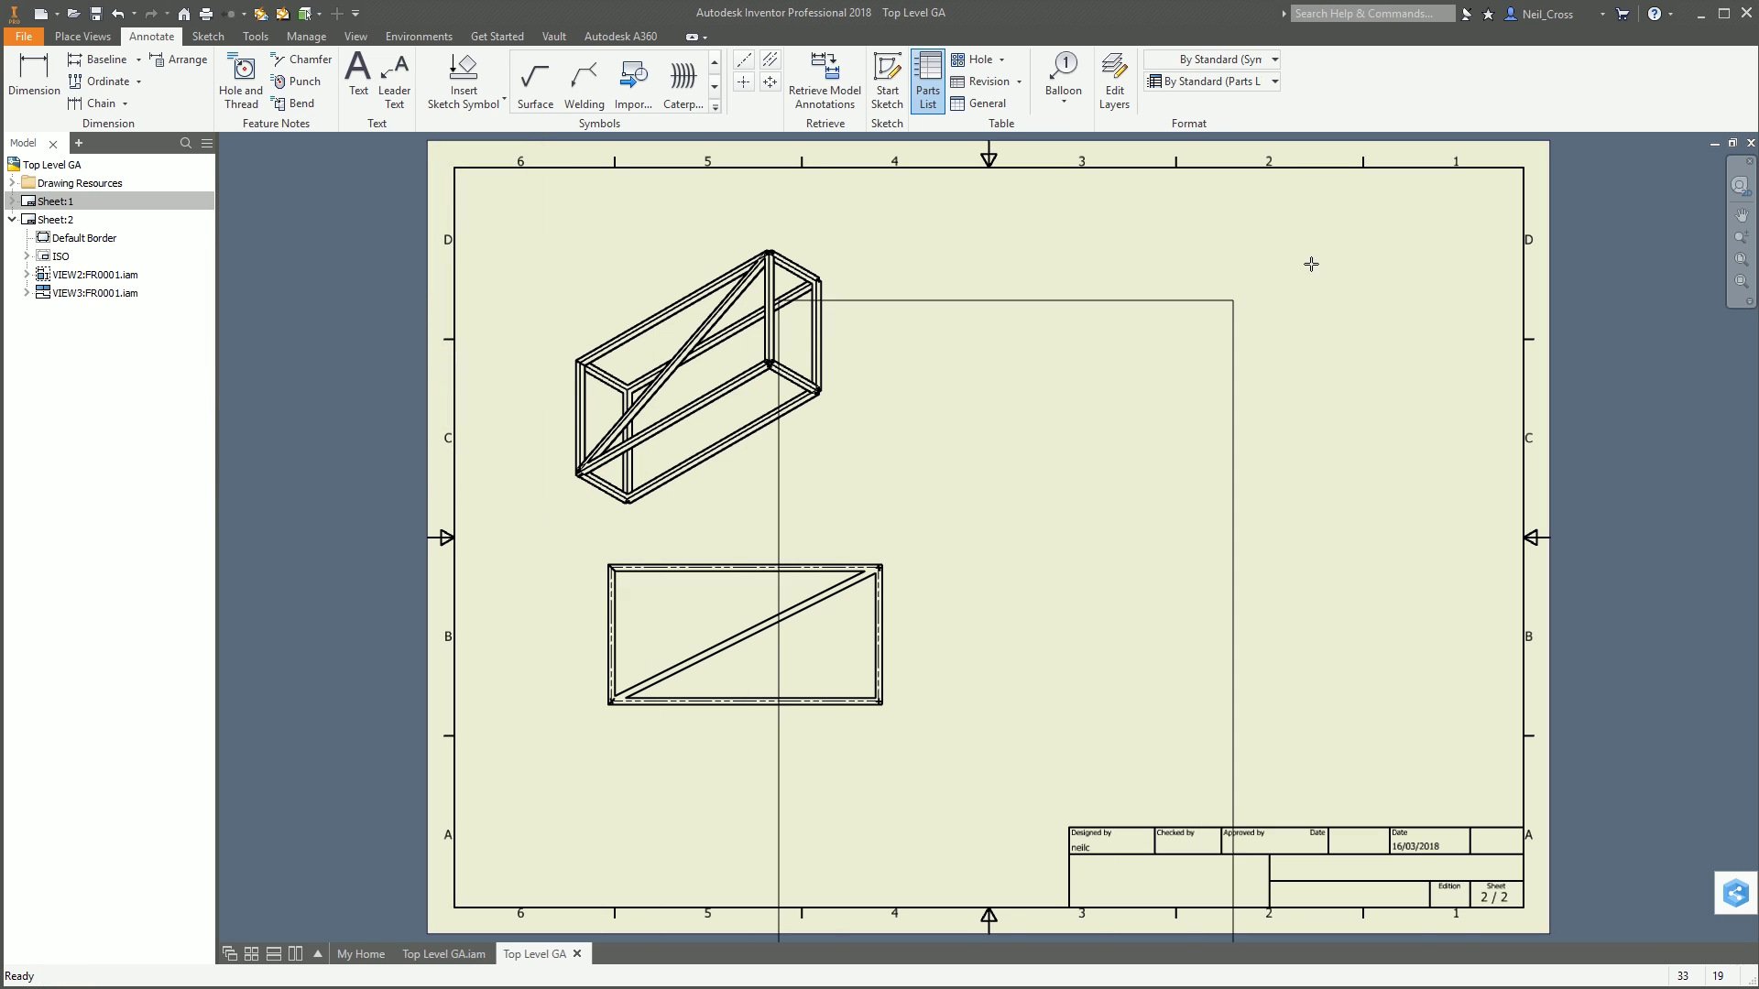
left_click(1525, 176)
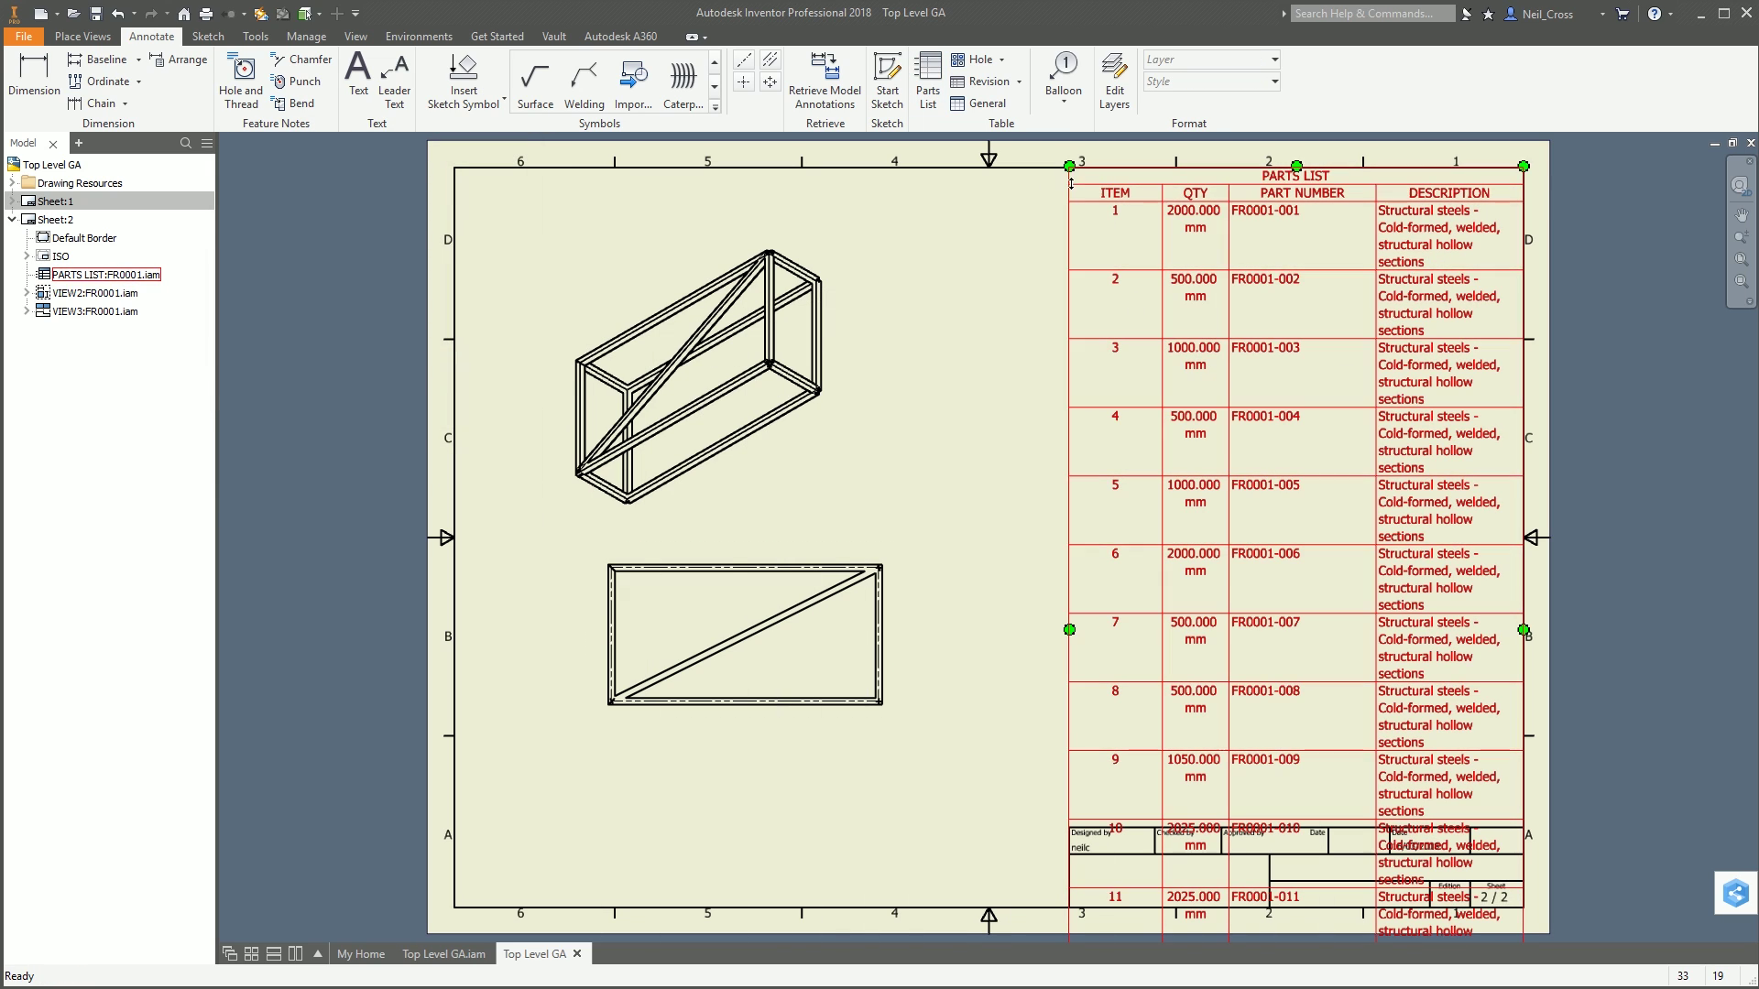
Step: Narrow the ITEM column and widen the QTY and DESCRIPTION columns of the FR0001 parts list on Sheet:2
mouse_move(1071, 184)
left_mouse_down()
mouse_move(1029, 185)
mouse_move(1079, 187)
left_mouse_up()
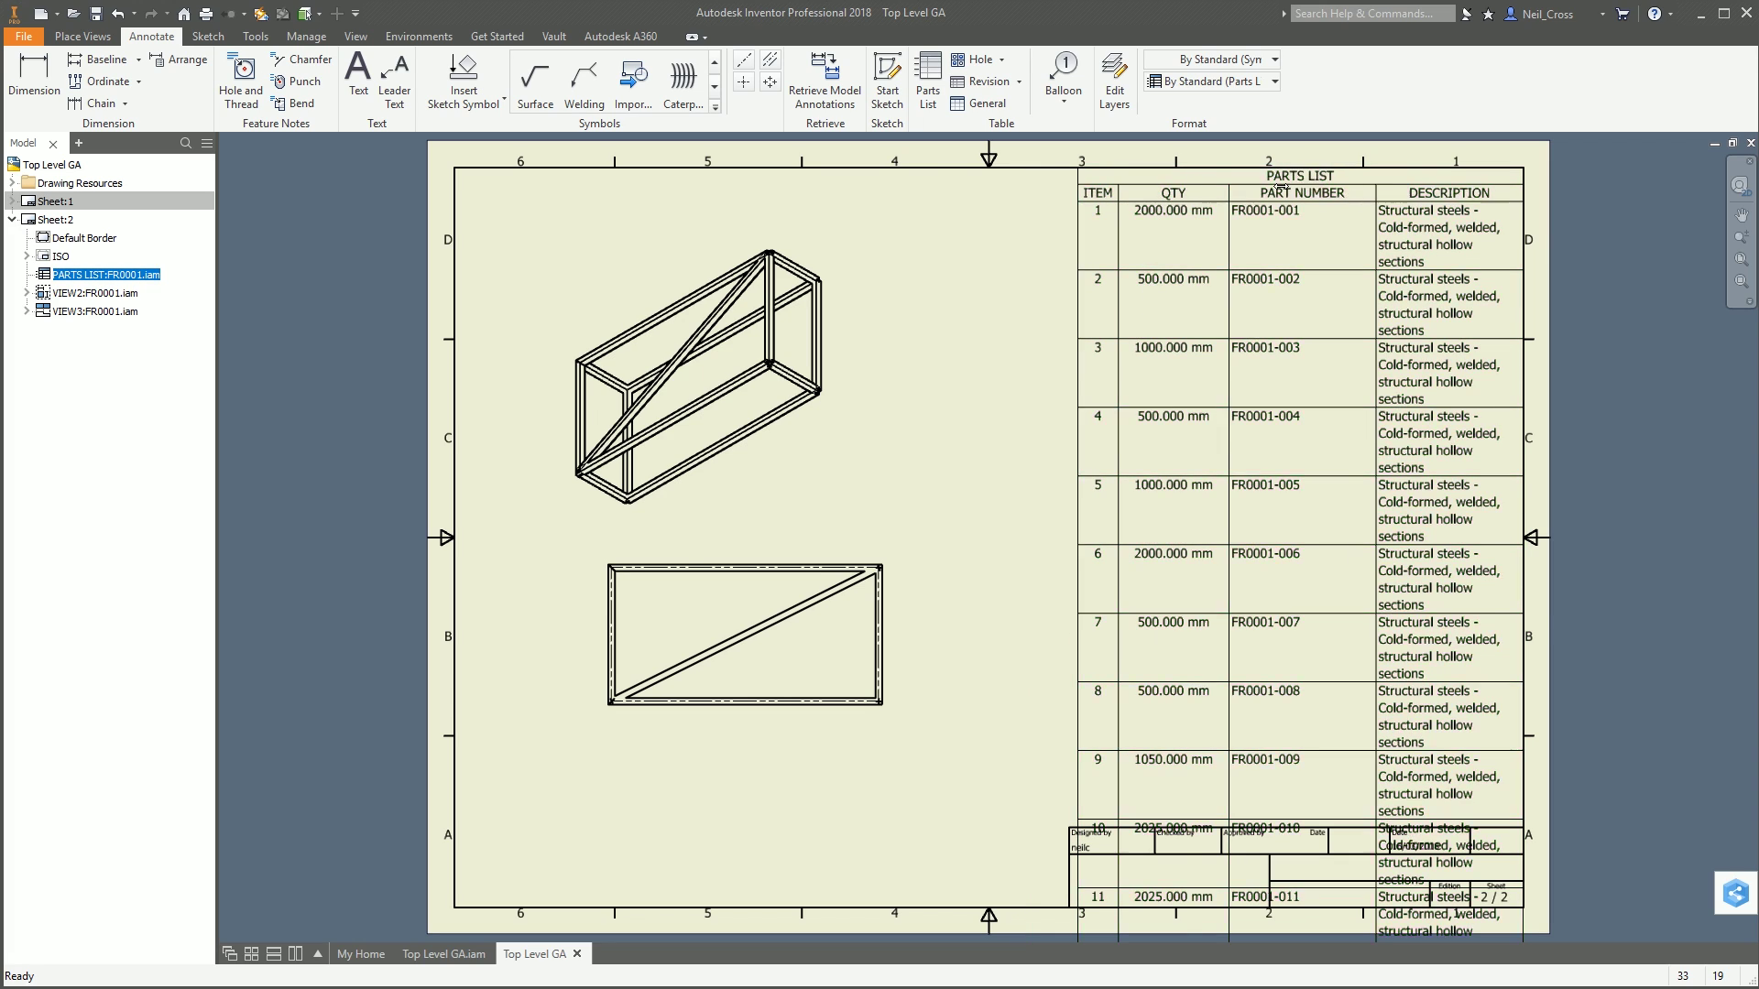
left_click_drag(1379, 193, 1276, 193)
left_click(957, 224)
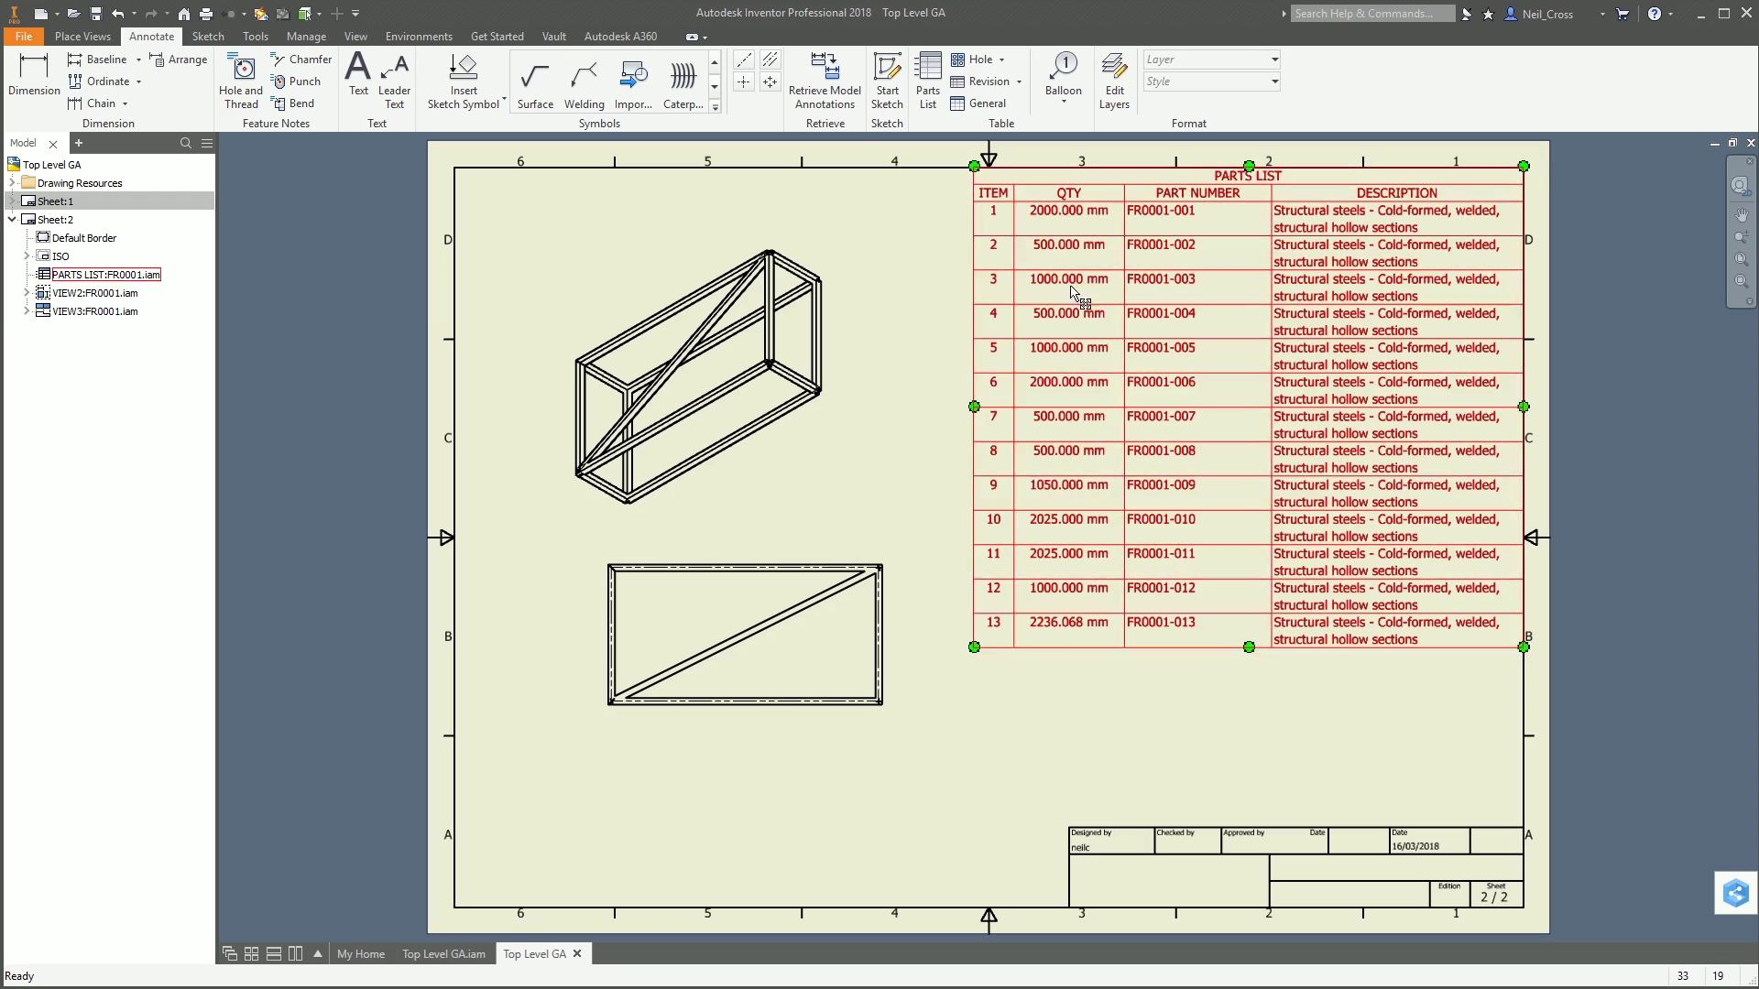
right_click(1064, 647)
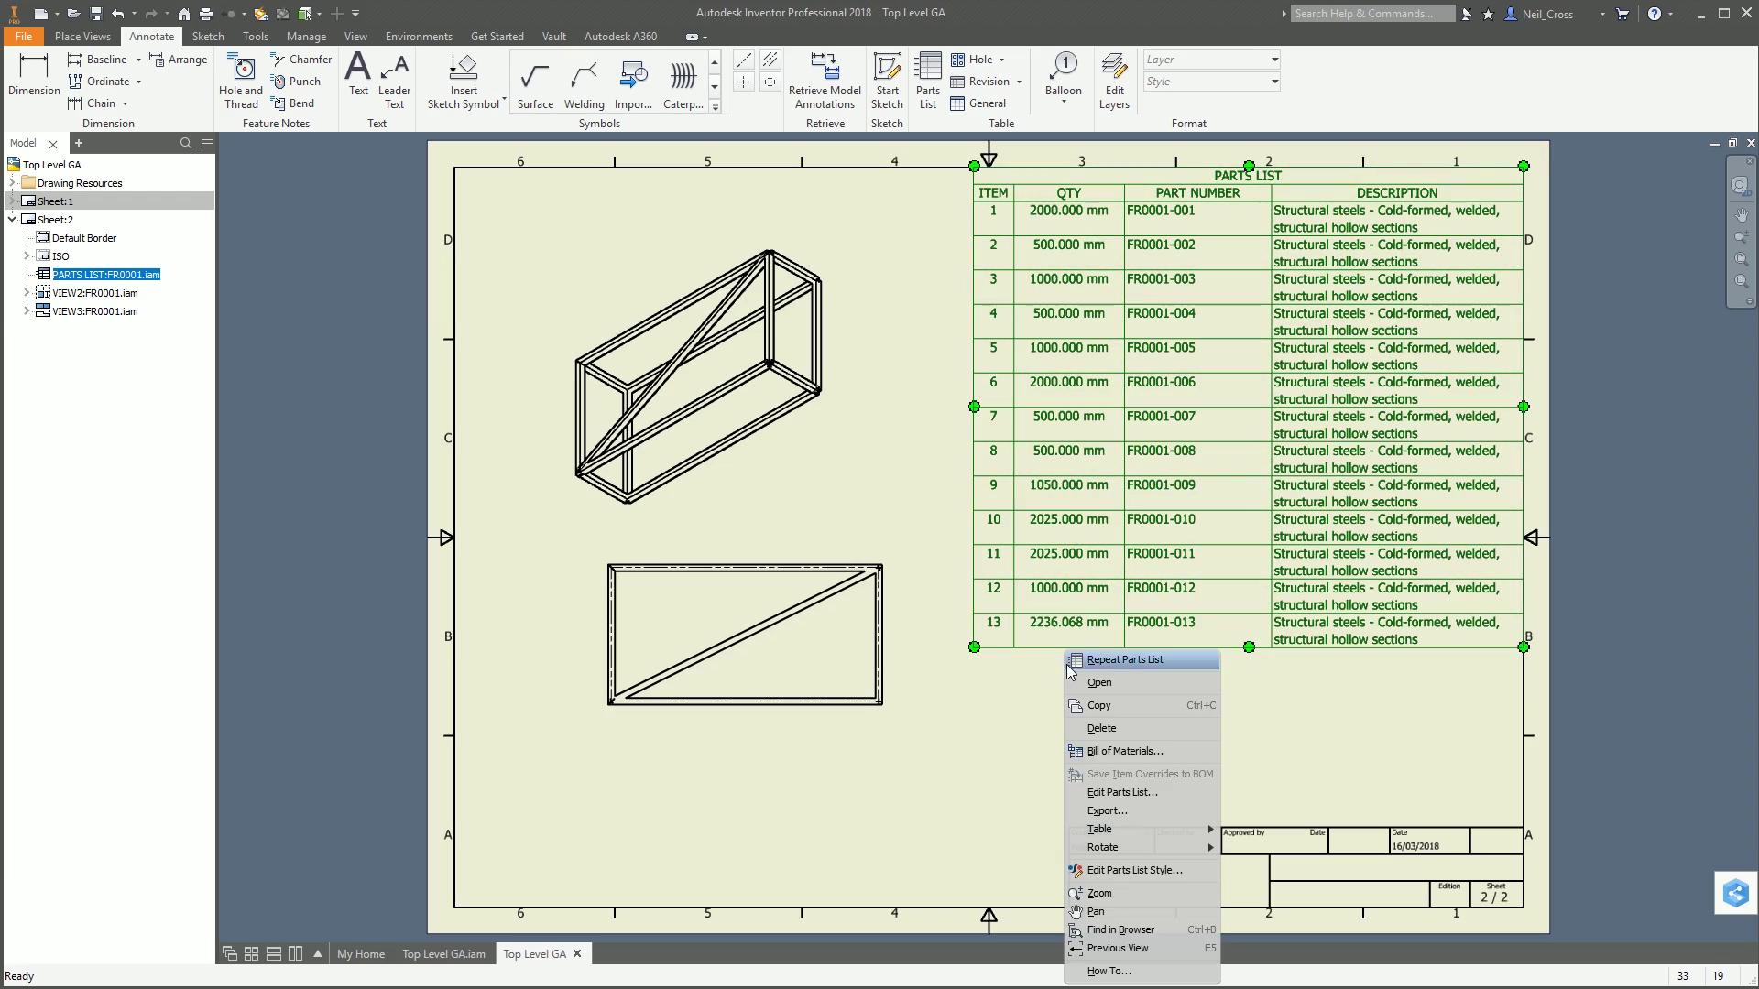
key("Escape")
key("Escape")
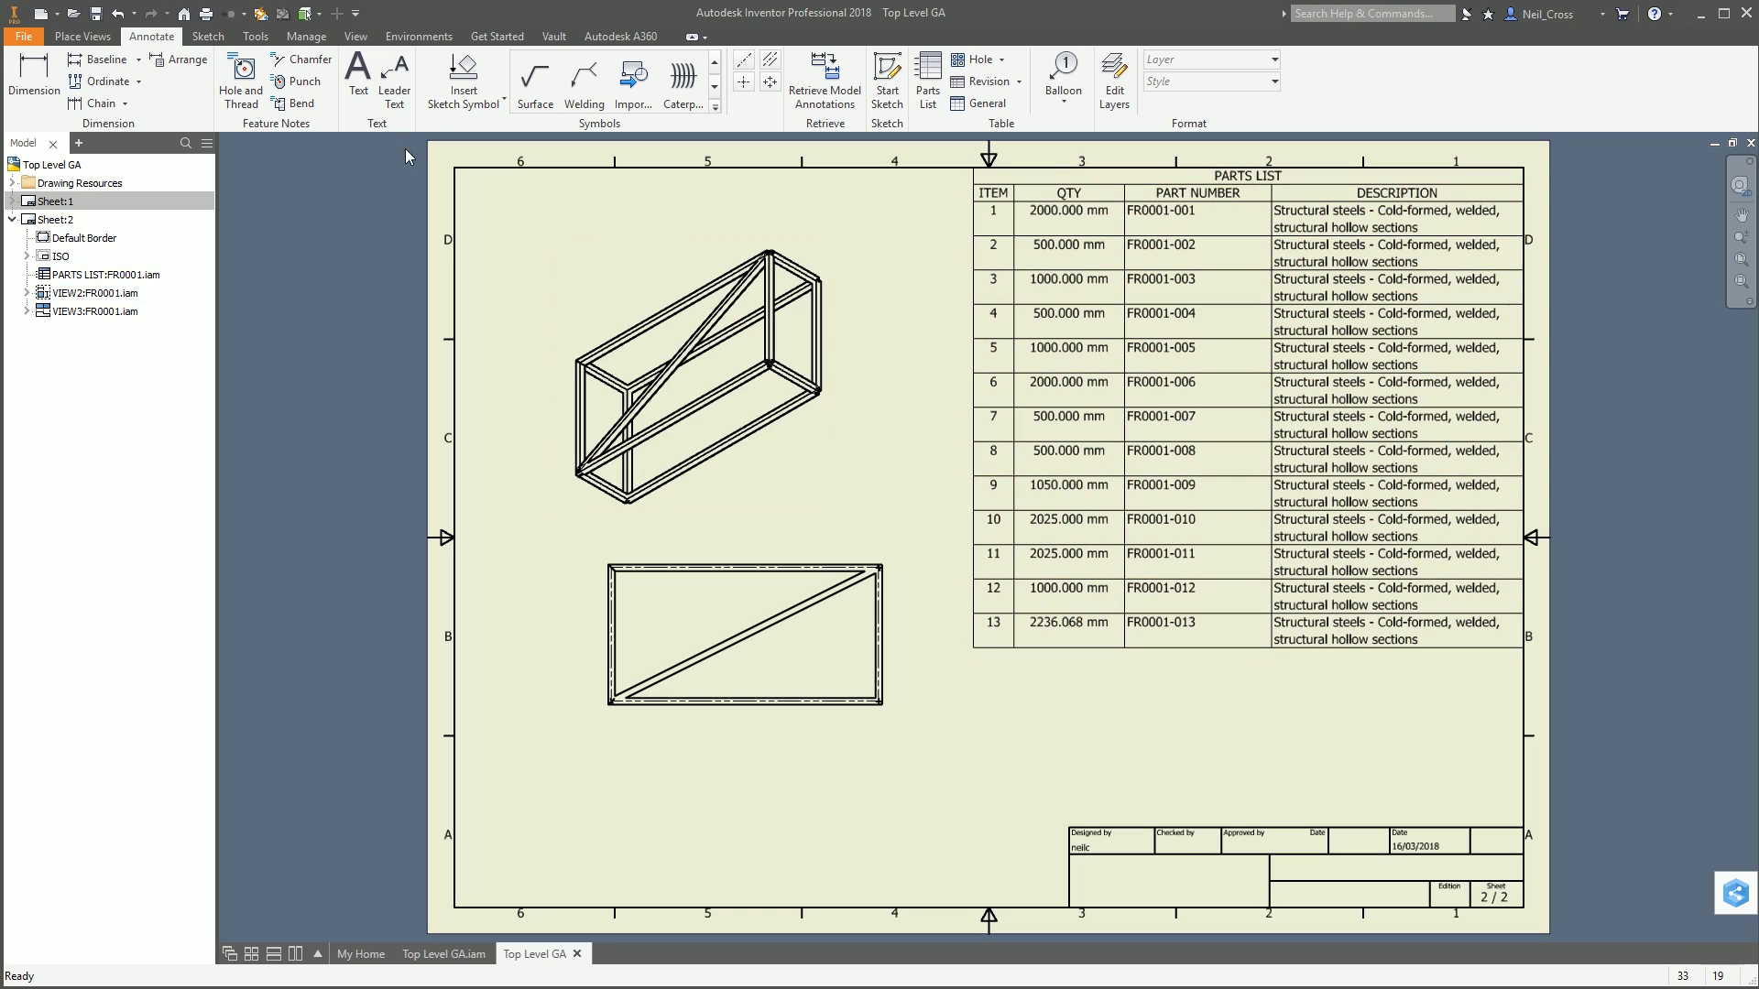
Step: Create a new parts list style named FRAME GEN PARTS LIST based on Parts List (ISO) in the Style and Standard Editor
left_click(306, 37)
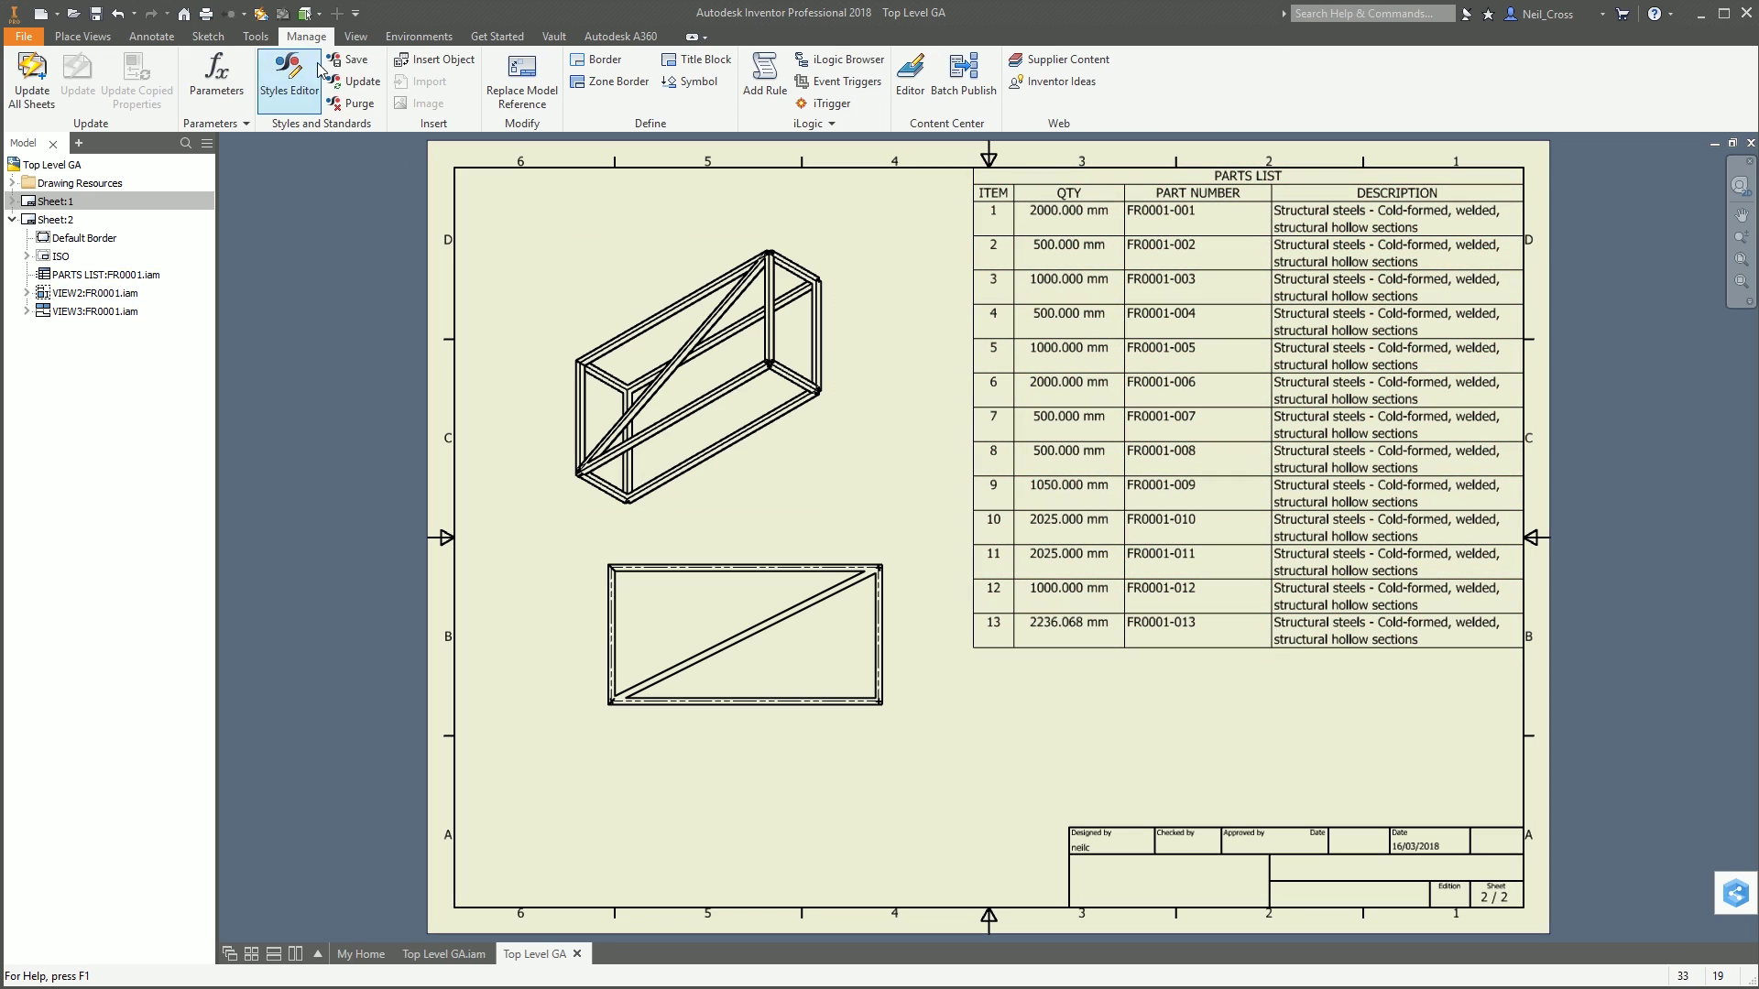
left_click(289, 78)
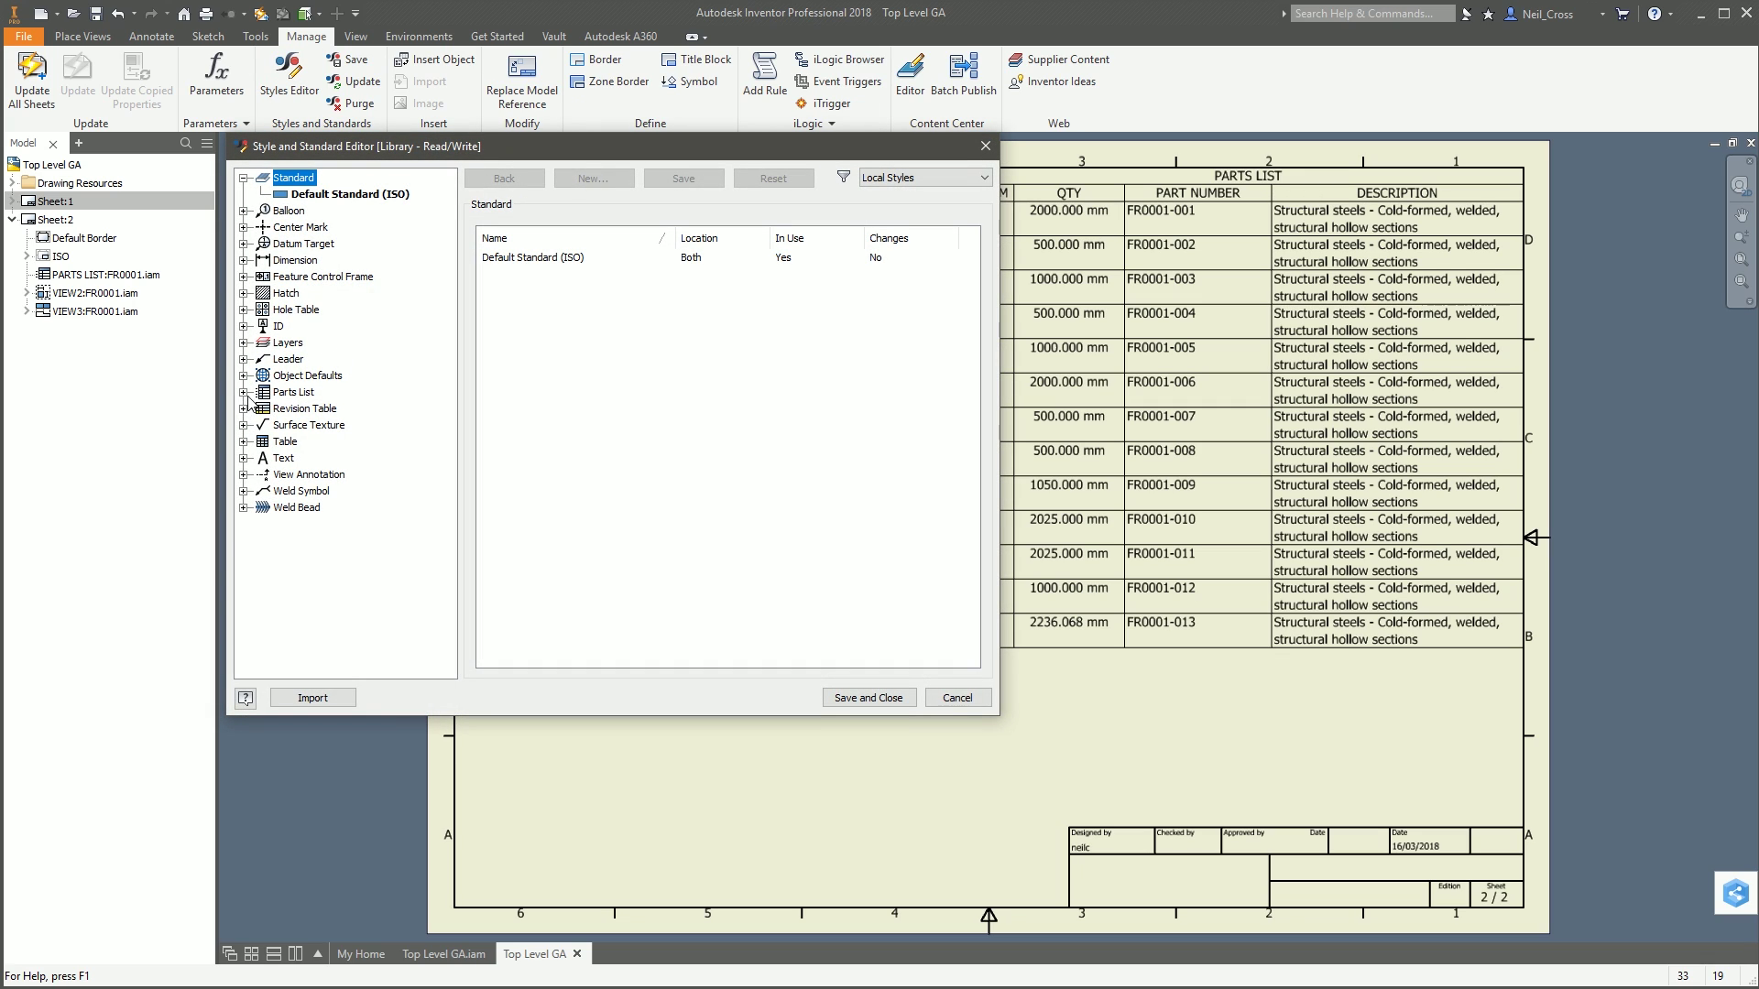
left_click(244, 392)
left_click(312, 443)
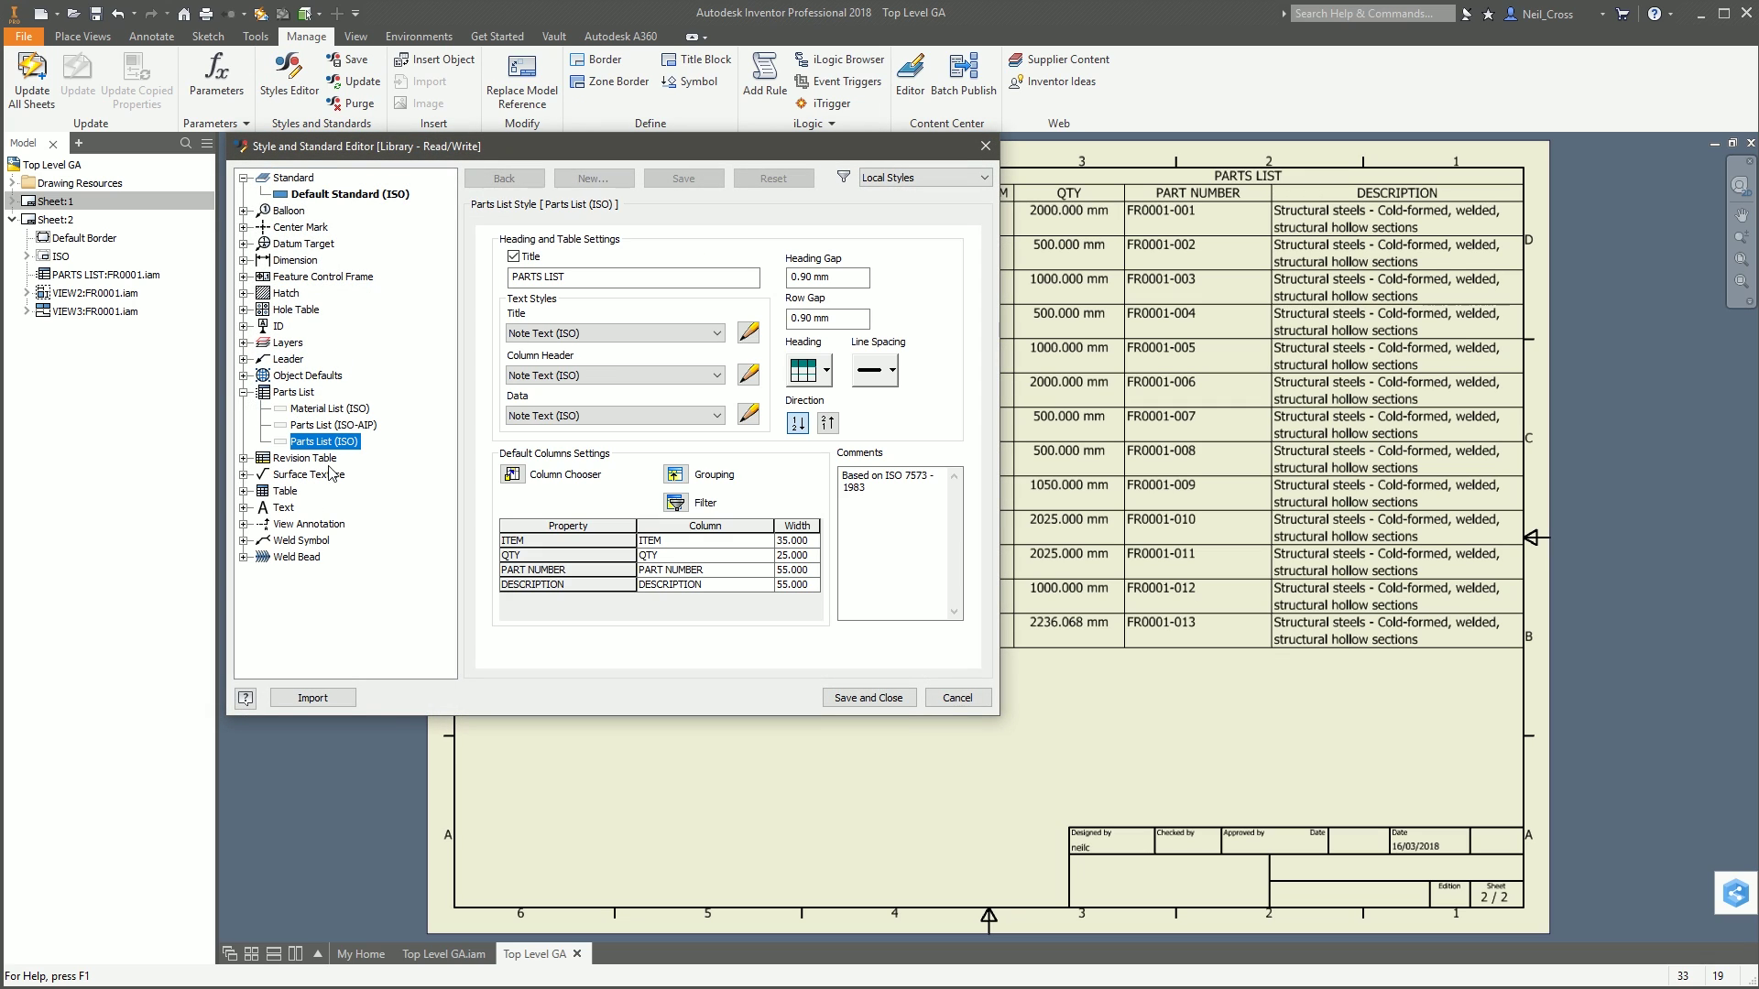
left_click(324, 410)
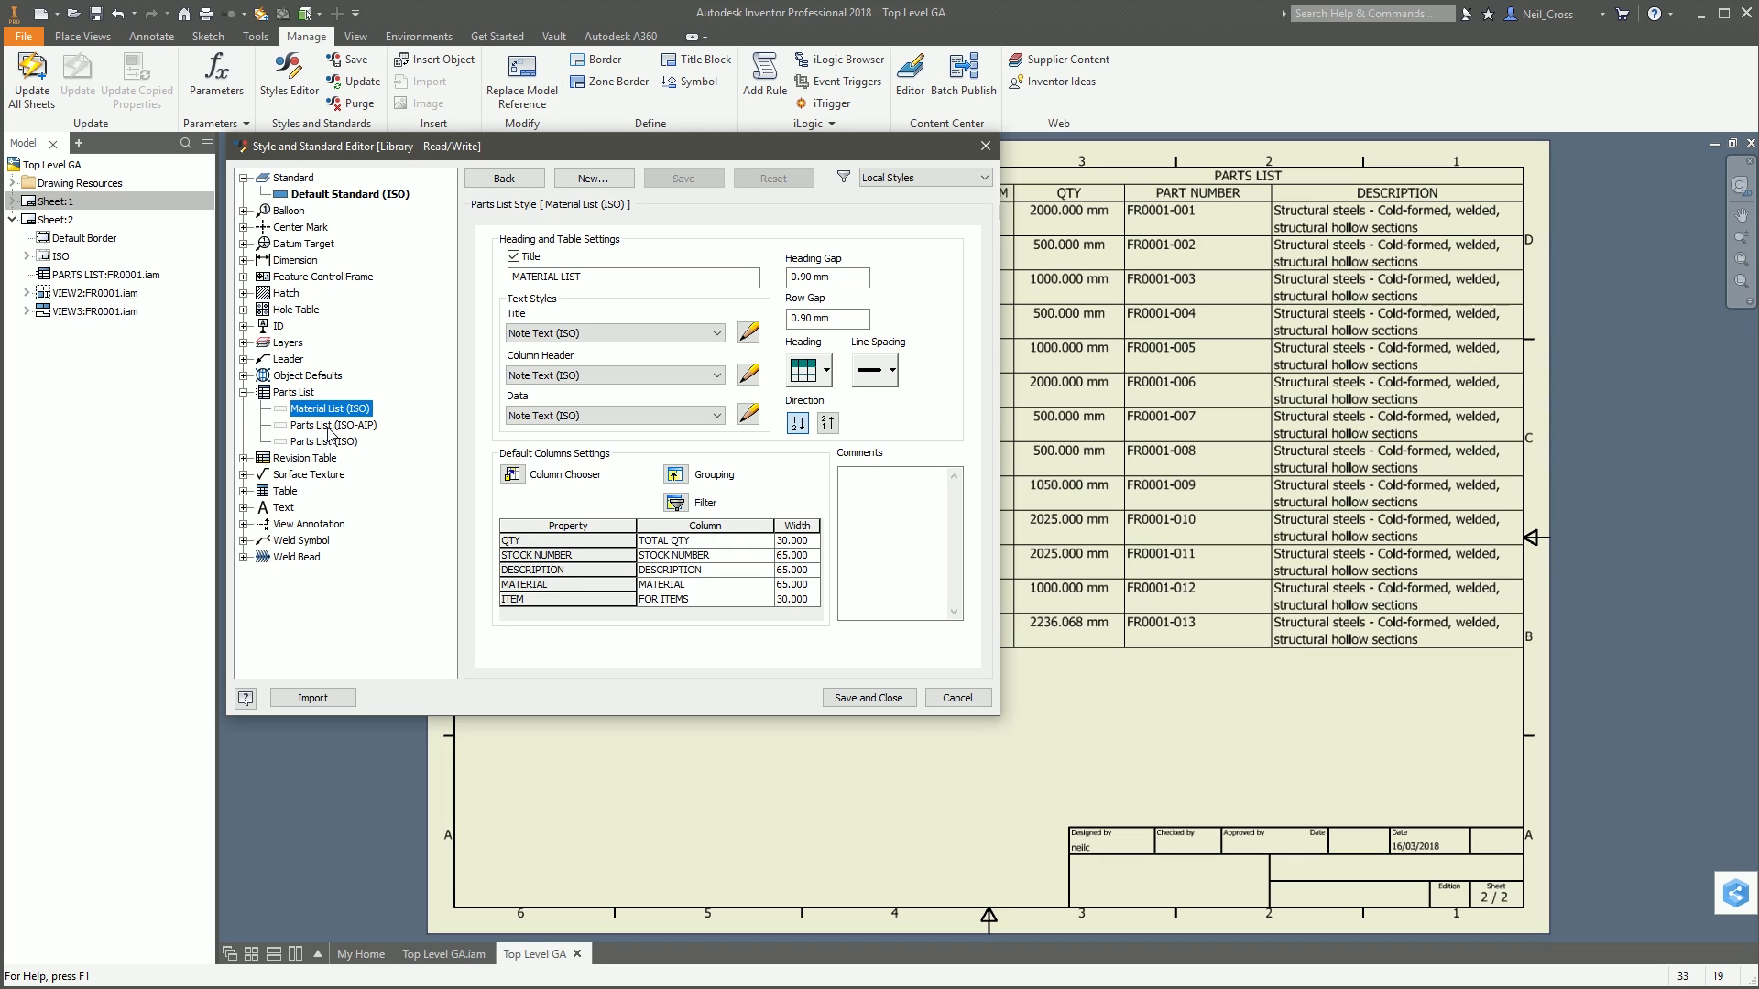
left_click(323, 443)
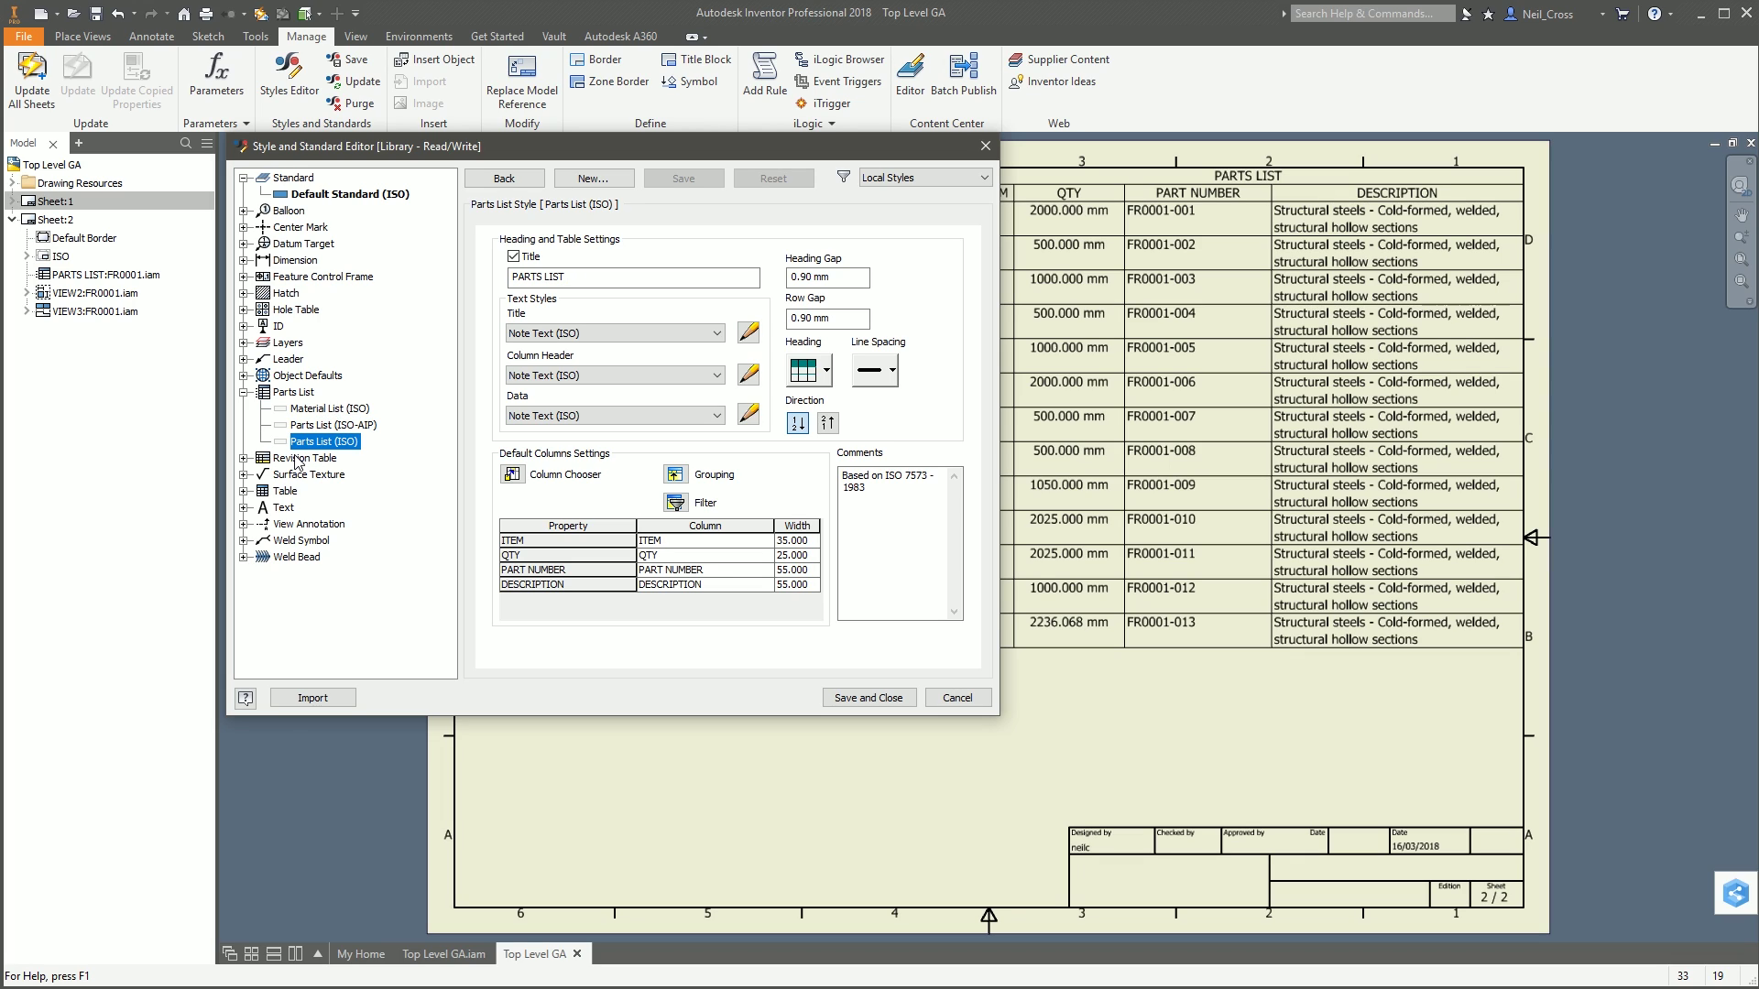
right_click(312, 446)
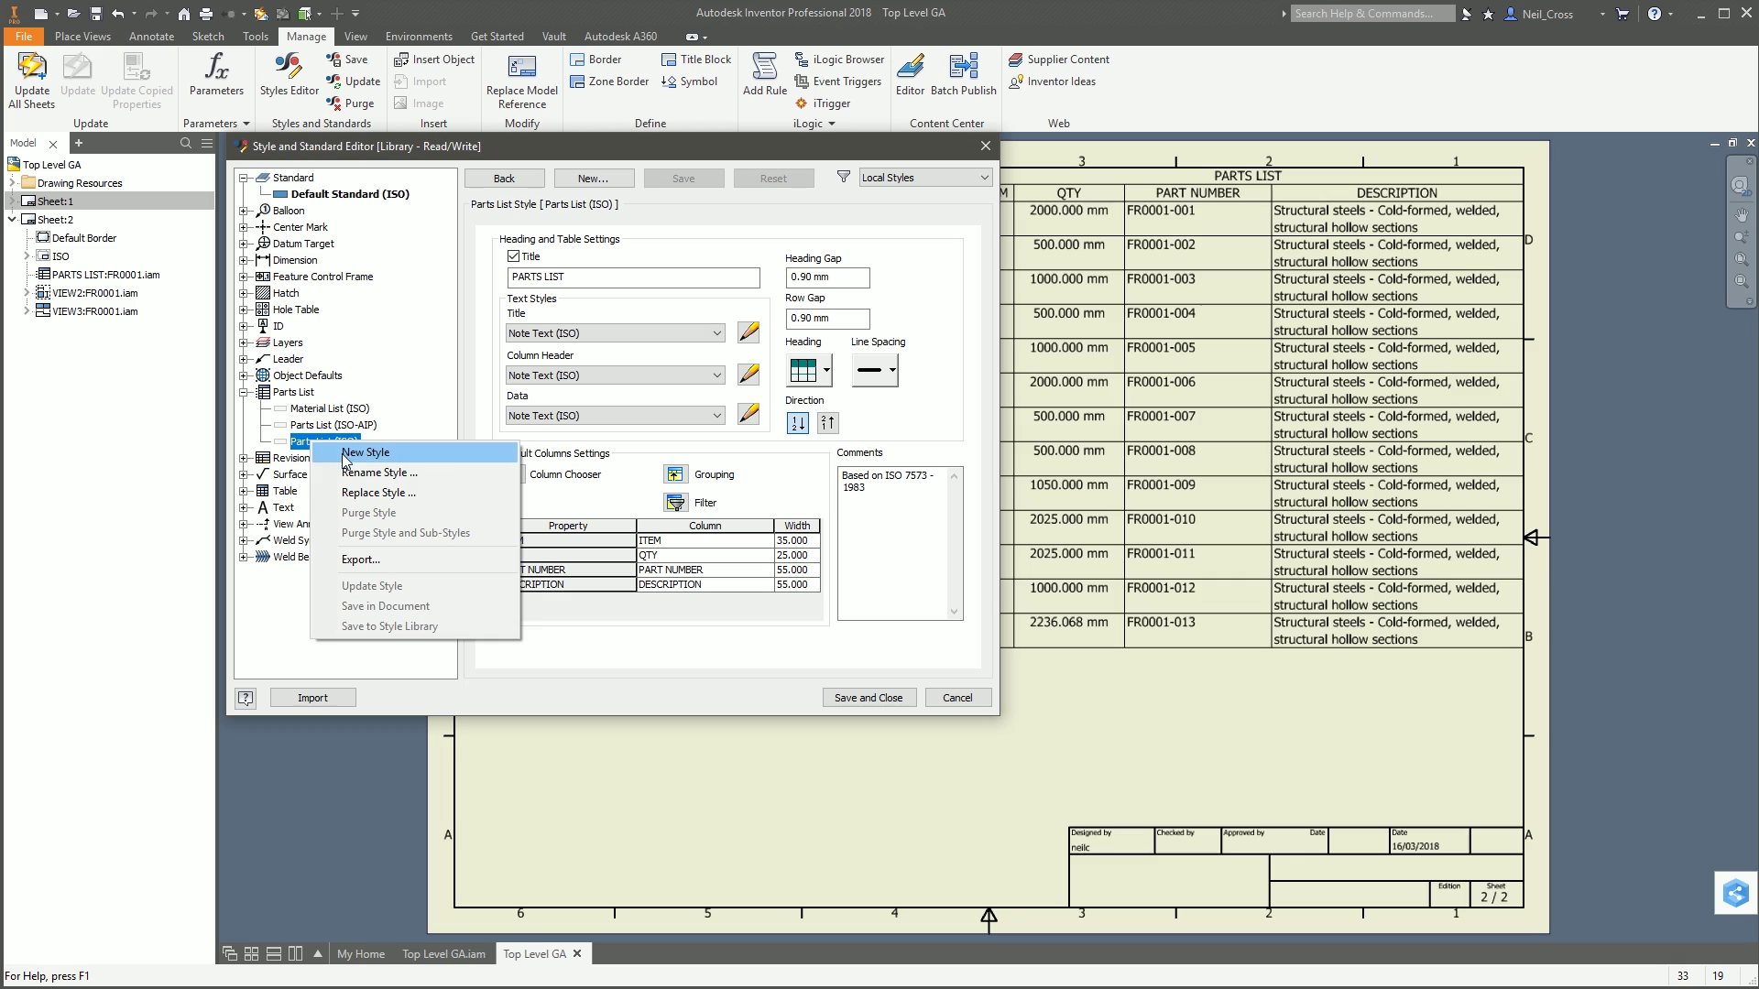
left_click(362, 455)
type("FRAME GEN")
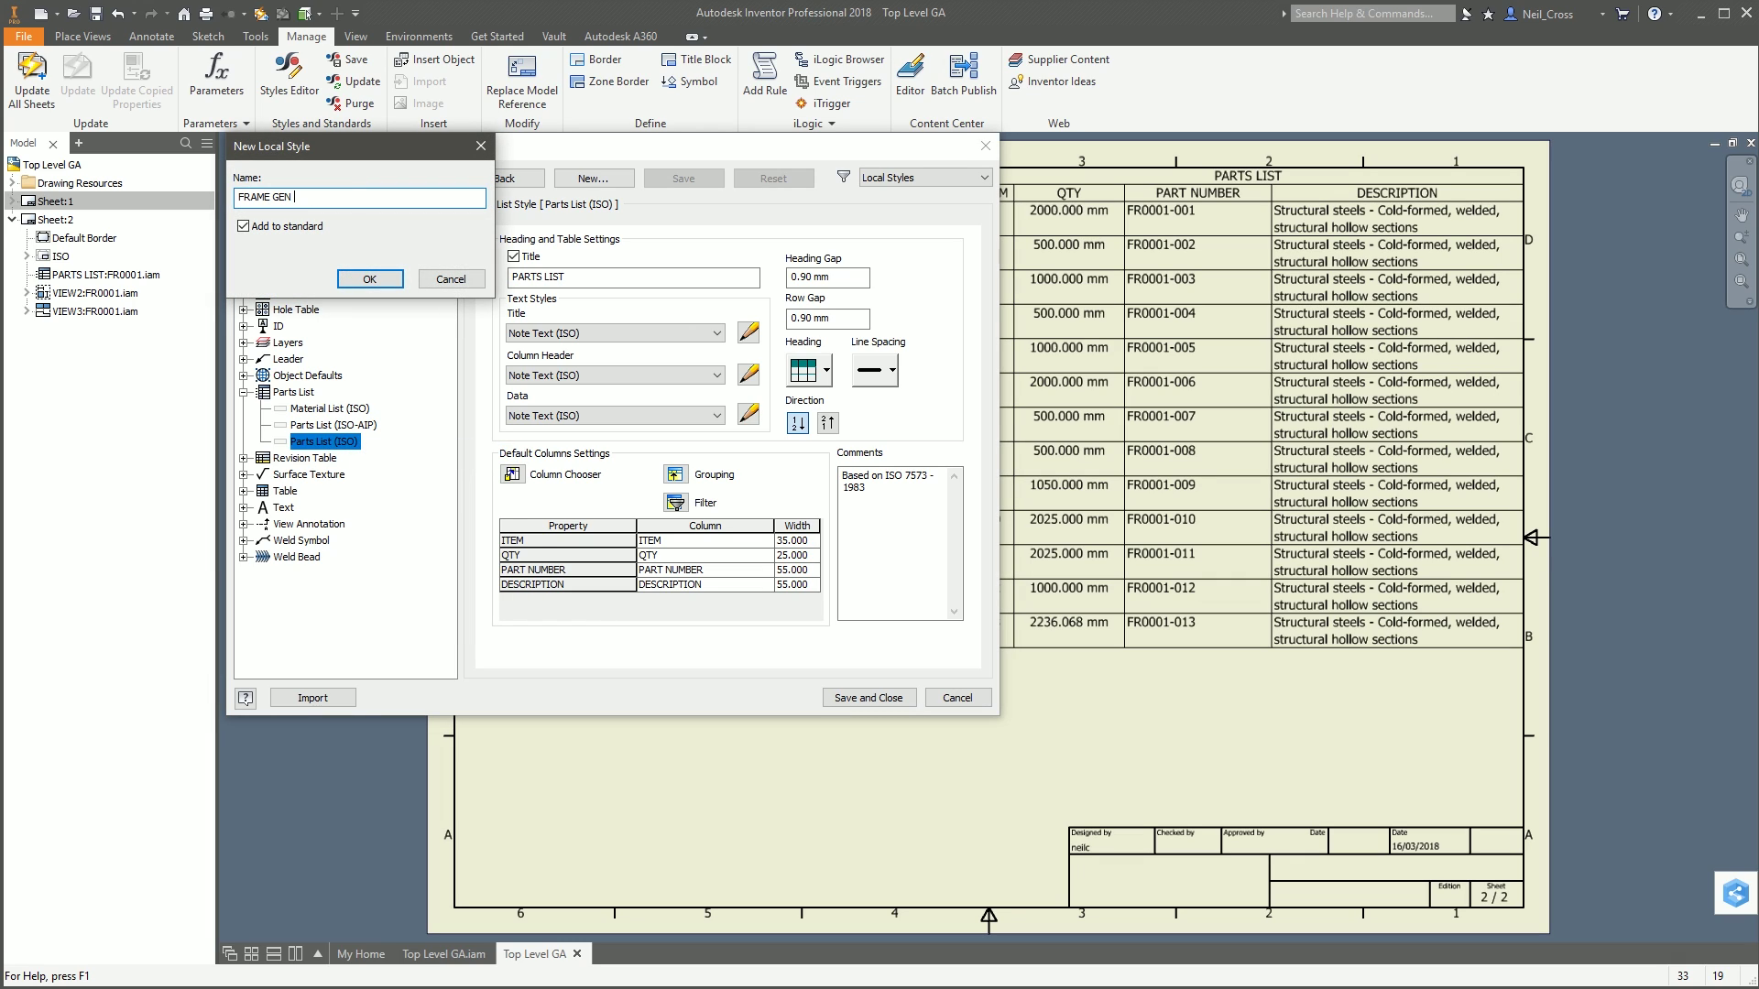
type(" PARTS LIST")
left_click(370, 280)
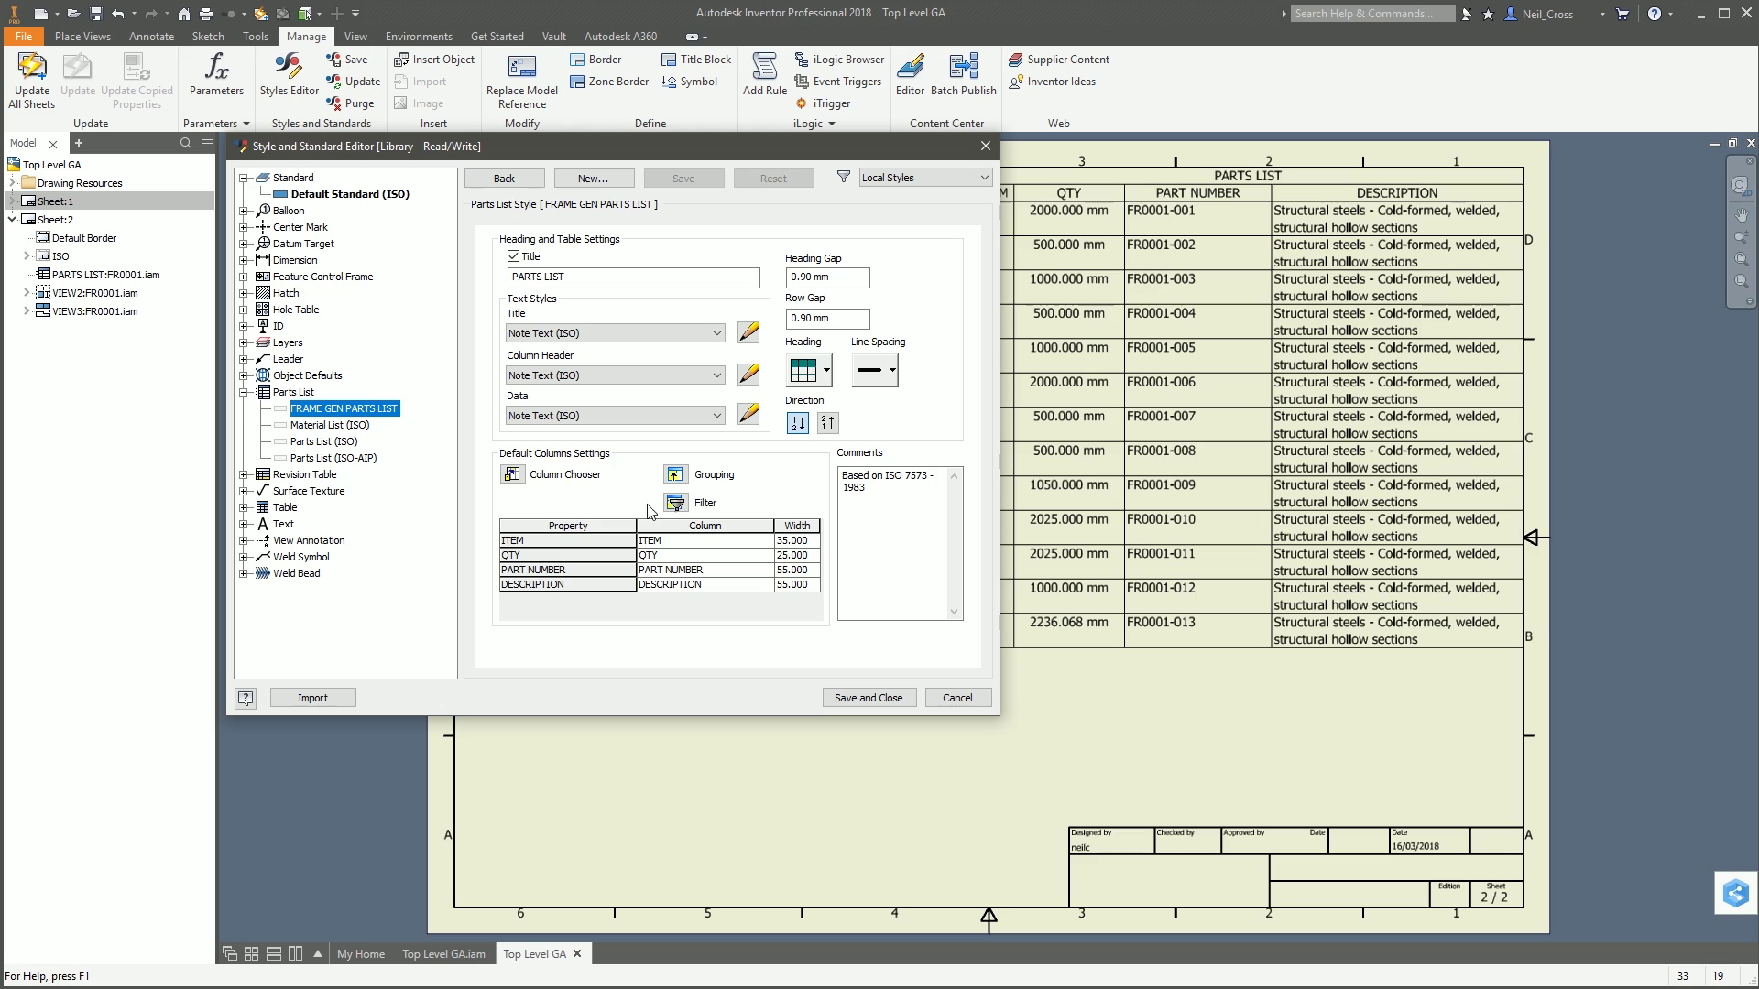
Step: Remove PART NUMBER from the new style's selected properties and place DESCRIPTION ahead of QTY
left_click(513, 475)
left_click(622, 265)
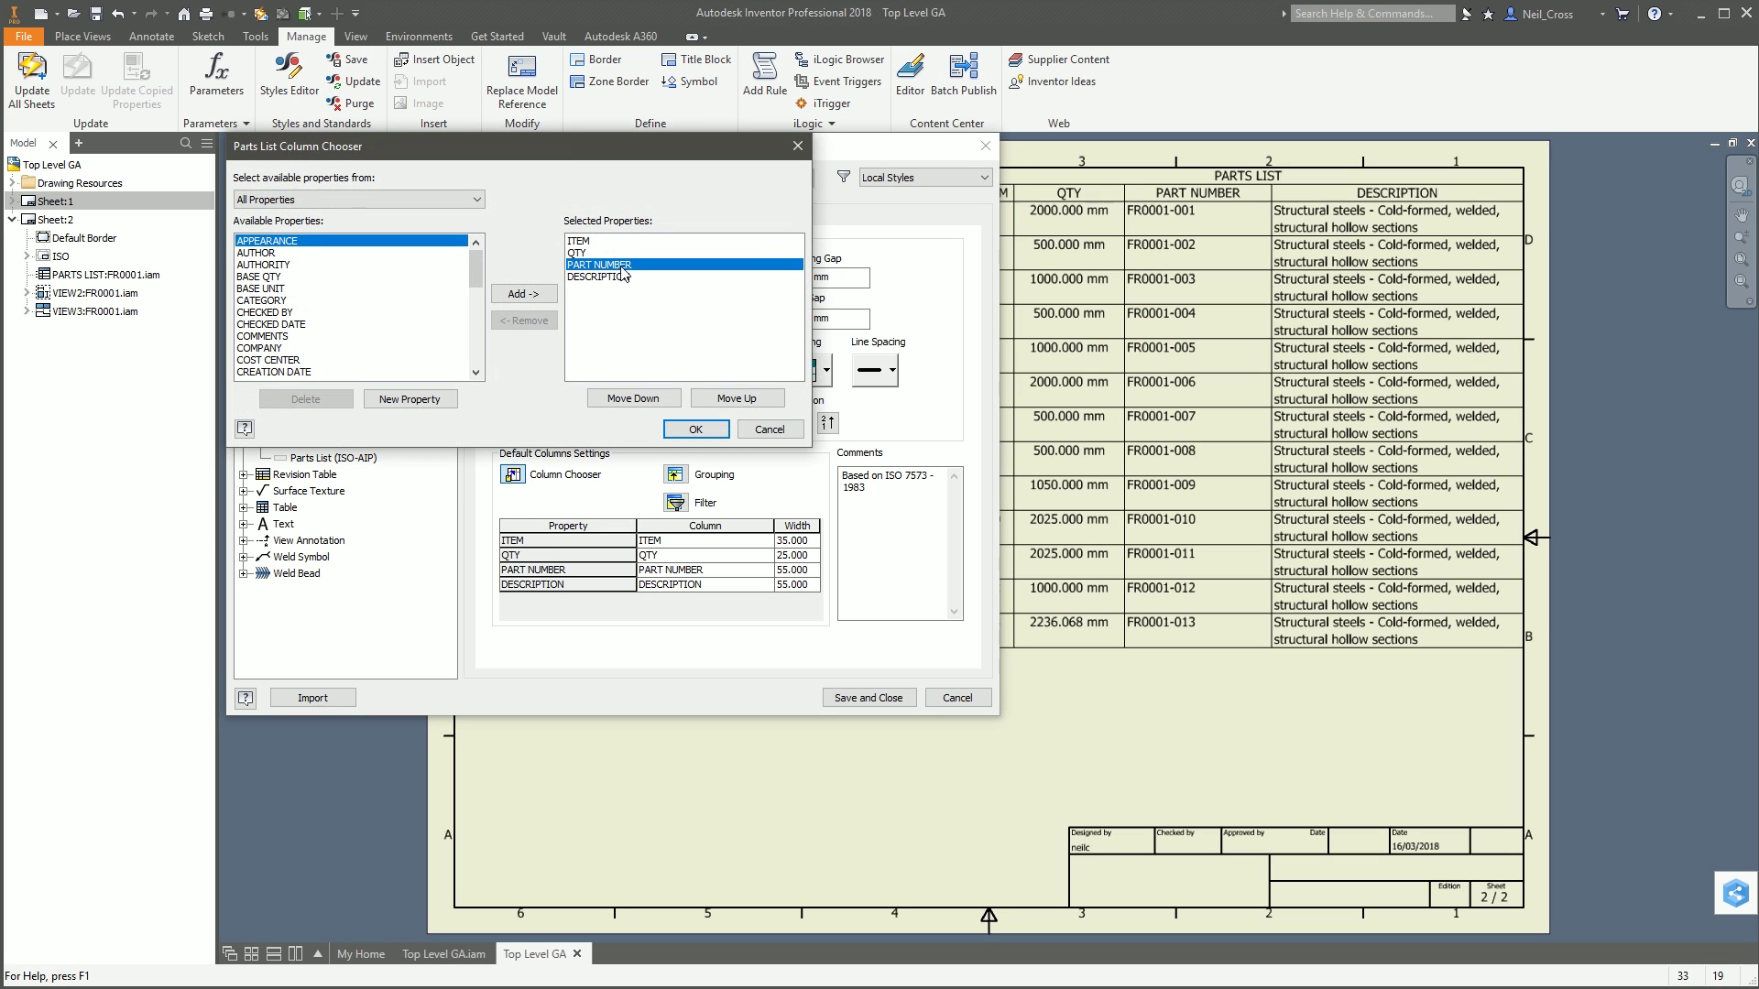
left_click(527, 320)
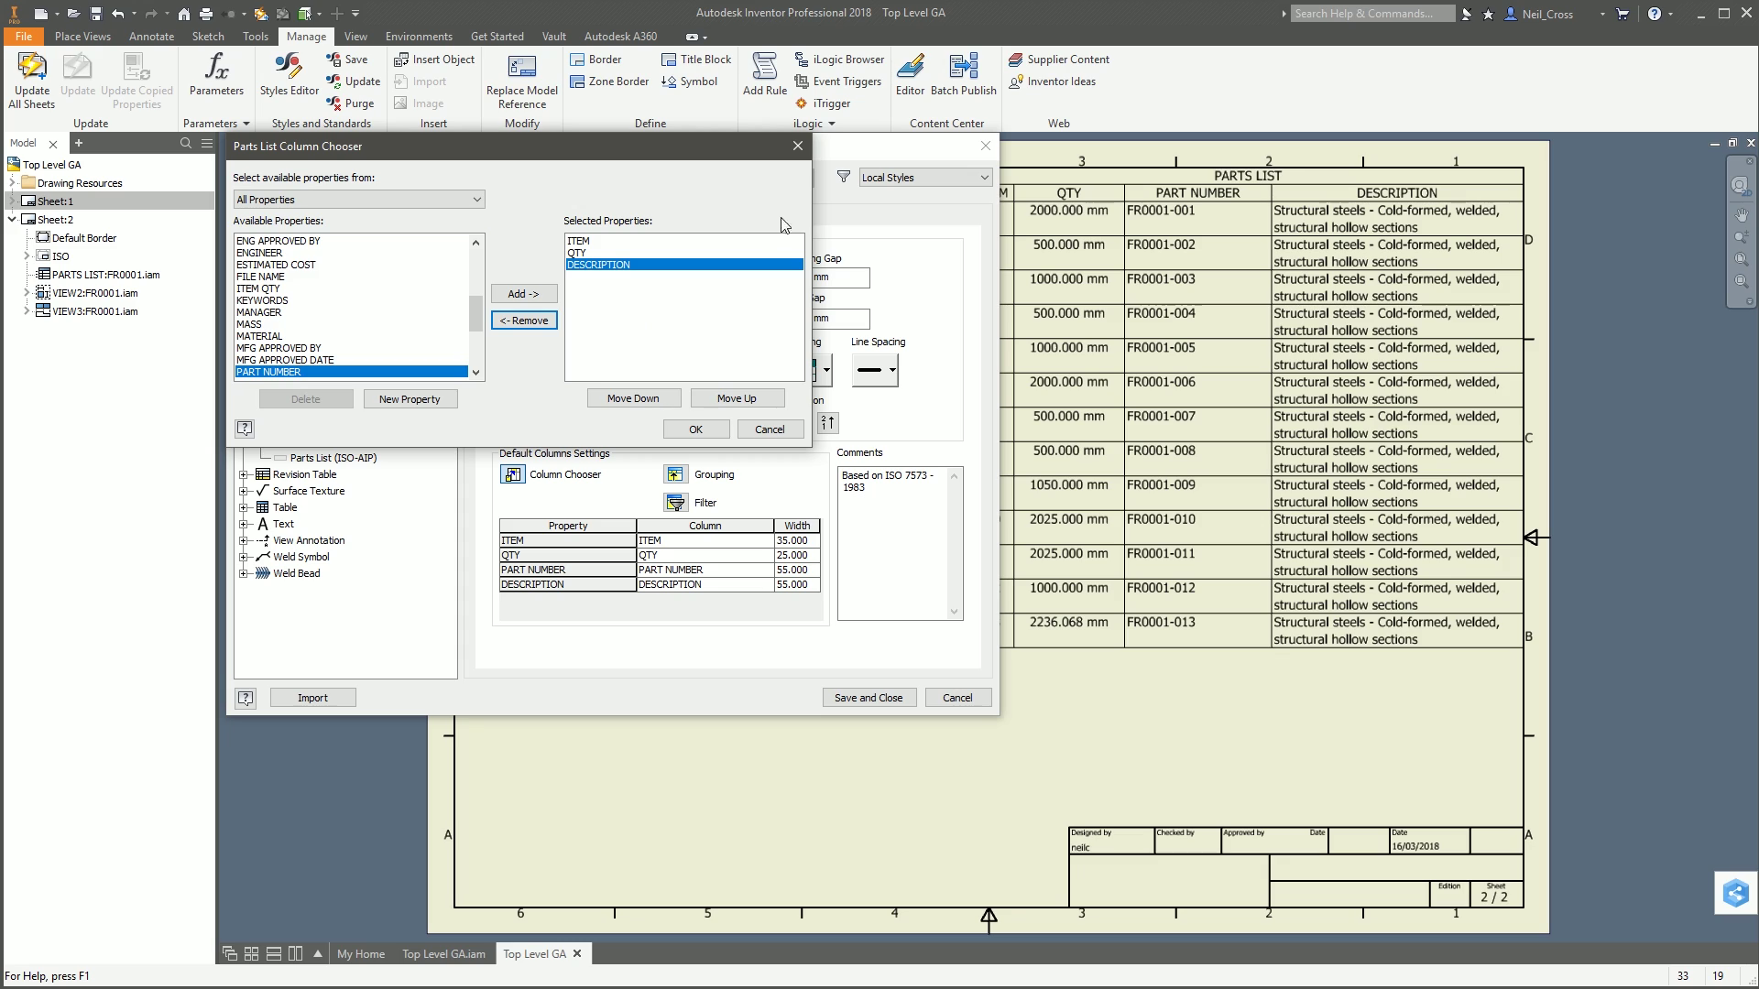
left_click(696, 399)
left_click(586, 265)
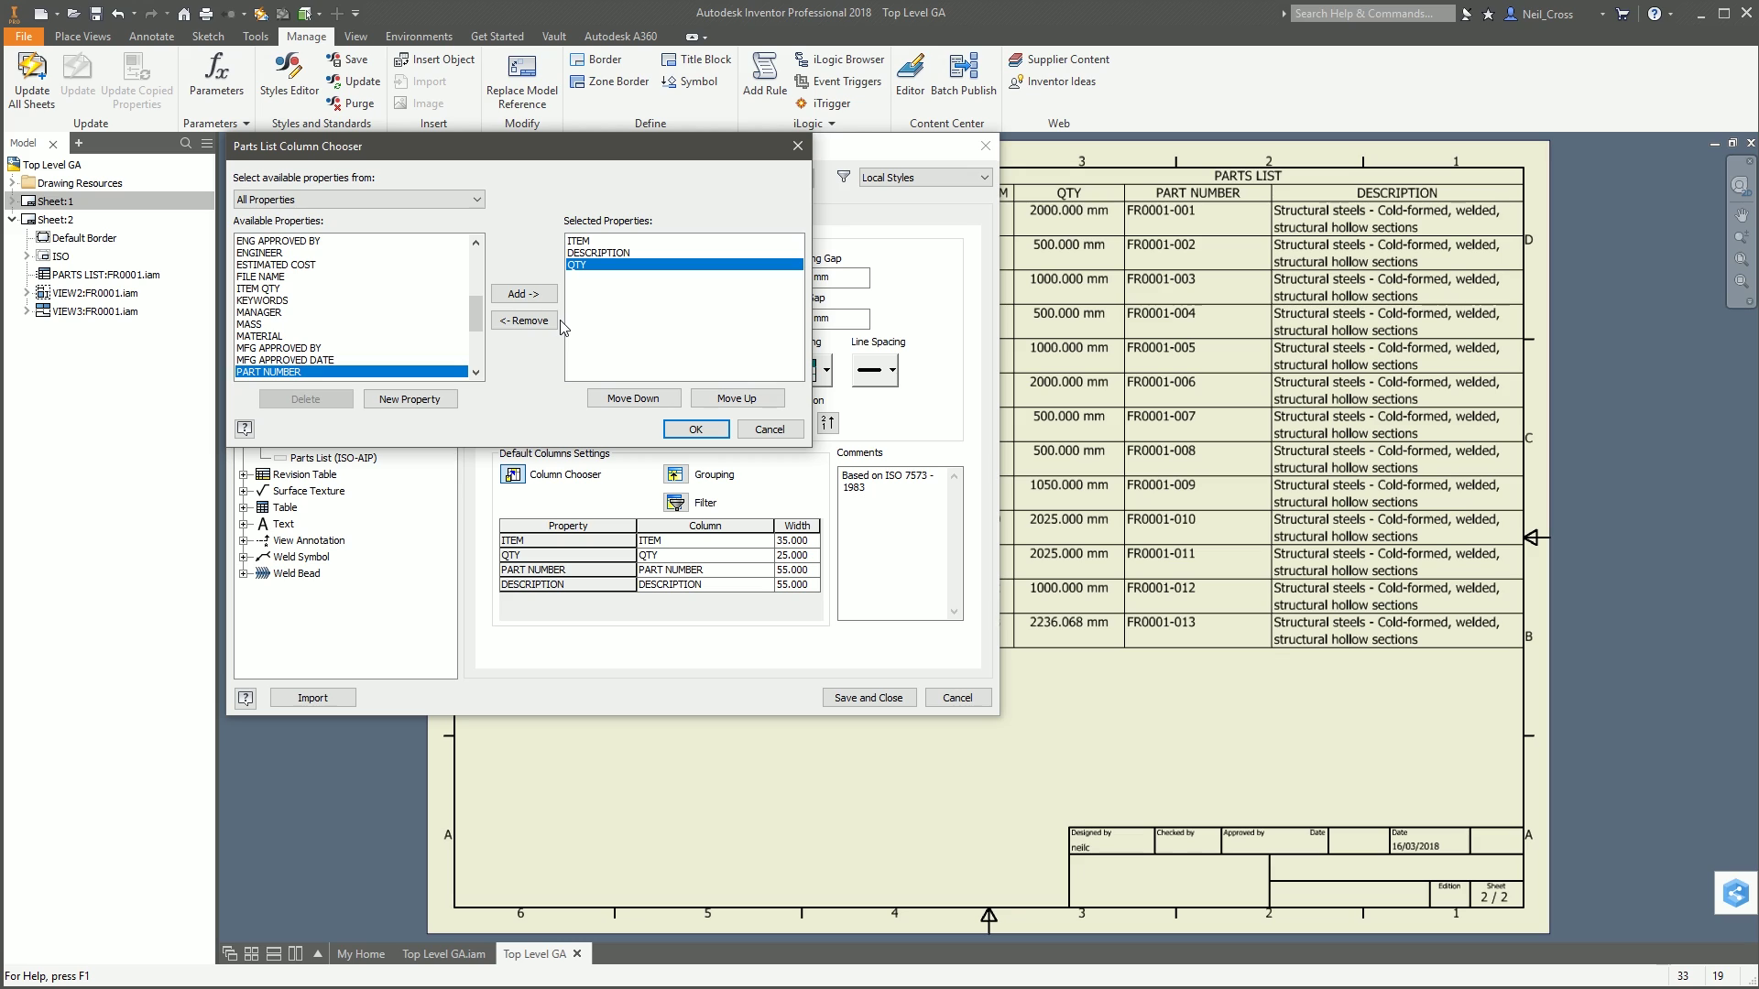
Step: Replace the QTY property with UNIT QTY in the style's selected columns and accept the column selection
left_click_drag(475, 314, 476, 348)
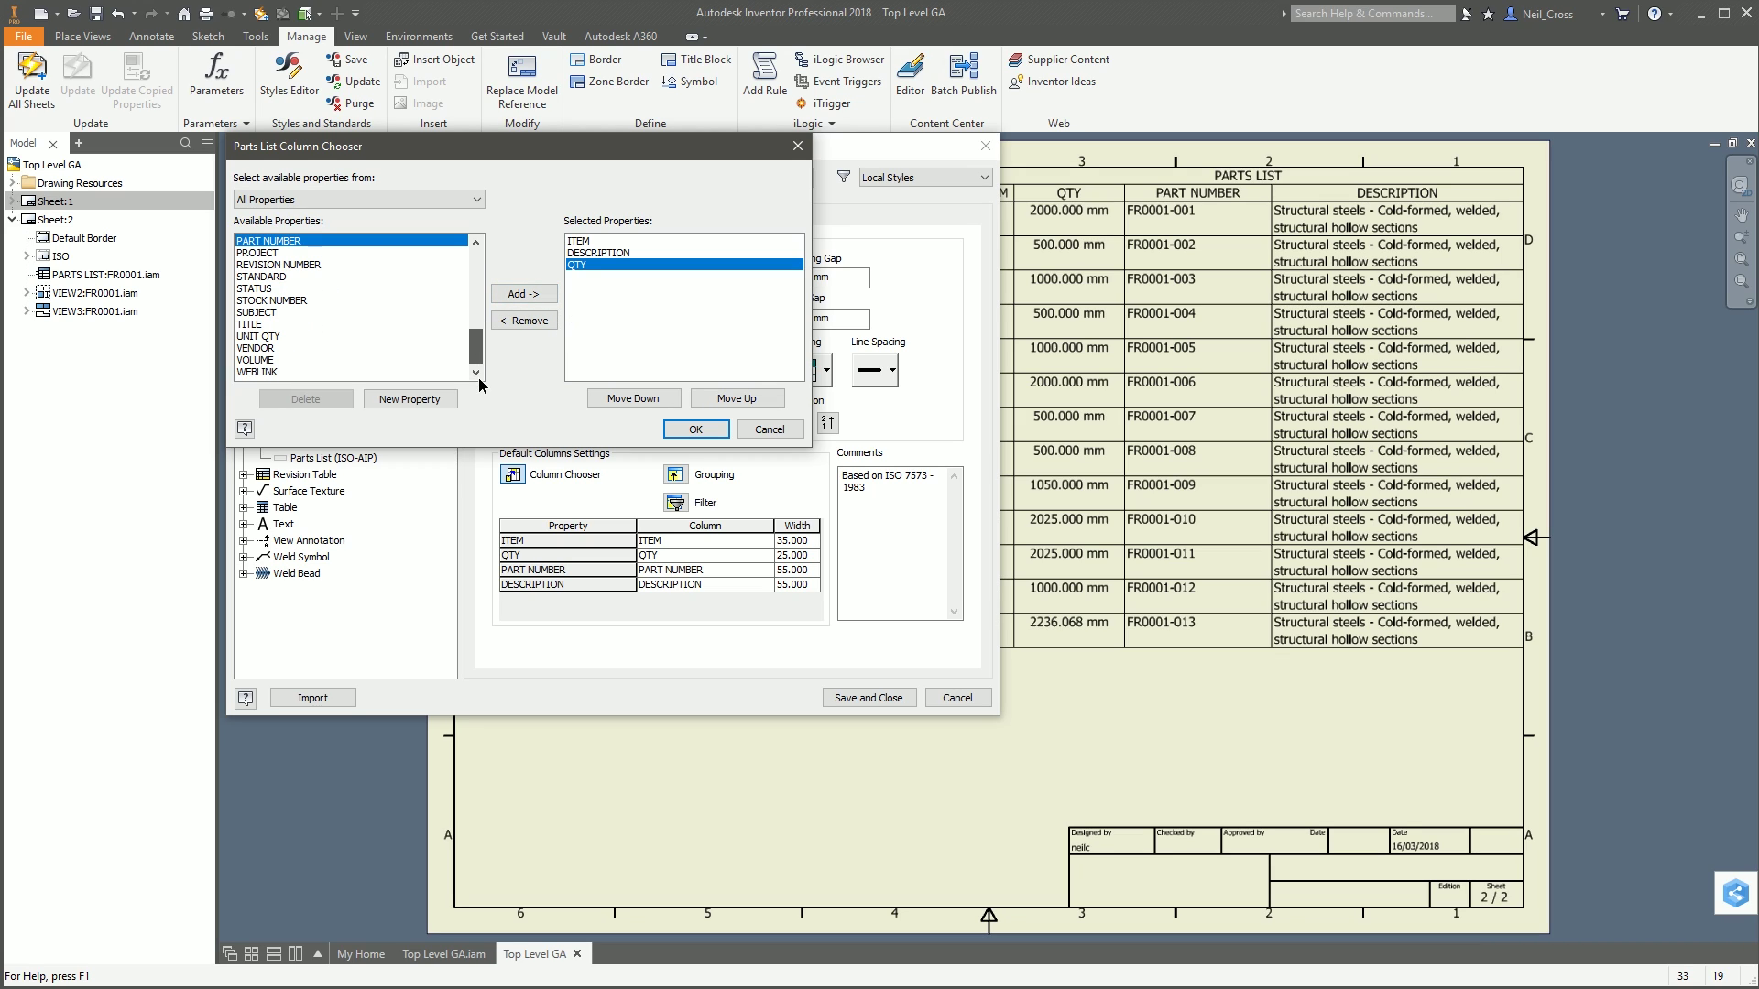
left_click(275, 336)
left_click(524, 294)
left_click(586, 265)
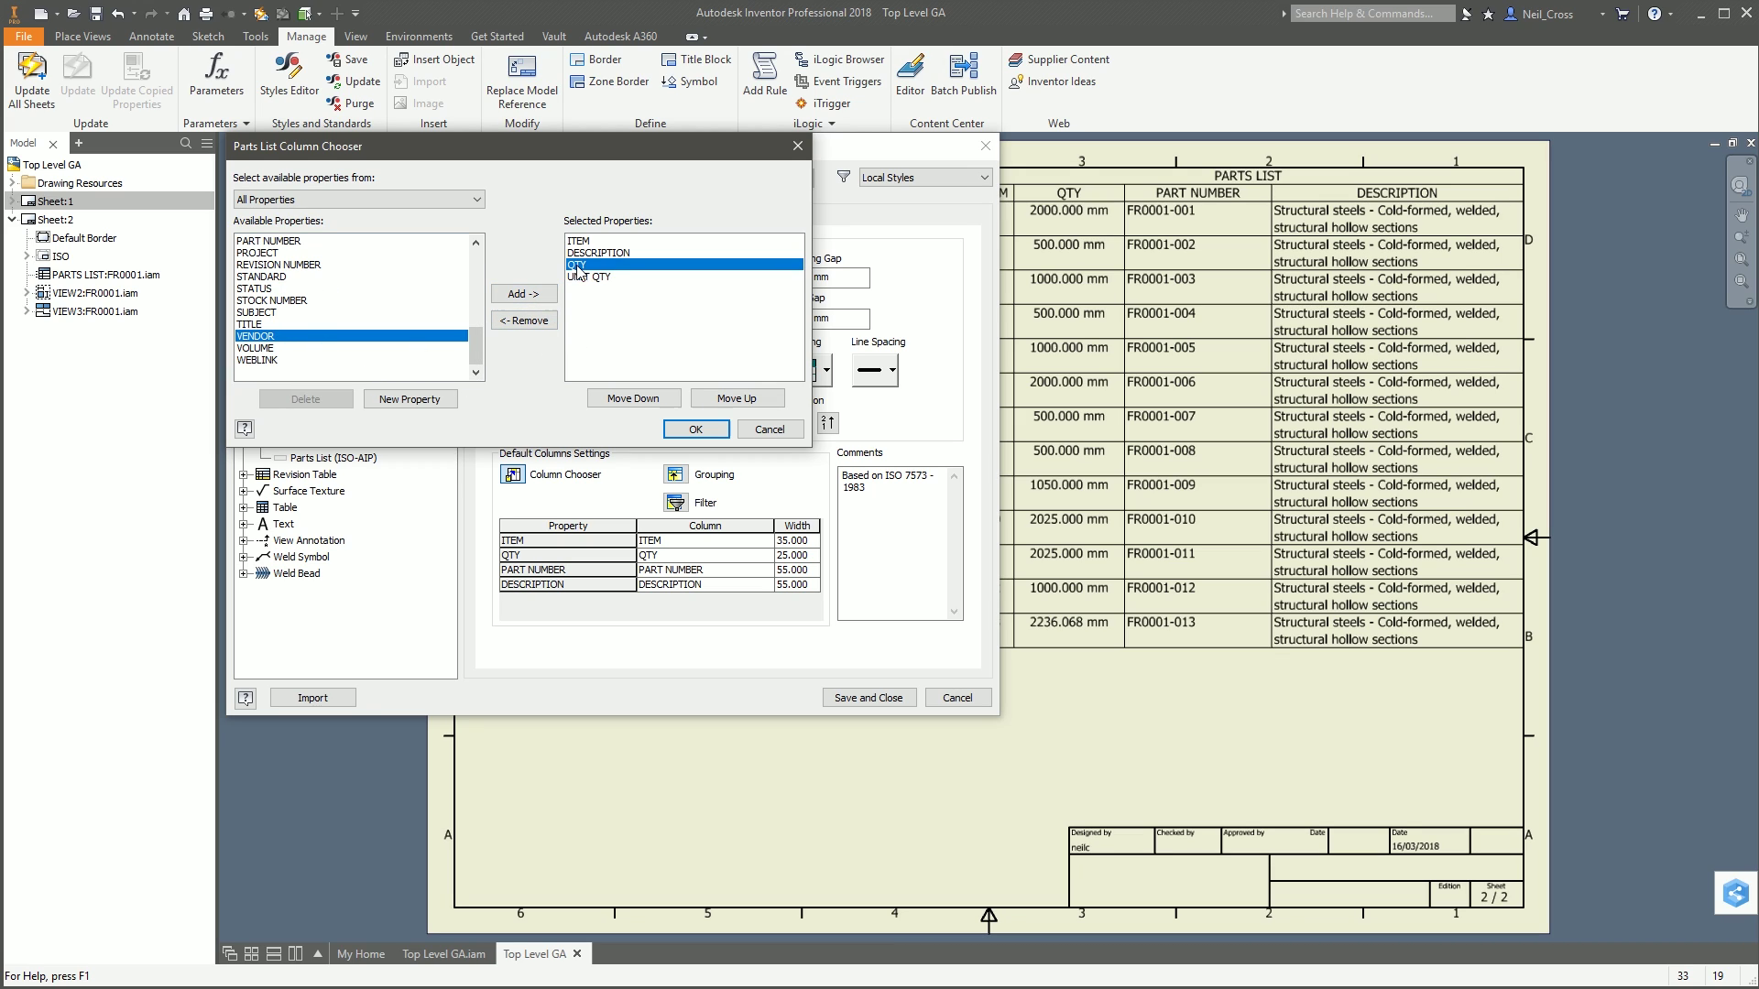
left_click(524, 321)
left_click(696, 429)
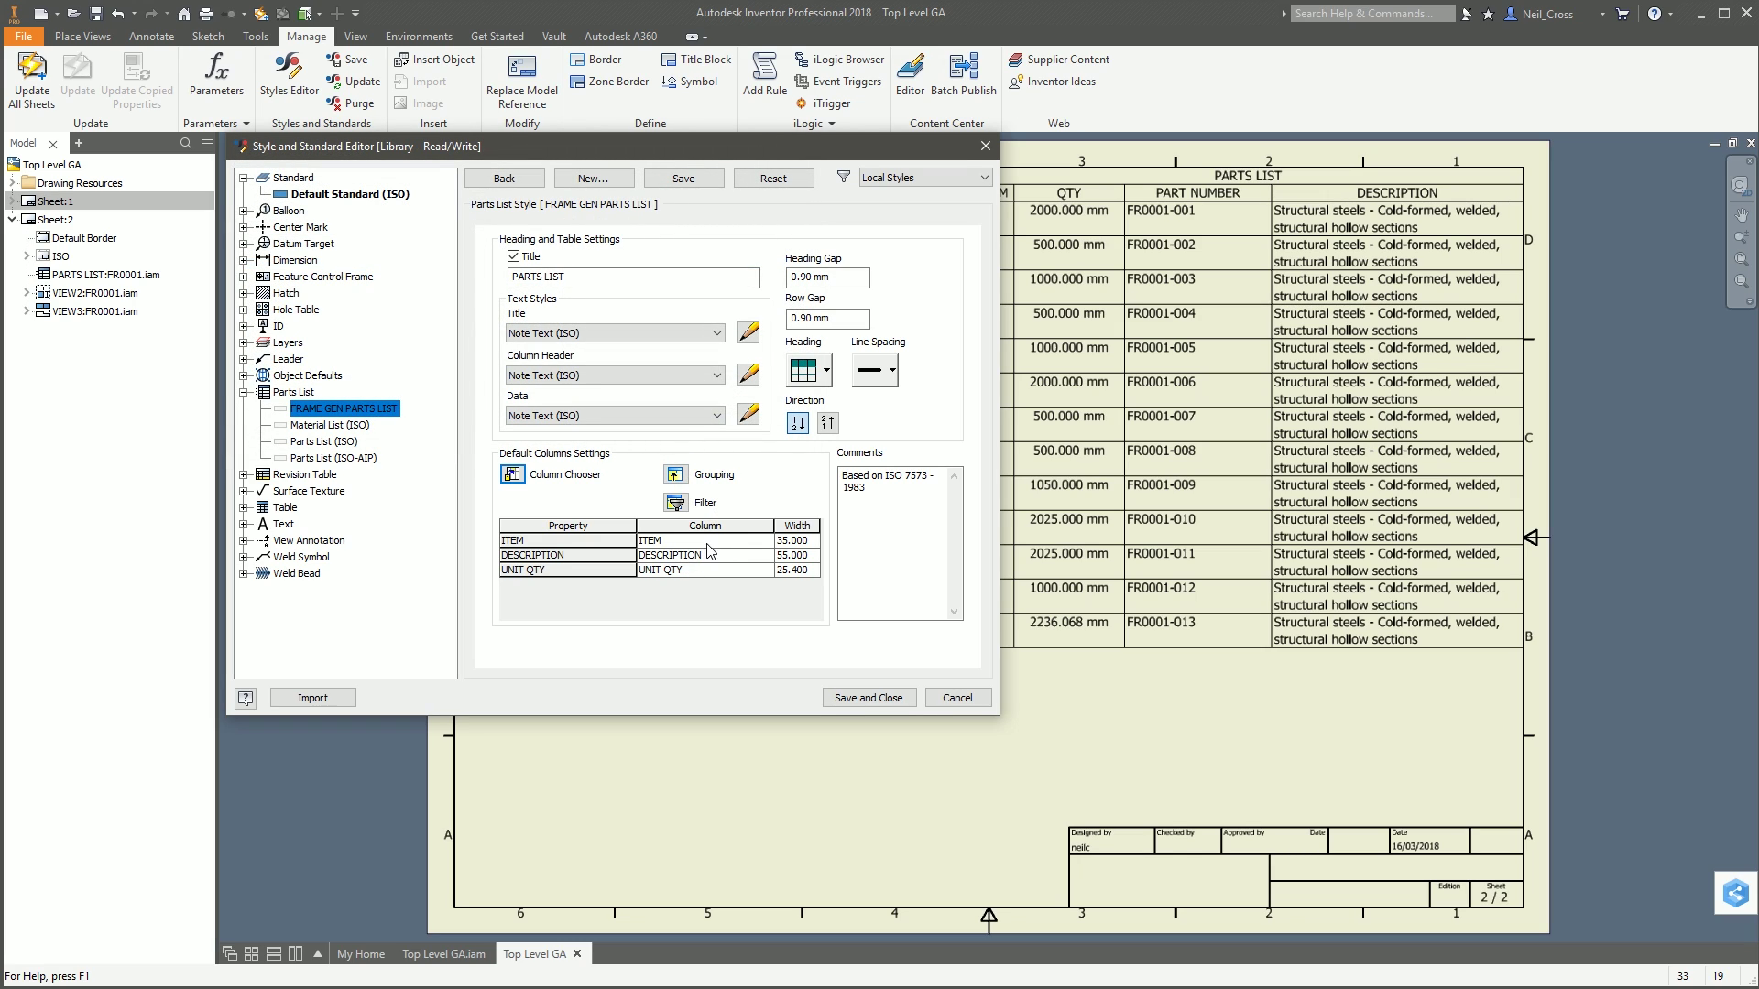
Step: Enable value substitution for the UNIT QTY column using the UNIT QTY property, with Sum of Values when rows are merged
double_click(532, 571)
left_click(381, 190)
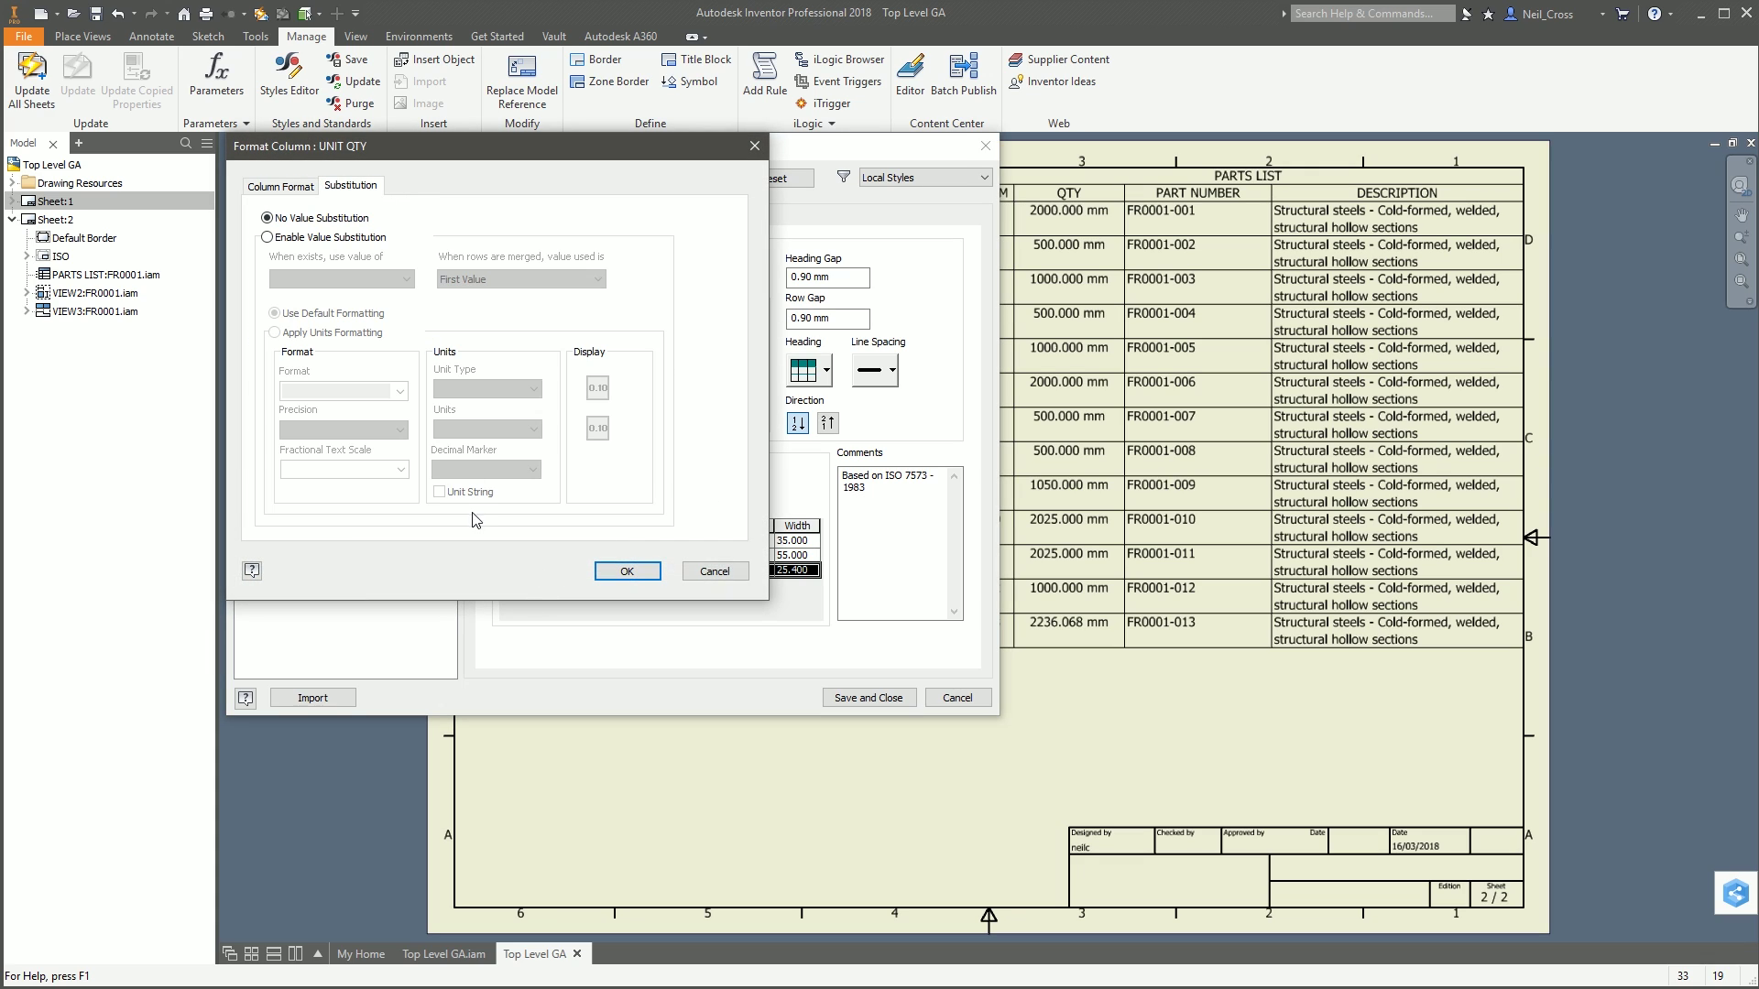
left_click(316, 237)
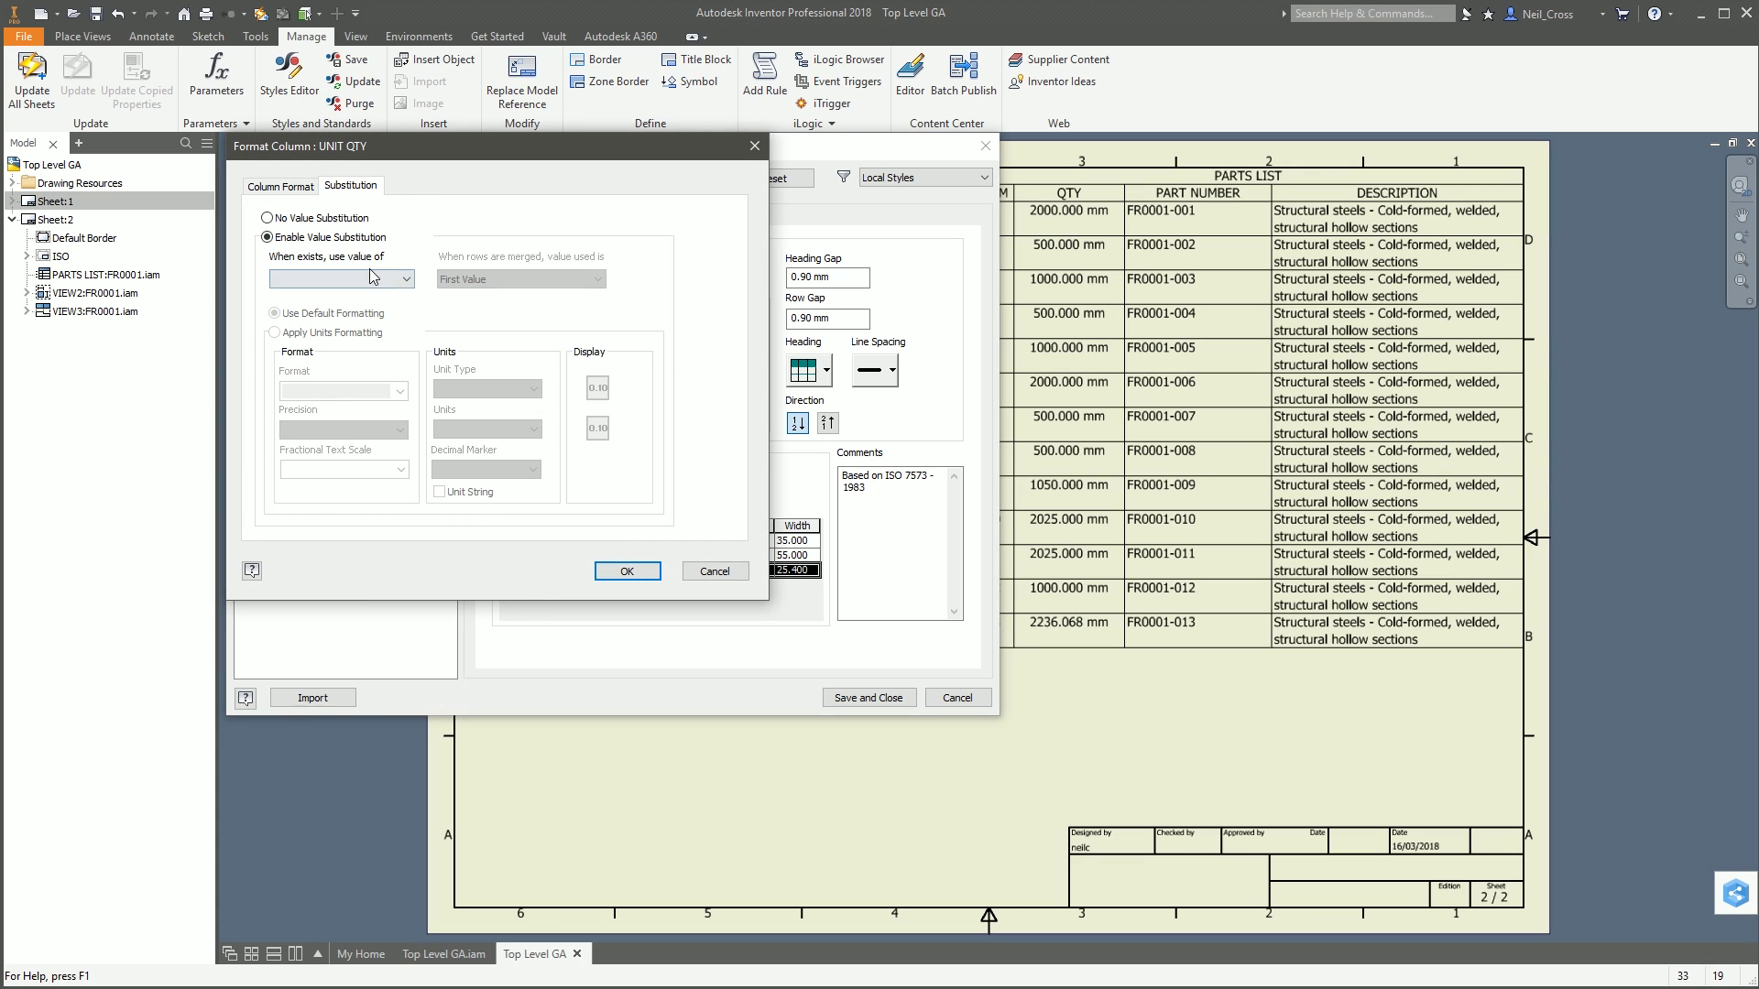
left_click(339, 279)
left_click(311, 296)
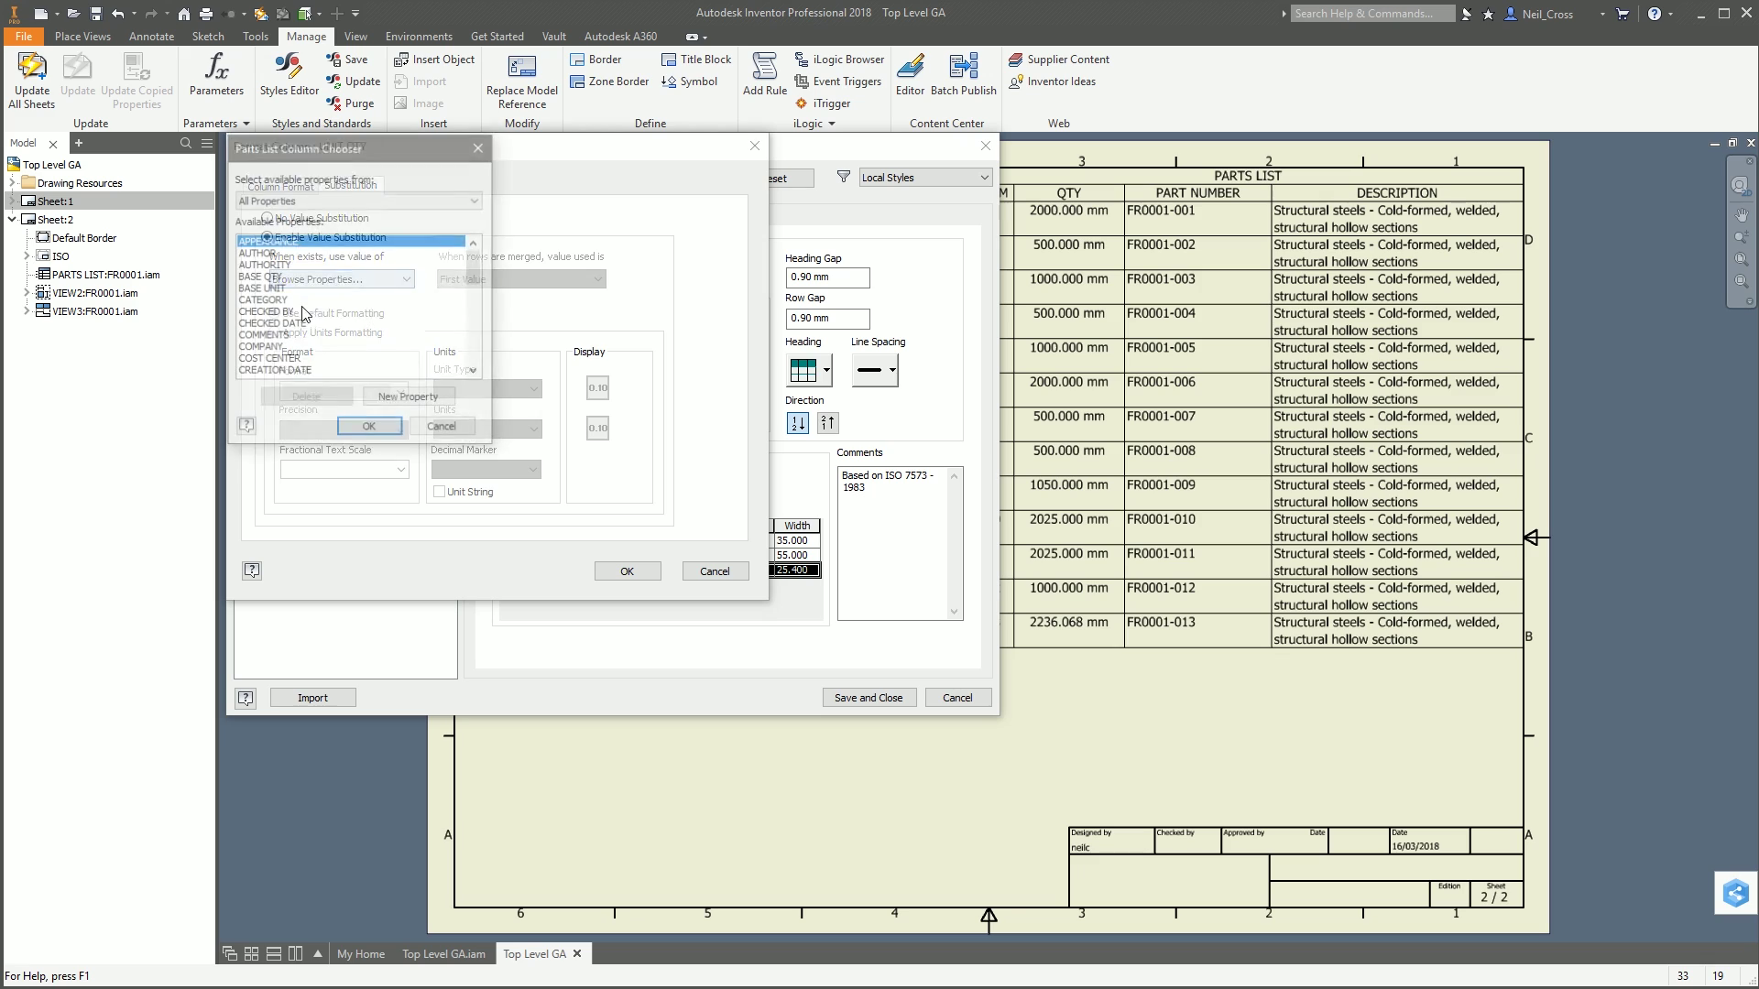
left_click_drag(477, 270, 476, 291)
left_click(398, 348)
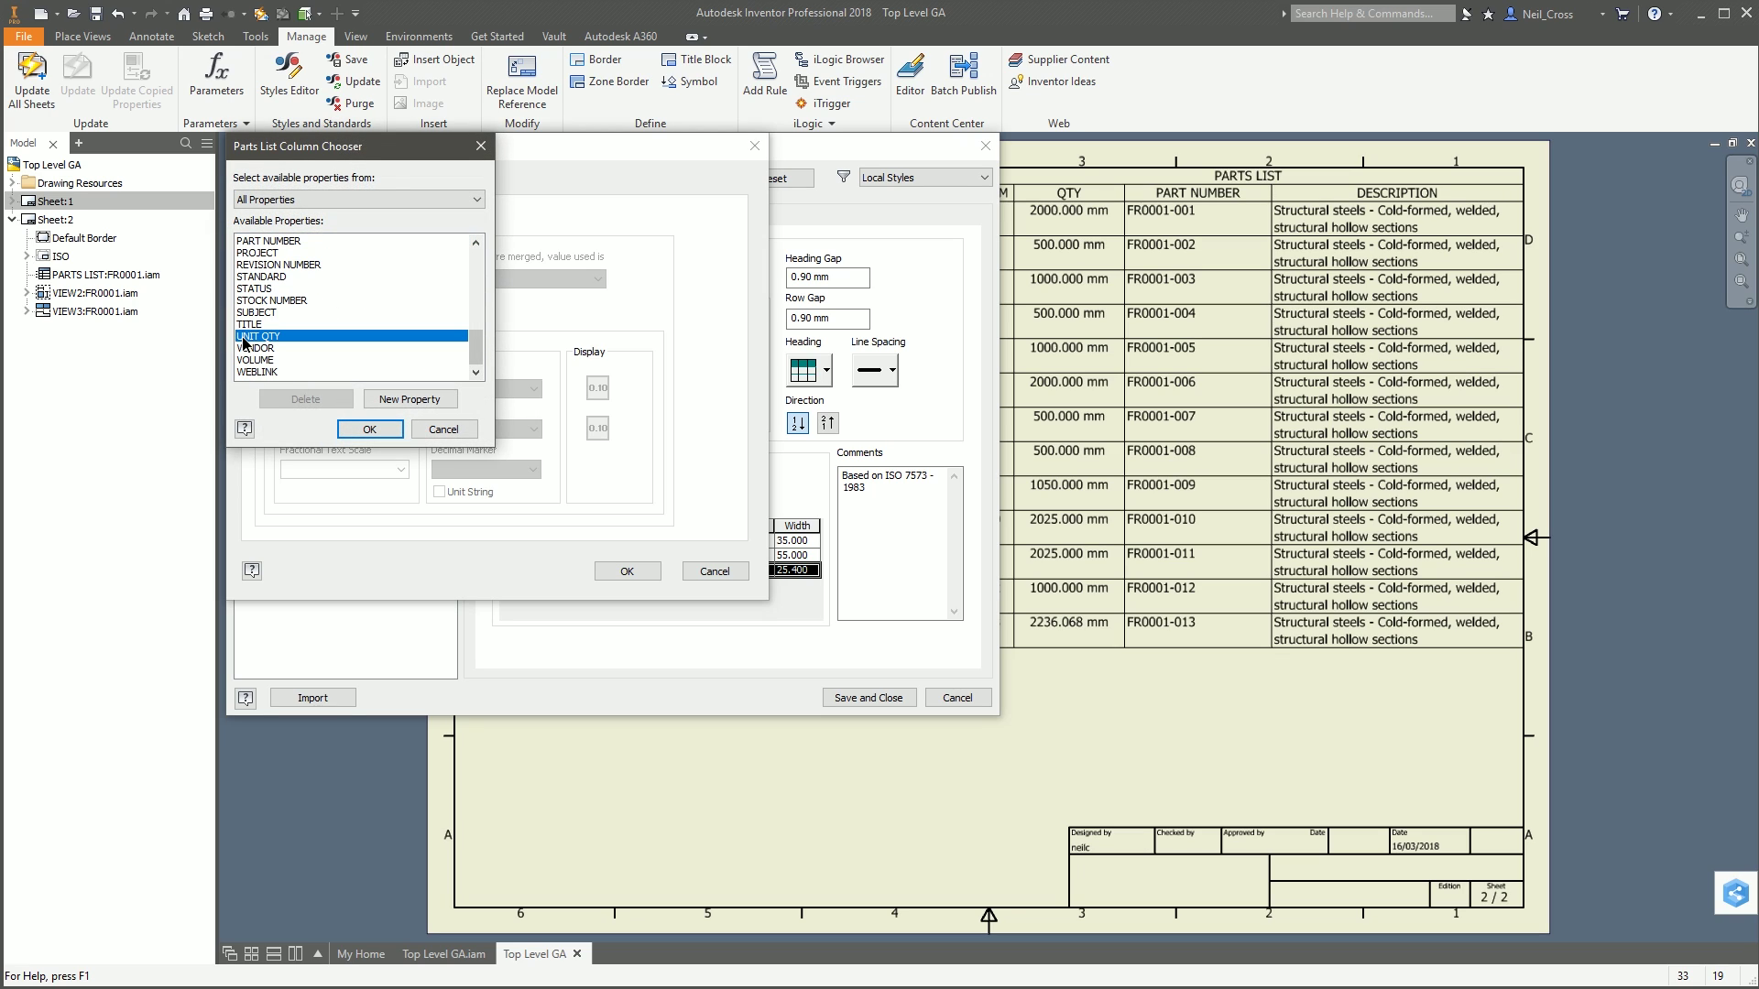
left_click(369, 428)
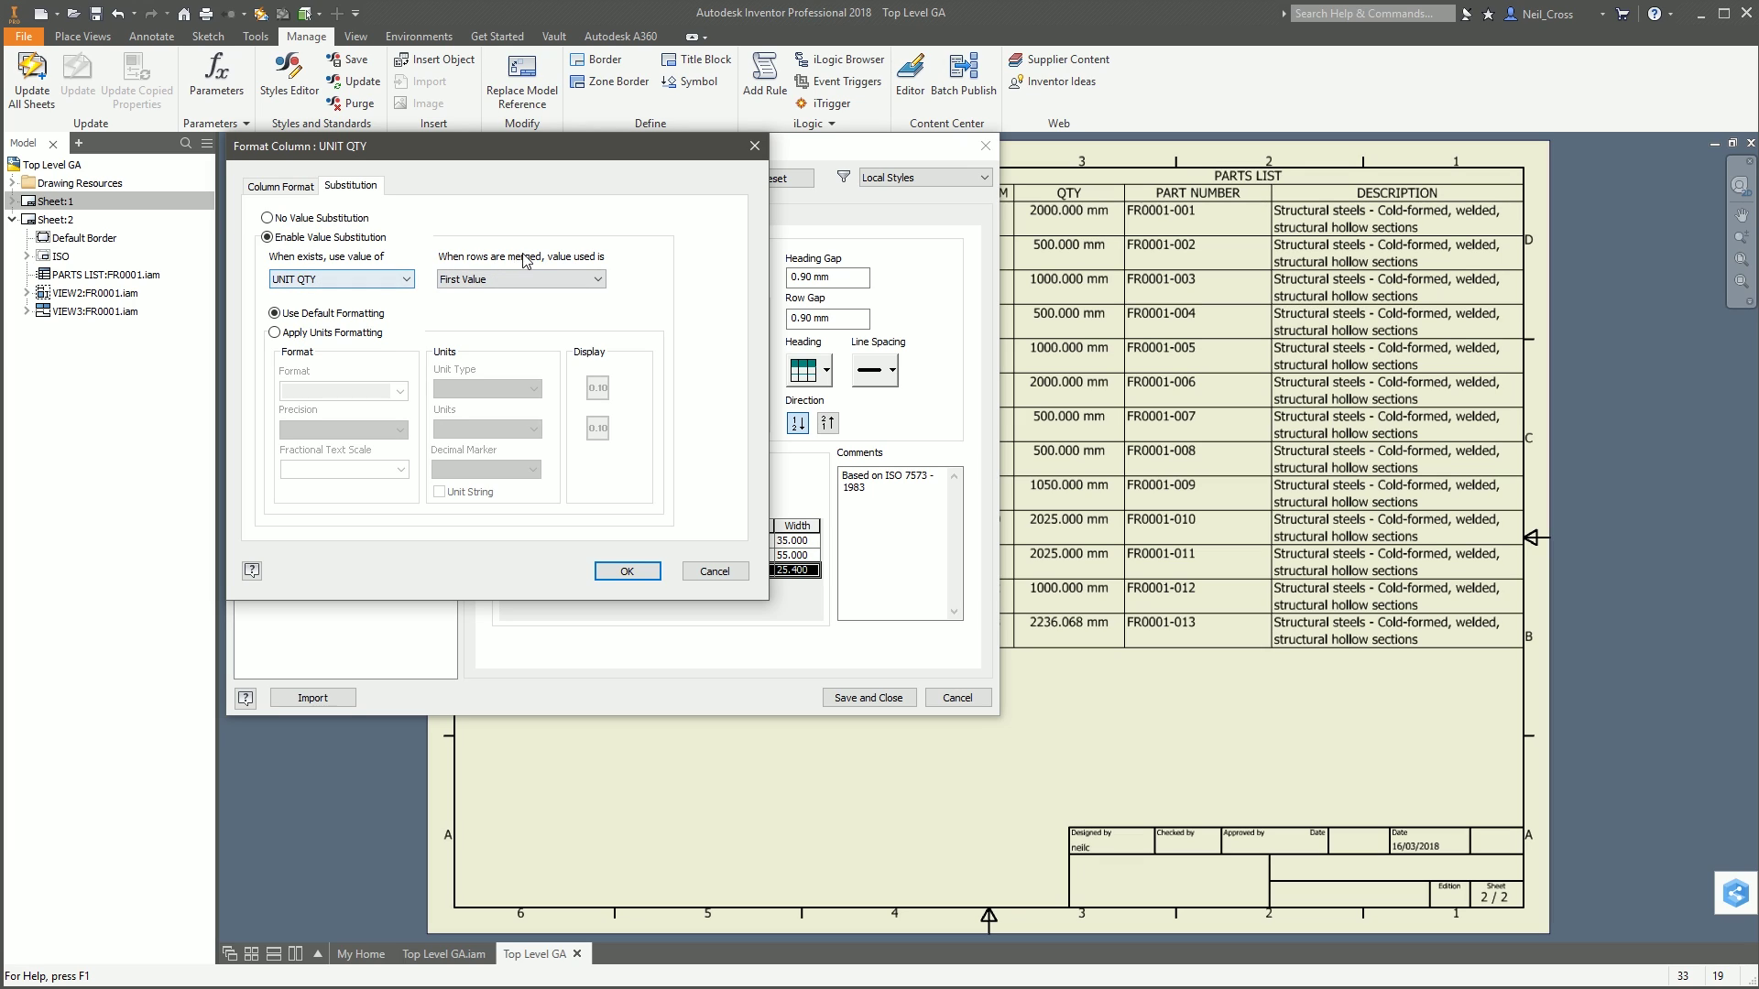
left_click(498, 277)
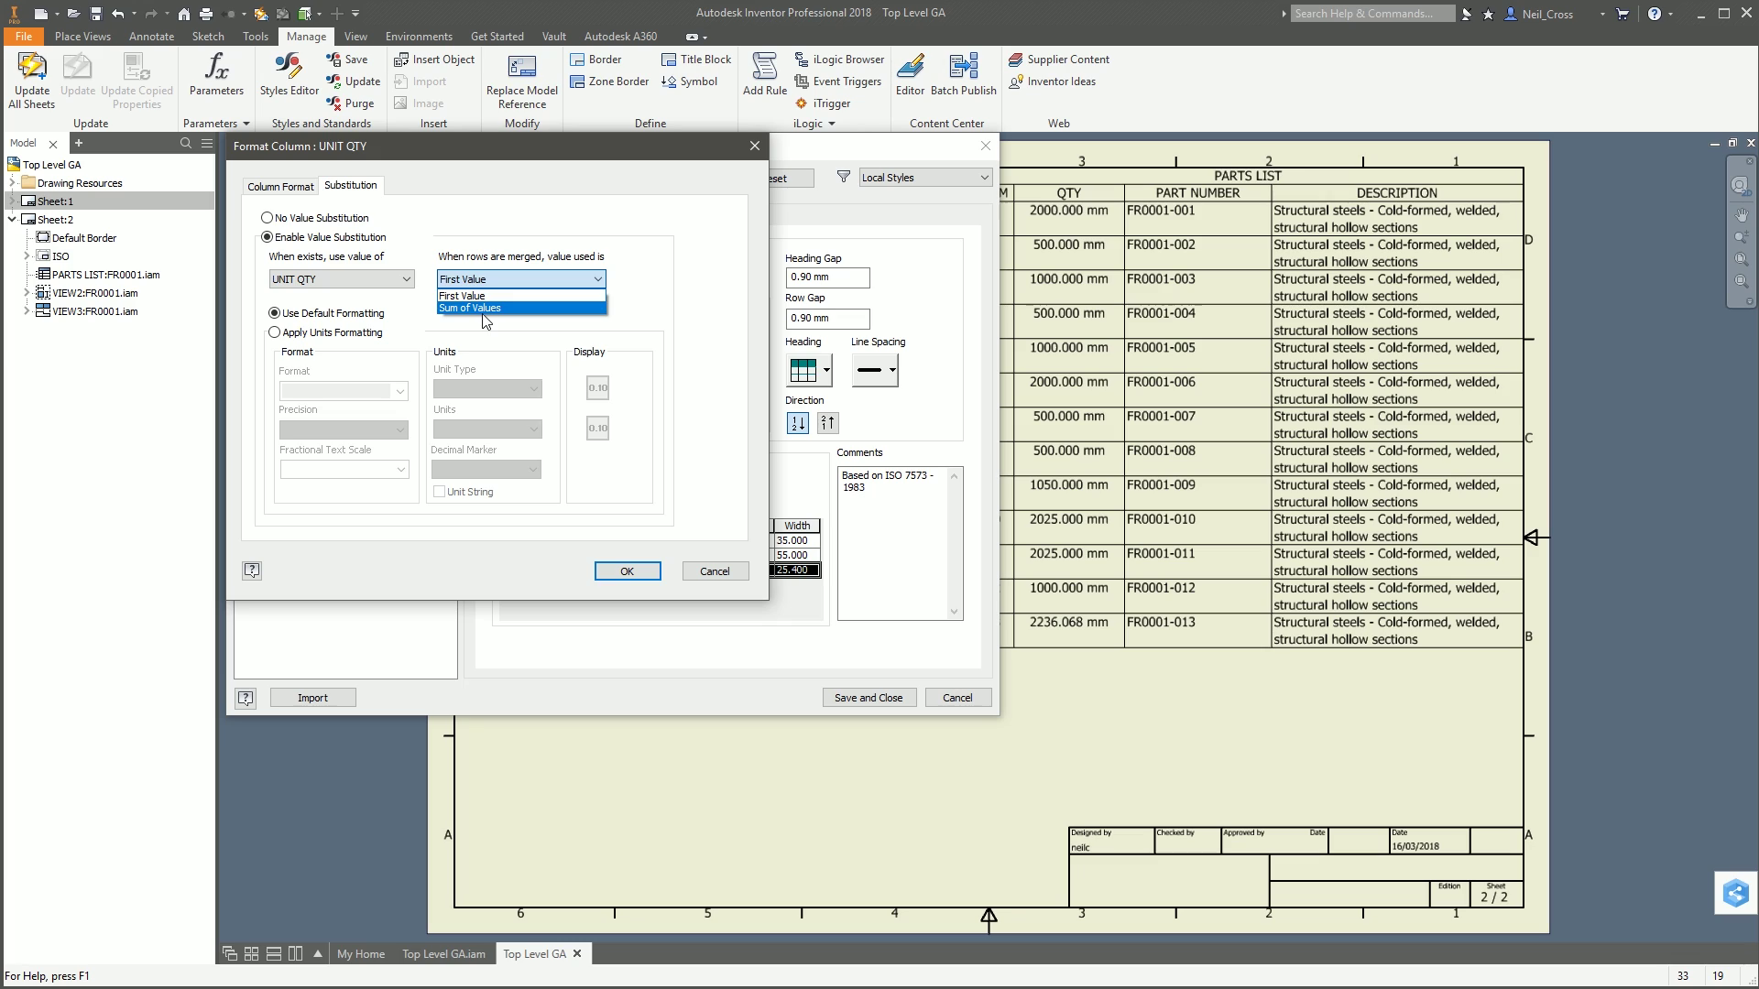
left_click(488, 311)
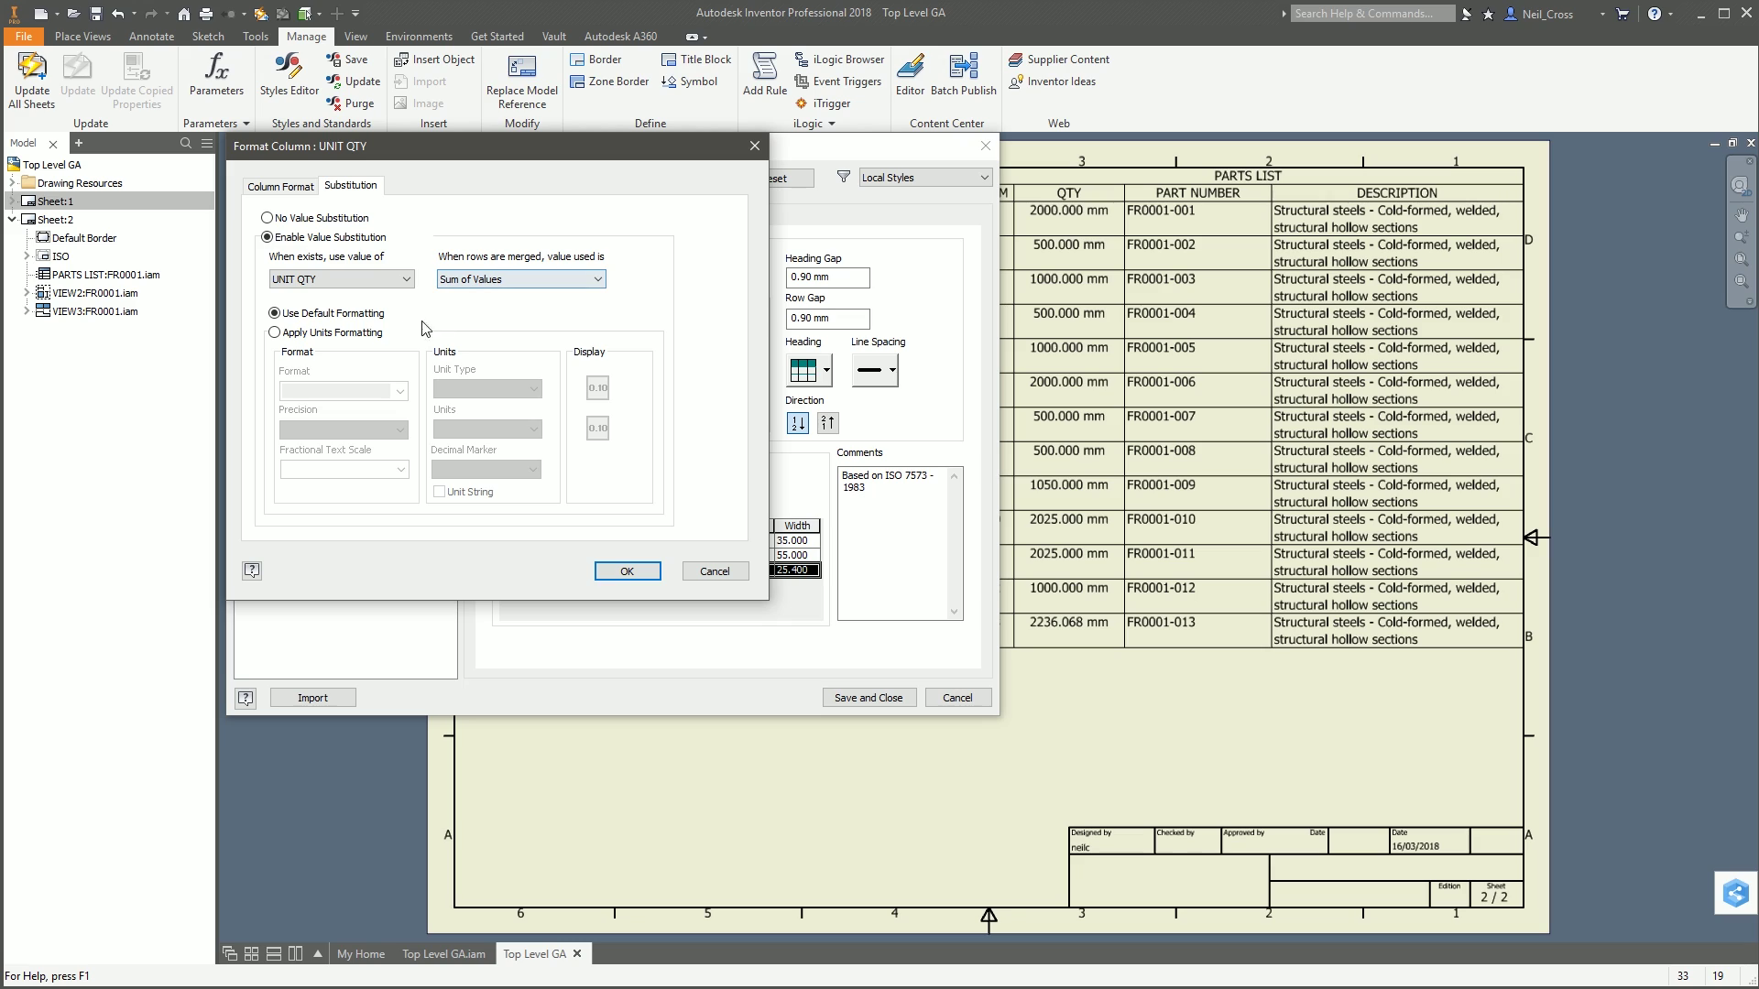
Step: Apply units formatting to the substituted UNIT QTY value as Length in m with a period decimal marker
left_click(363, 335)
left_click(488, 390)
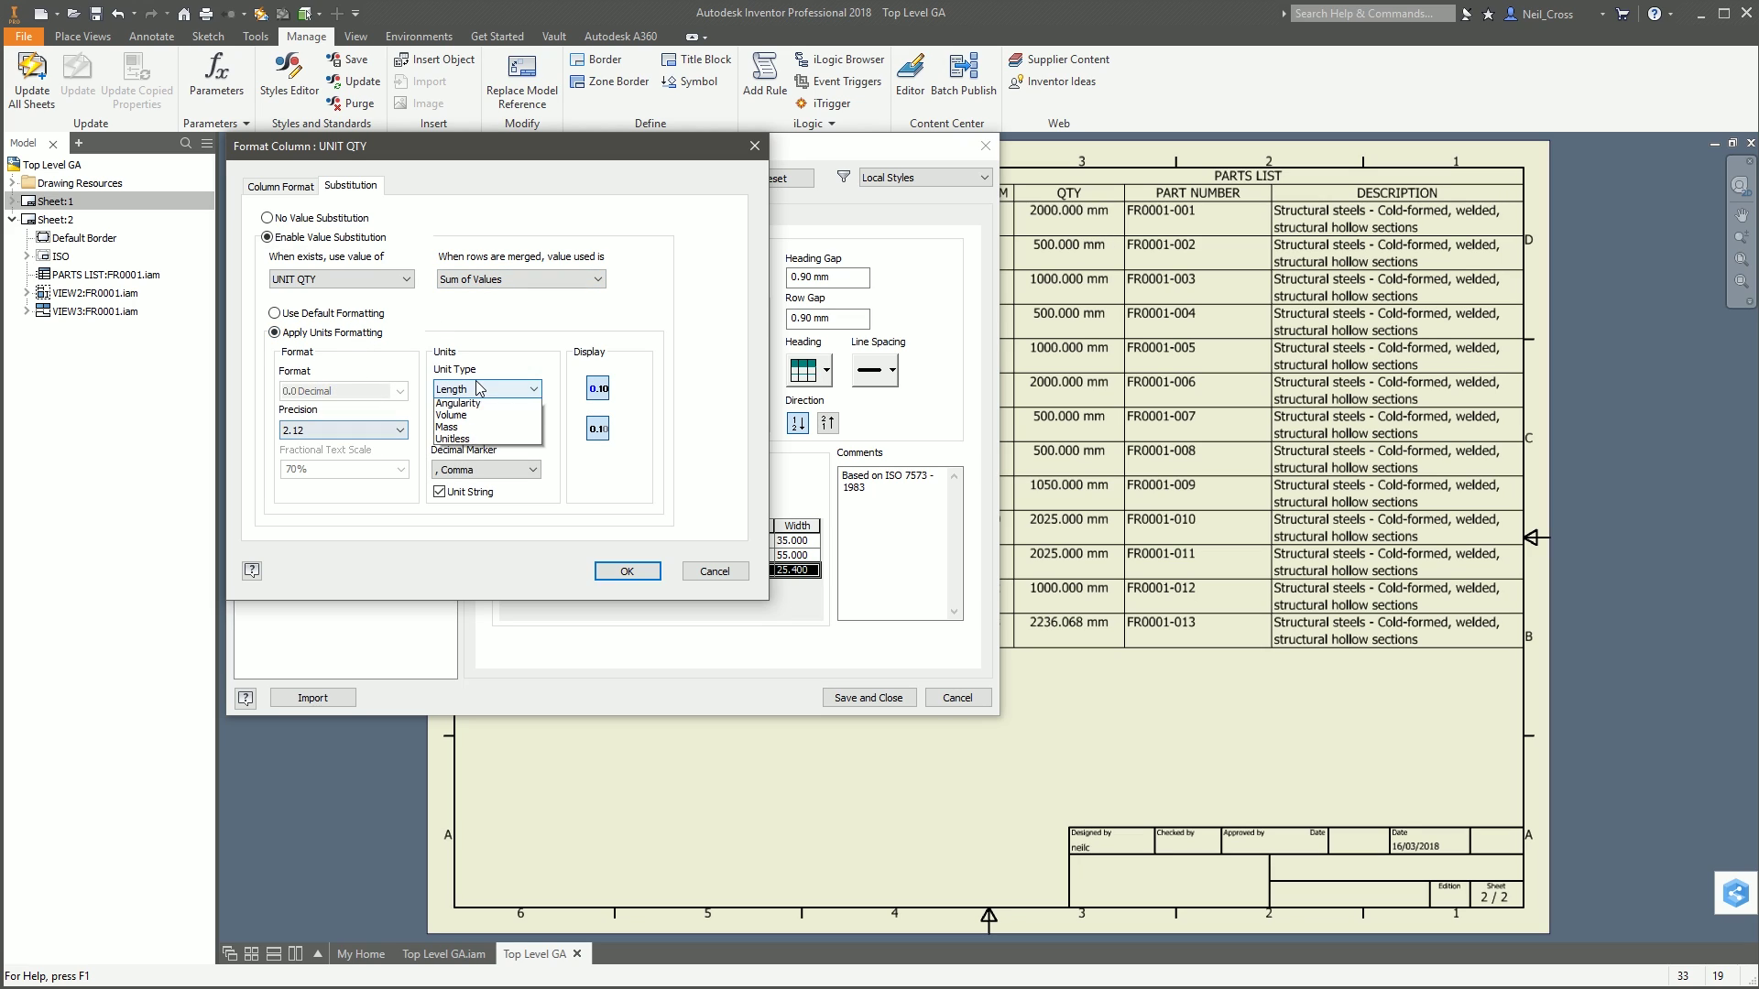
left_click(491, 392)
left_click(483, 430)
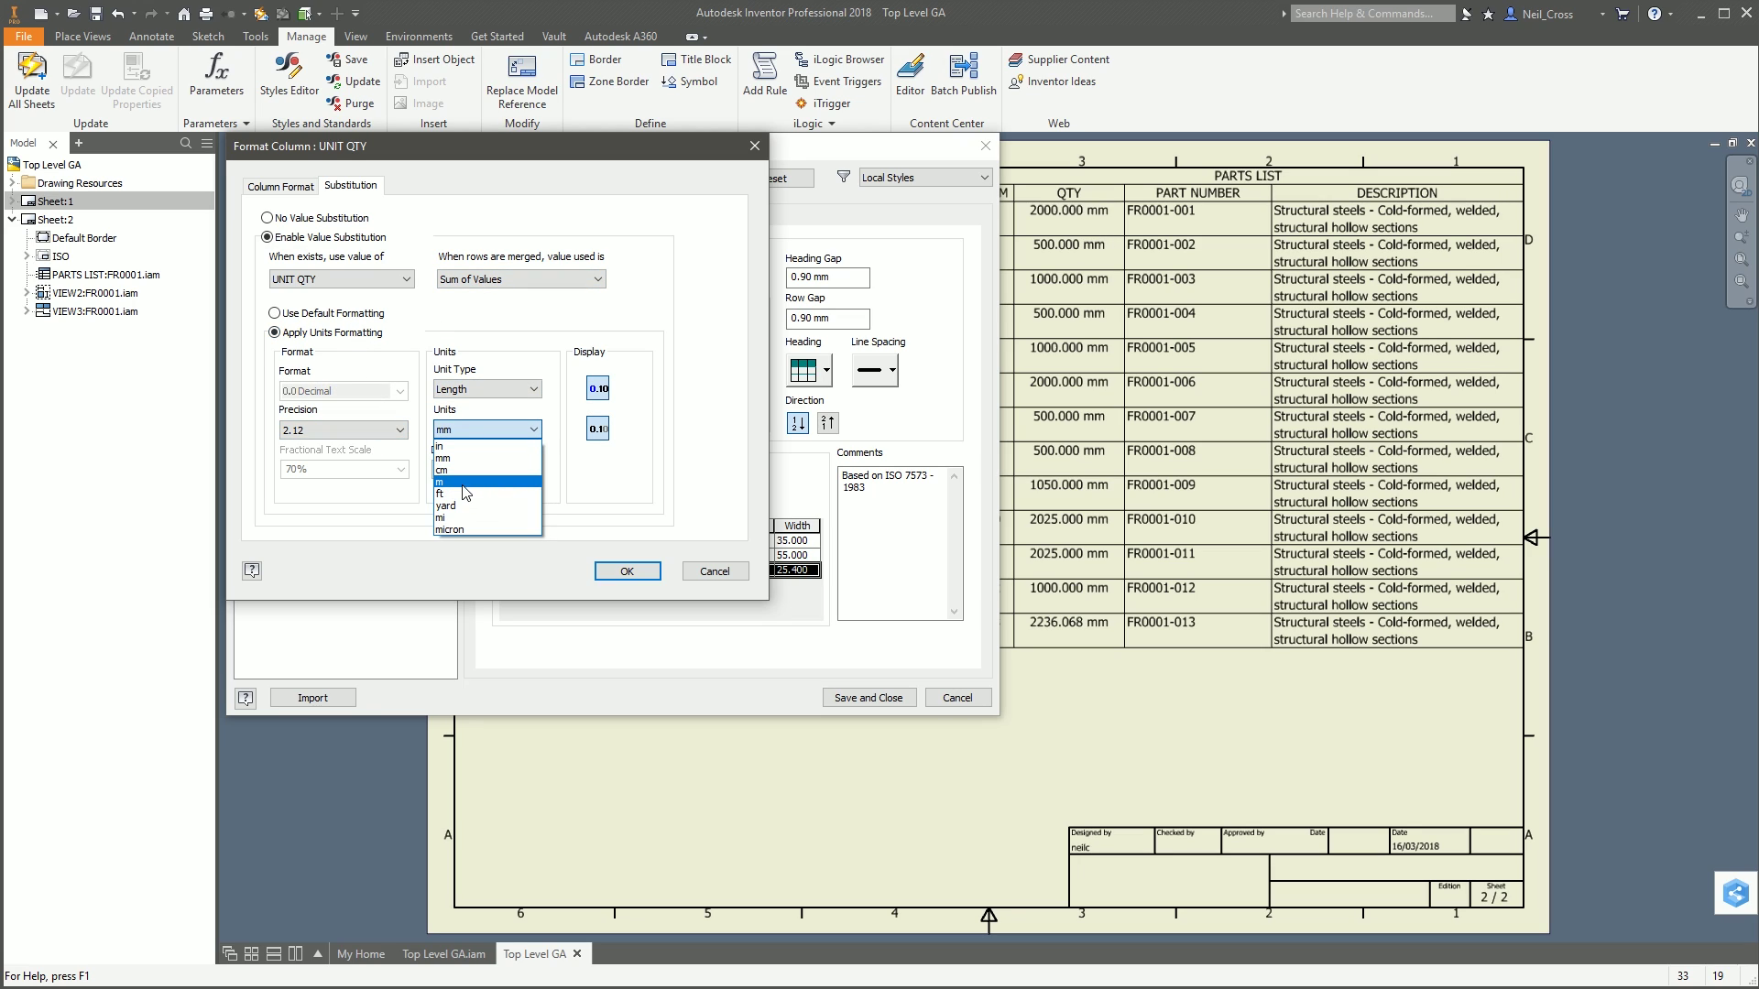
left_click(459, 479)
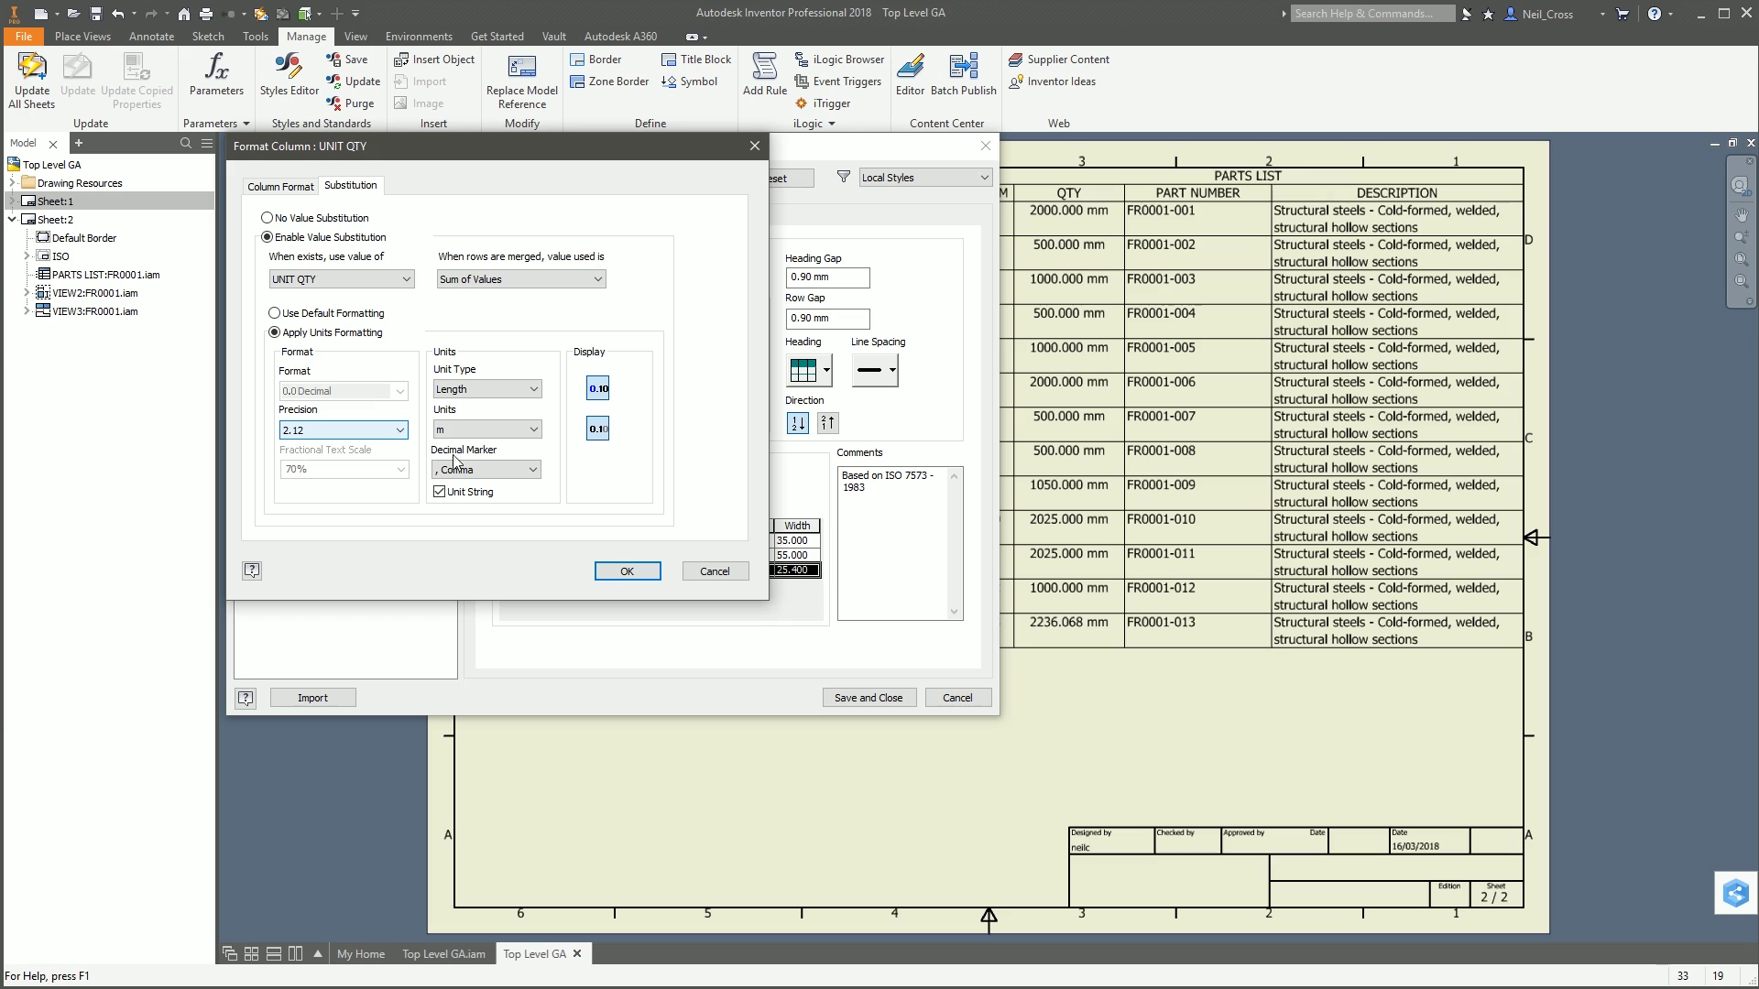
left_click(454, 467)
left_click(458, 500)
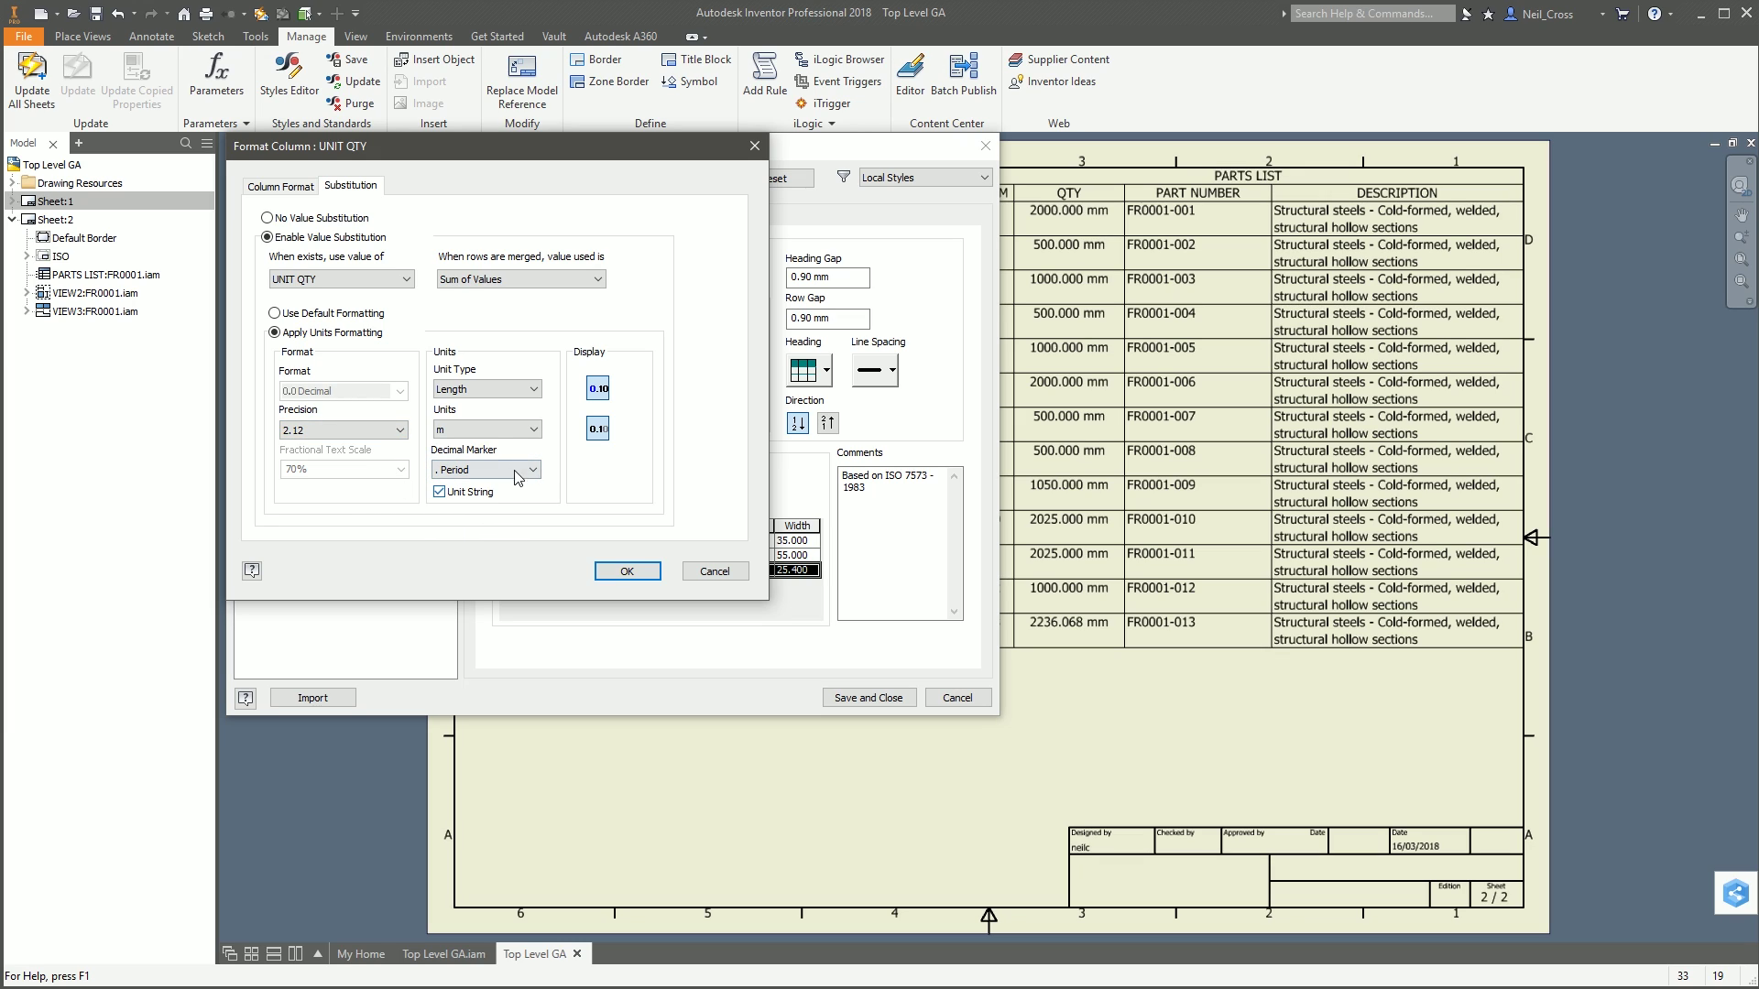
Step: Change the UNIT QTY column's heading to QTY and accept the column format
left_click(302, 188)
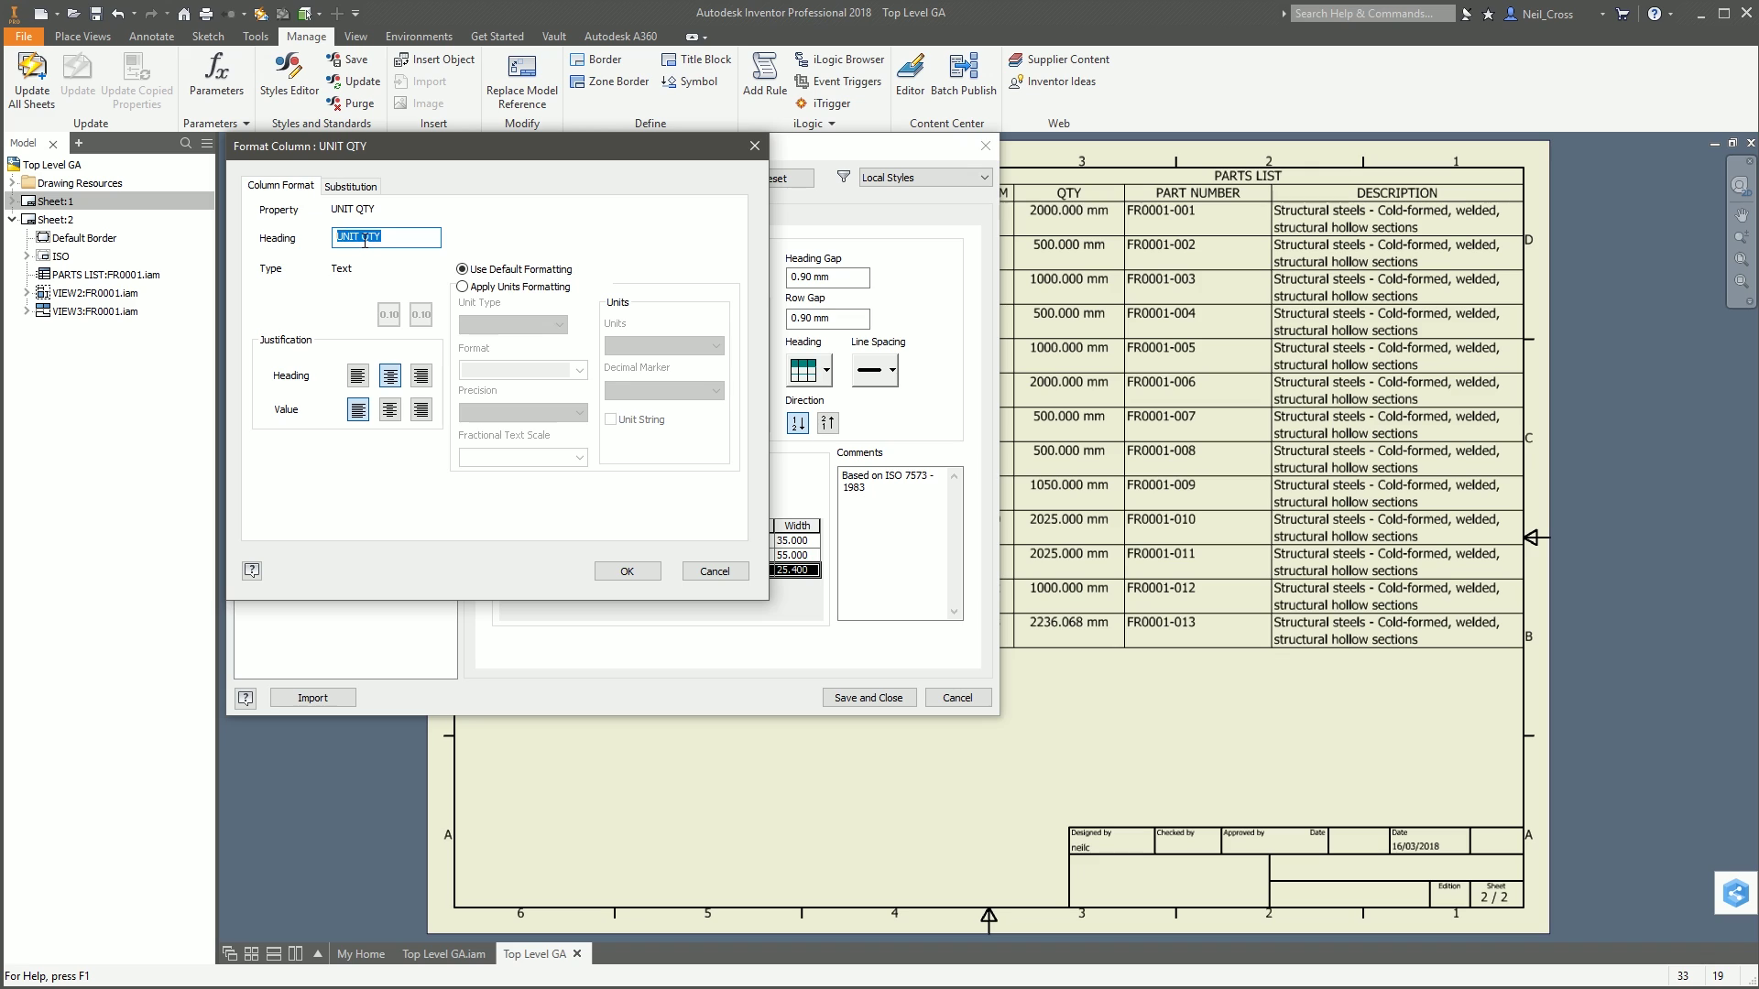
left_click_drag(364, 240, 116, 245)
key("BackSpace")
left_click(607, 568)
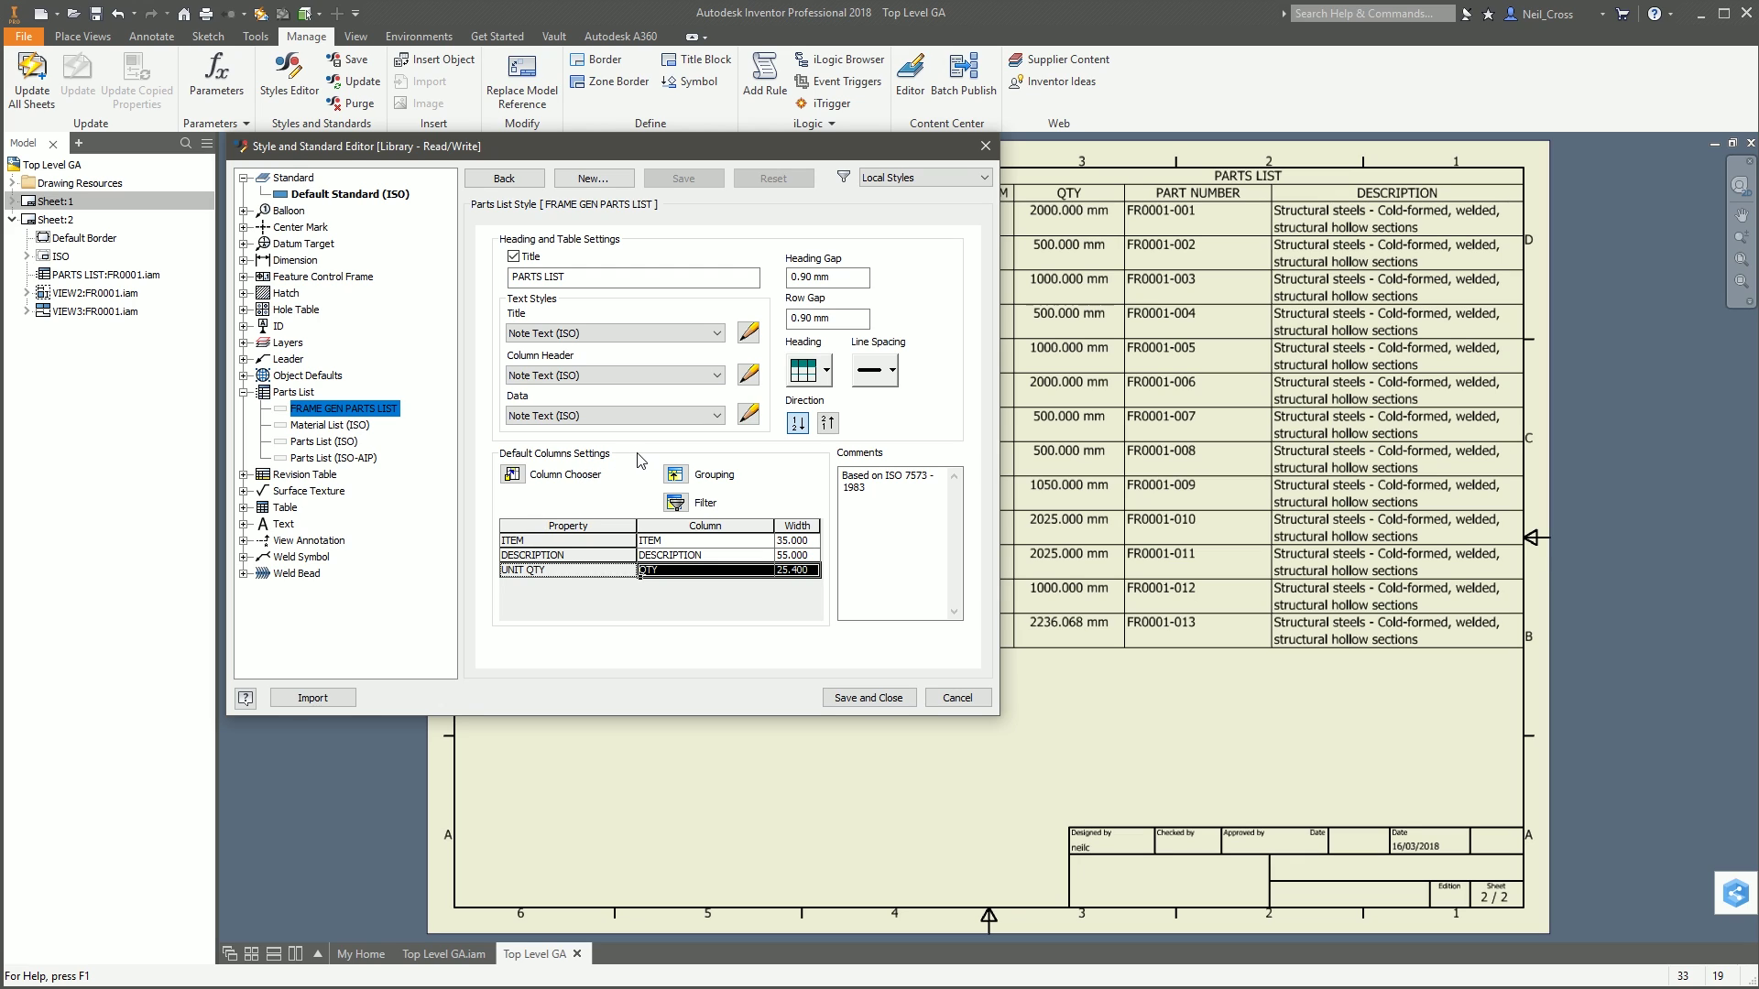
Step: Turn on row grouping for the style with DESCRIPTION as the first key and the display of group participants off
left_click(674, 473)
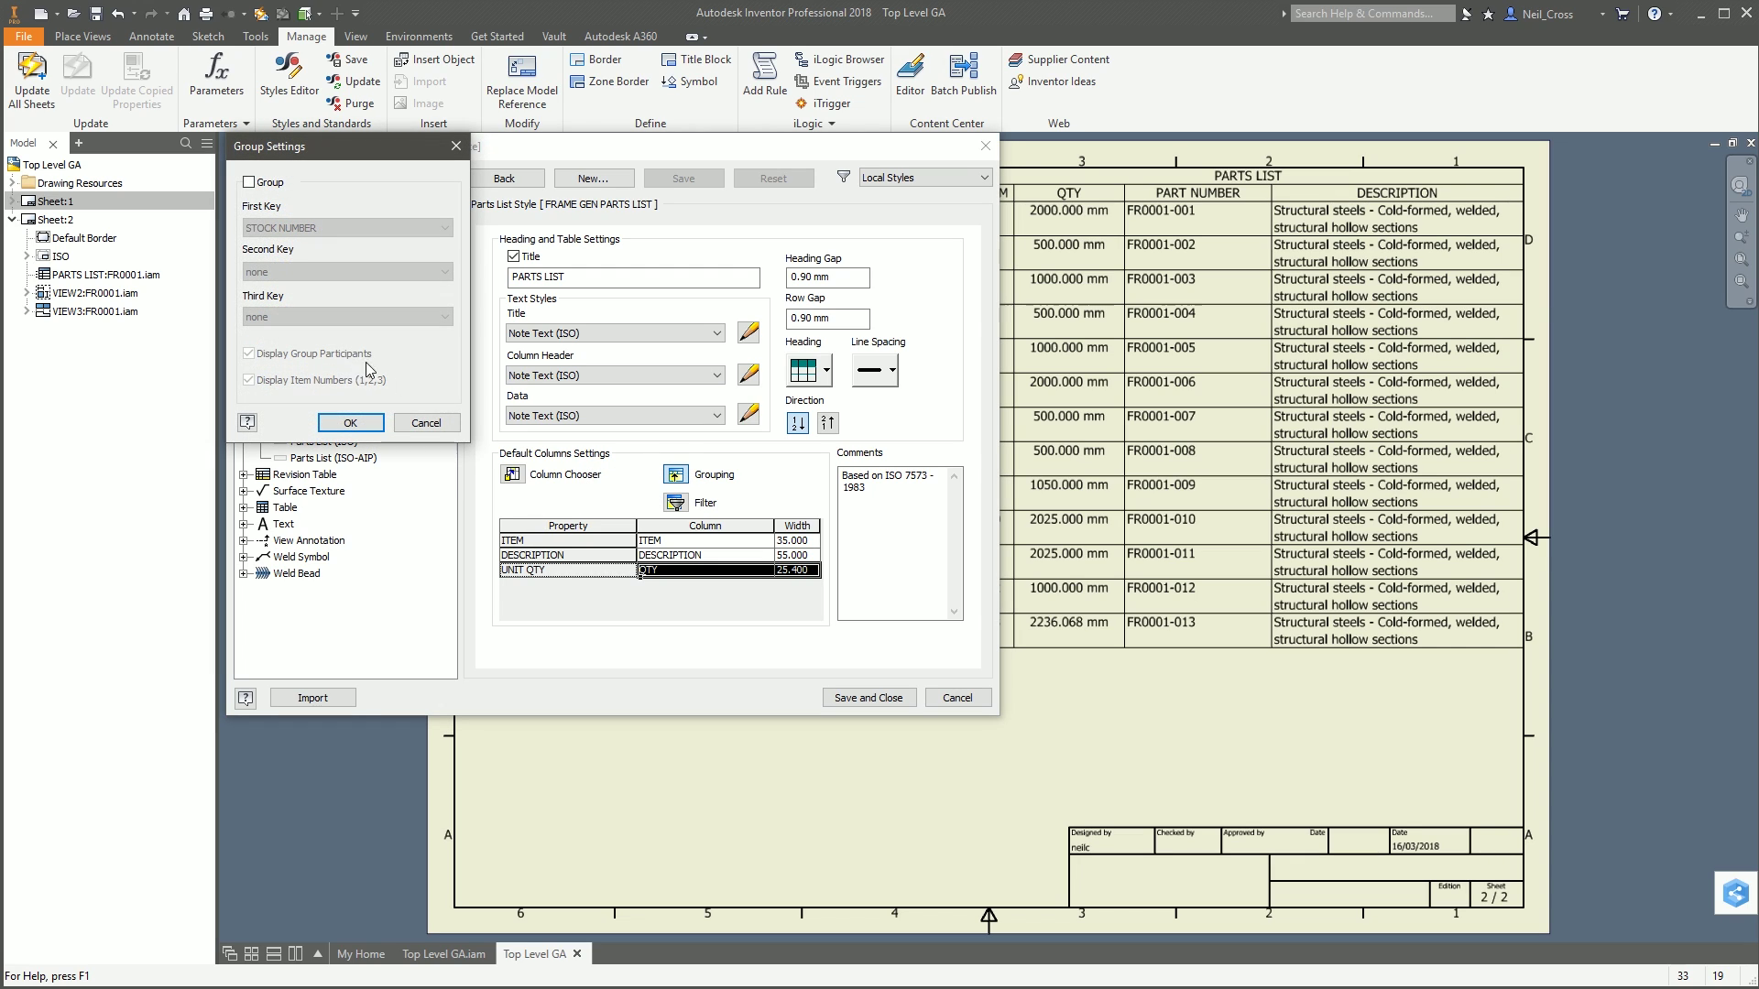
left_click(269, 182)
left_click(286, 229)
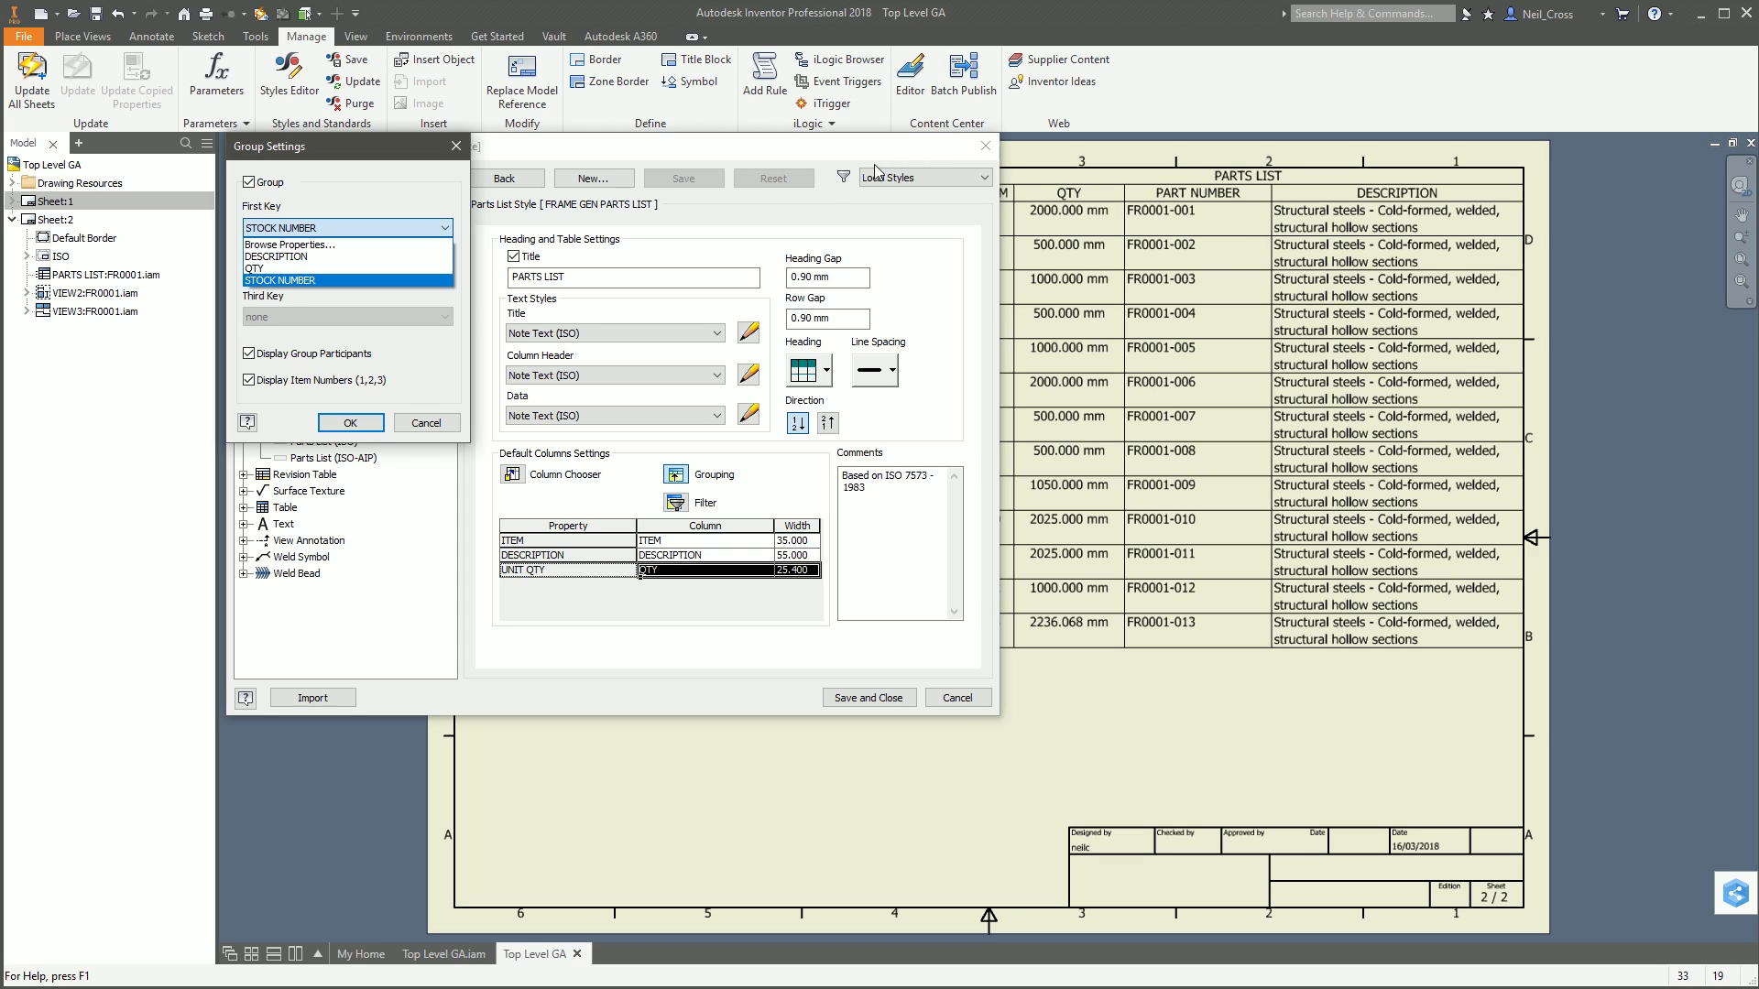
left_click(303, 257)
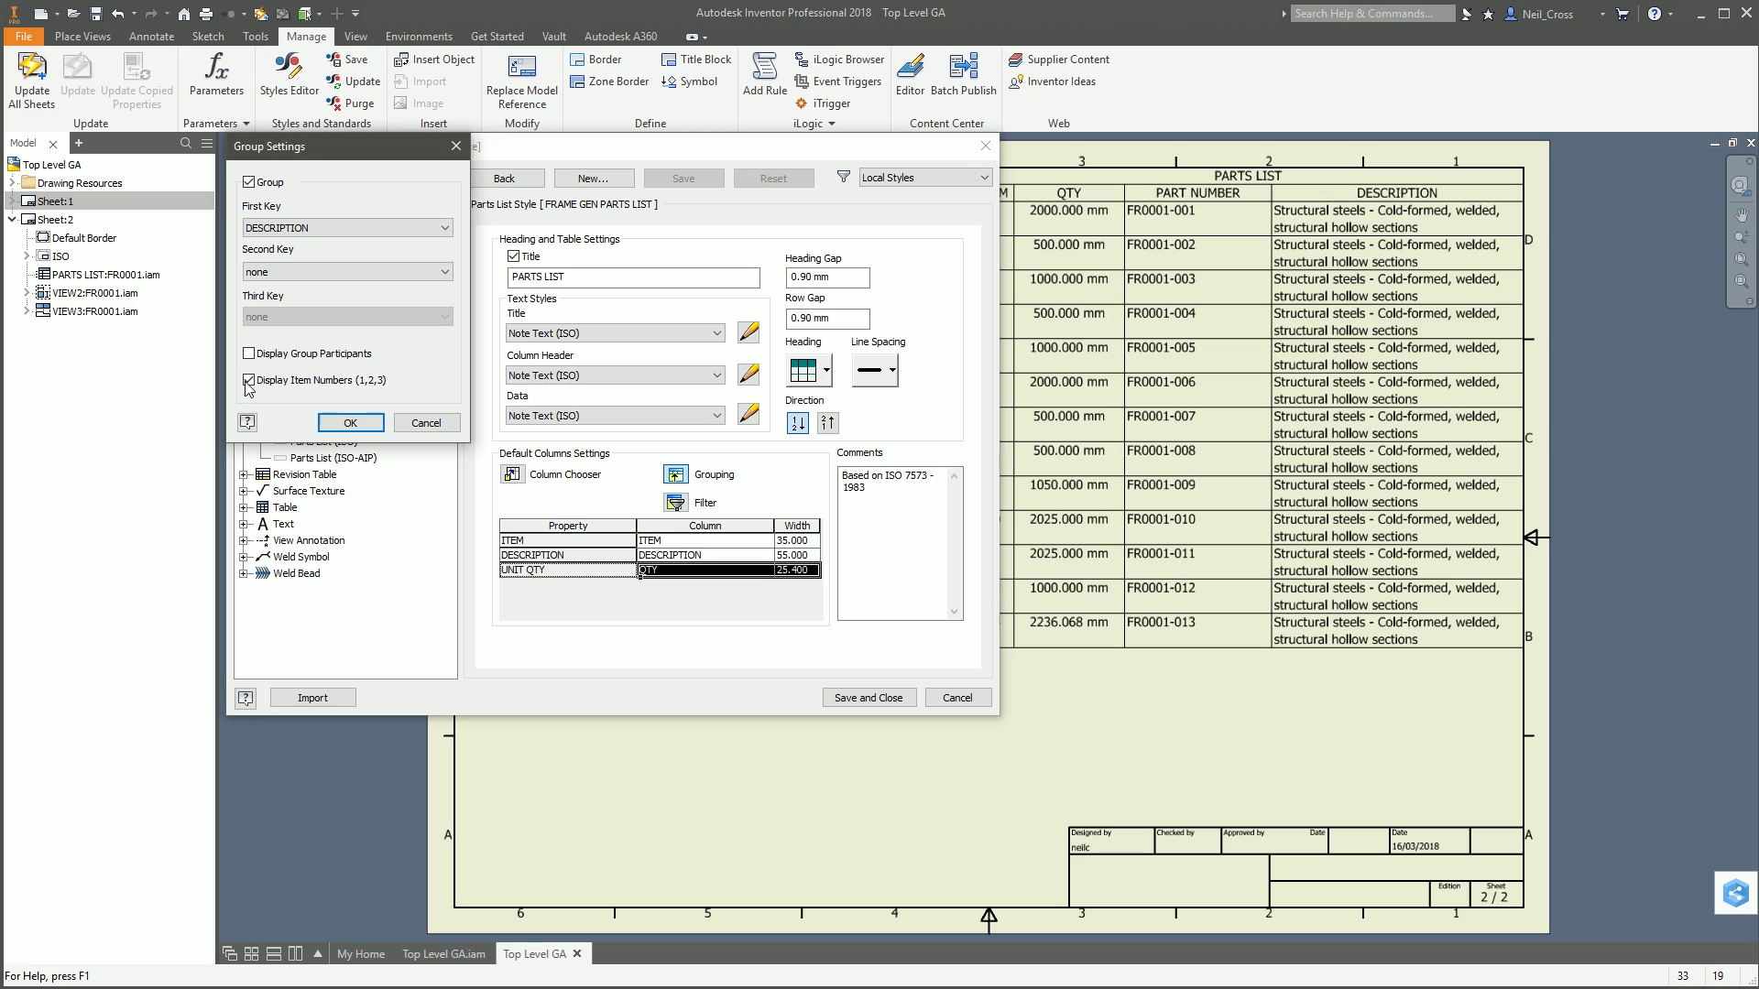
left_click(350, 422)
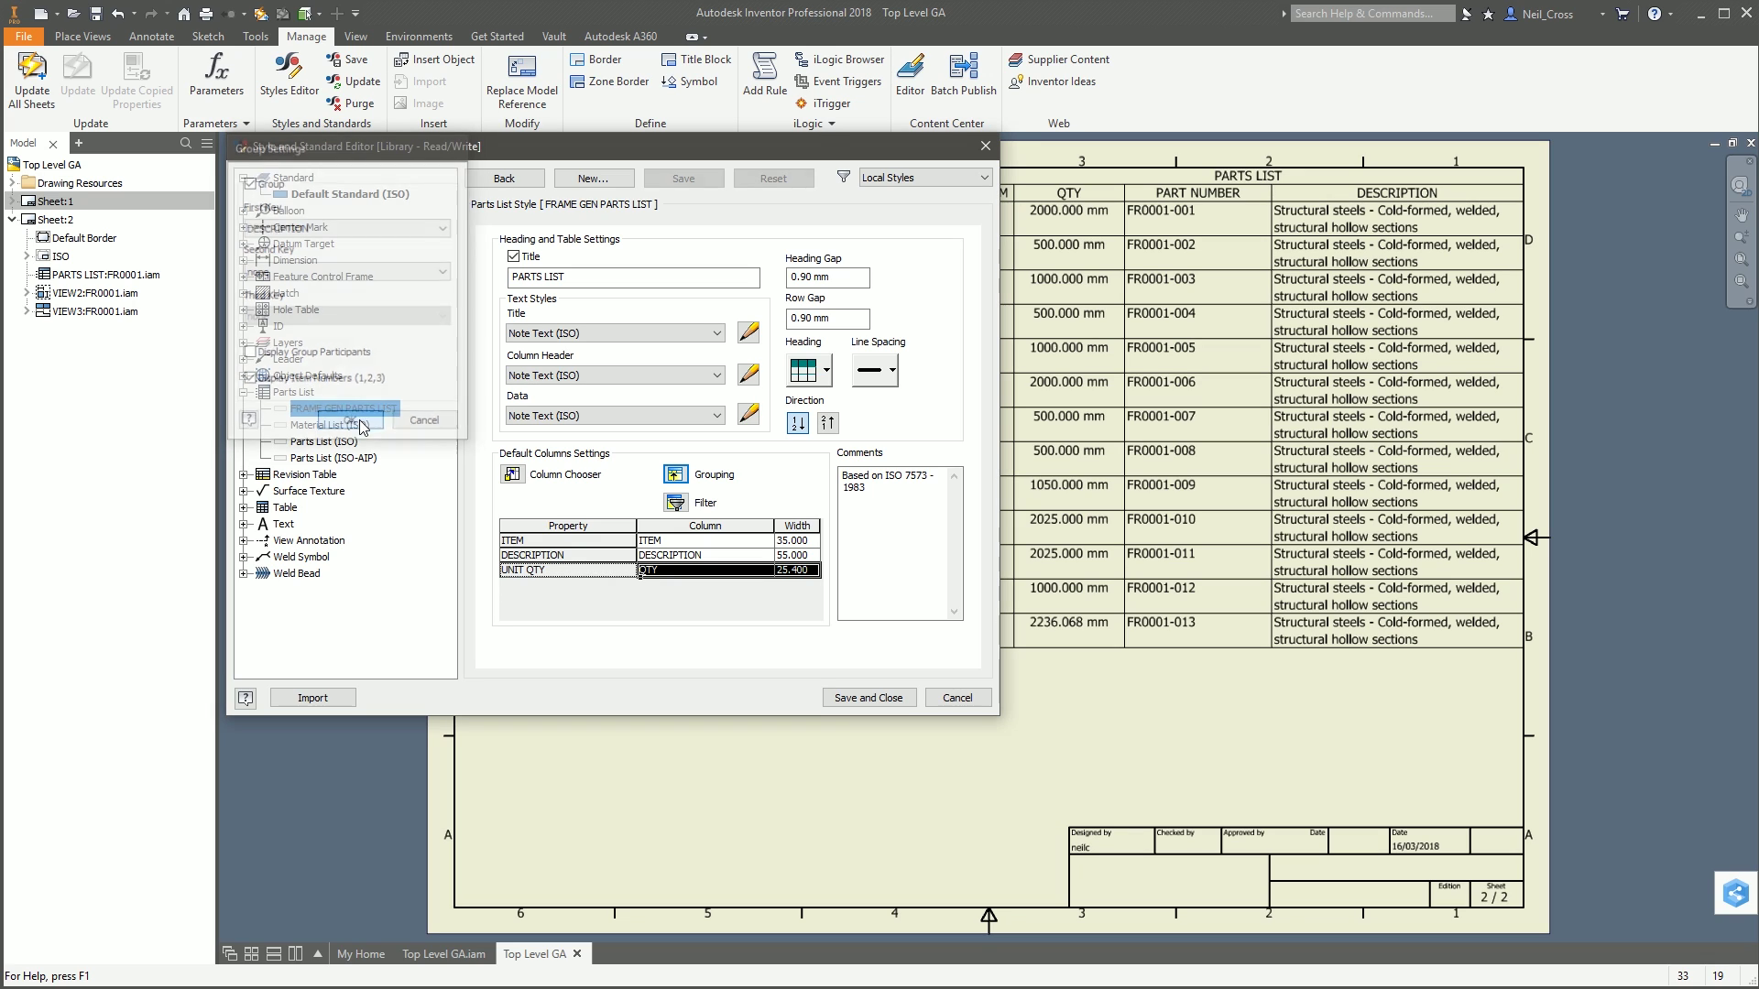
Step: Save the parts list style and apply FRAME GEN PARTS LIST to the parts list on Sheet:2
left_click(865, 699)
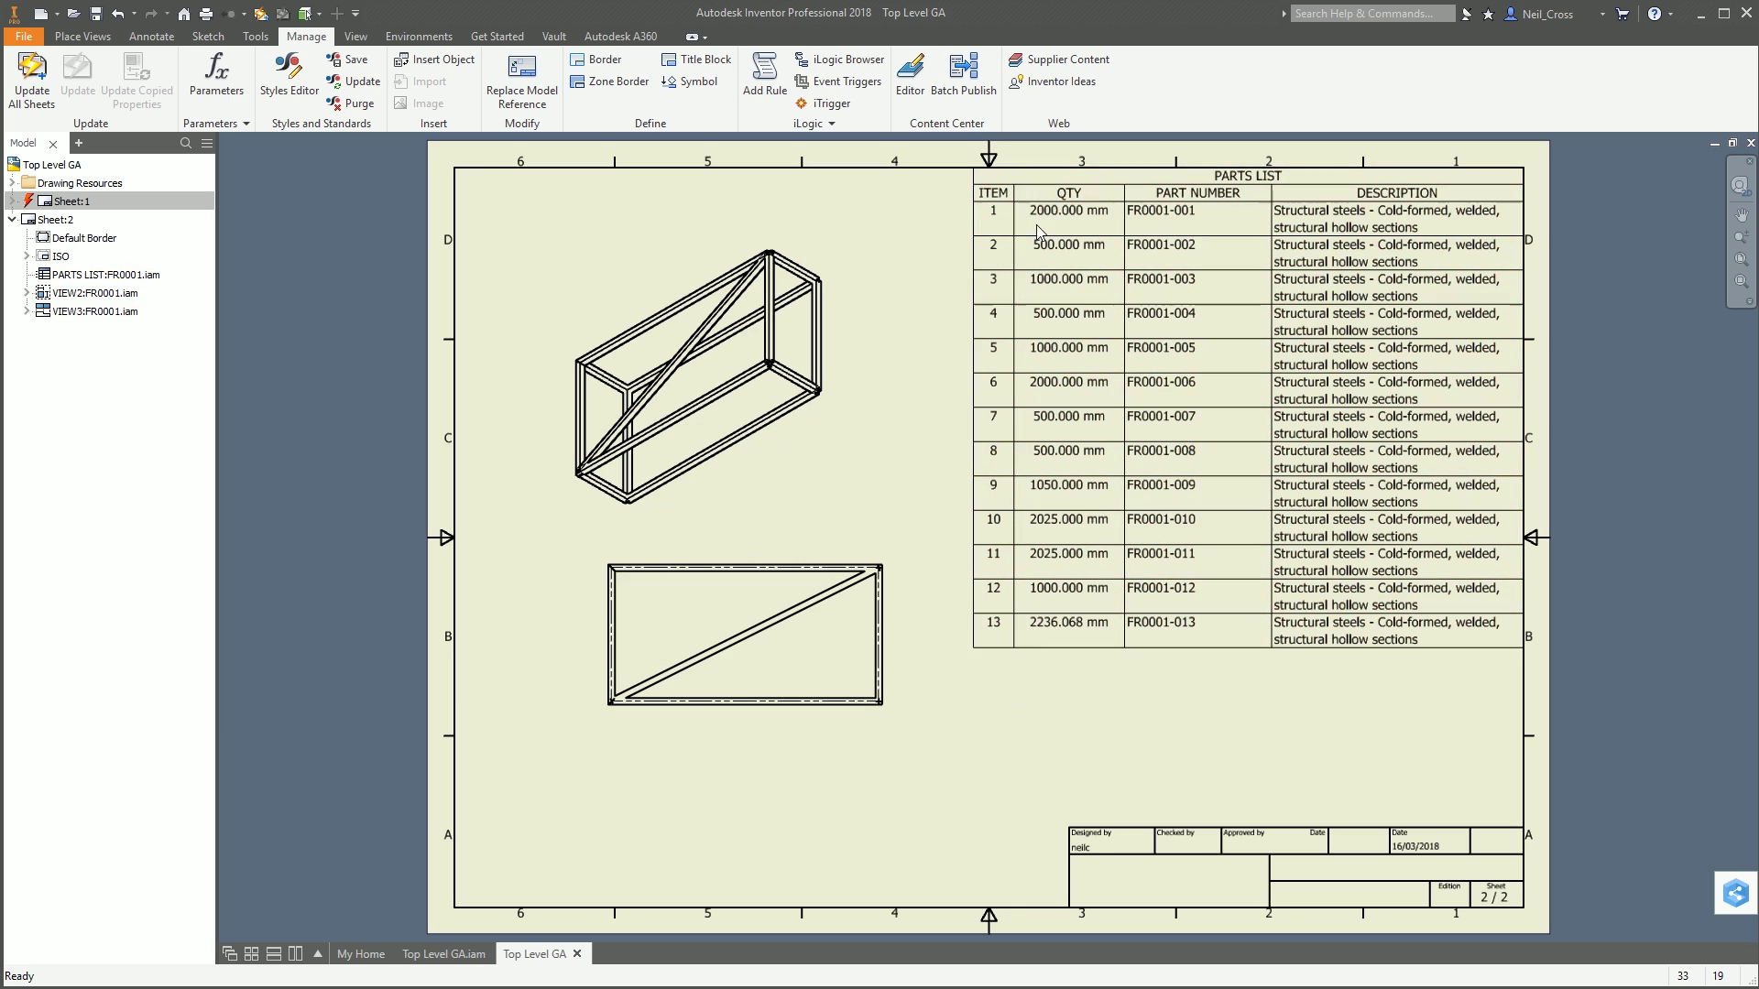
left_click(1185, 184)
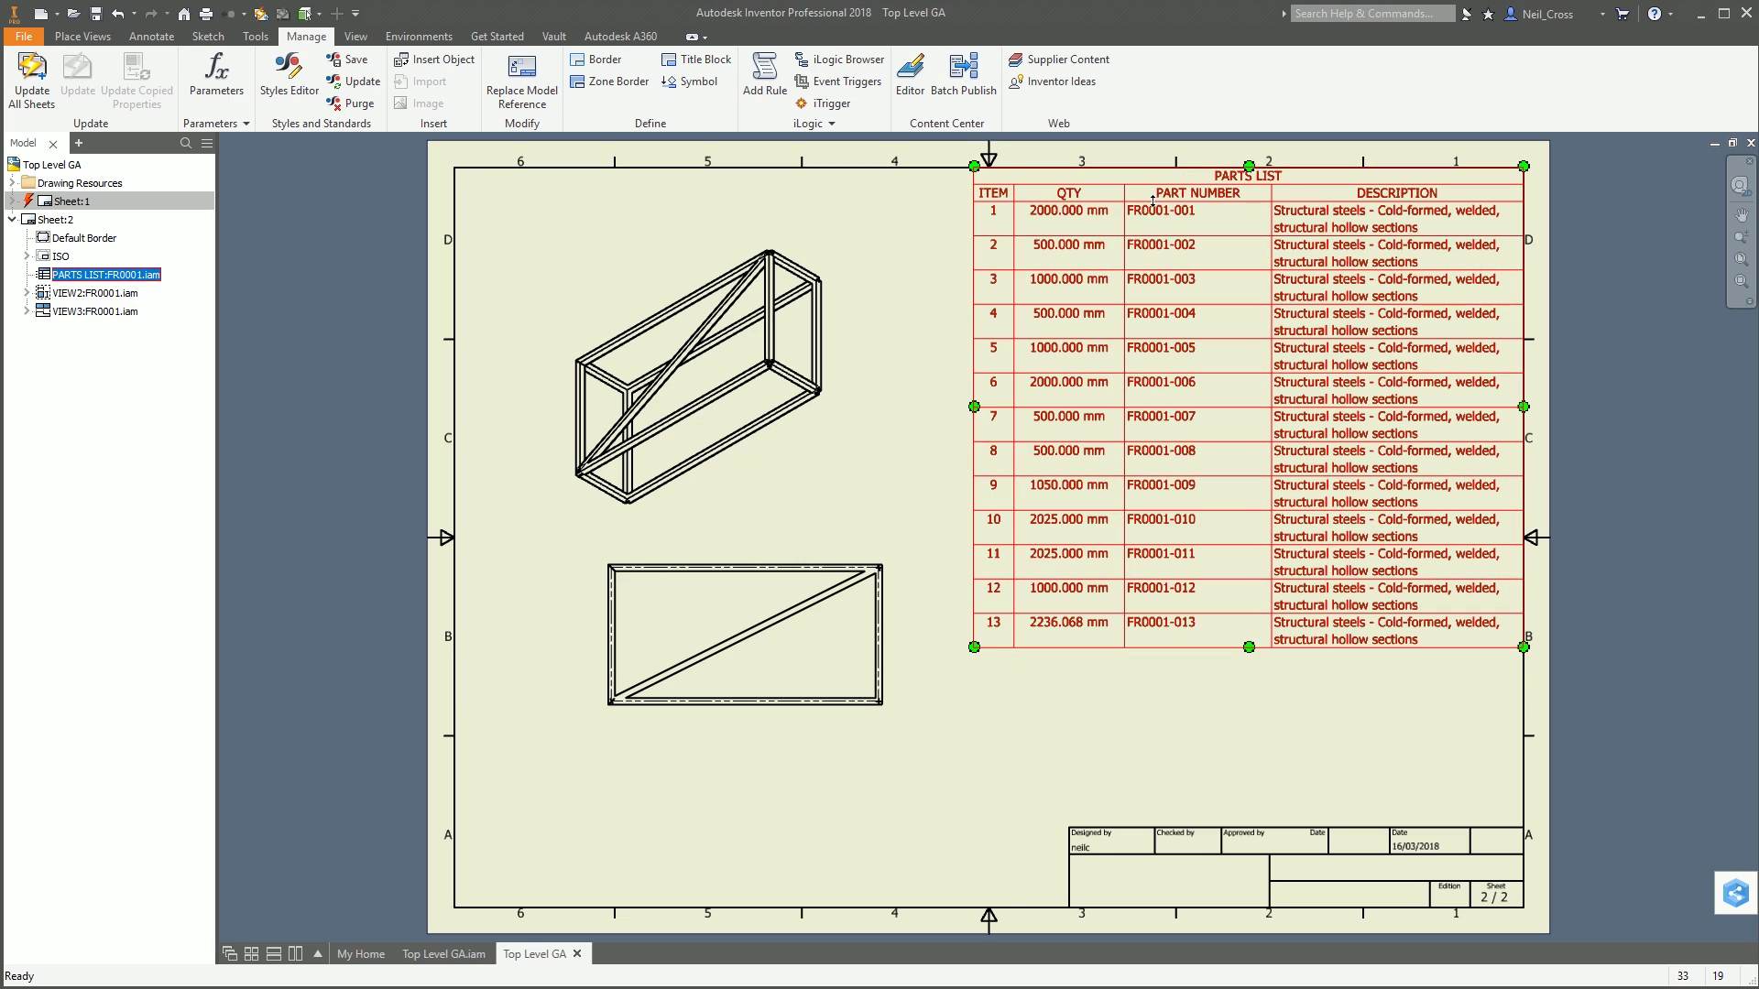
left_click(151, 35)
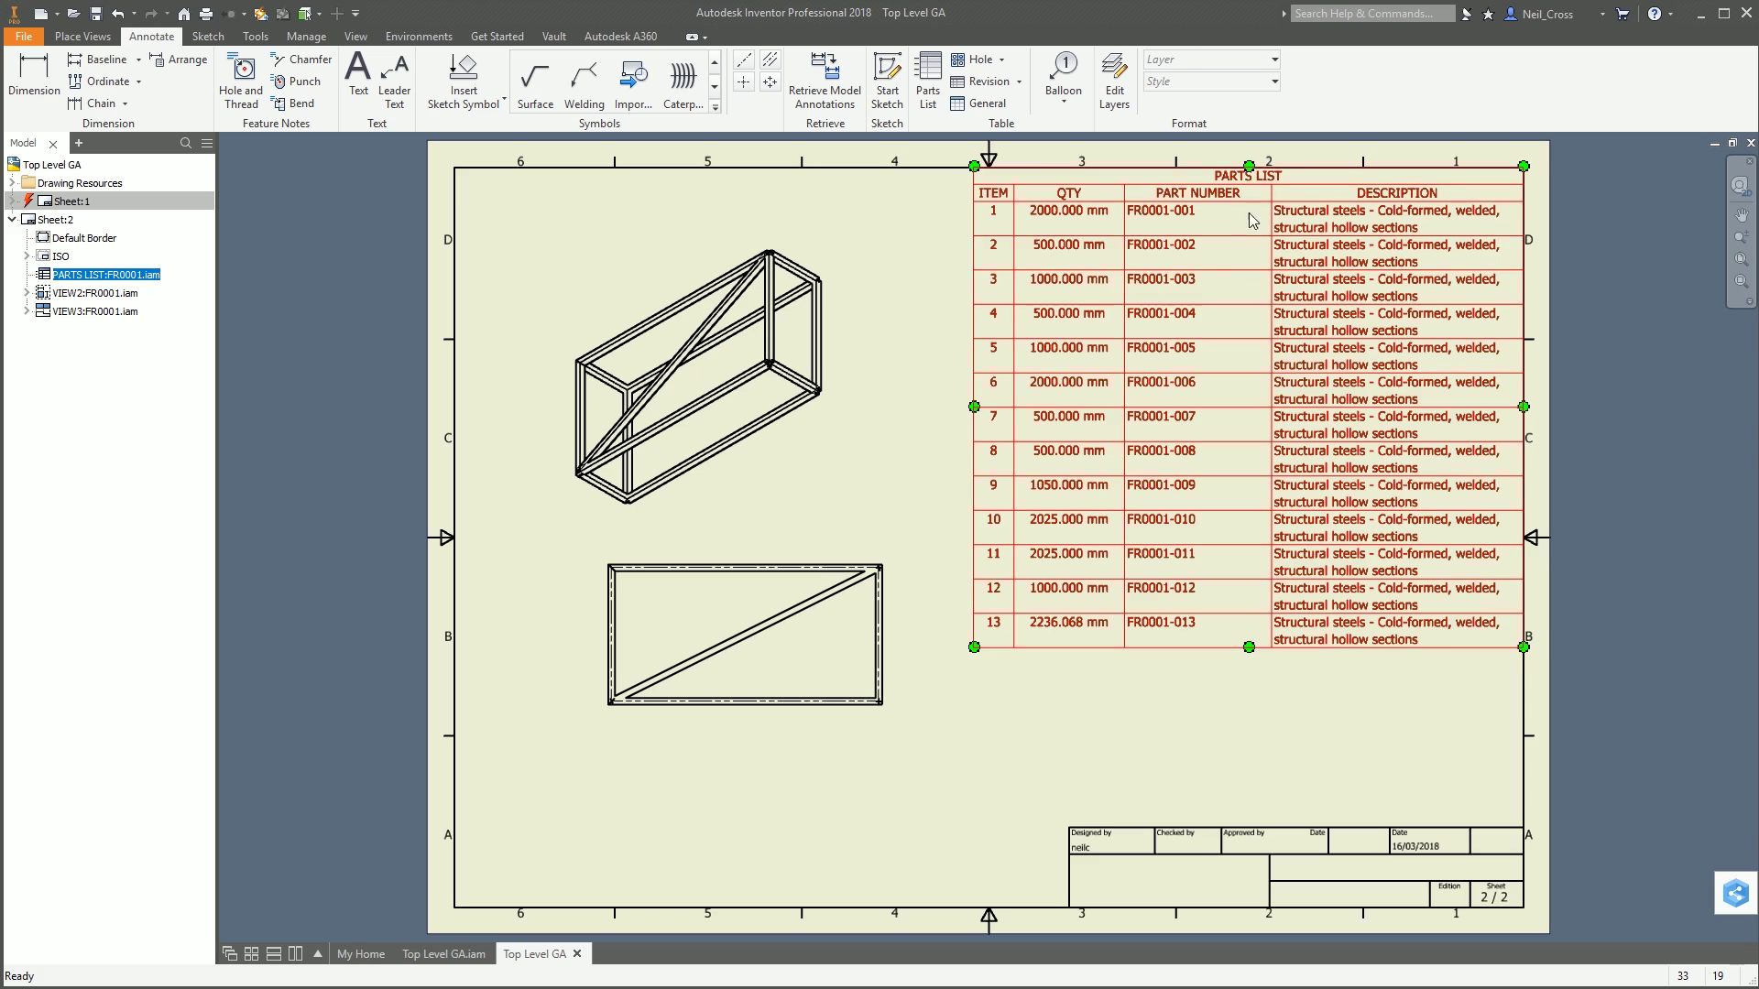
left_click(1214, 85)
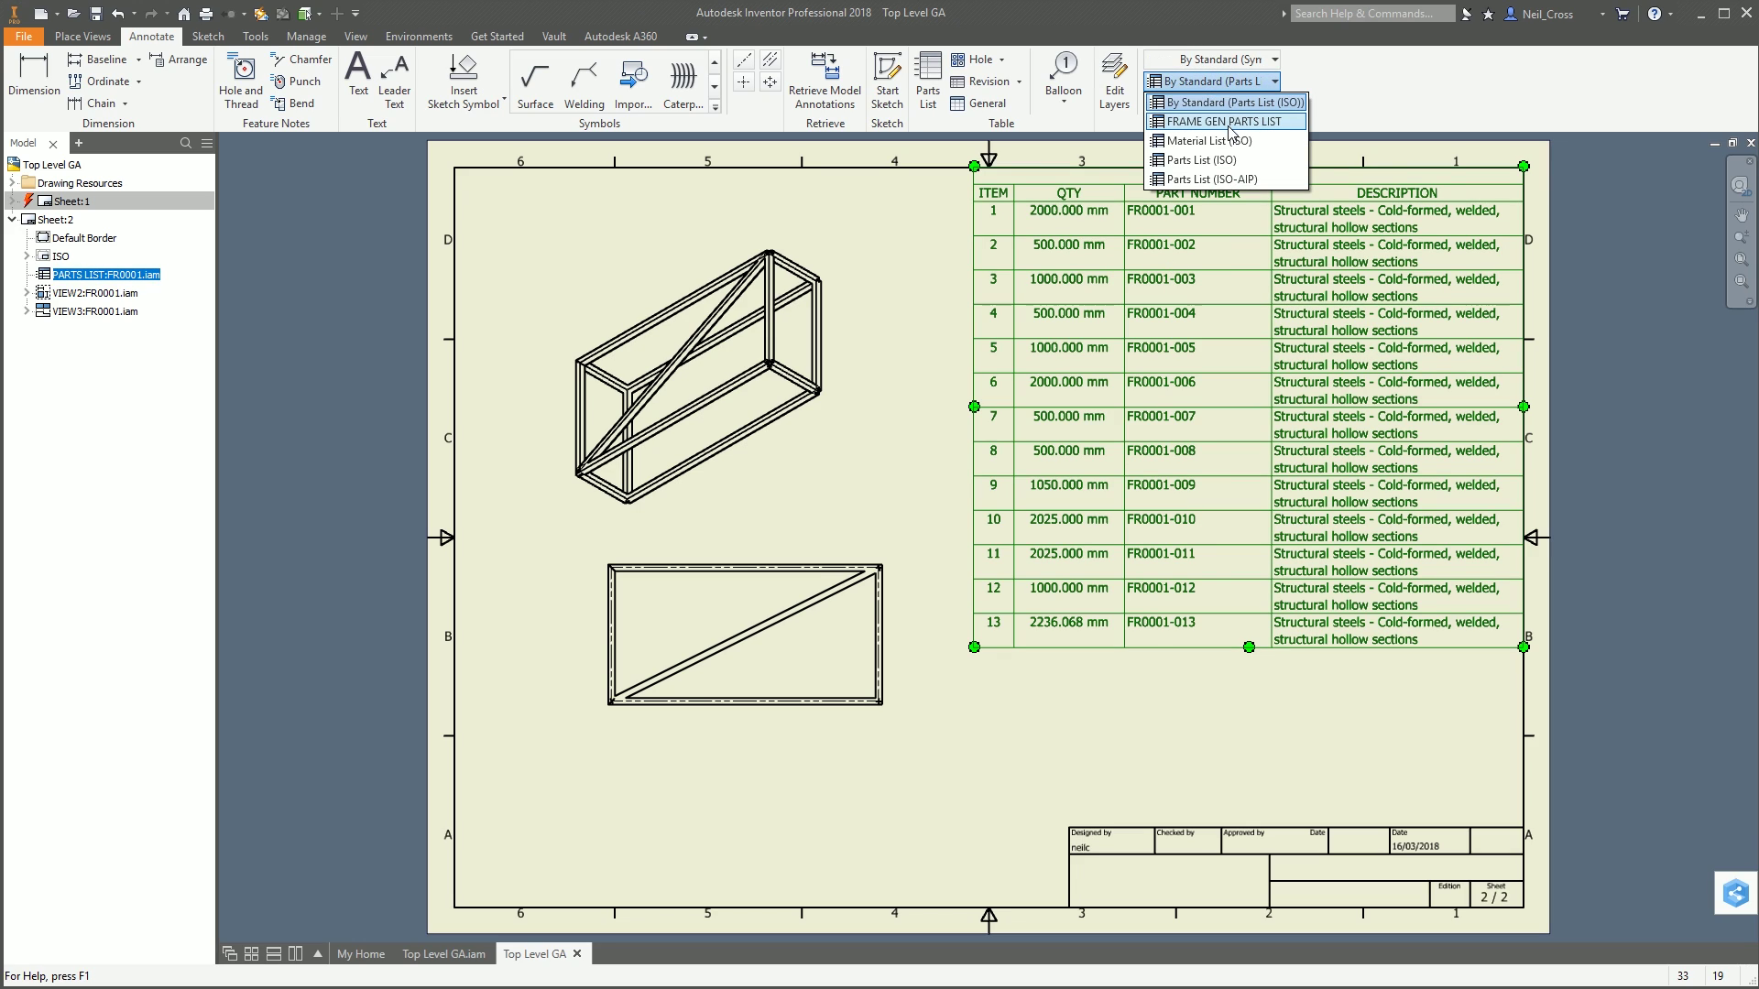
left_click(1214, 121)
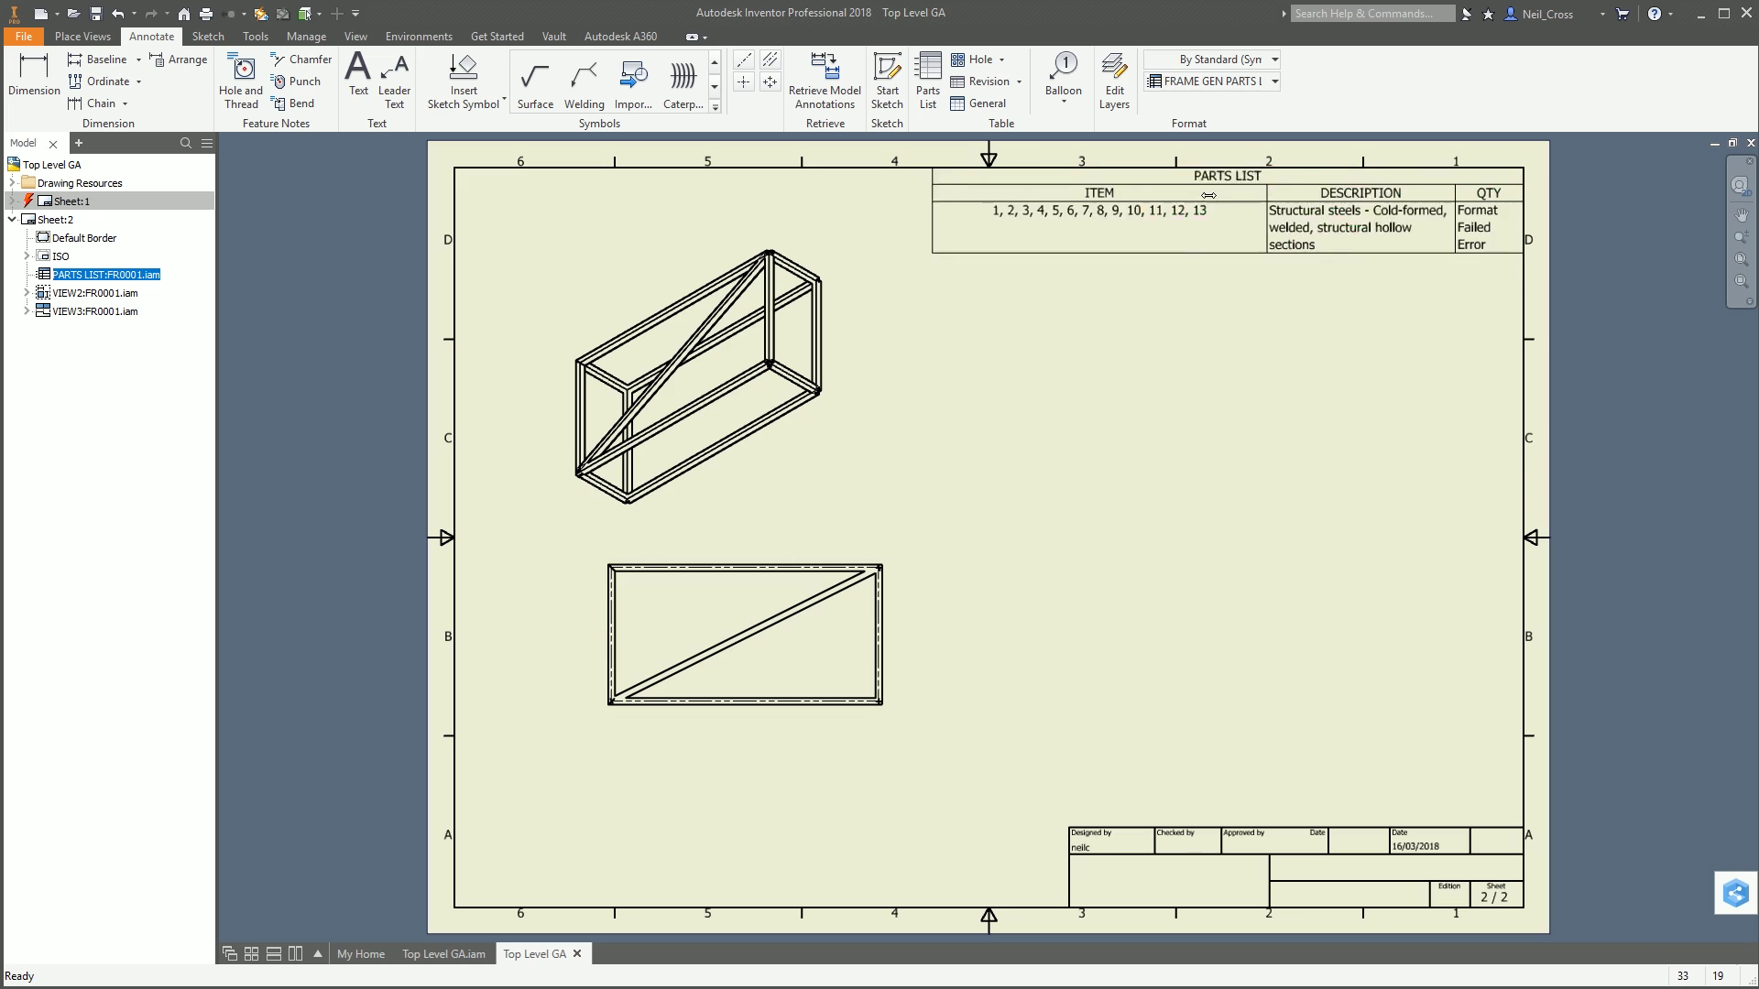
Step: Widen the ITEM and DESCRIPTION columns of the parts list so the grouped row fits on one line
left_click_drag(1209, 195, 968, 197)
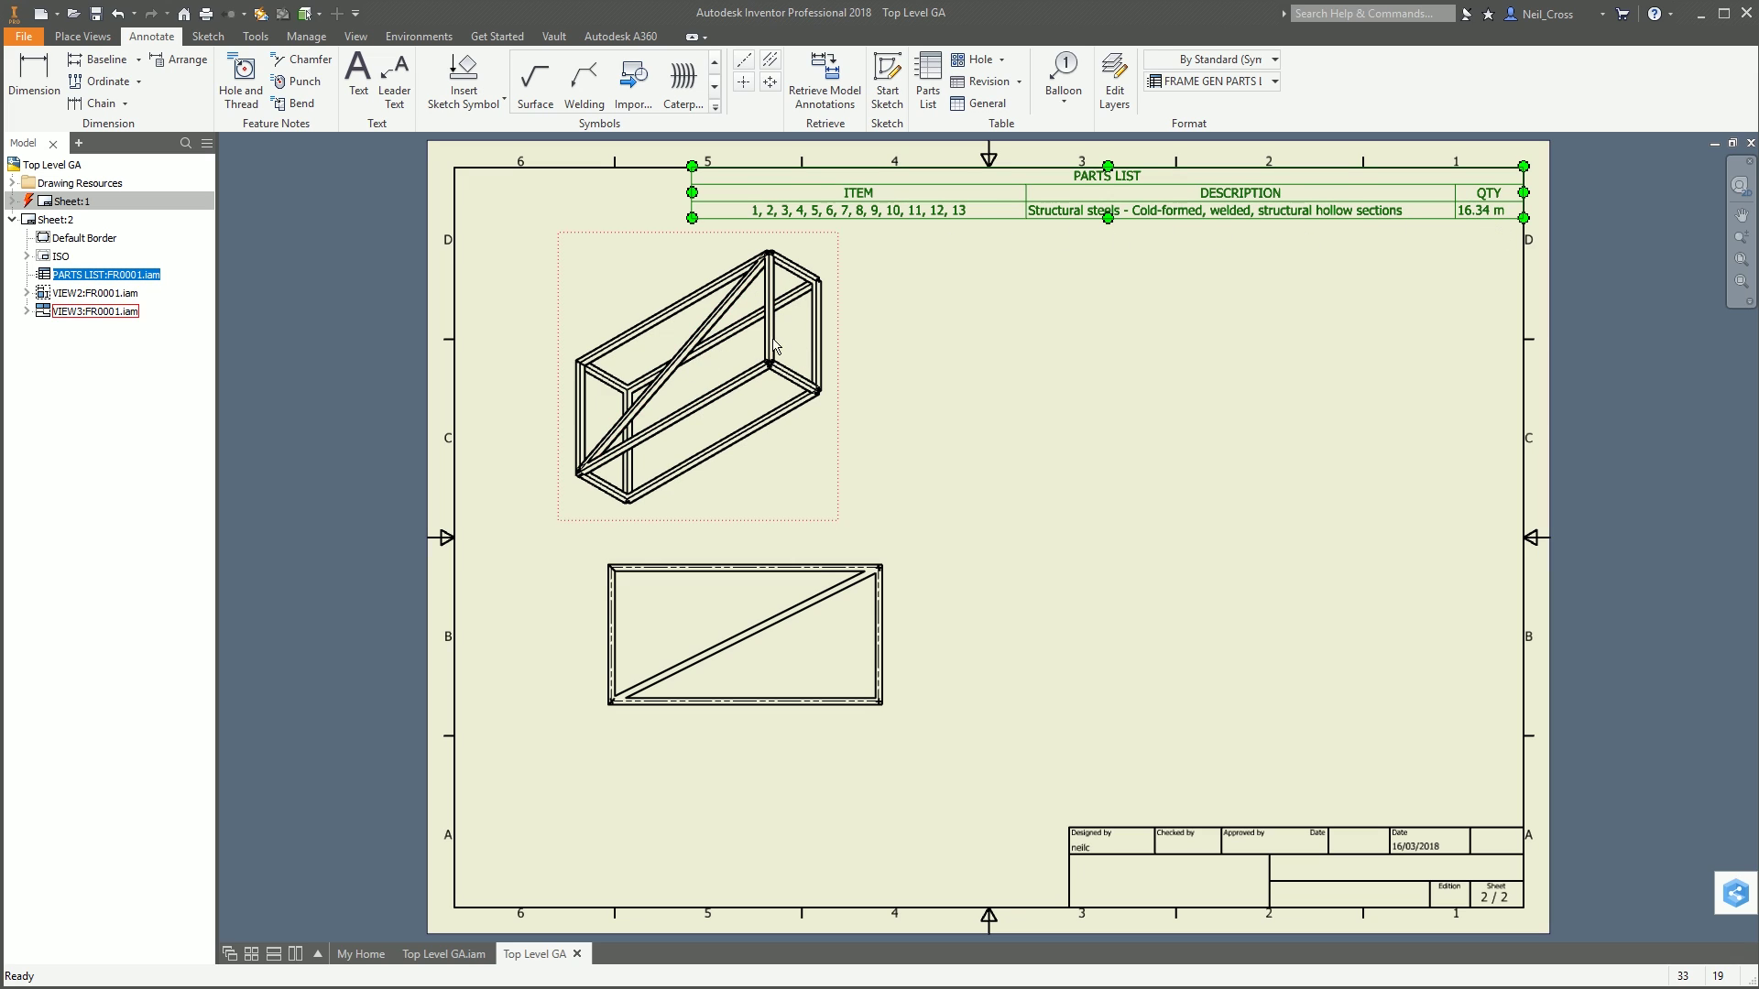
left_click(1250, 335)
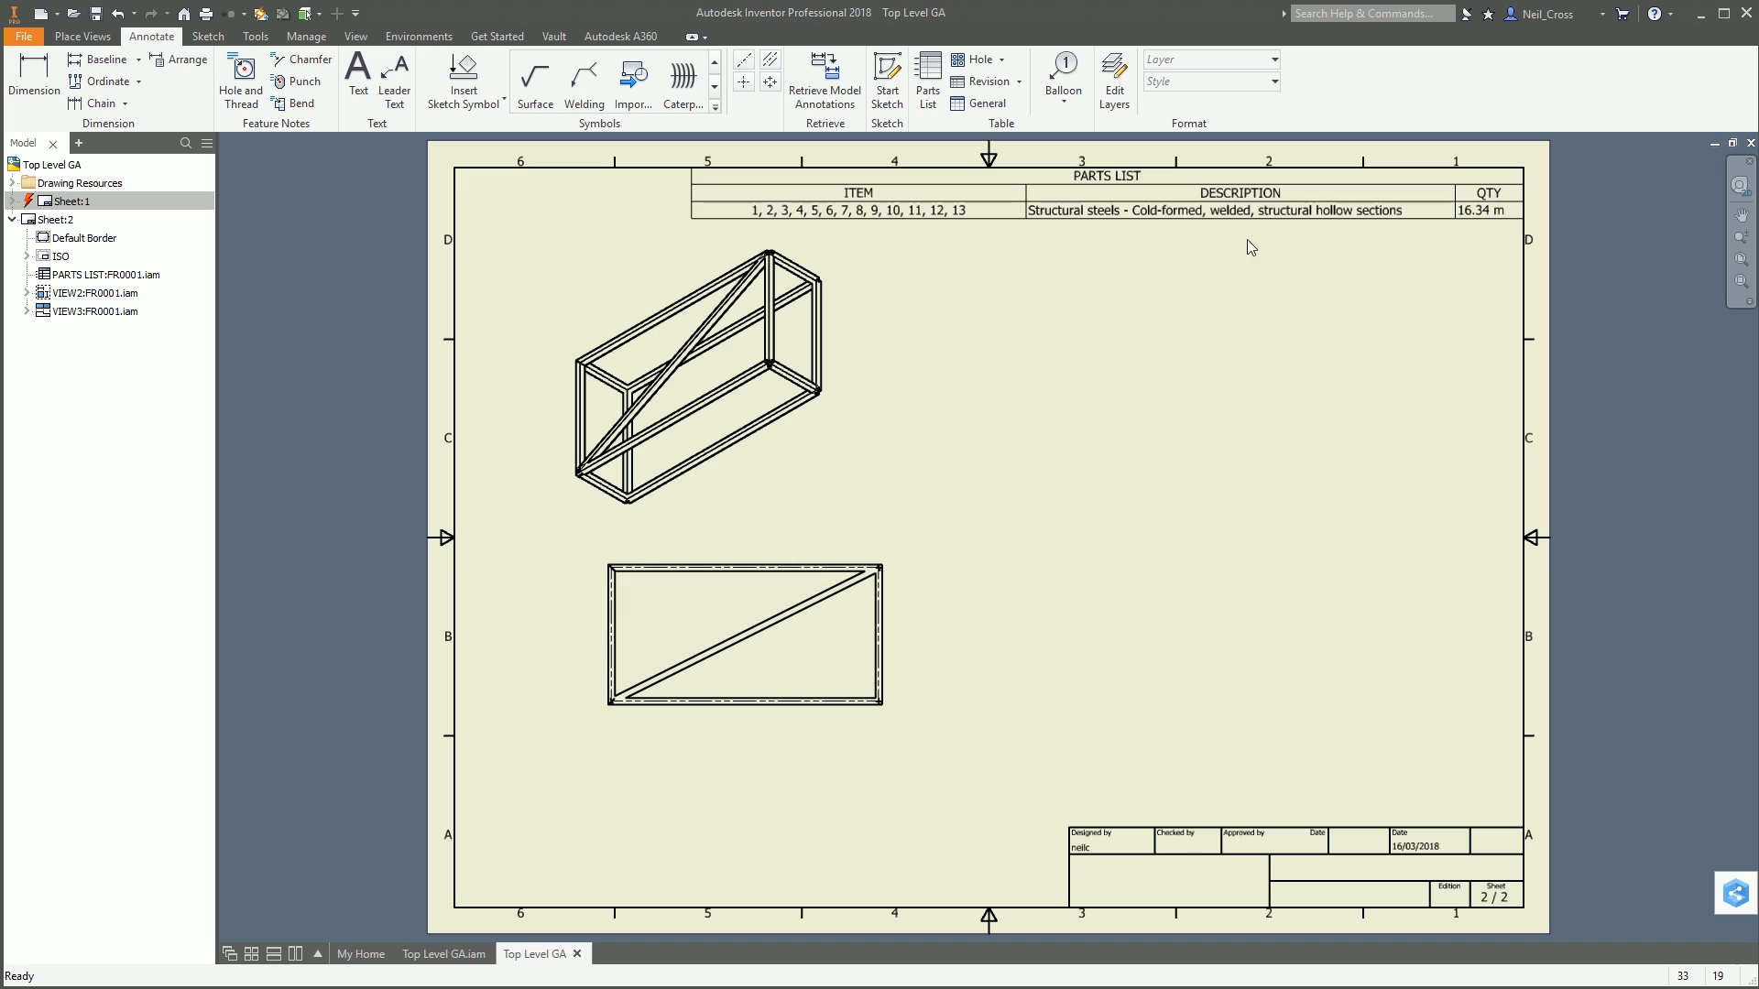
left_click(710, 202)
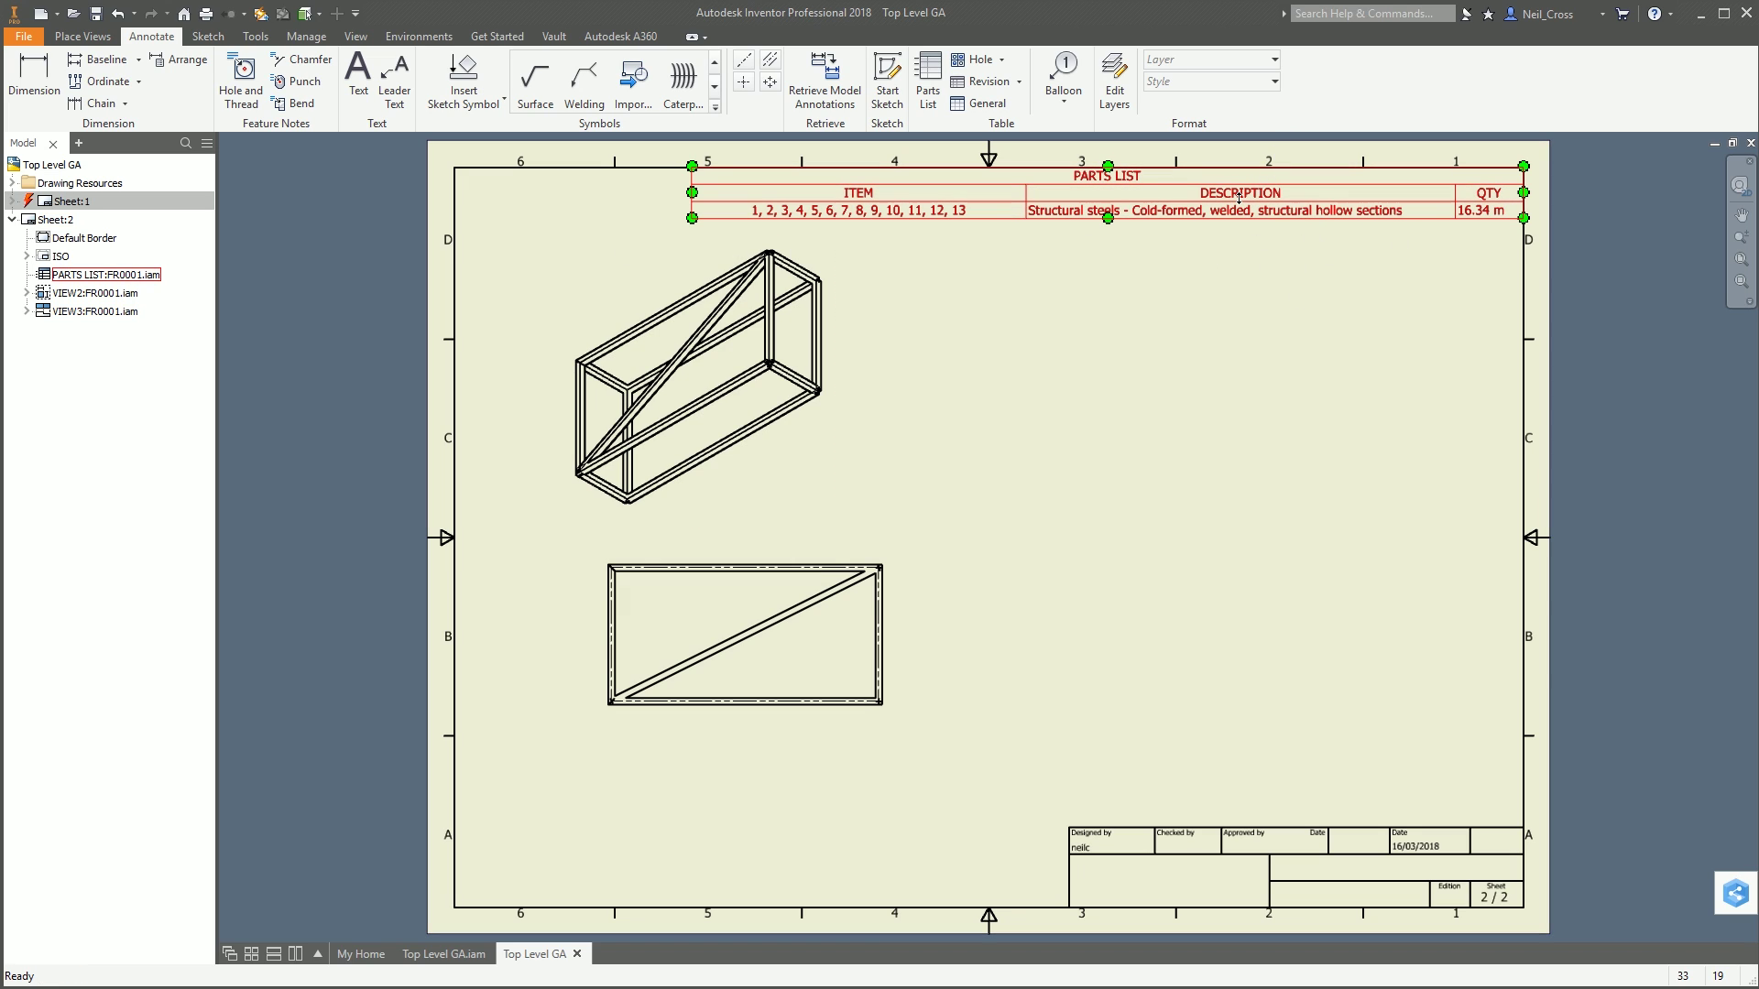
left_click(652, 210)
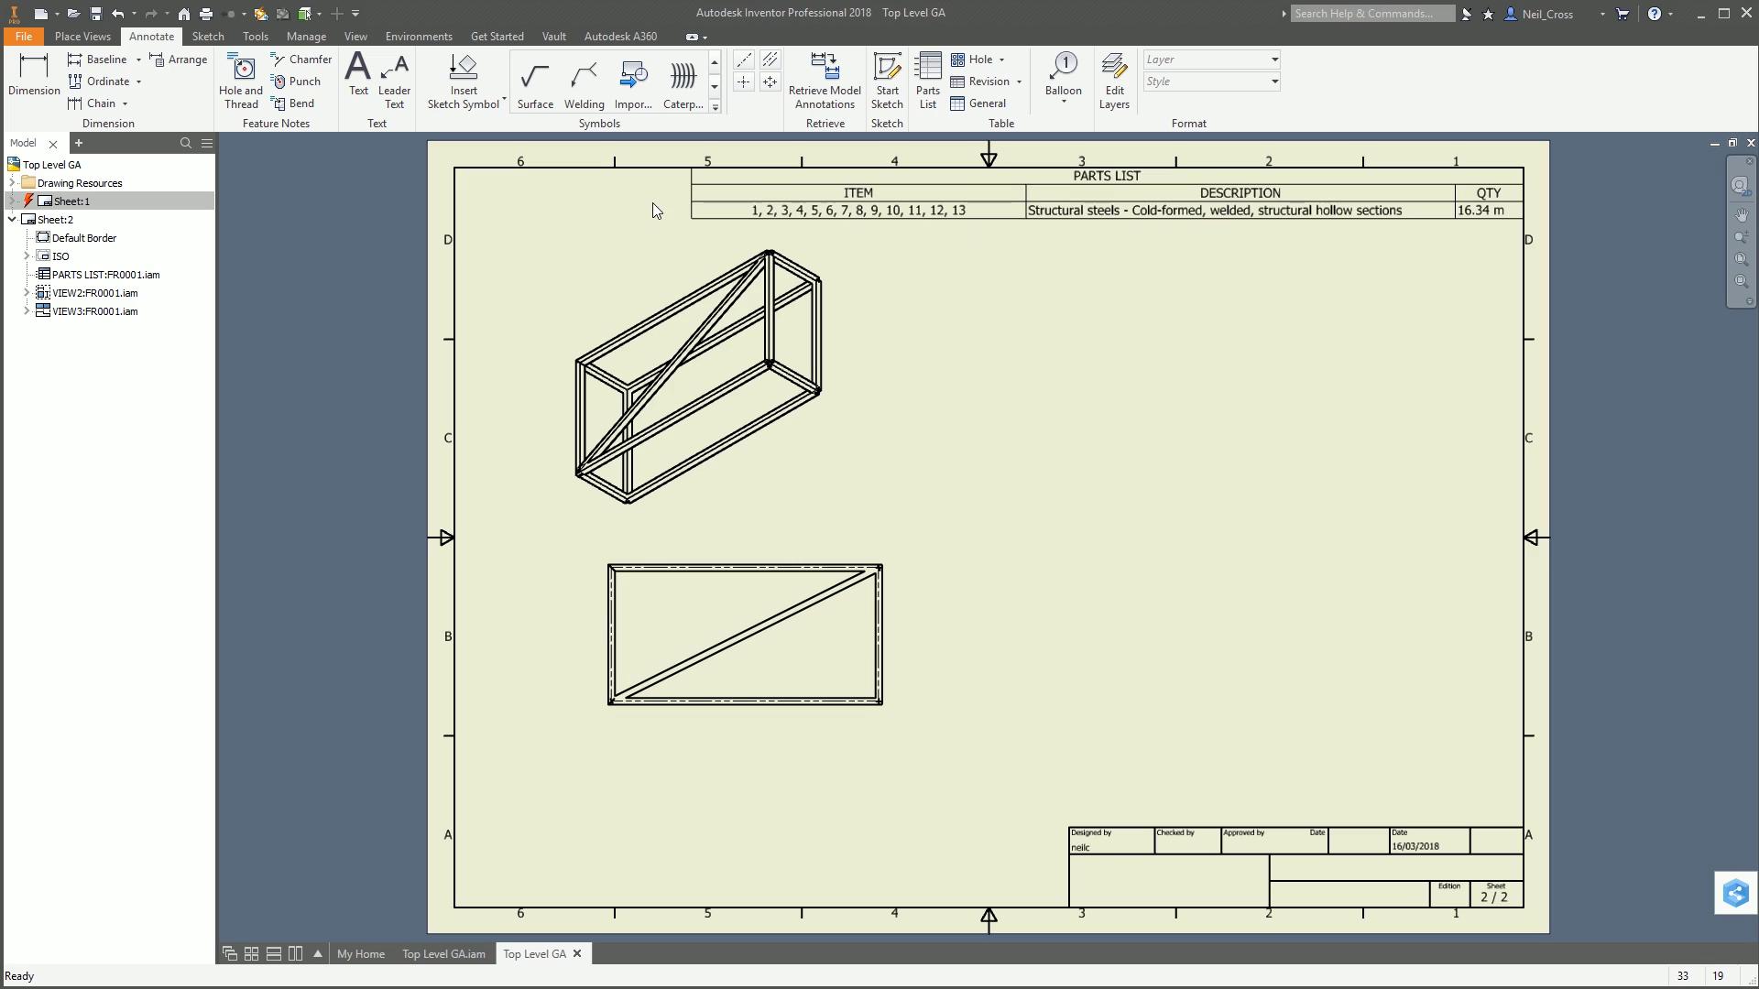
left_click(691, 196)
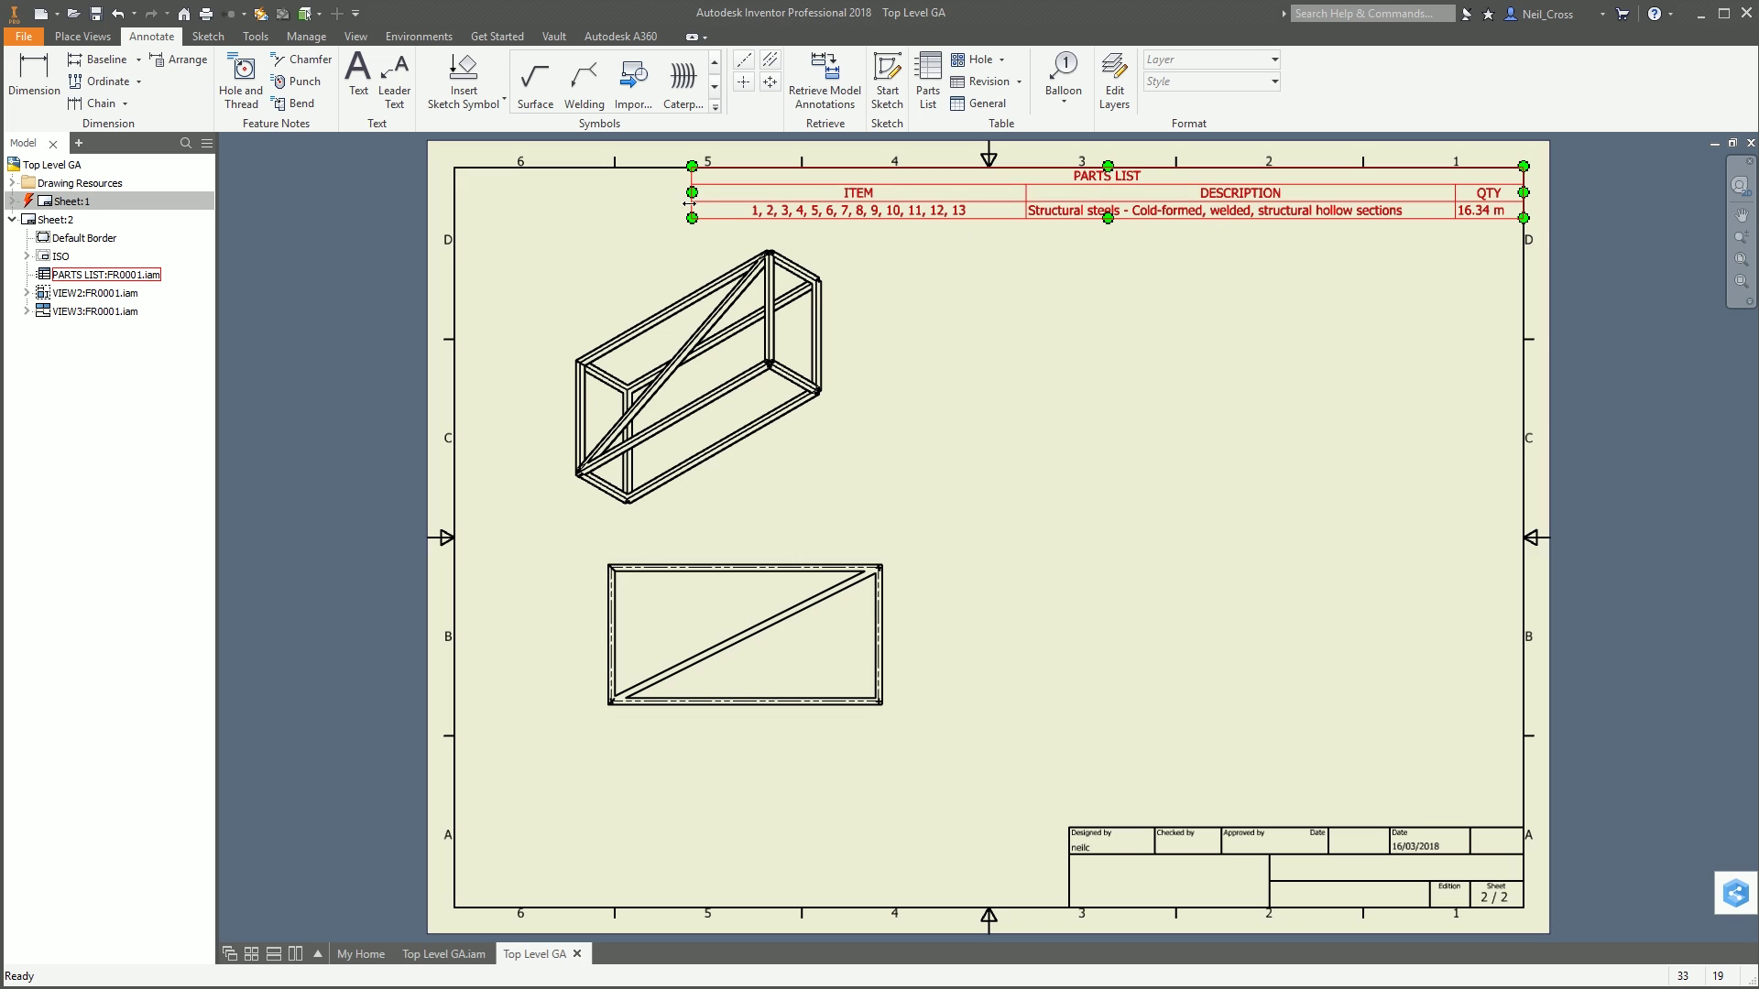
left_click(975, 277)
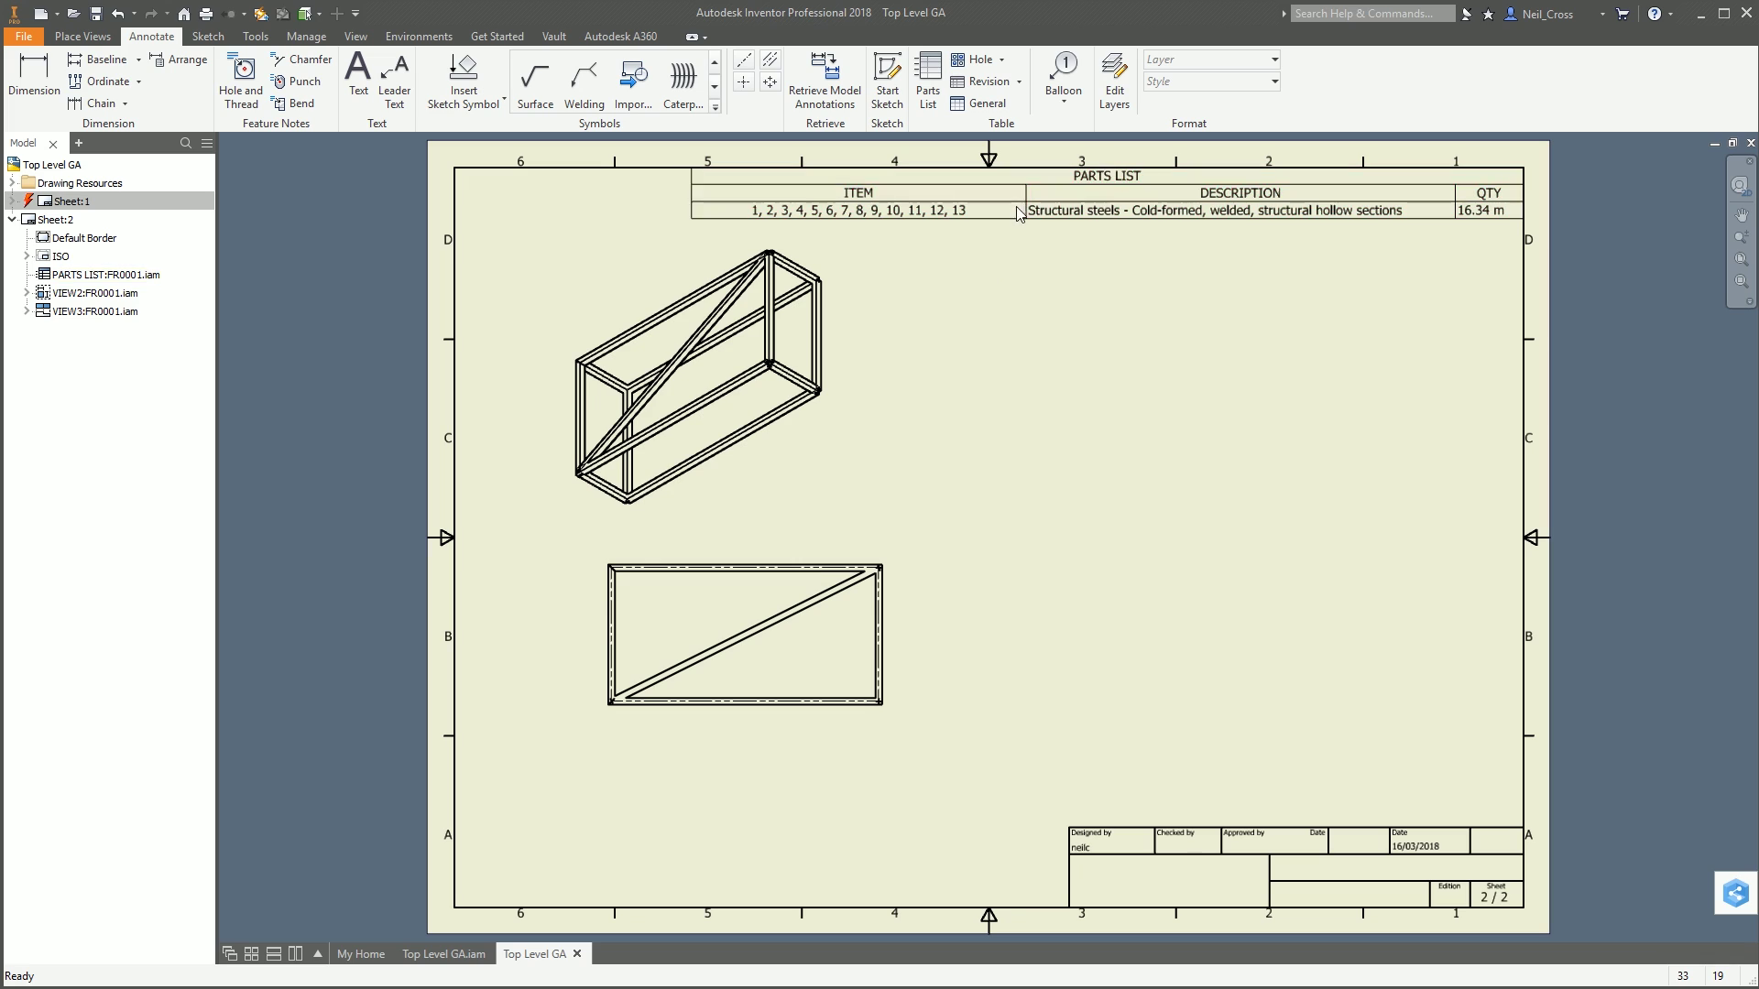
Step: Add a STOCK NUMBER column after QTY in the FRAME GEN PARTS LIST style and save the style
left_click(1177, 183)
left_click(308, 38)
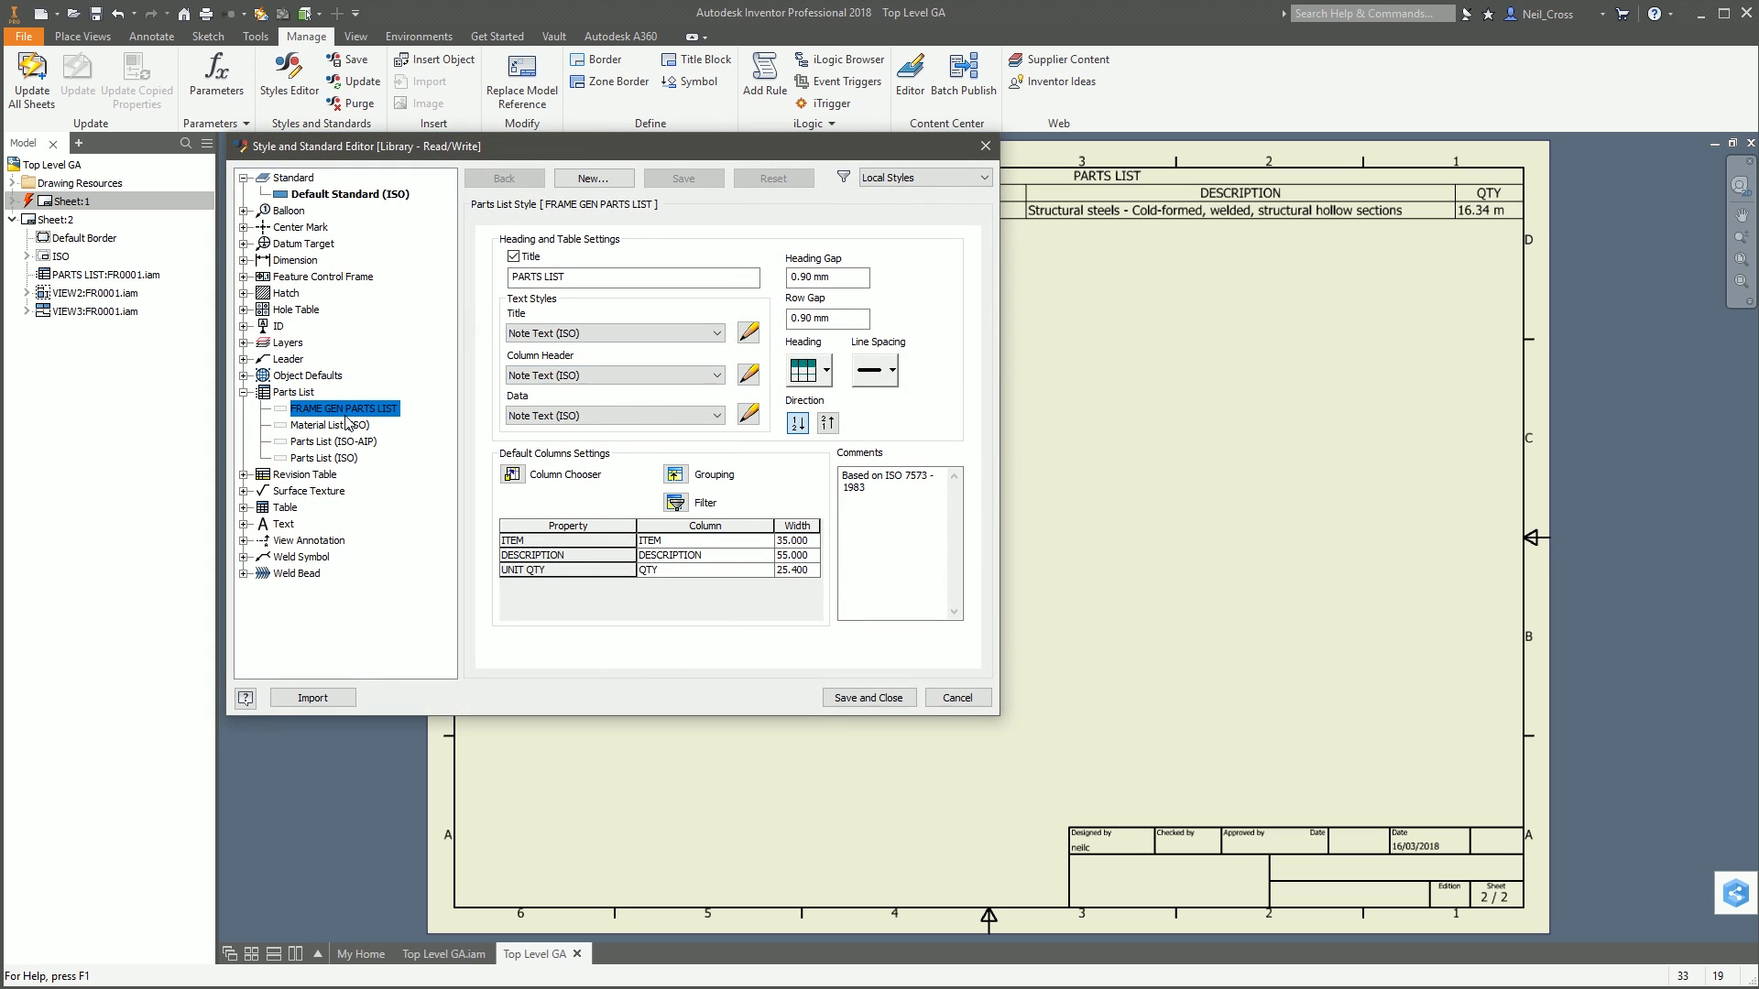
left_click(512, 474)
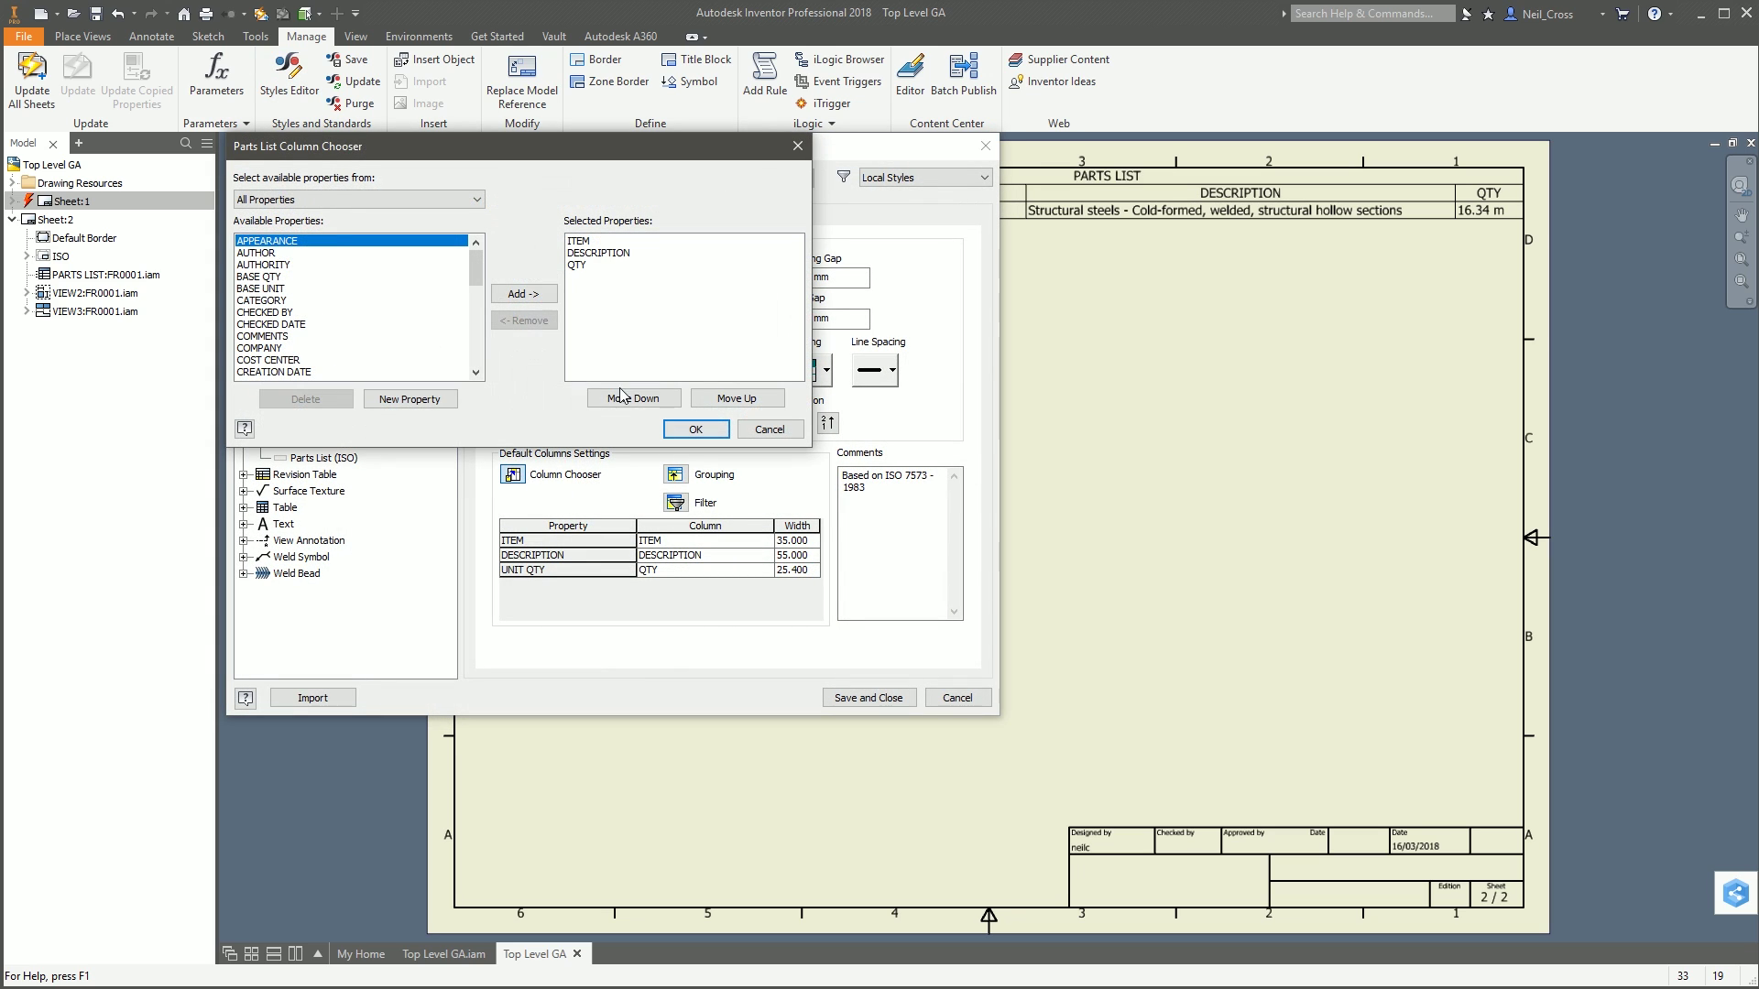
left_click_drag(477, 269, 483, 344)
left_click(311, 360)
left_click(523, 293)
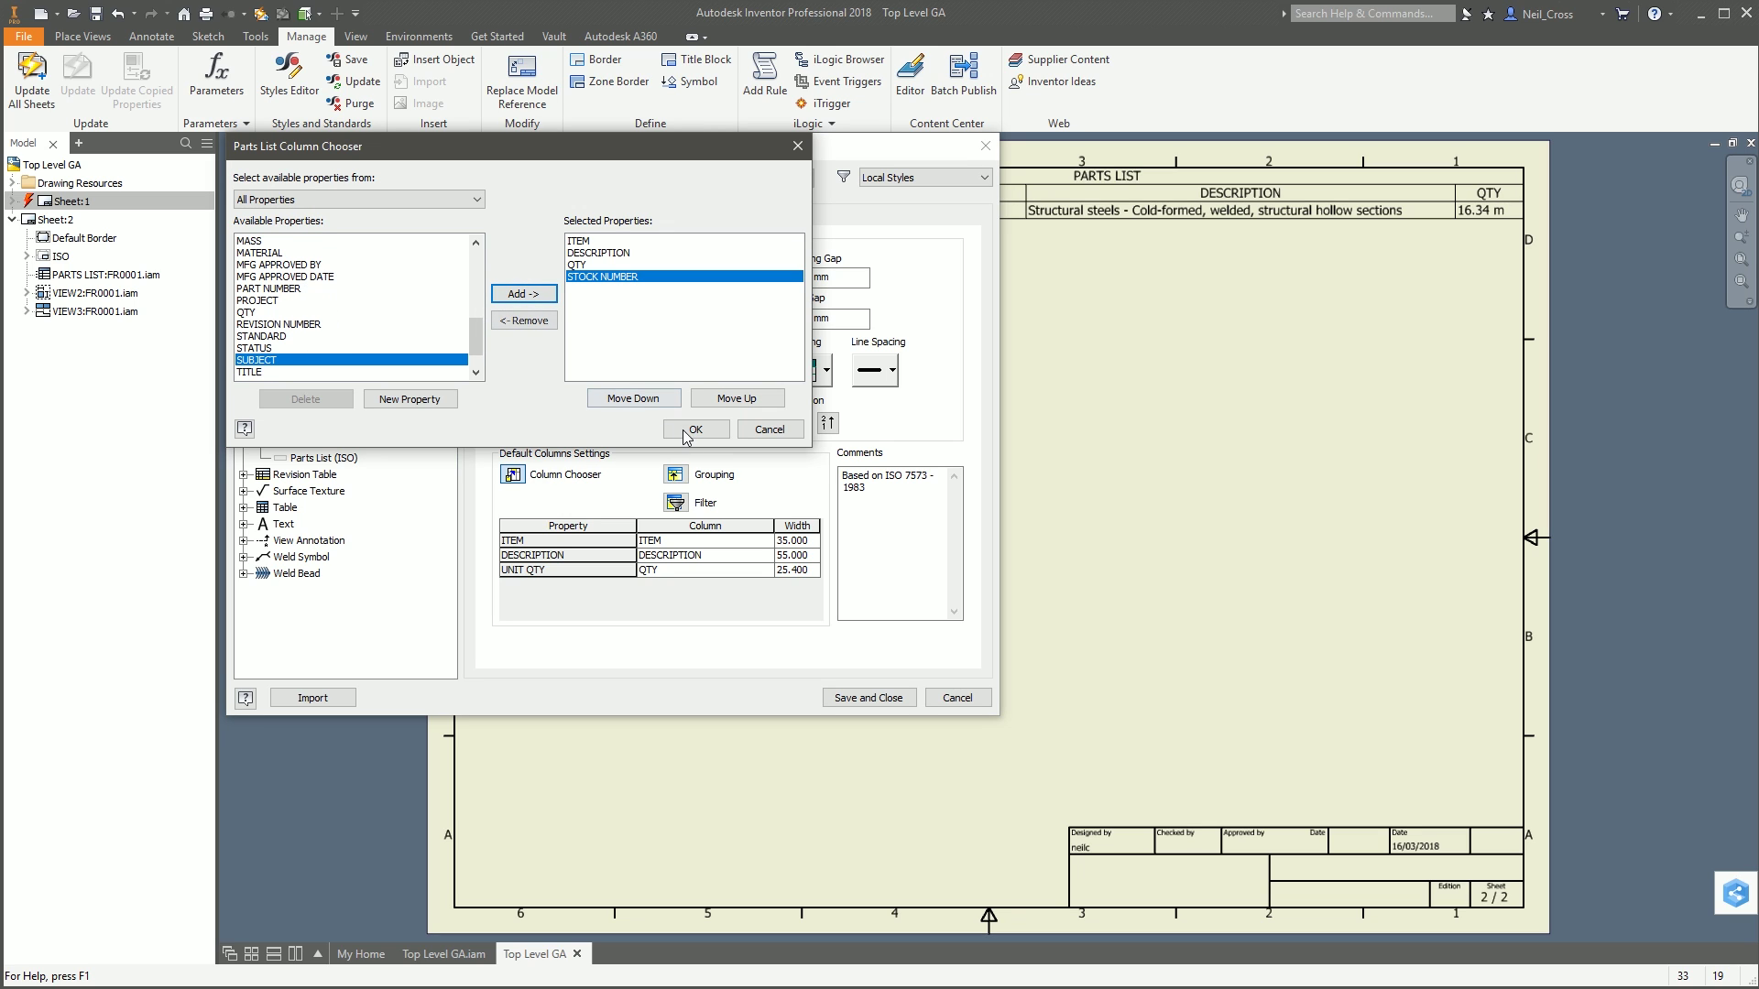
left_click(694, 429)
left_click(841, 699)
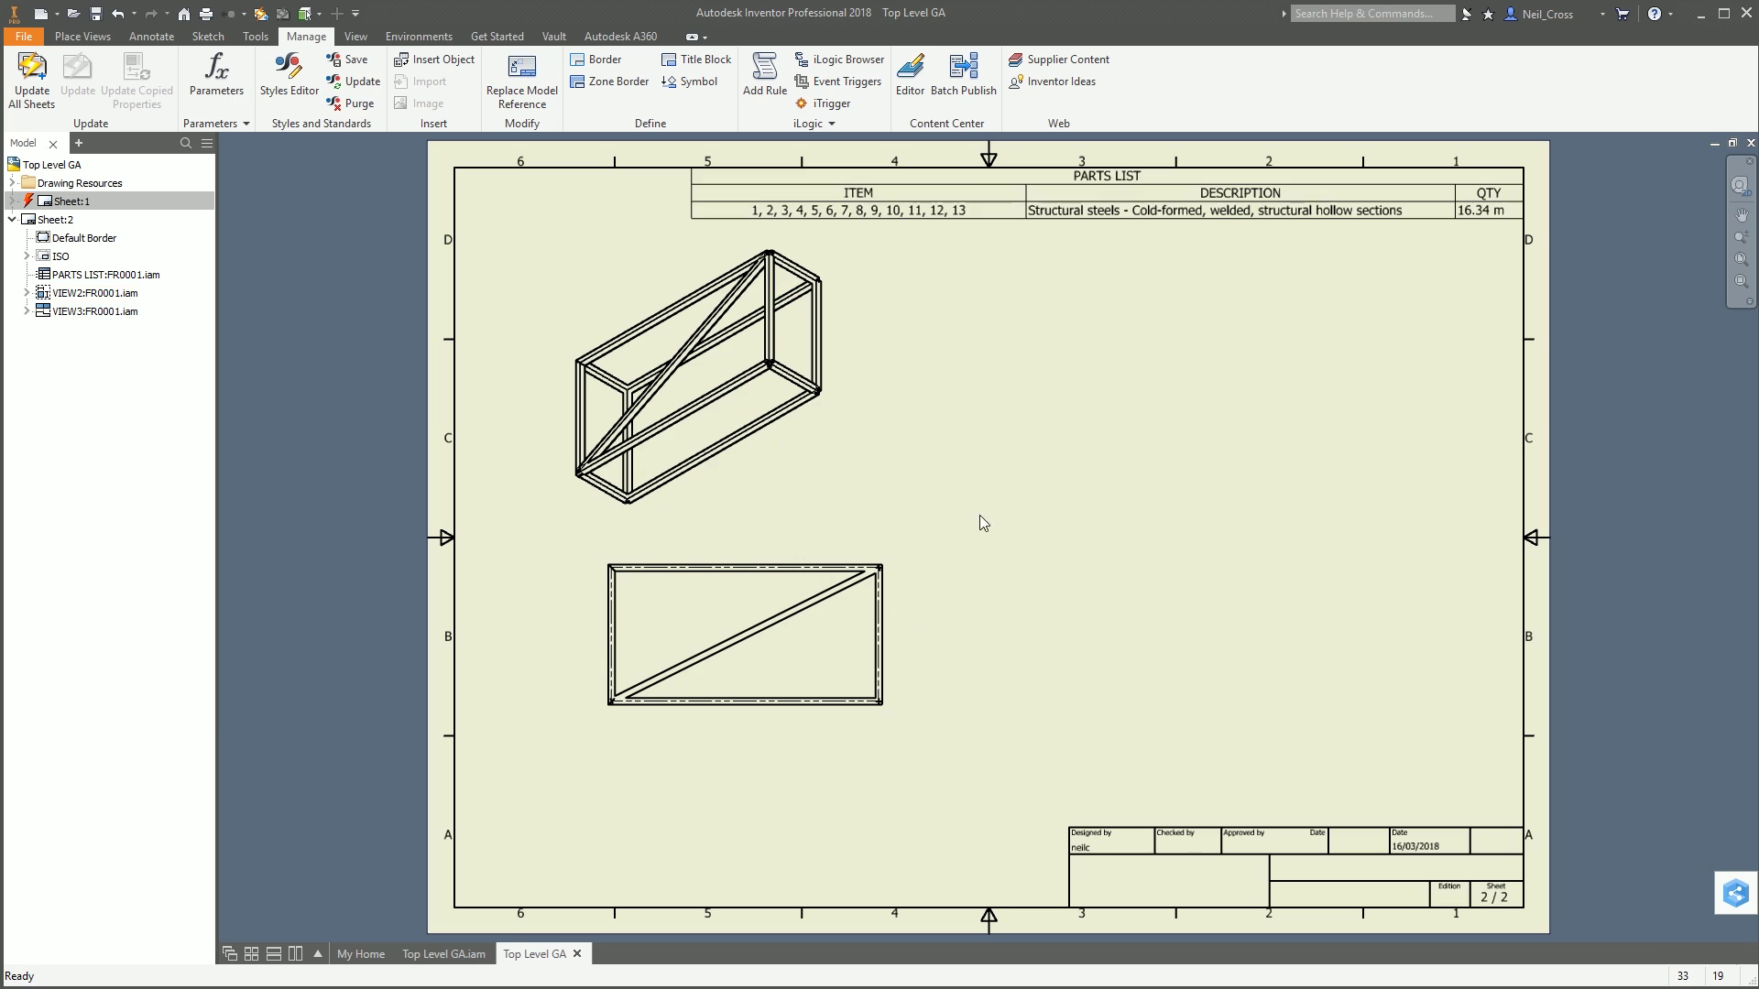
Step: Reapply the FRAME GEN PARTS LIST style to the parts list and widen its ITEM and DESCRIPTION columns
left_click(939, 177)
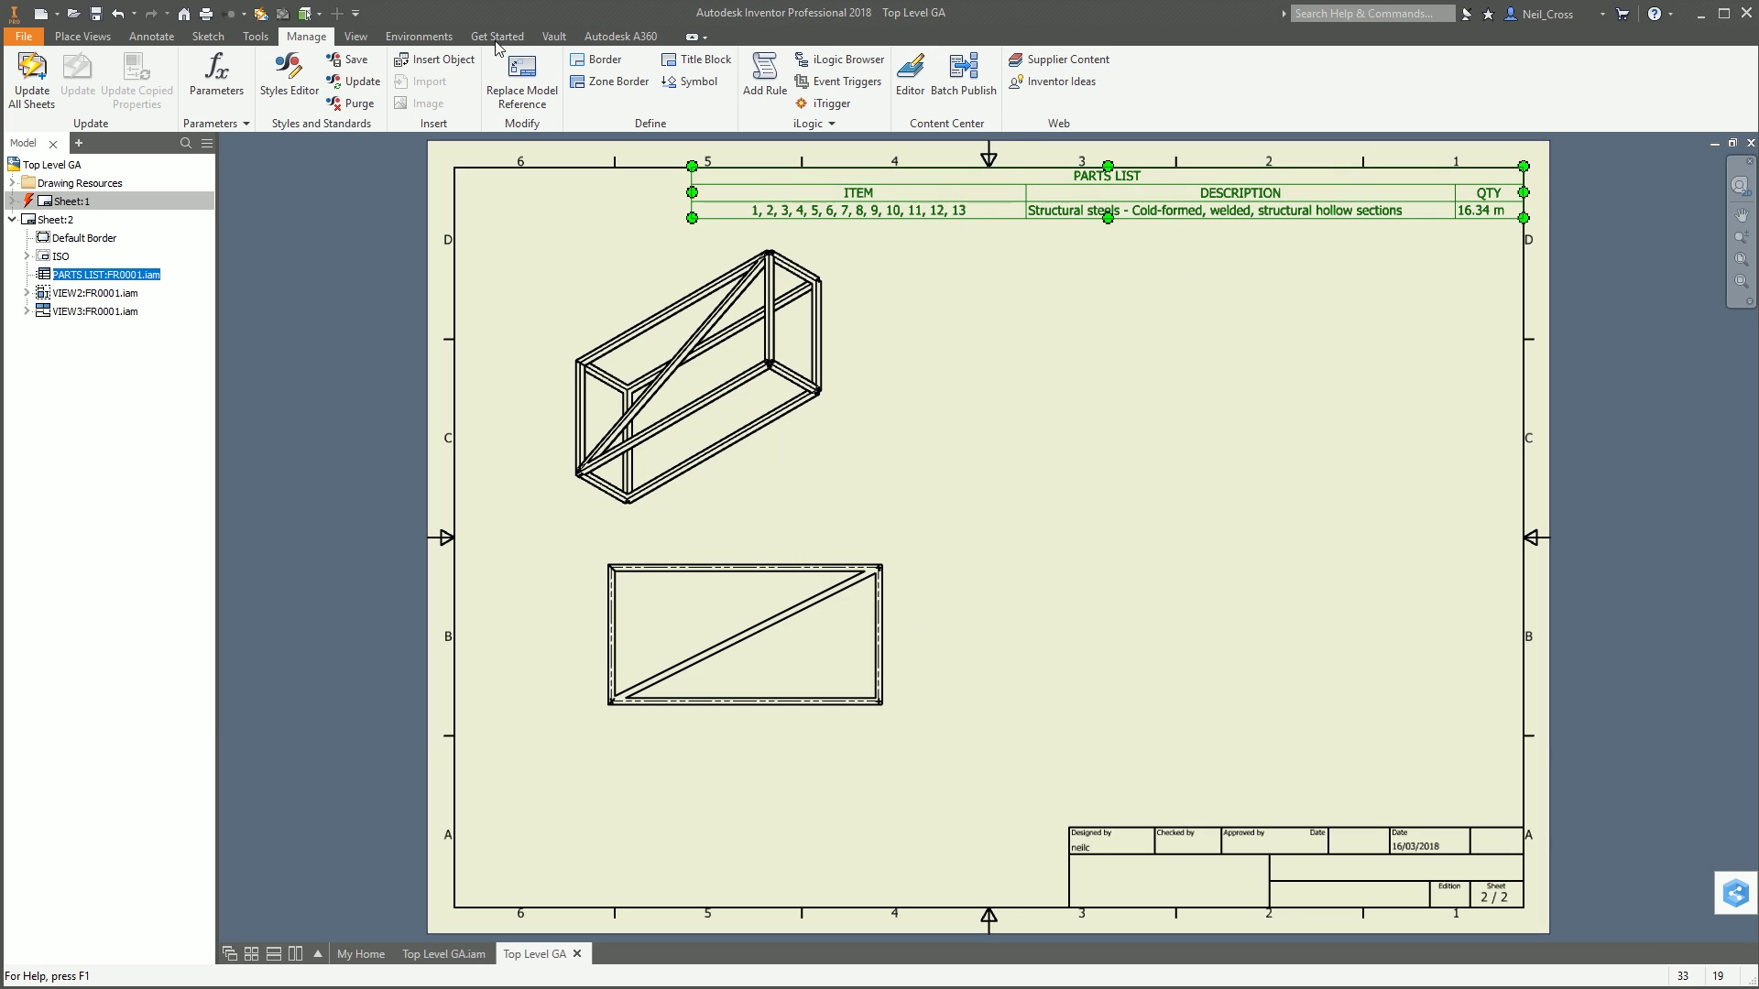
left_click(167, 44)
left_click(1273, 81)
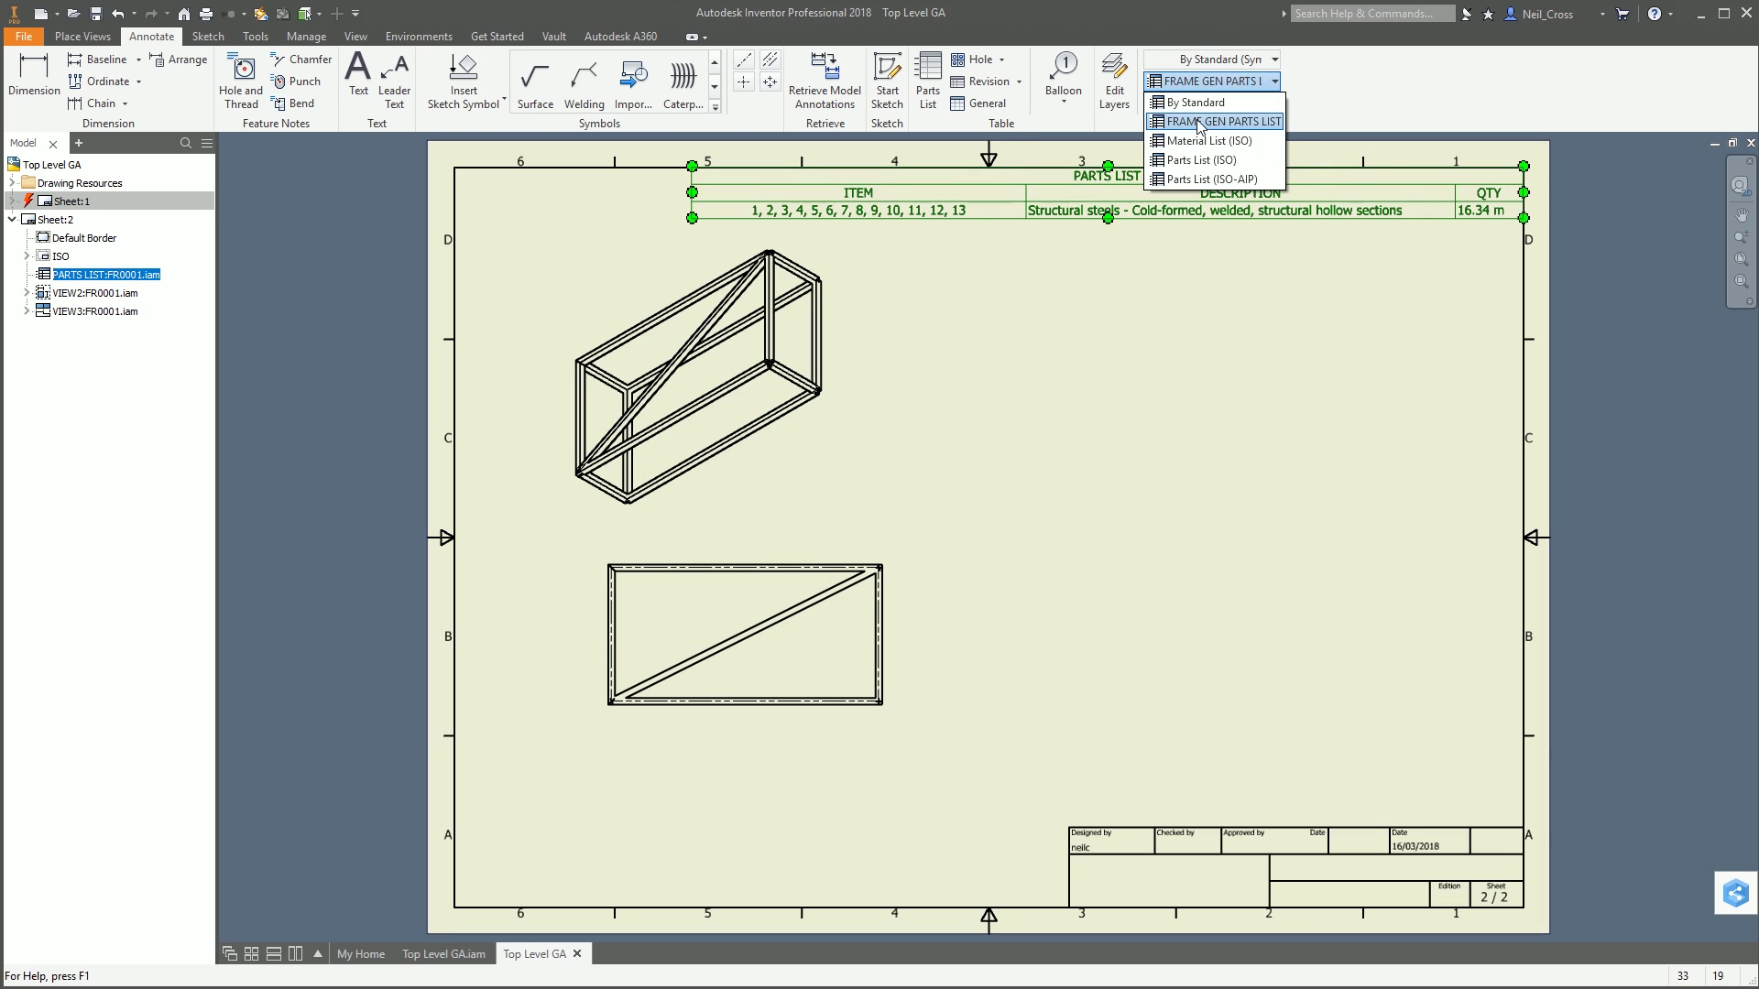
left_click(1206, 129)
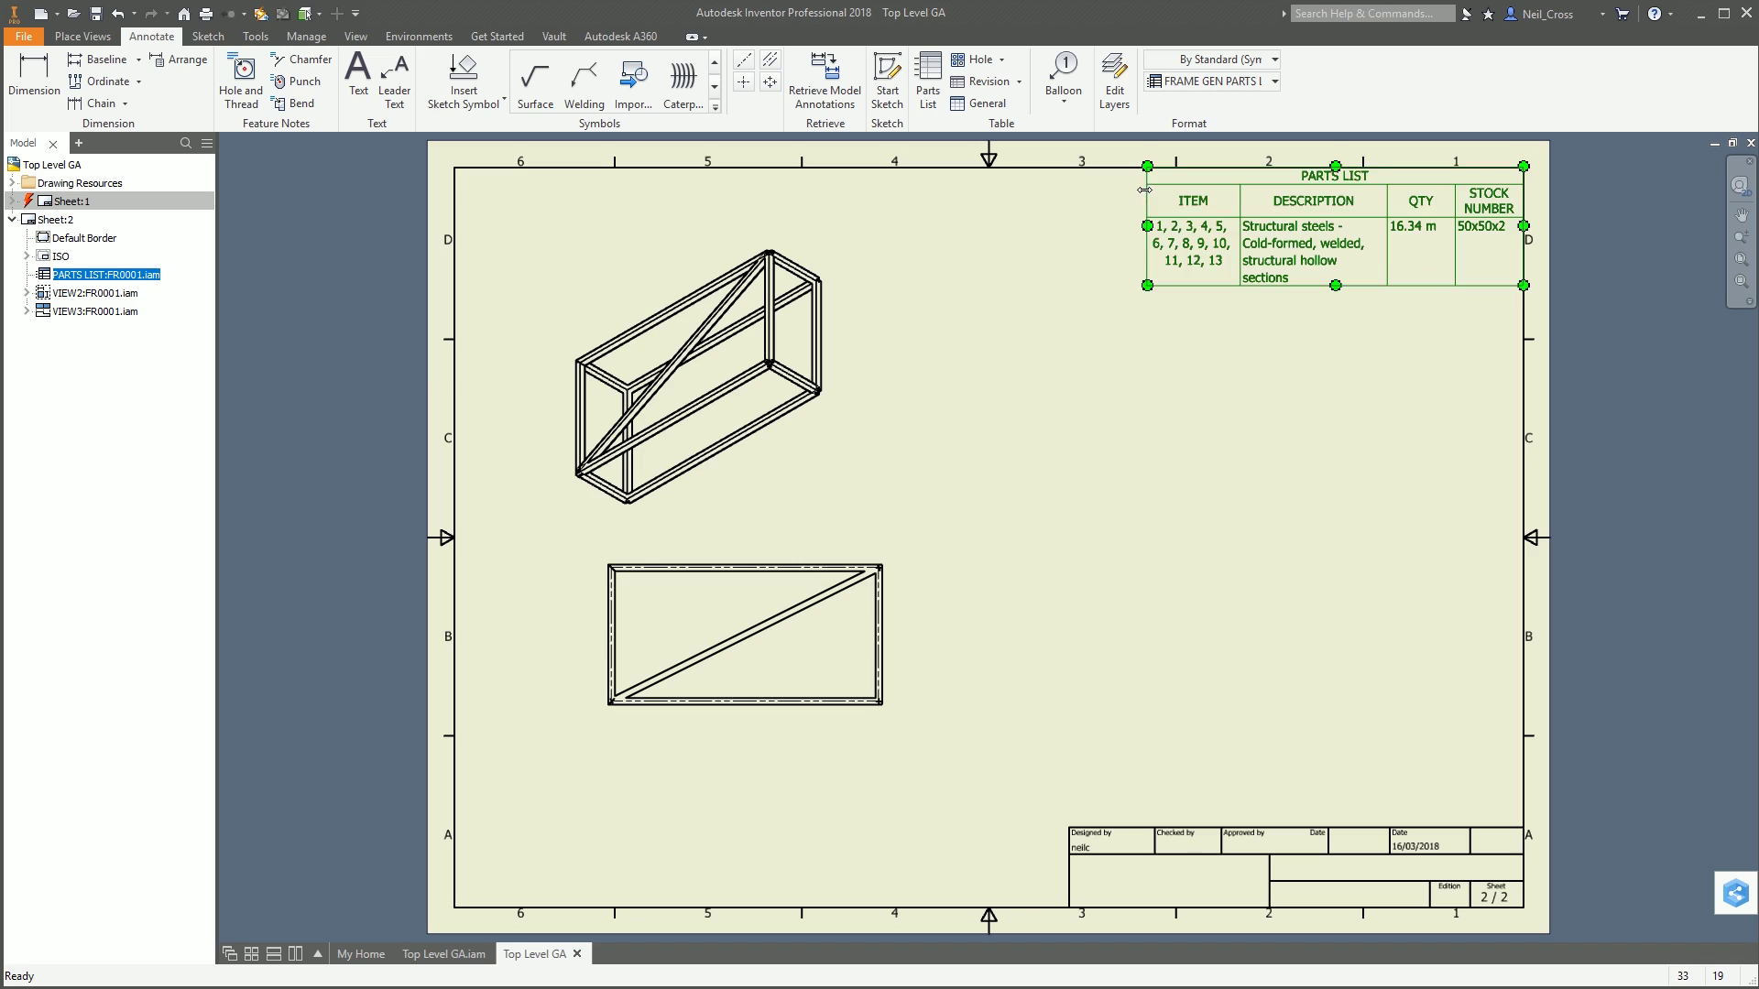
left_click_drag(1239, 203, 1108, 203)
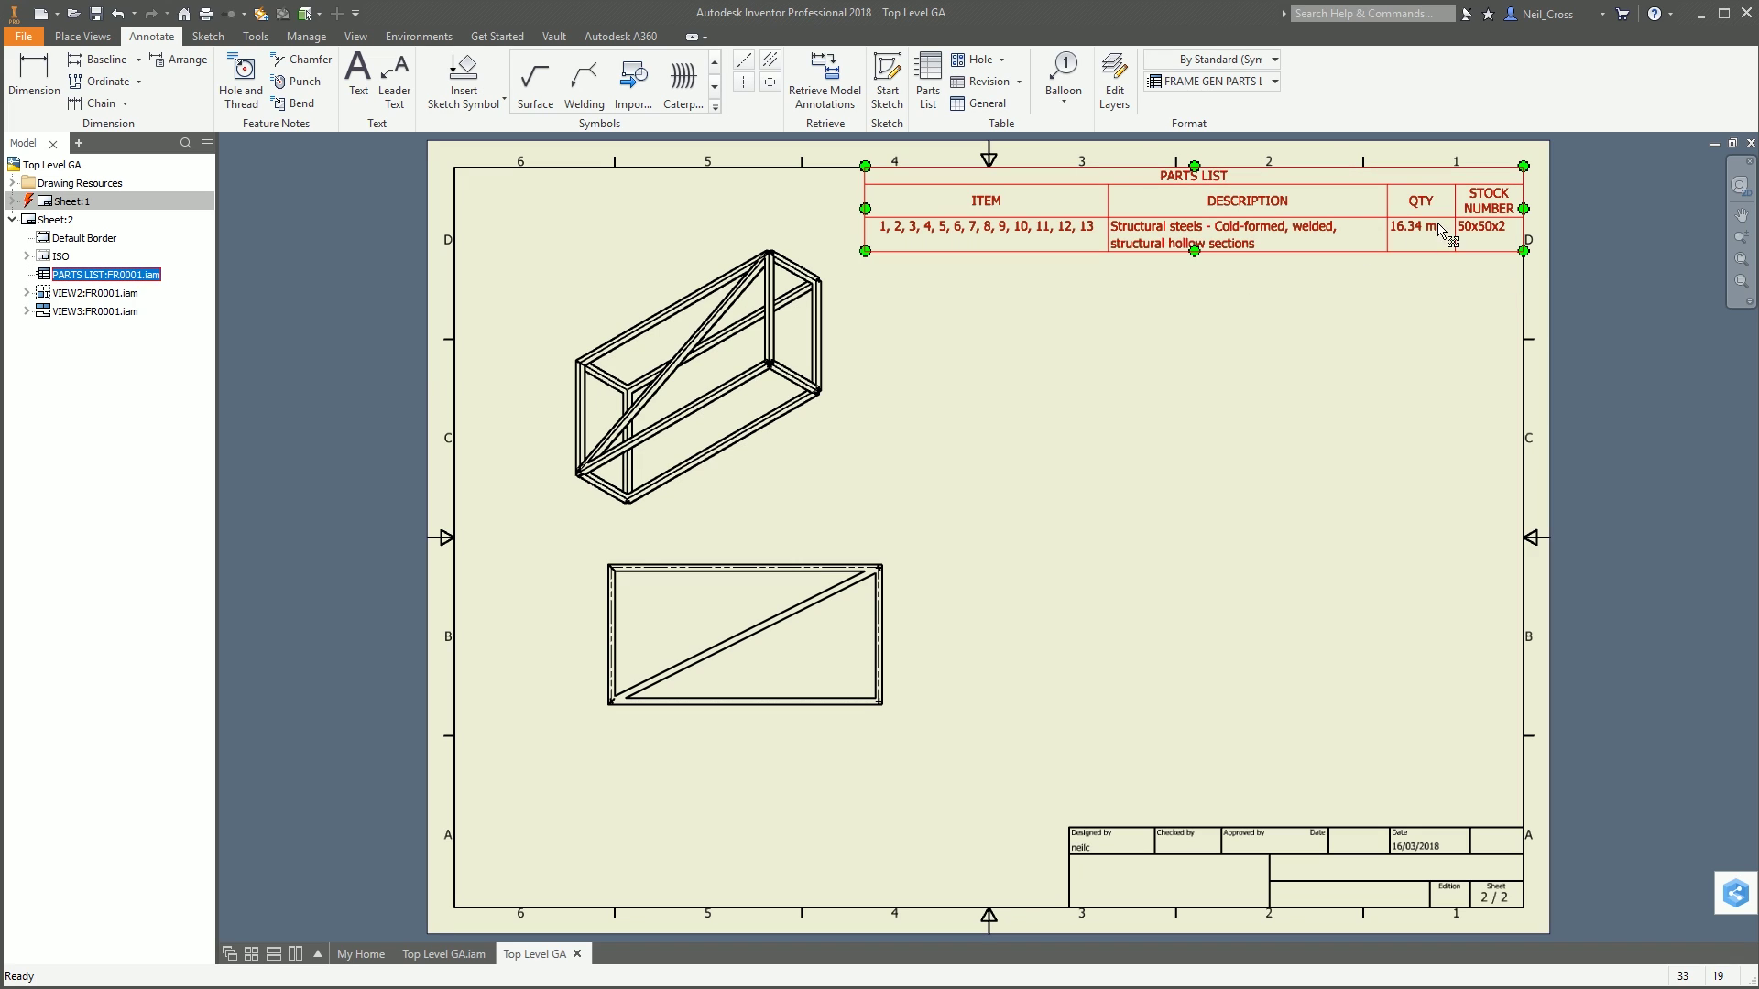
Step: Set the style's first grouping key to STOCK NUMBER, save it, and slightly narrow the parts list's ITEM column
left_click(306, 36)
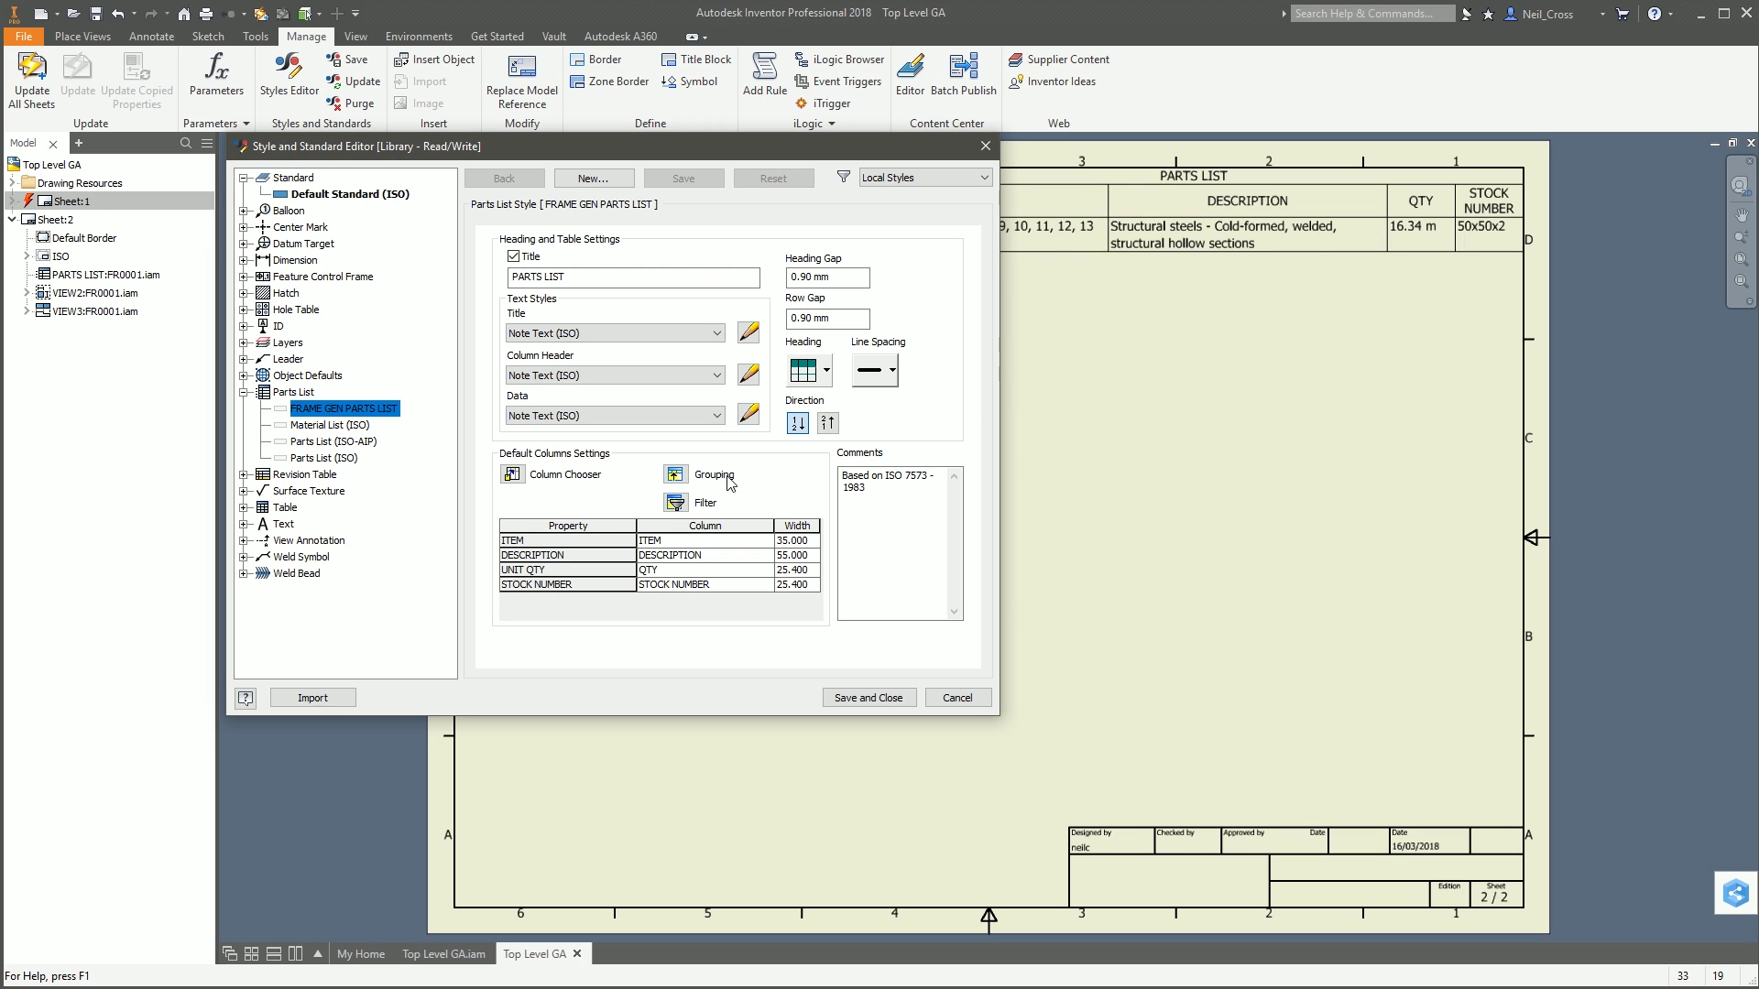
left_click(675, 474)
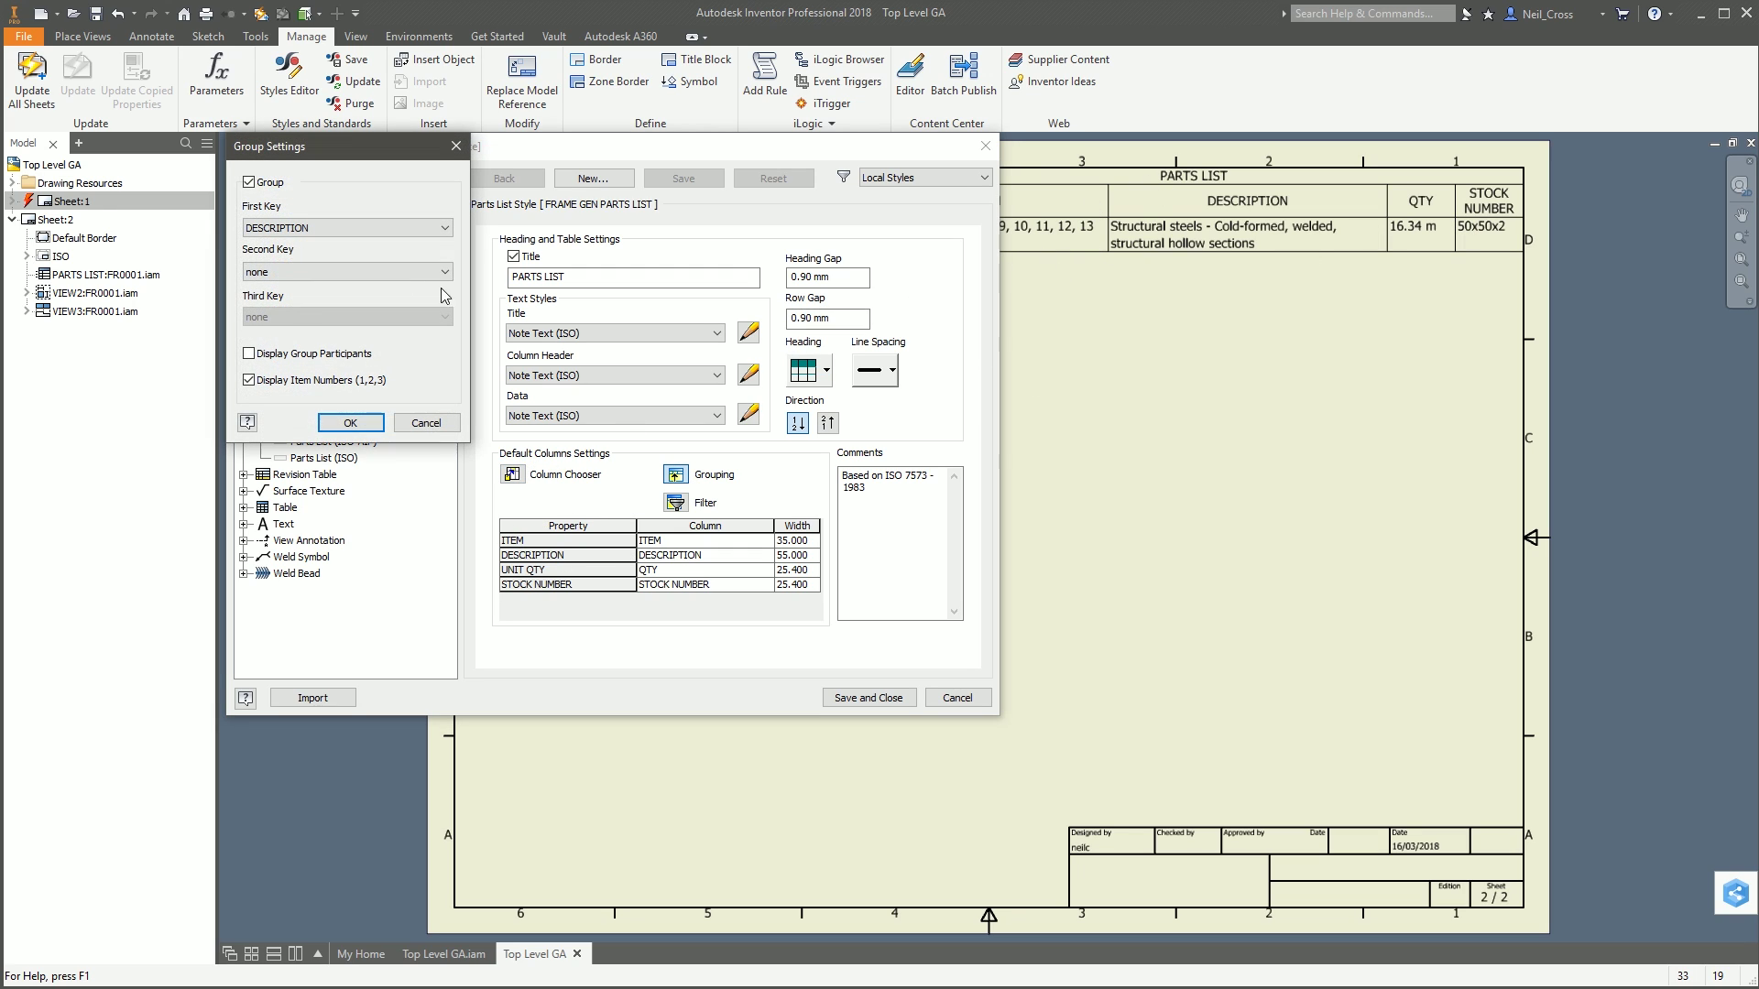
left_click(314, 228)
left_click(284, 264)
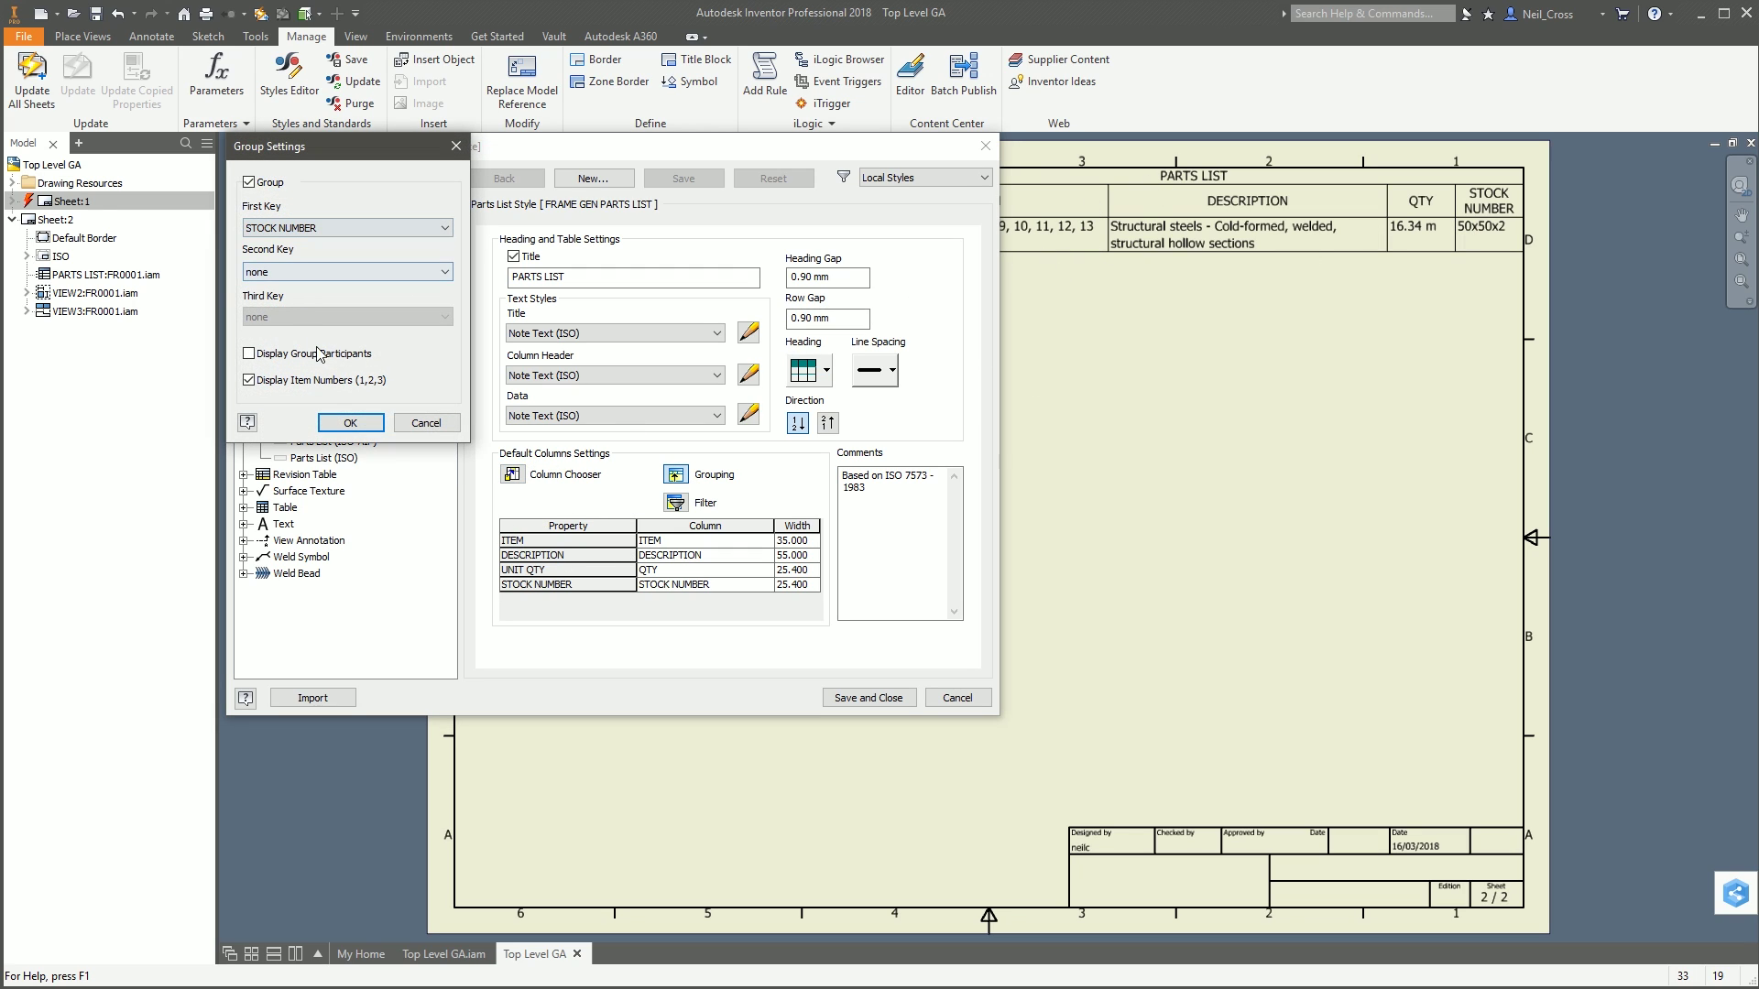
left_click(350, 423)
left_click(848, 698)
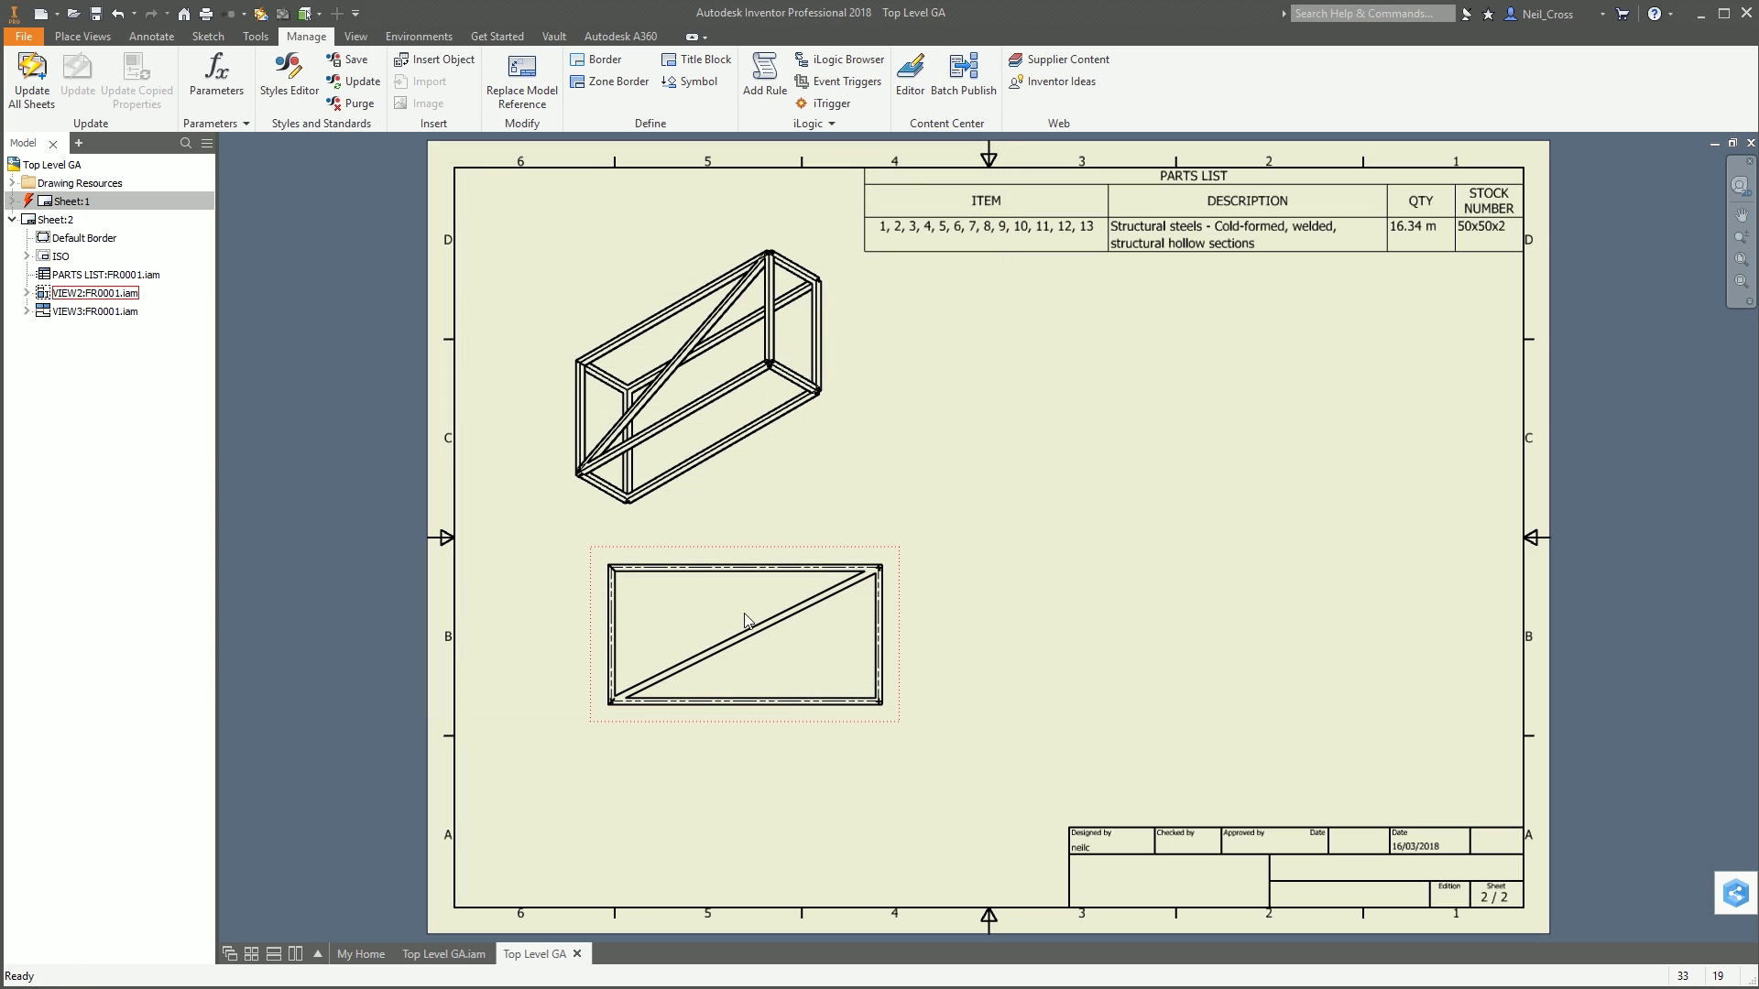
left_click(872, 204)
left_click_drag(864, 199, 921, 199)
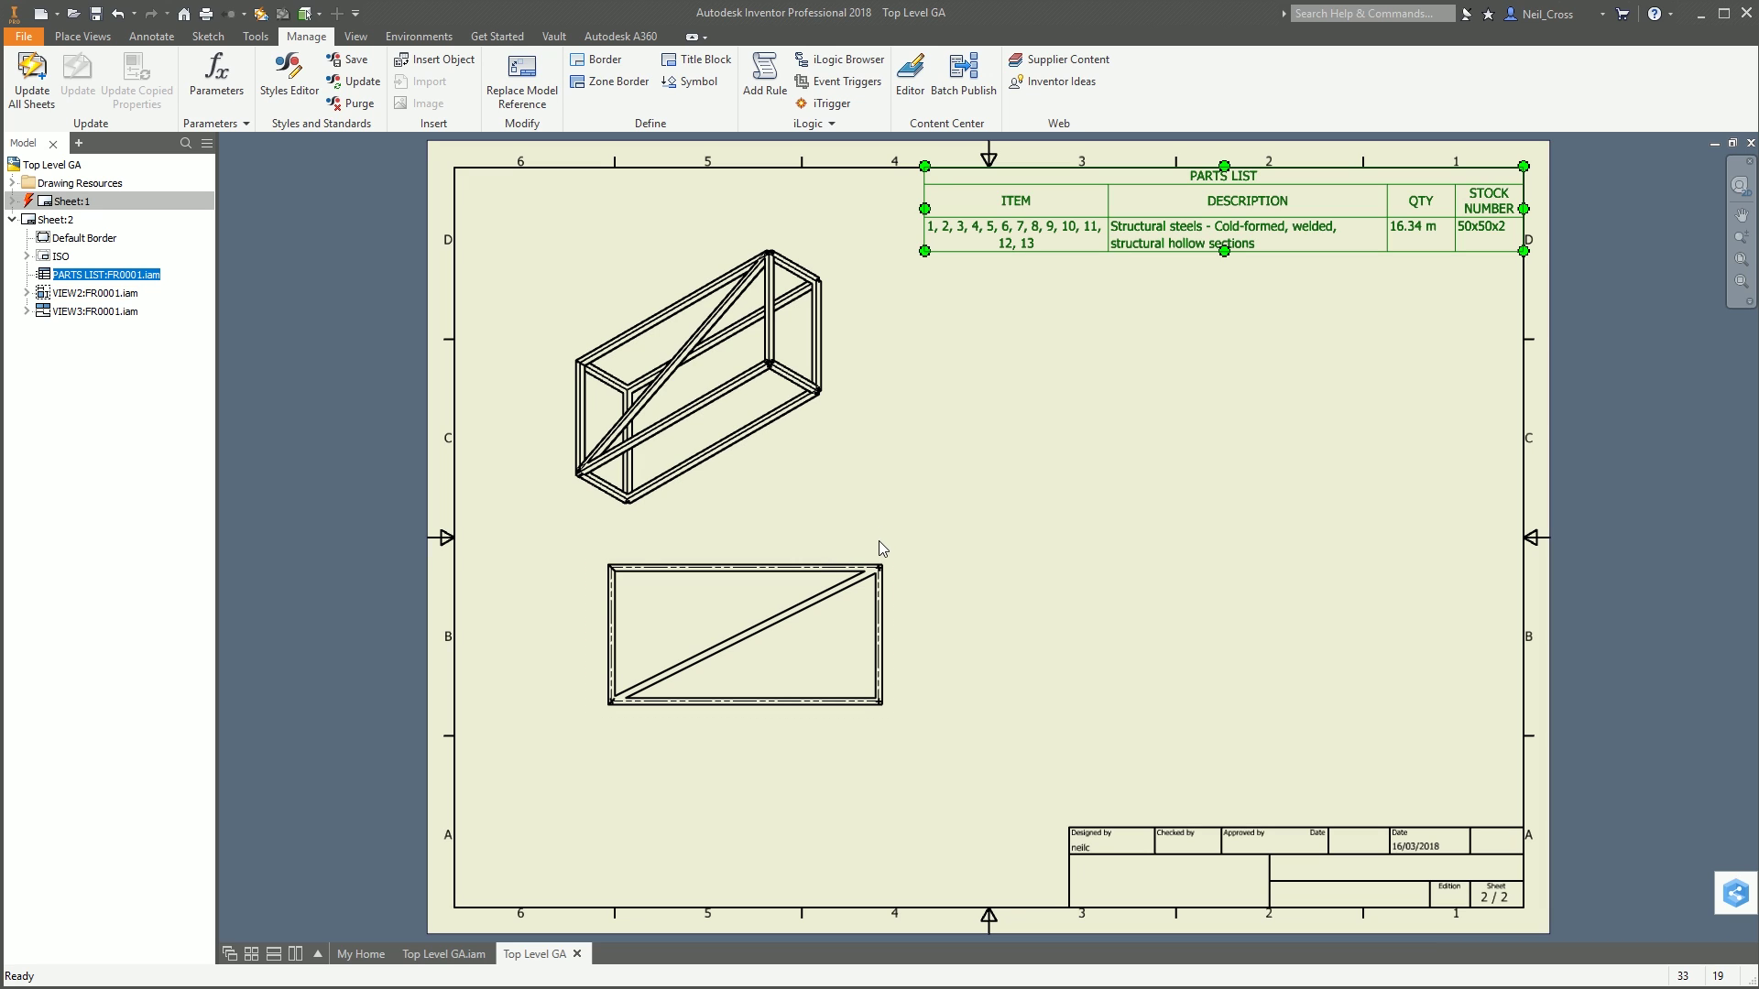
Step: In Top Level GA.iam, edit FR0001-SKEL-001 and sketch a corner-to-corner diagonal line on the long front face, from upper left to lower right
left_click(443, 954)
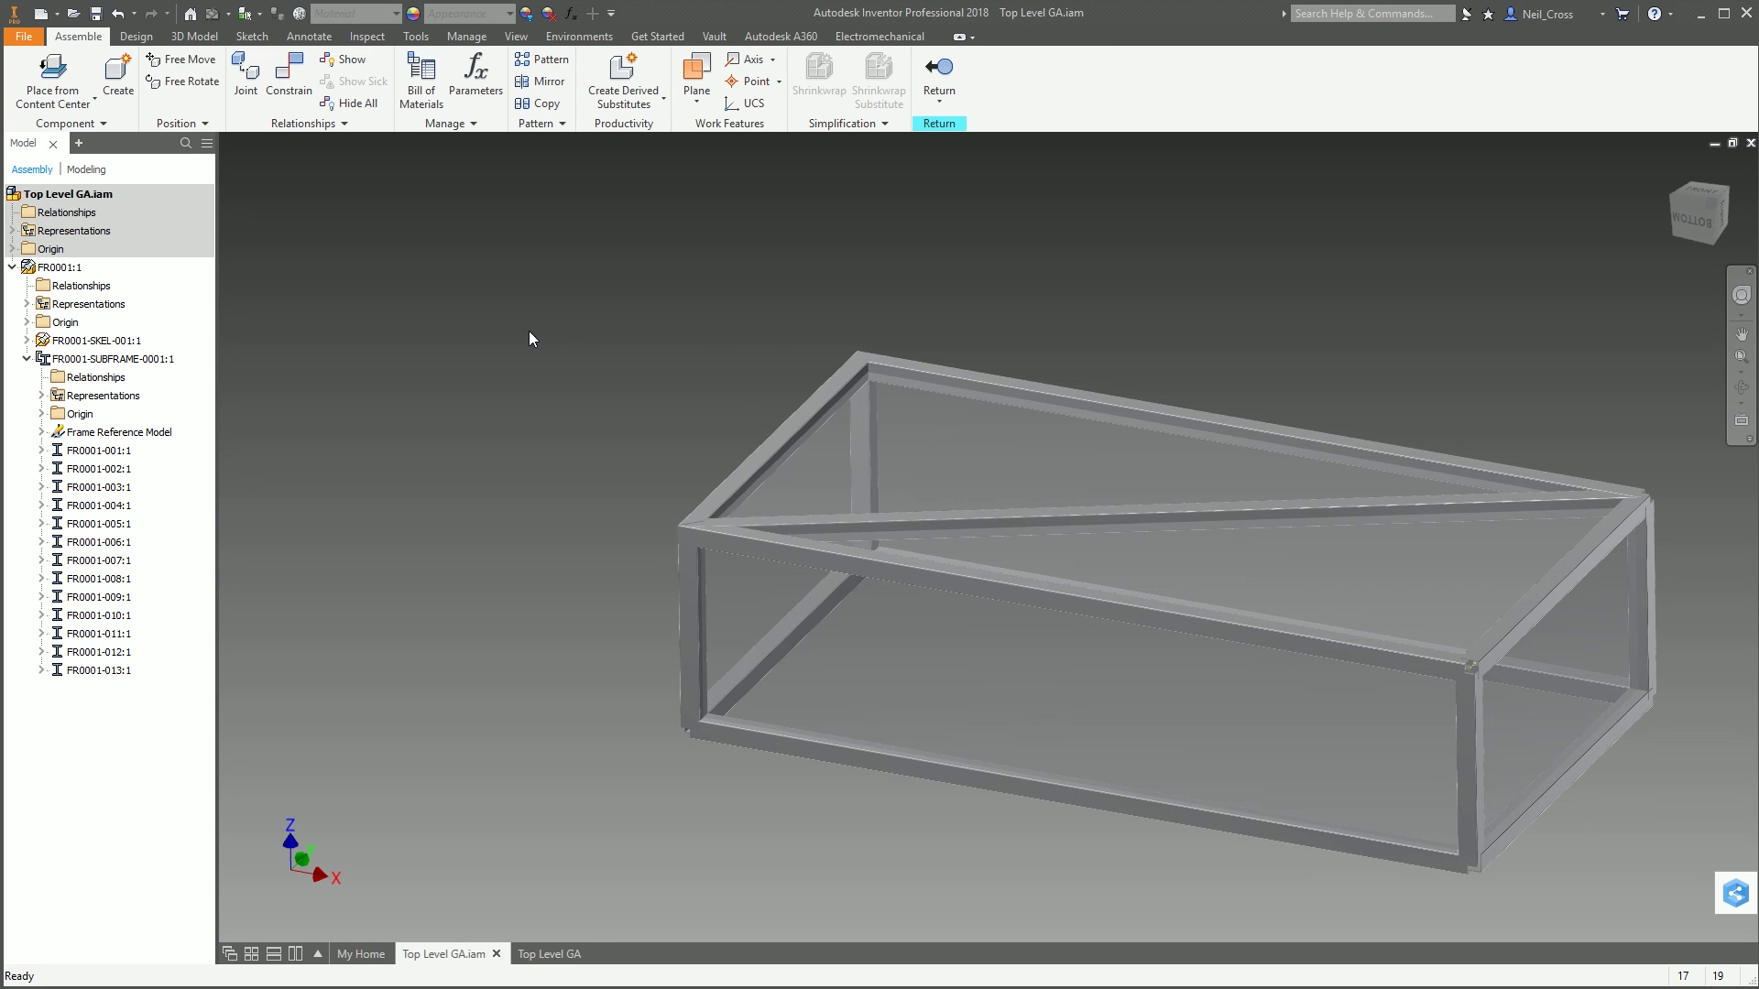
double_click(96, 340)
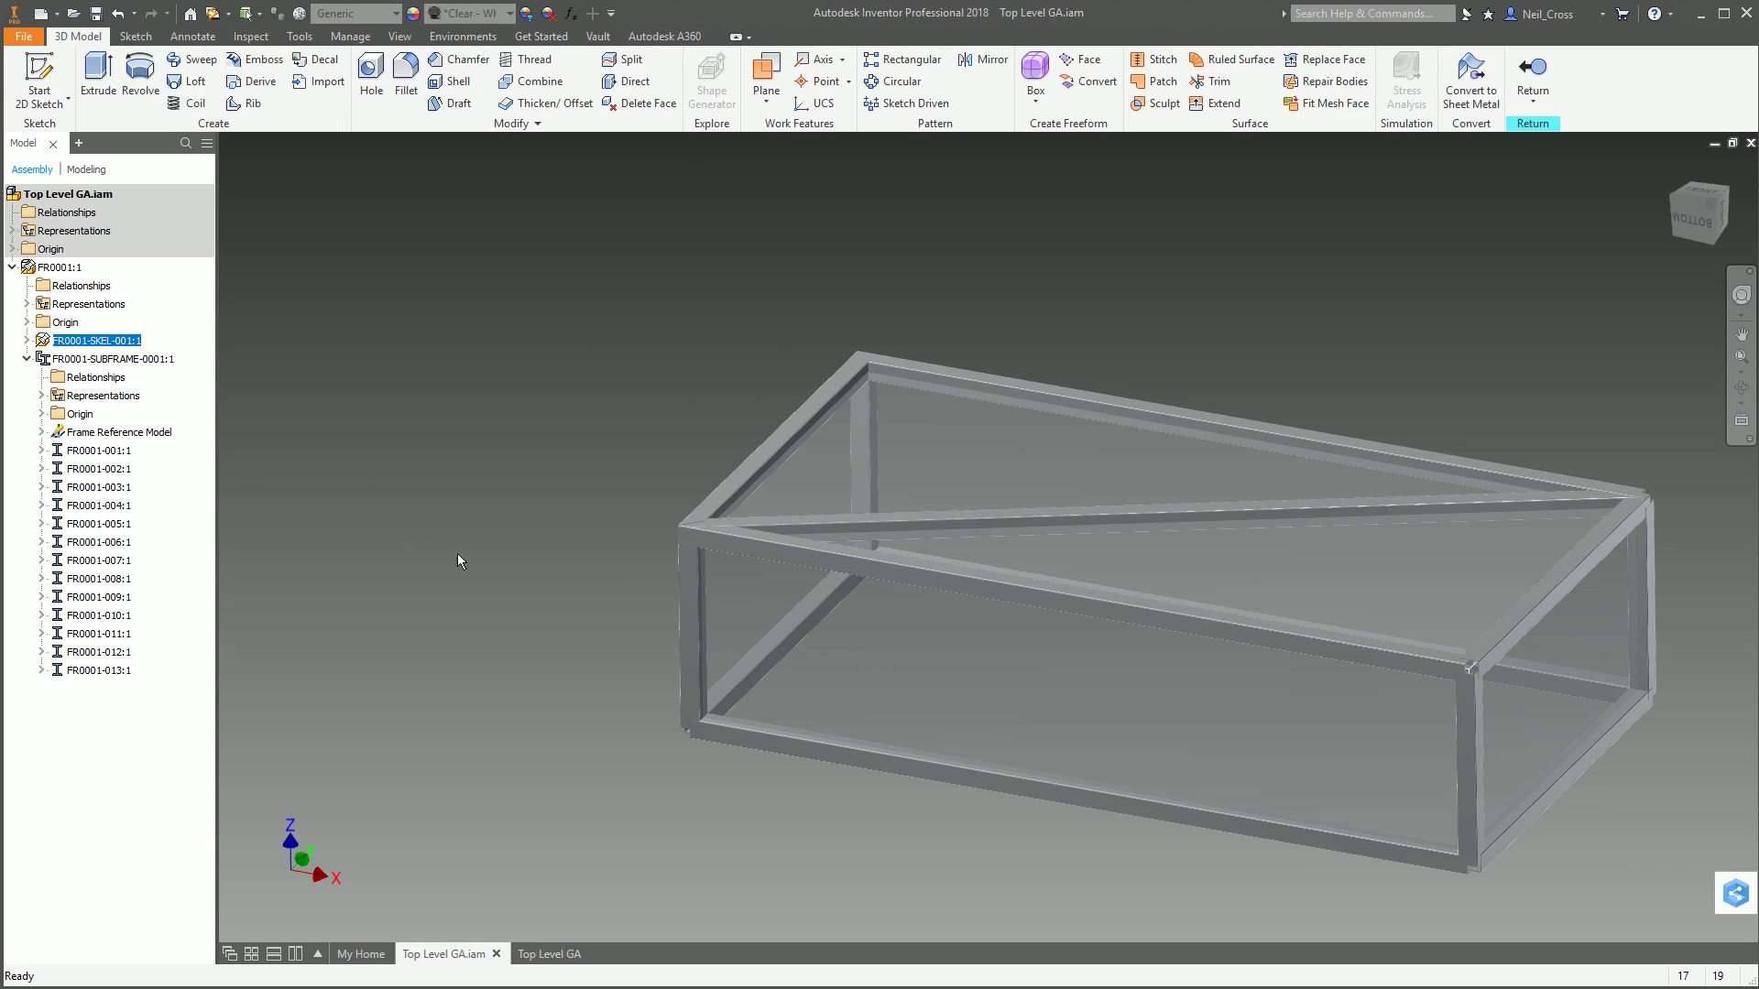
left_click(39, 82)
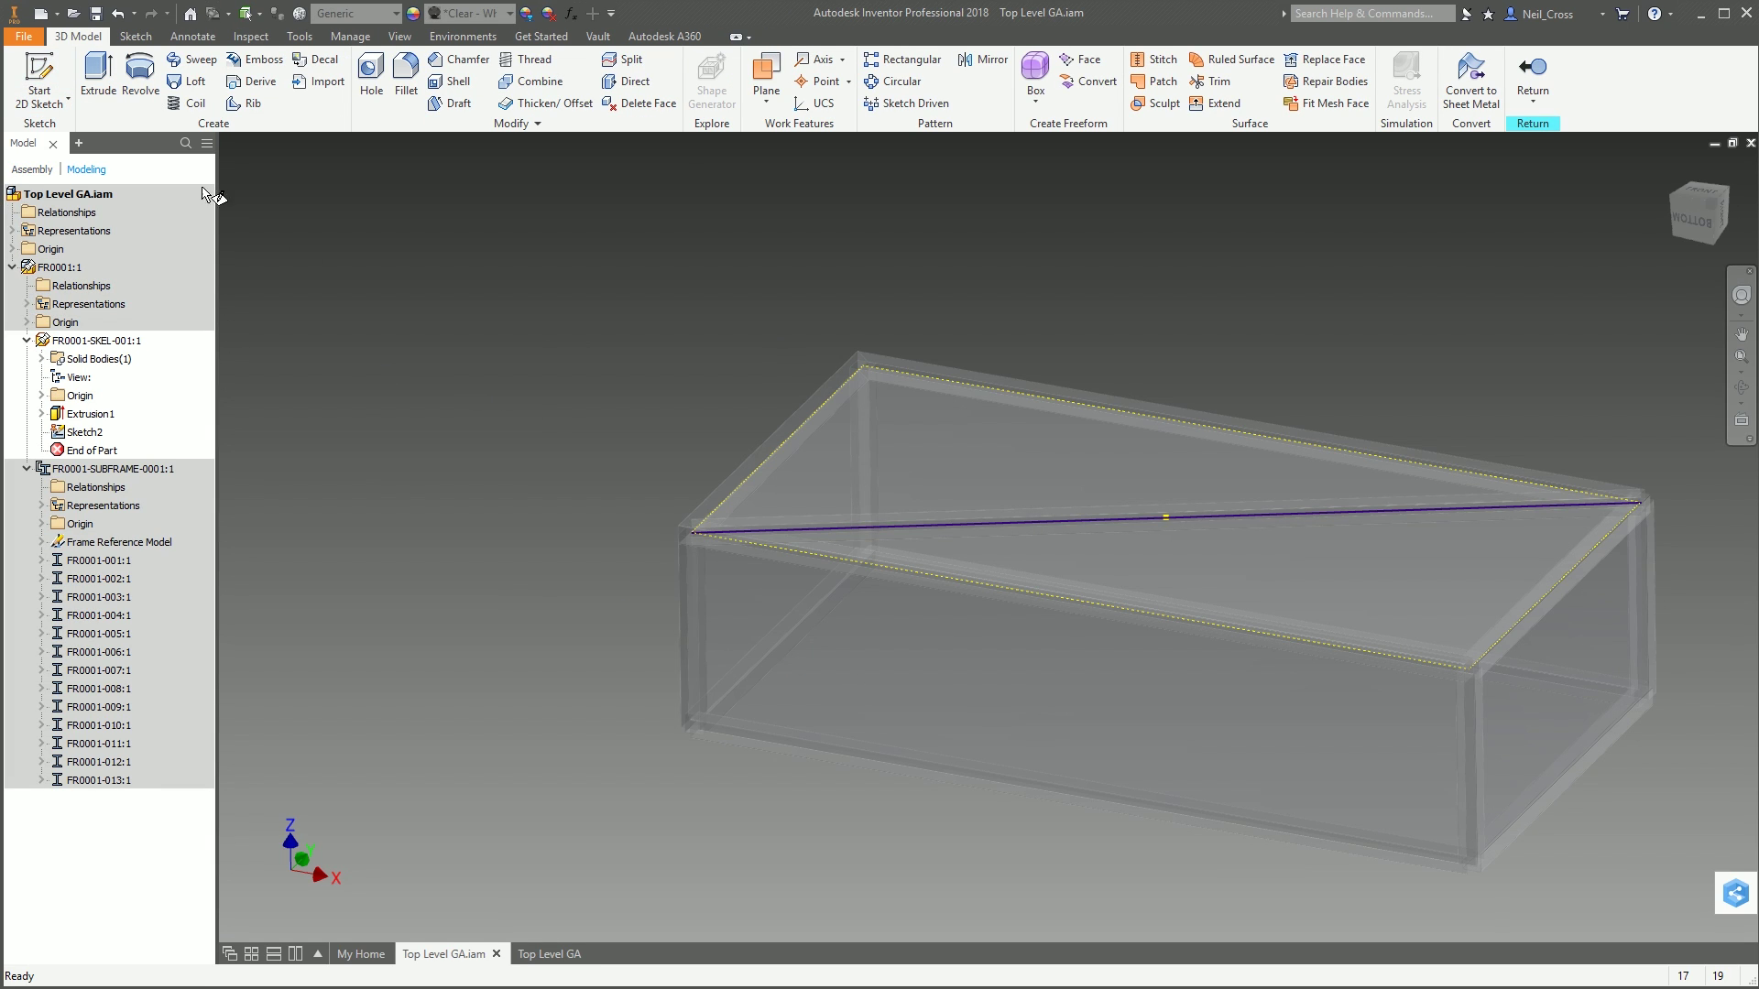
left_click(404, 361)
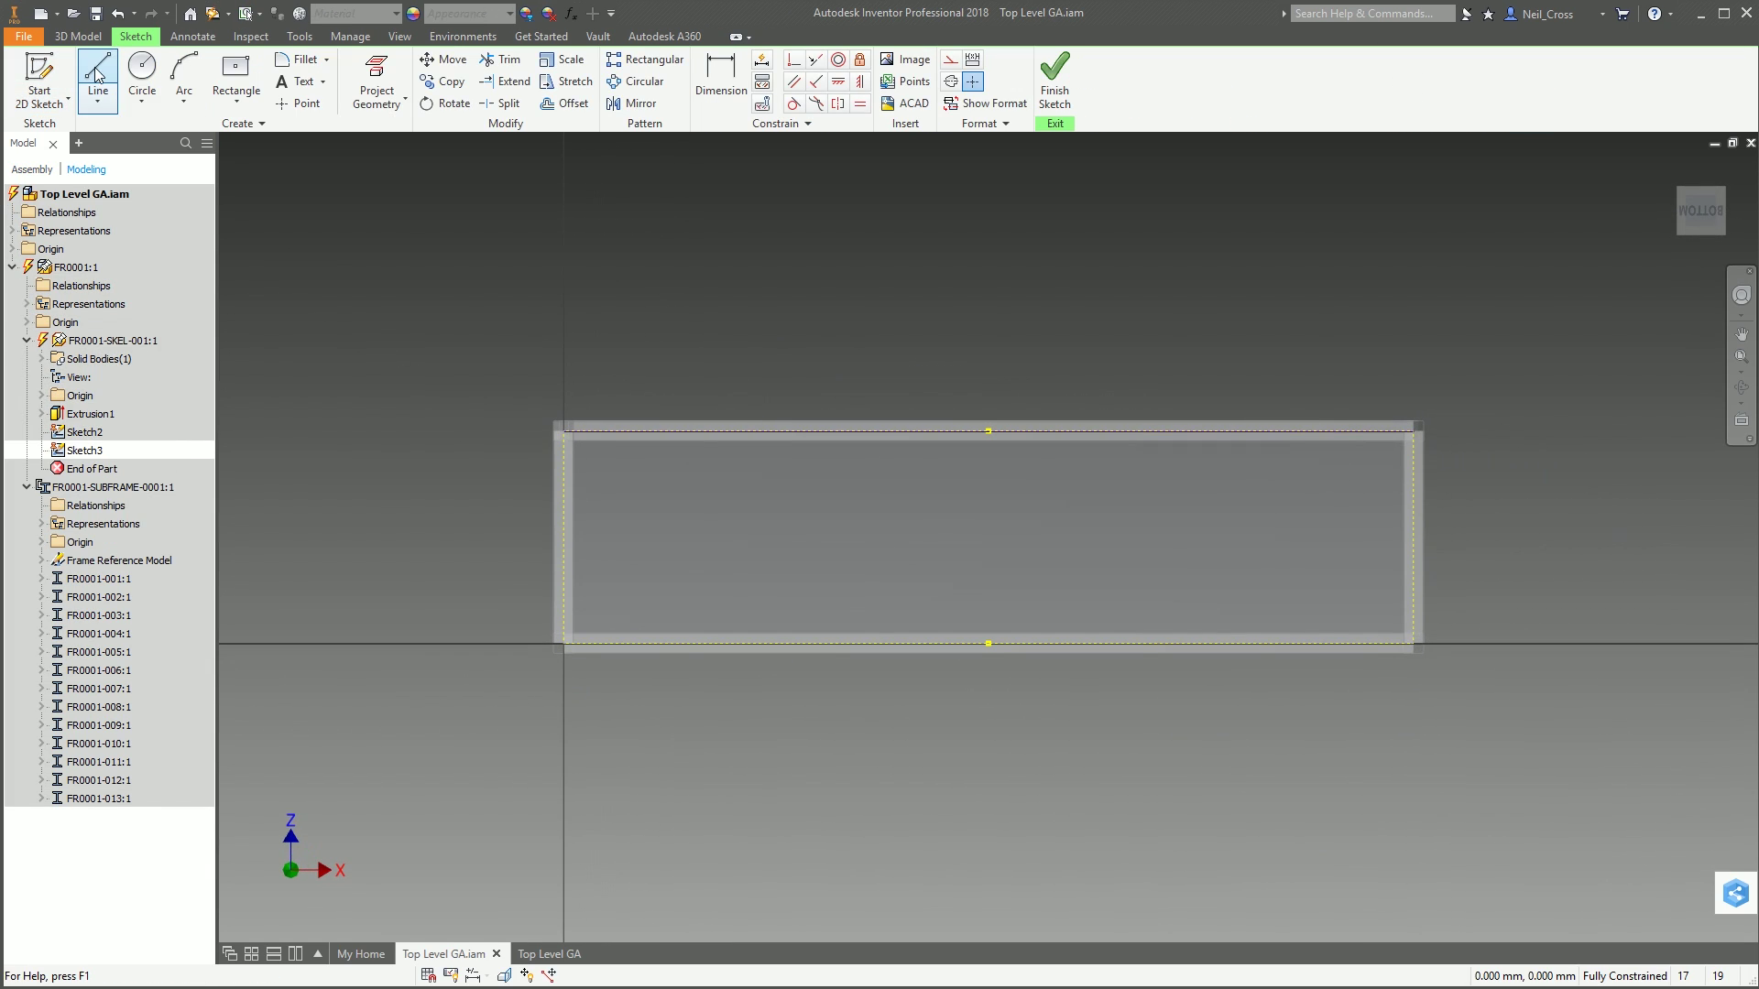
left_click(566, 431)
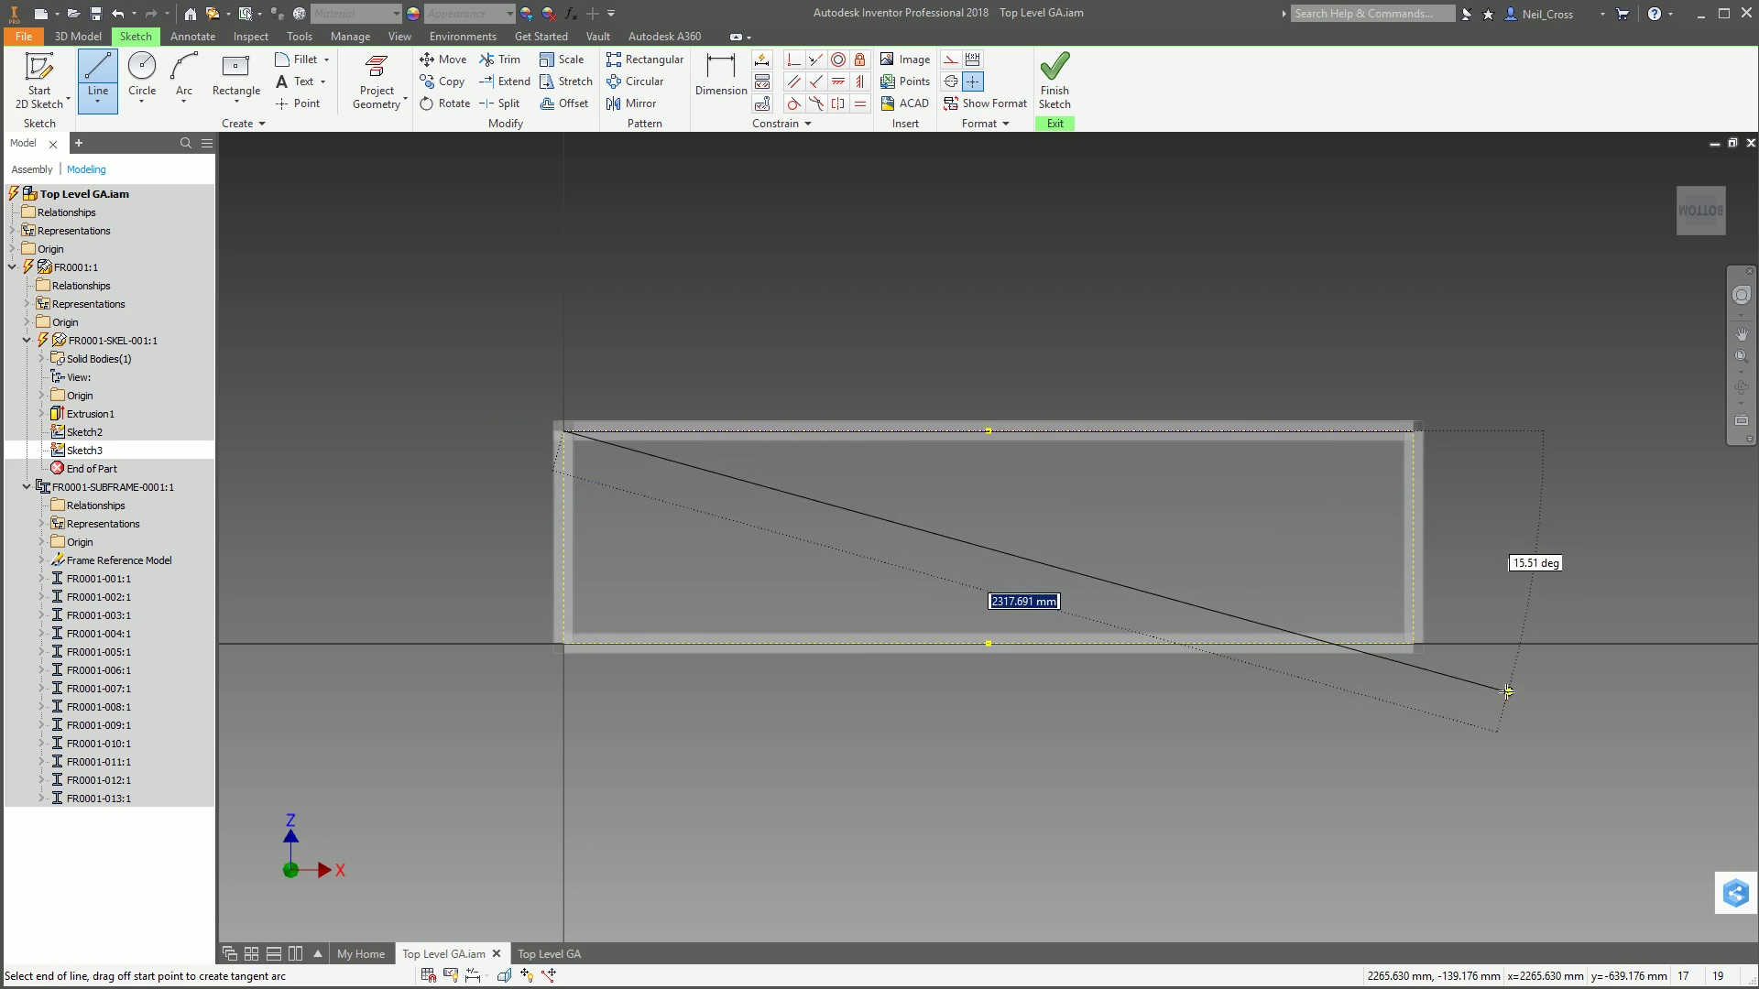
left_click(1413, 644)
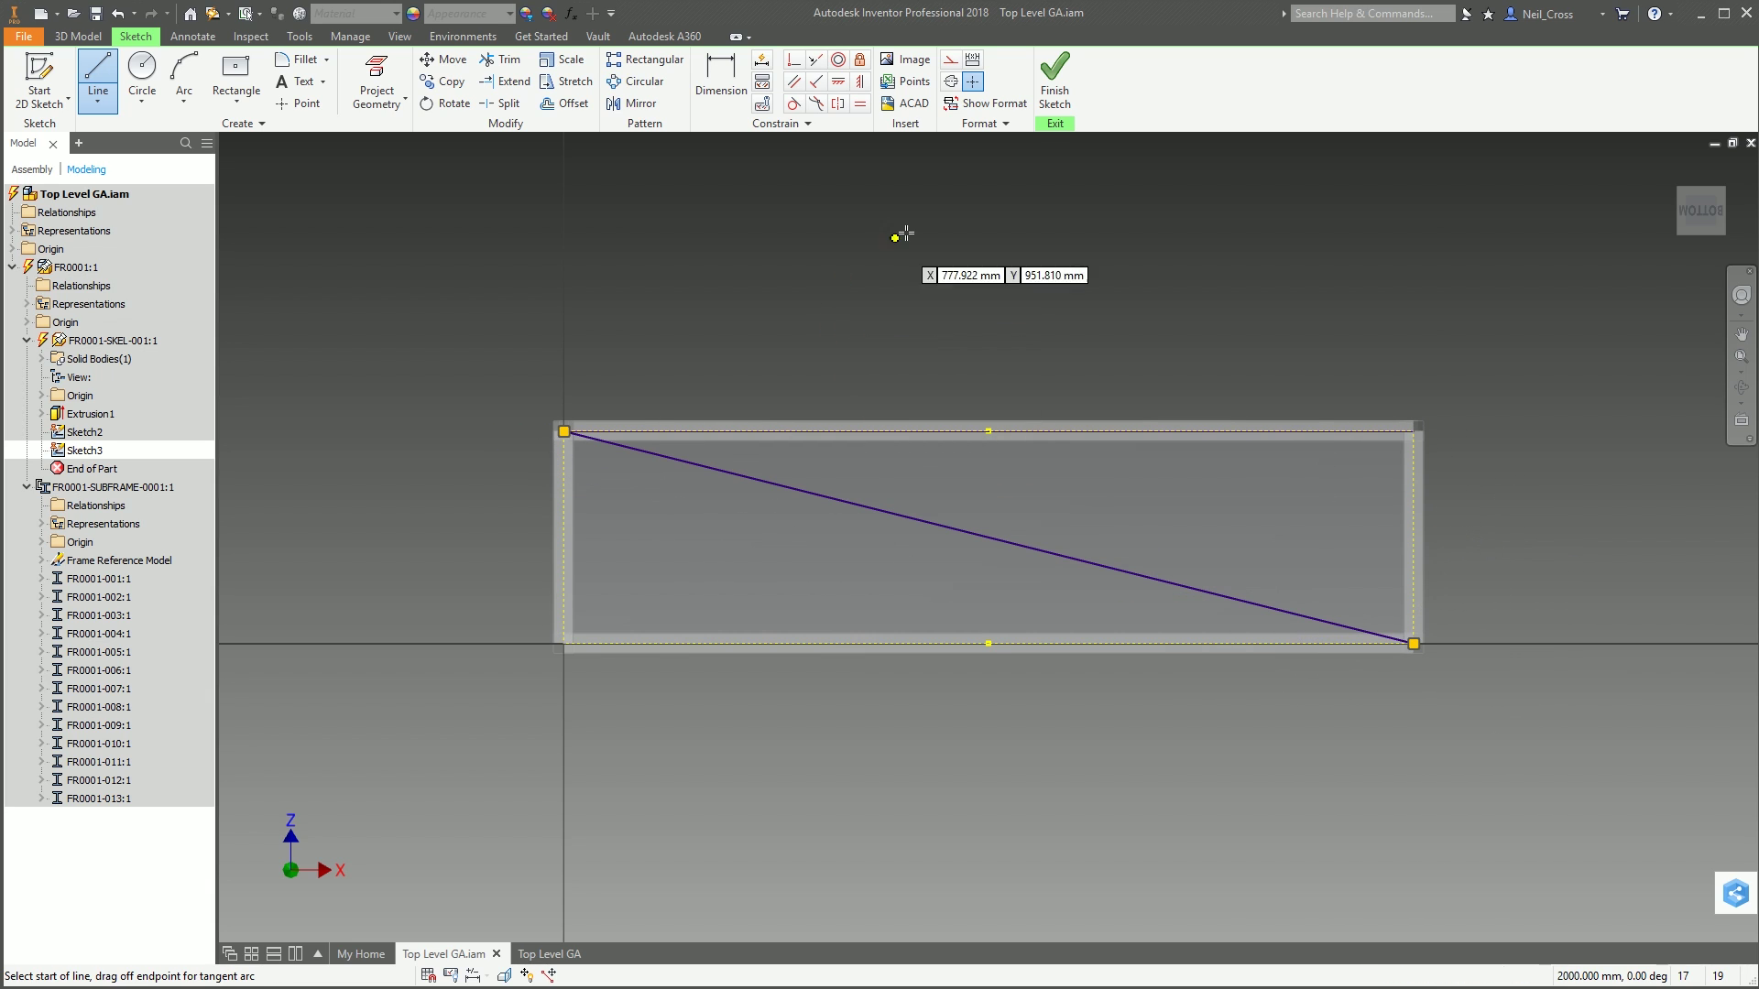
left_click(1054, 83)
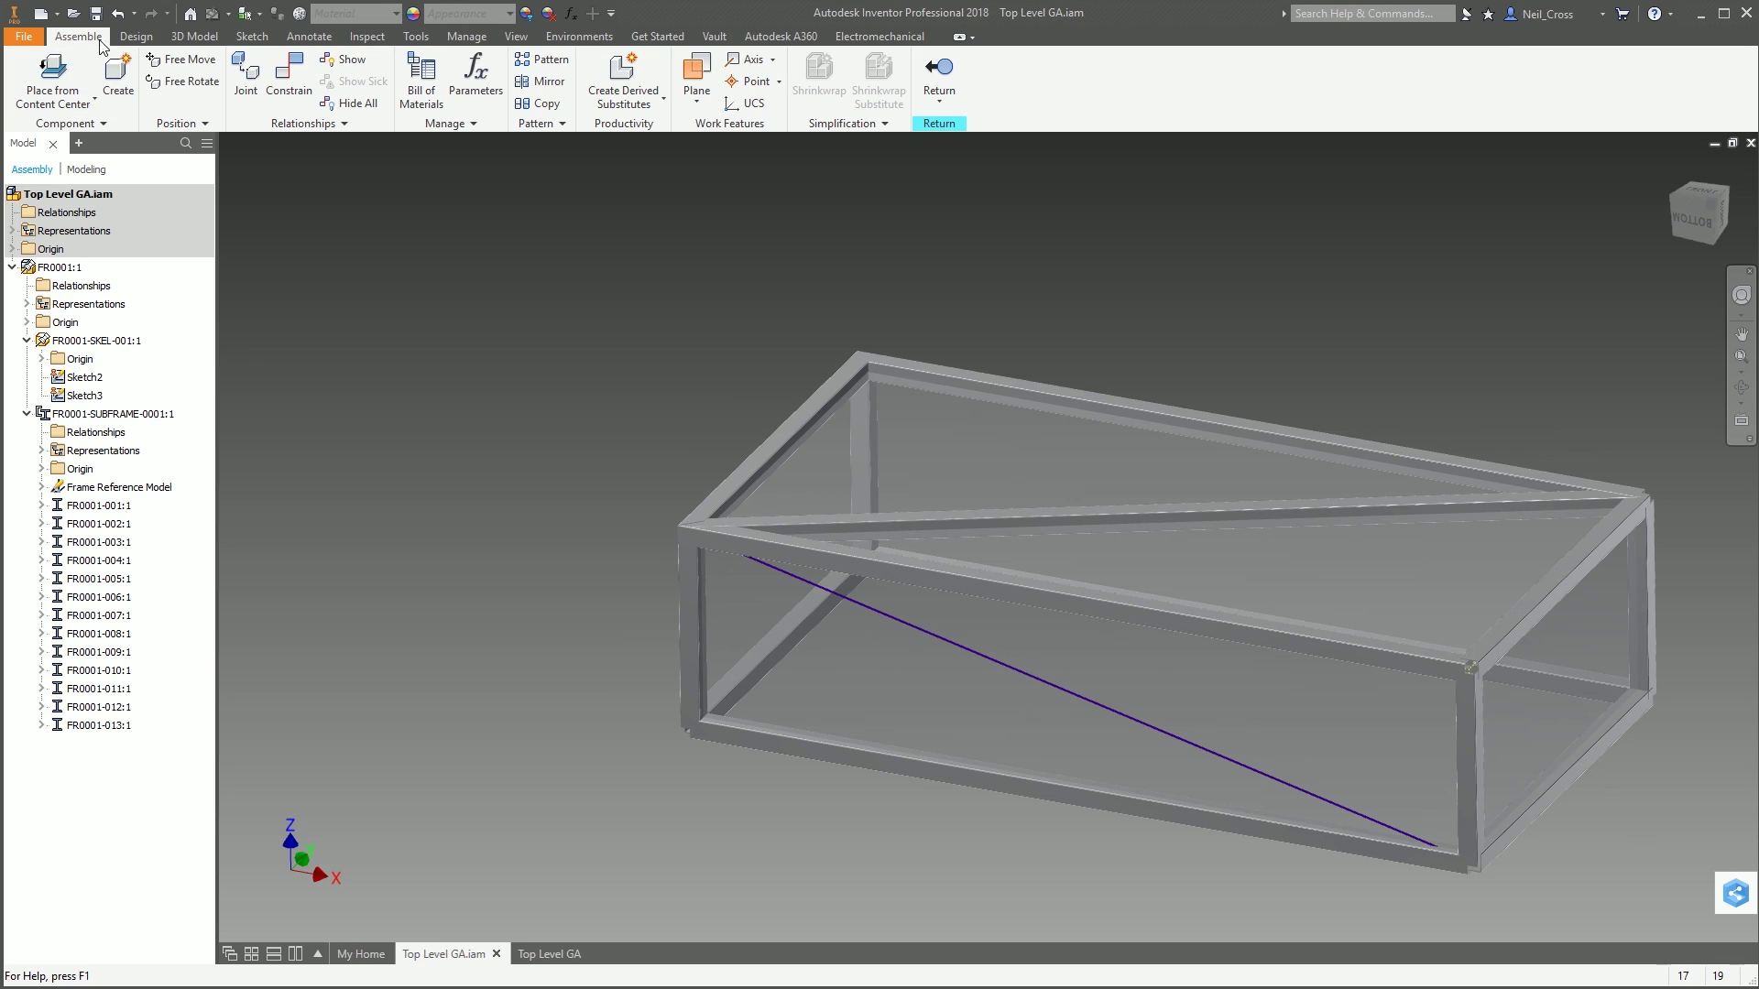
Step: Insert an ISO 10799-2 square tube frame member, size 30x30x2 in Steel, Mild, along the diagonal sketch line on the front face
left_click(136, 37)
left_click(138, 81)
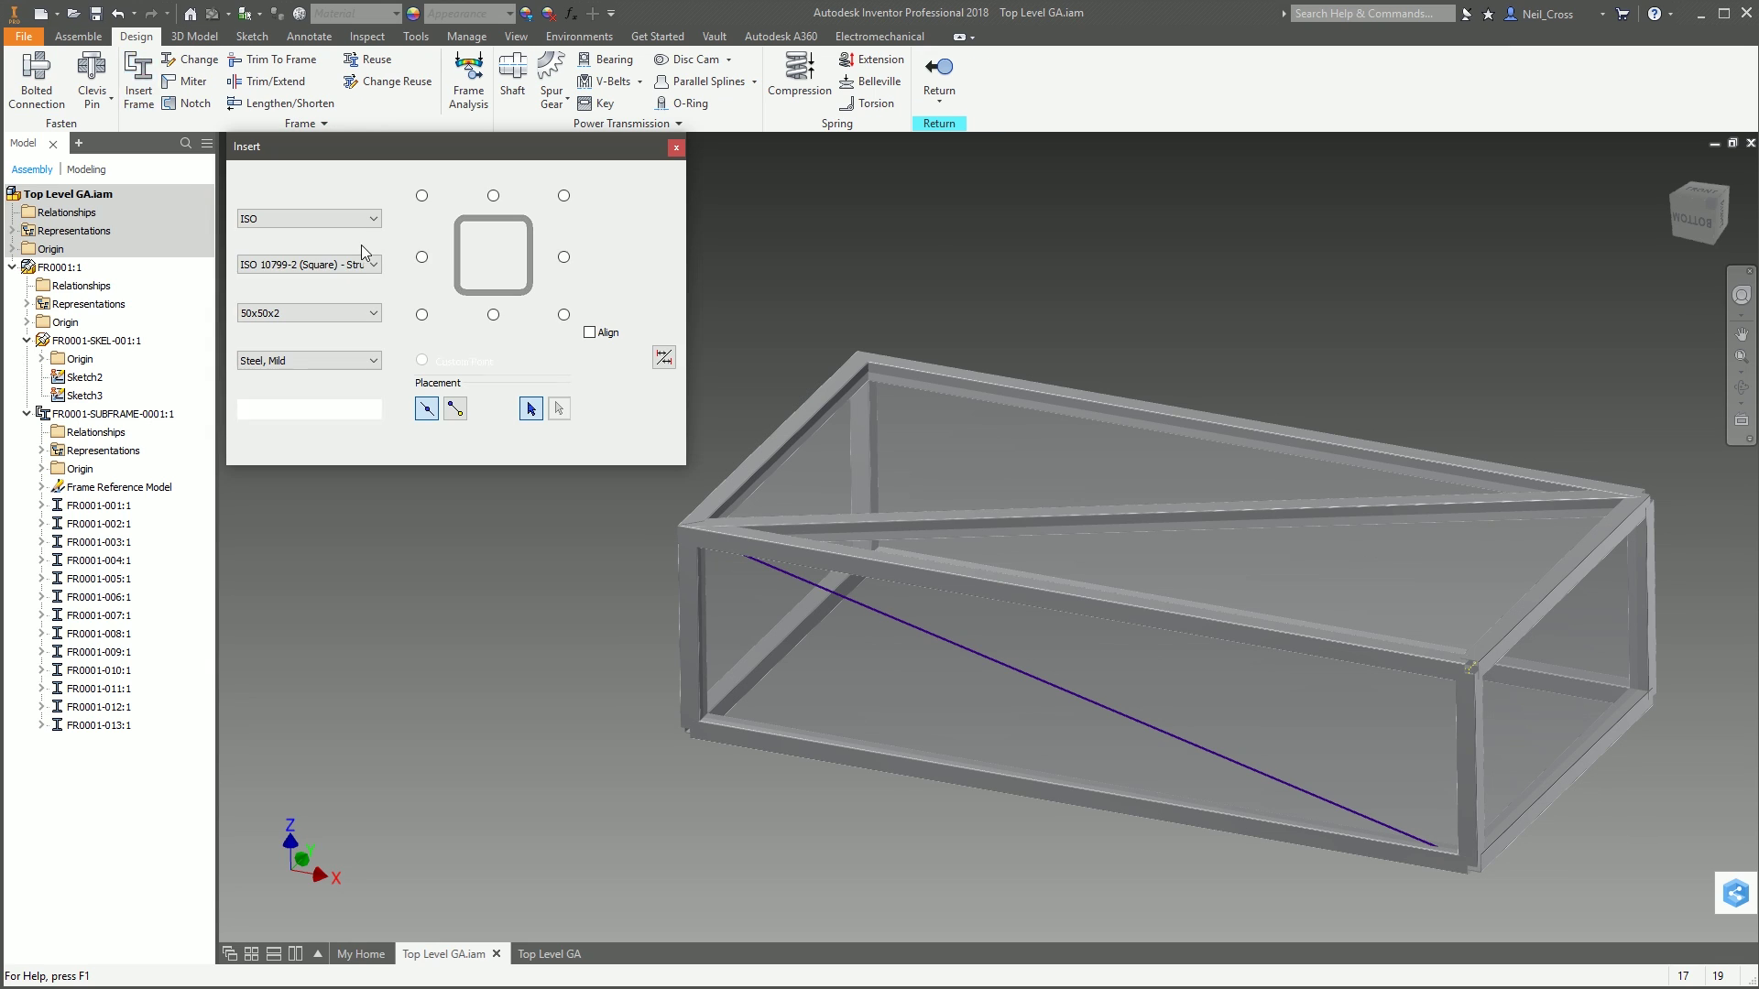
left_click(282, 314)
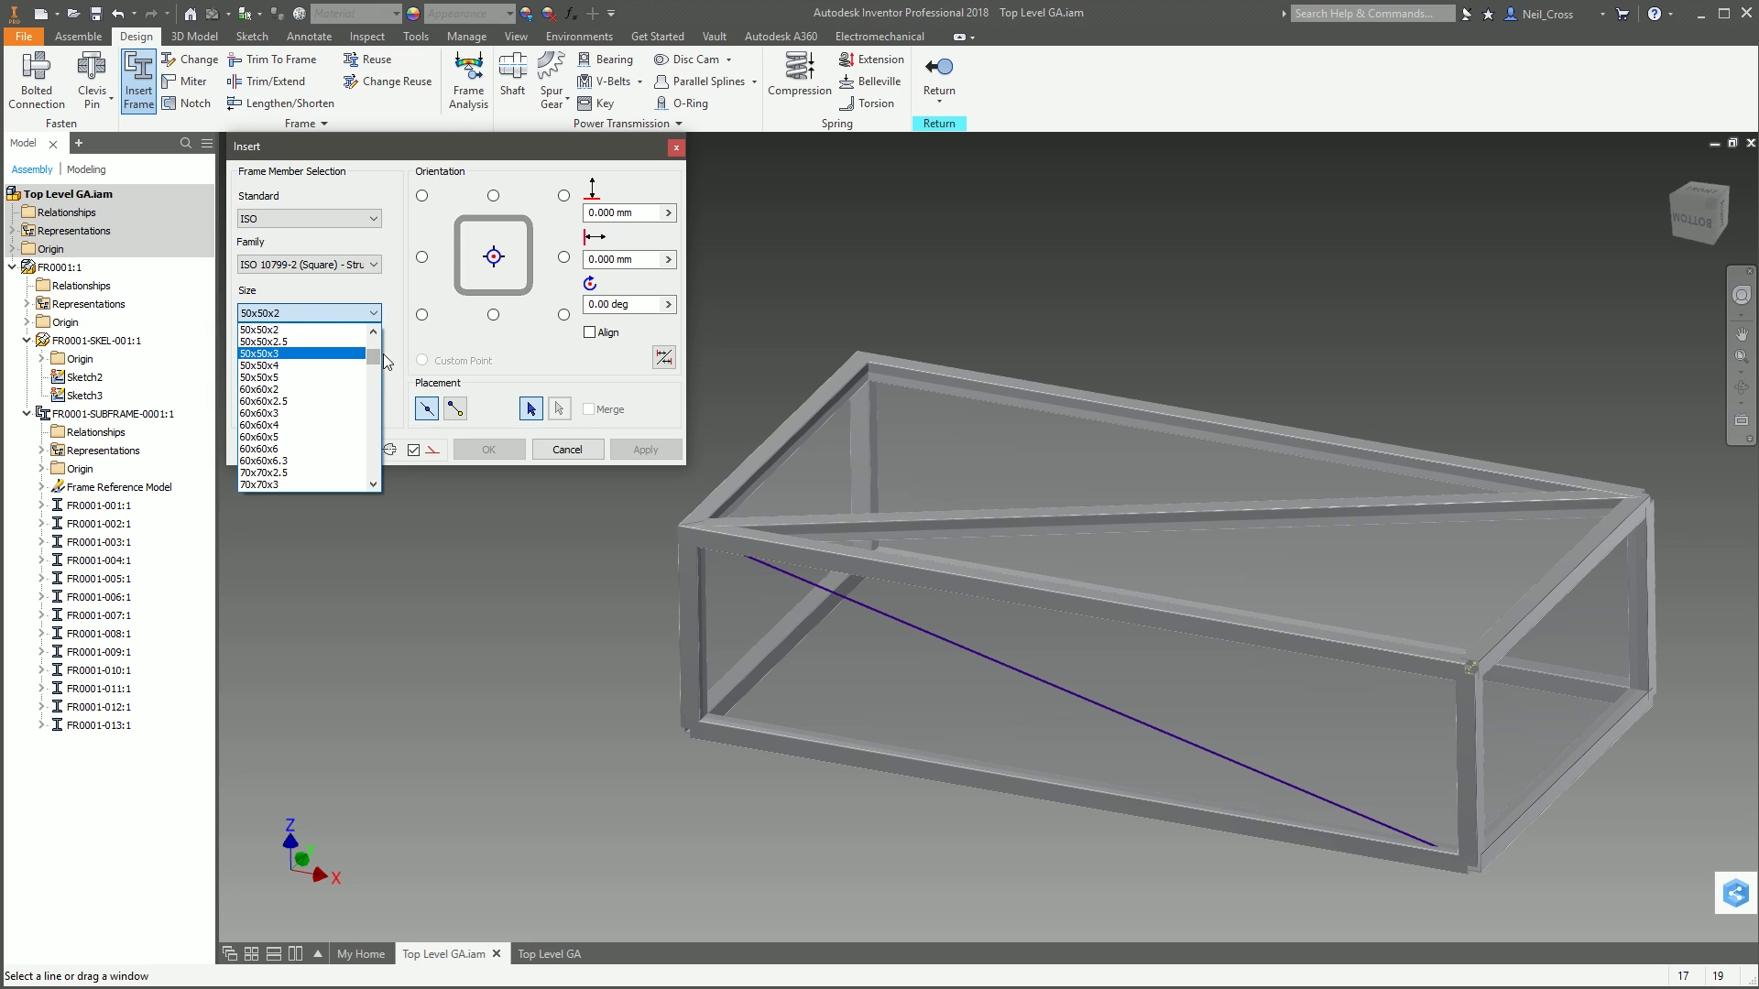
left_click_drag(378, 362, 378, 341)
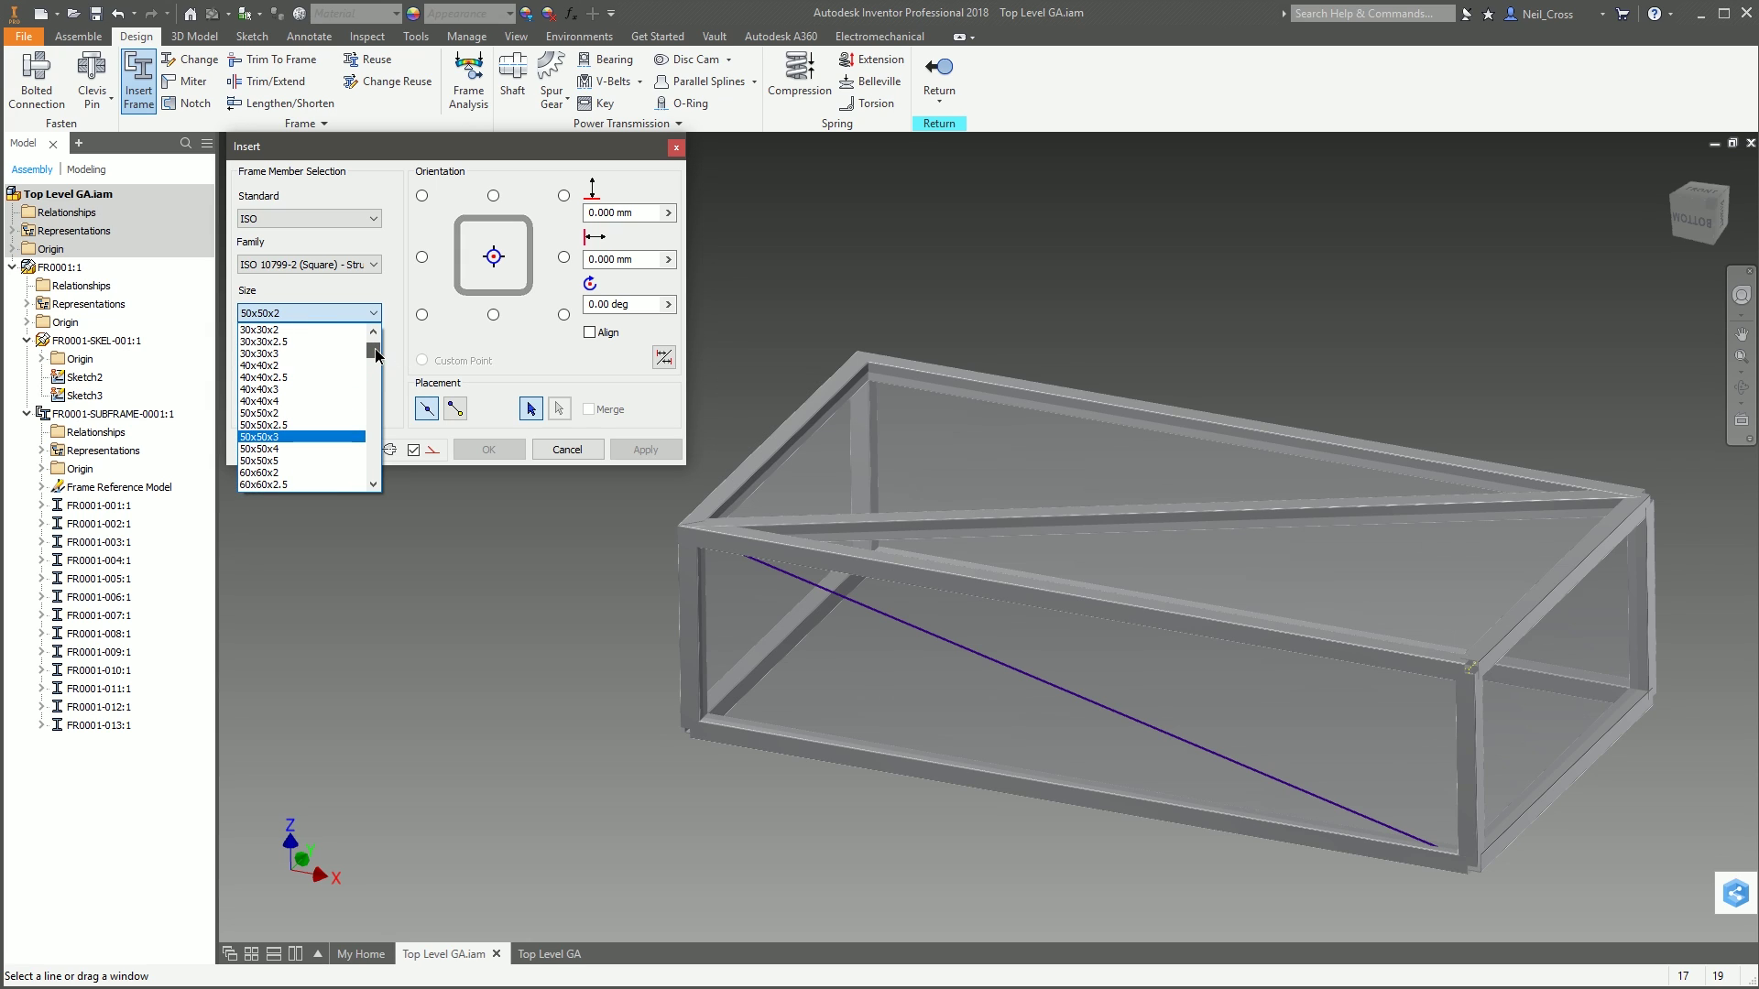
left_click(274, 341)
left_click(884, 613)
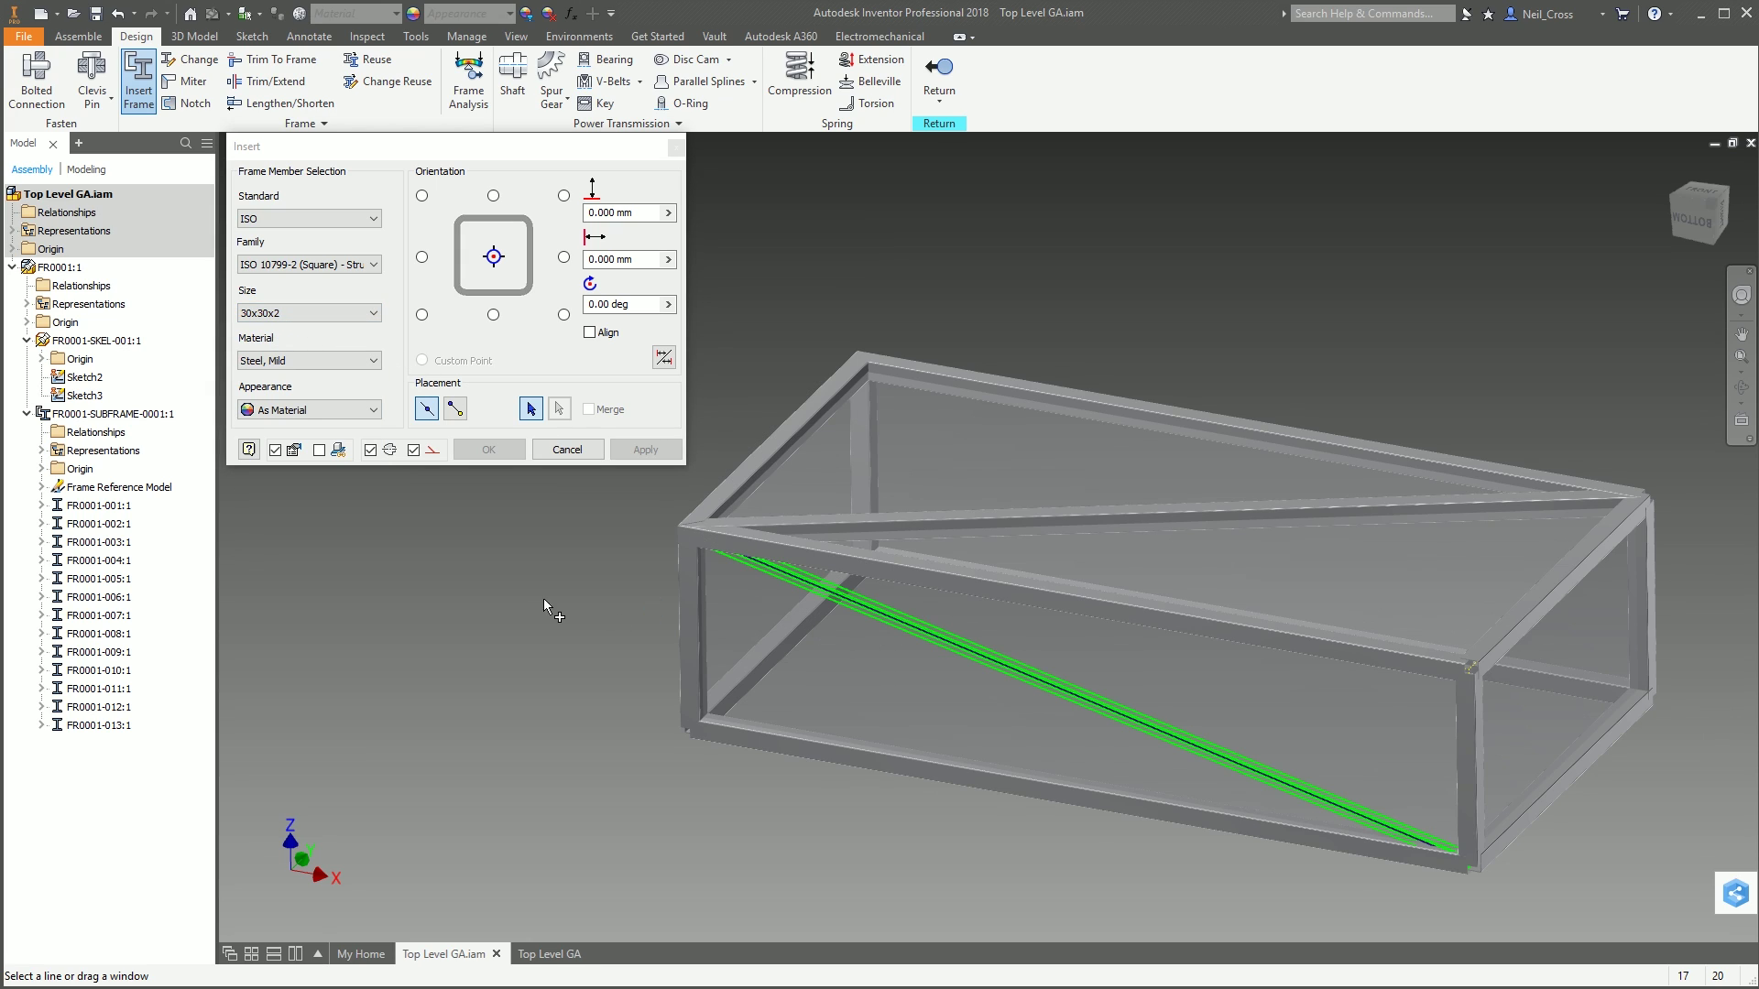
left_click(484, 449)
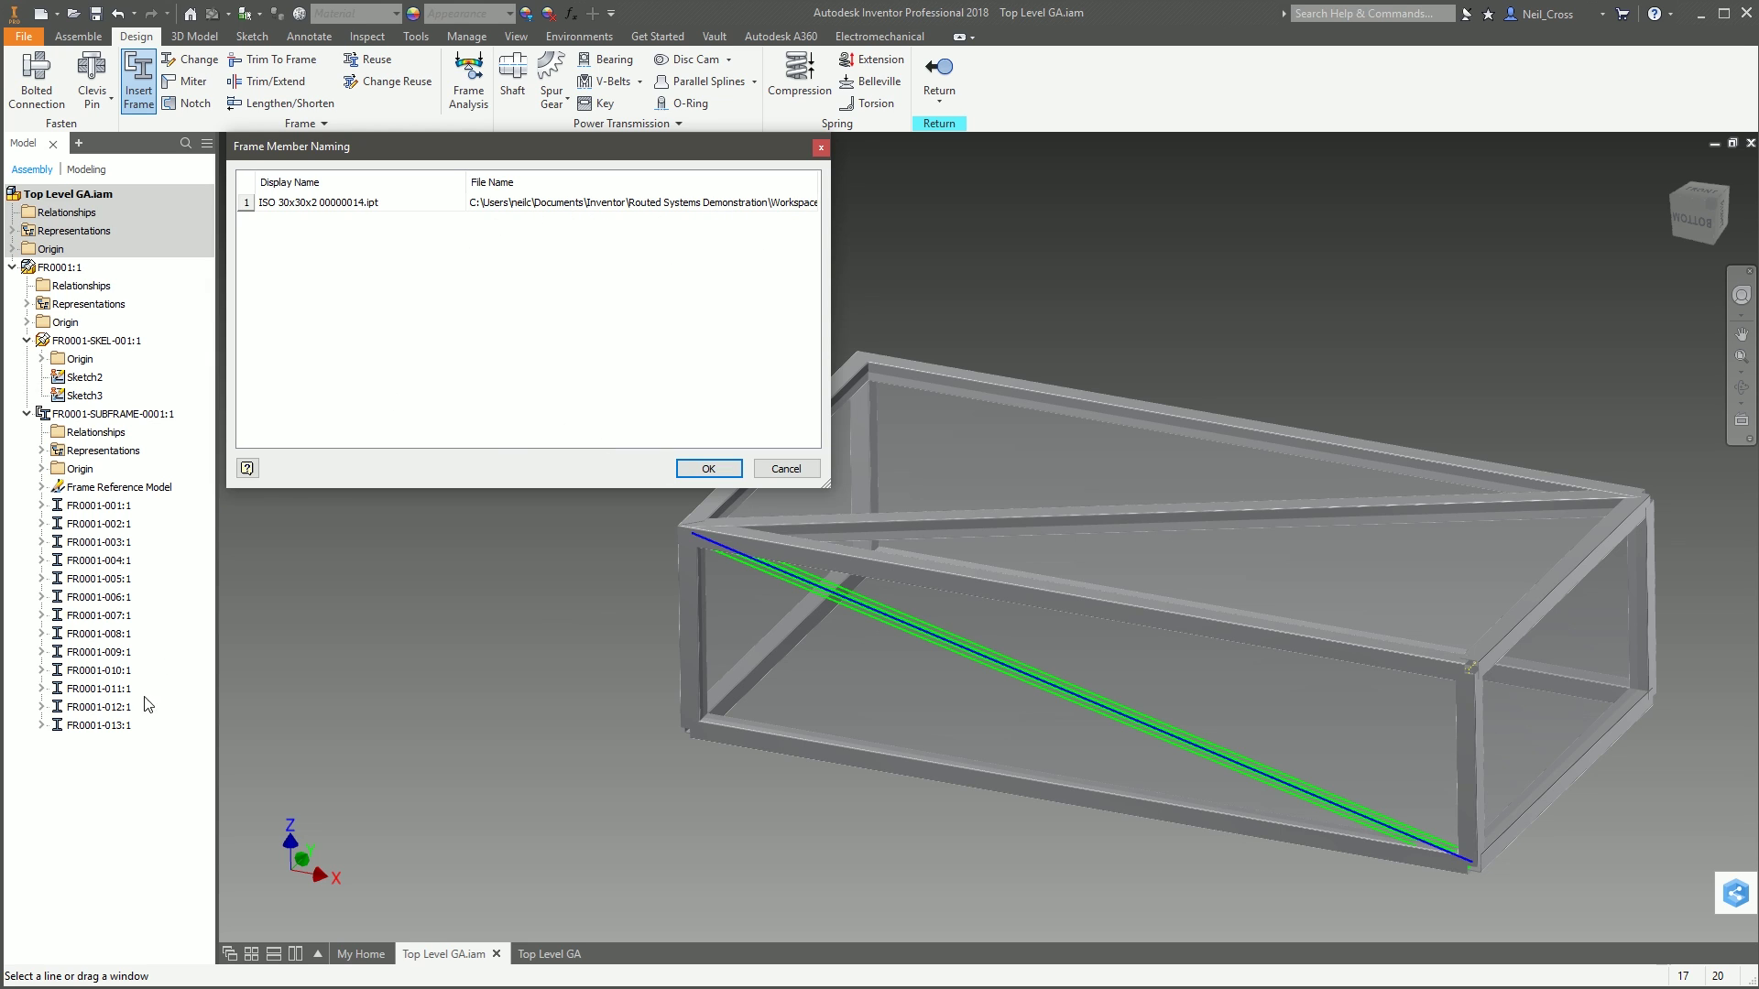
Step: Name the new diagonal member's file FR0001-014, create the member, and return to the top-level assembly
left_click(777, 202)
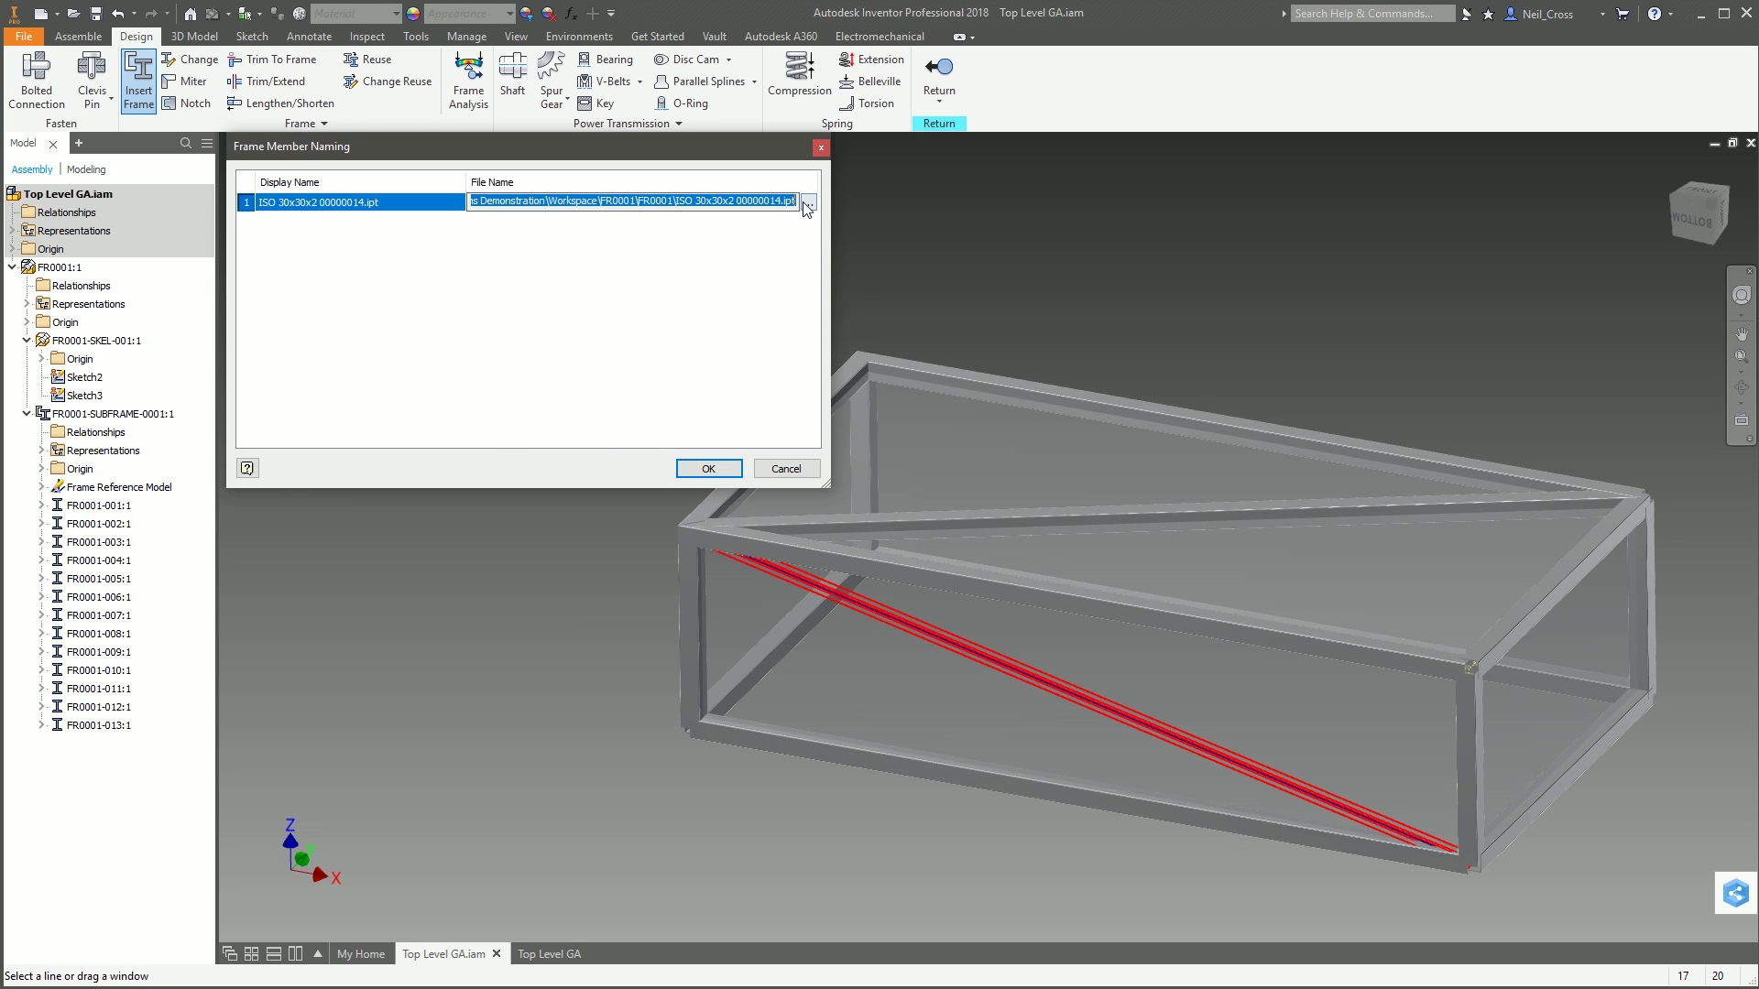
left_click(808, 202)
type("FR0001-001")
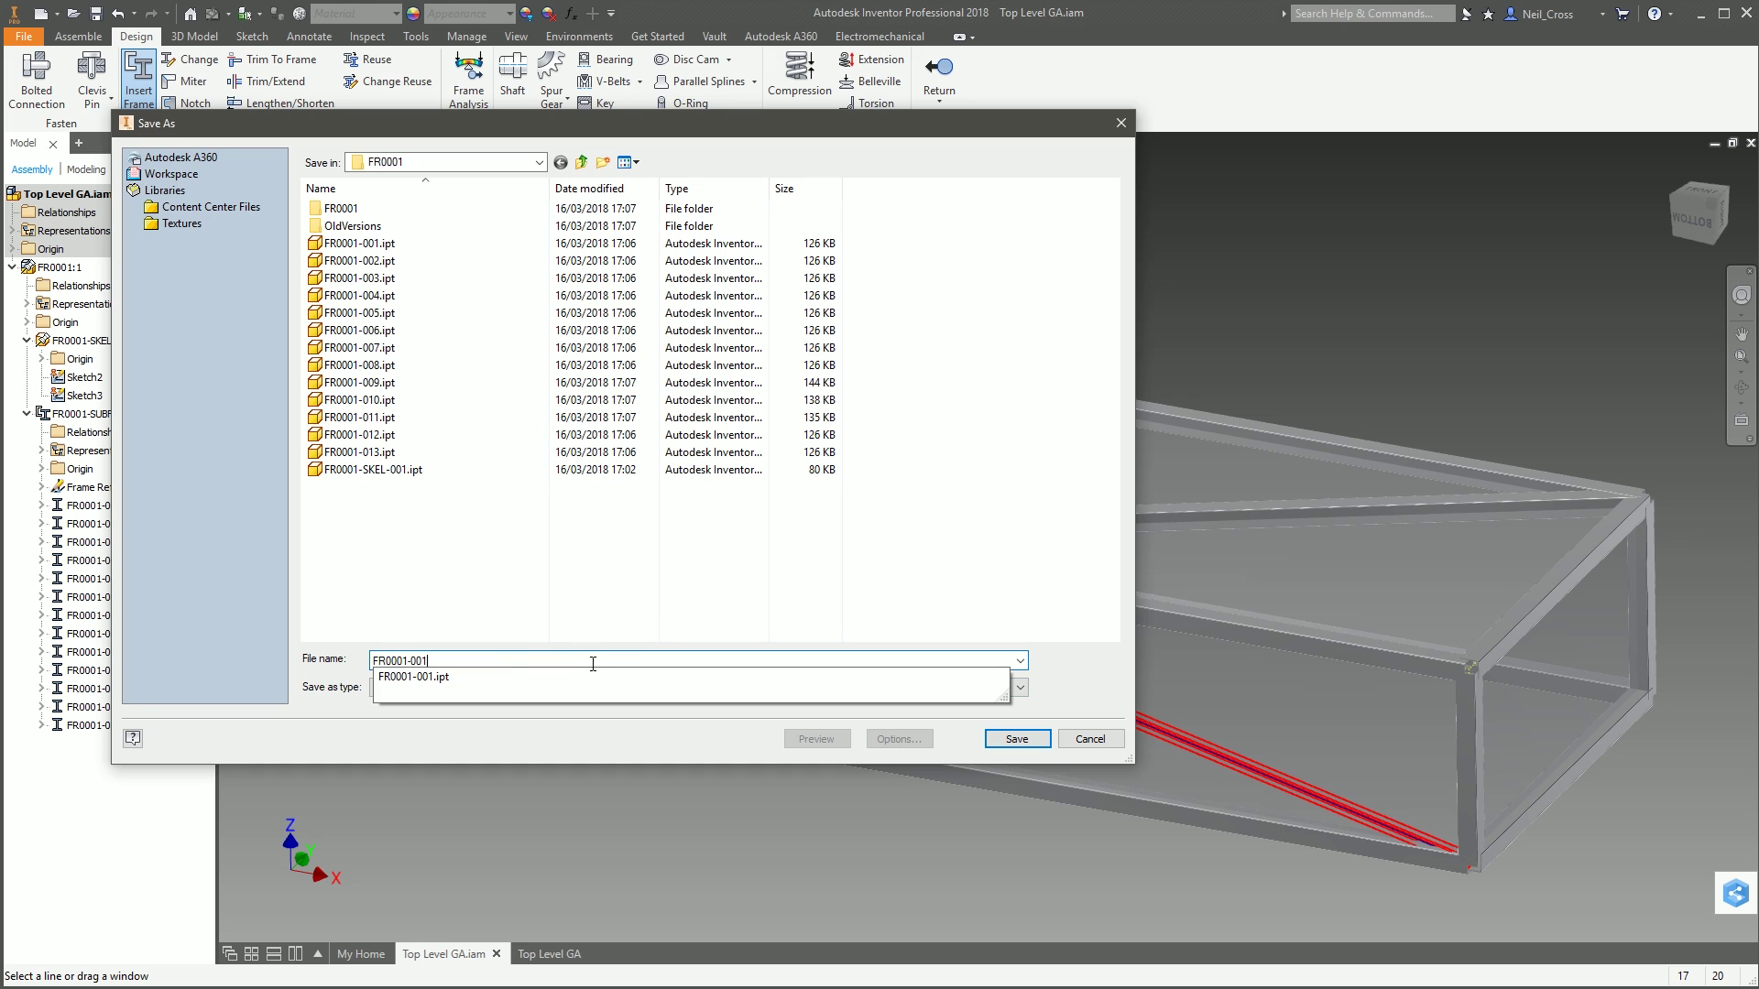
key("BackSpace")
key("BackSpace")
type("1")
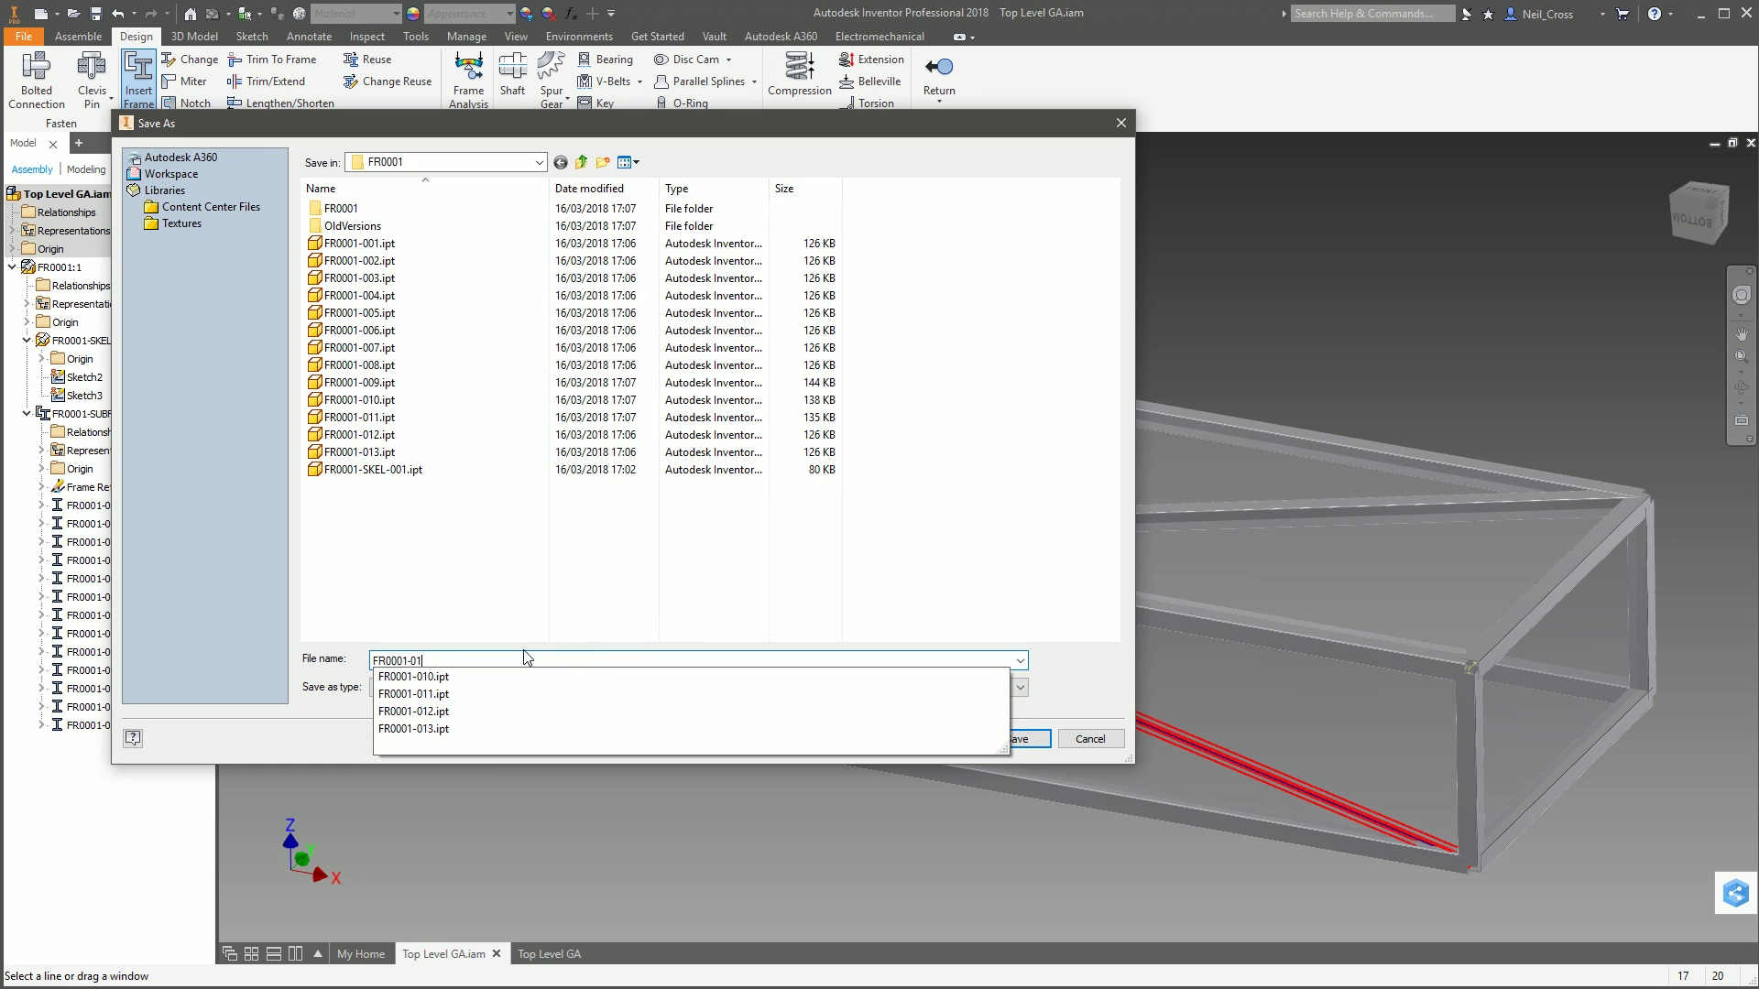
type("4")
key("Return")
left_click(720, 471)
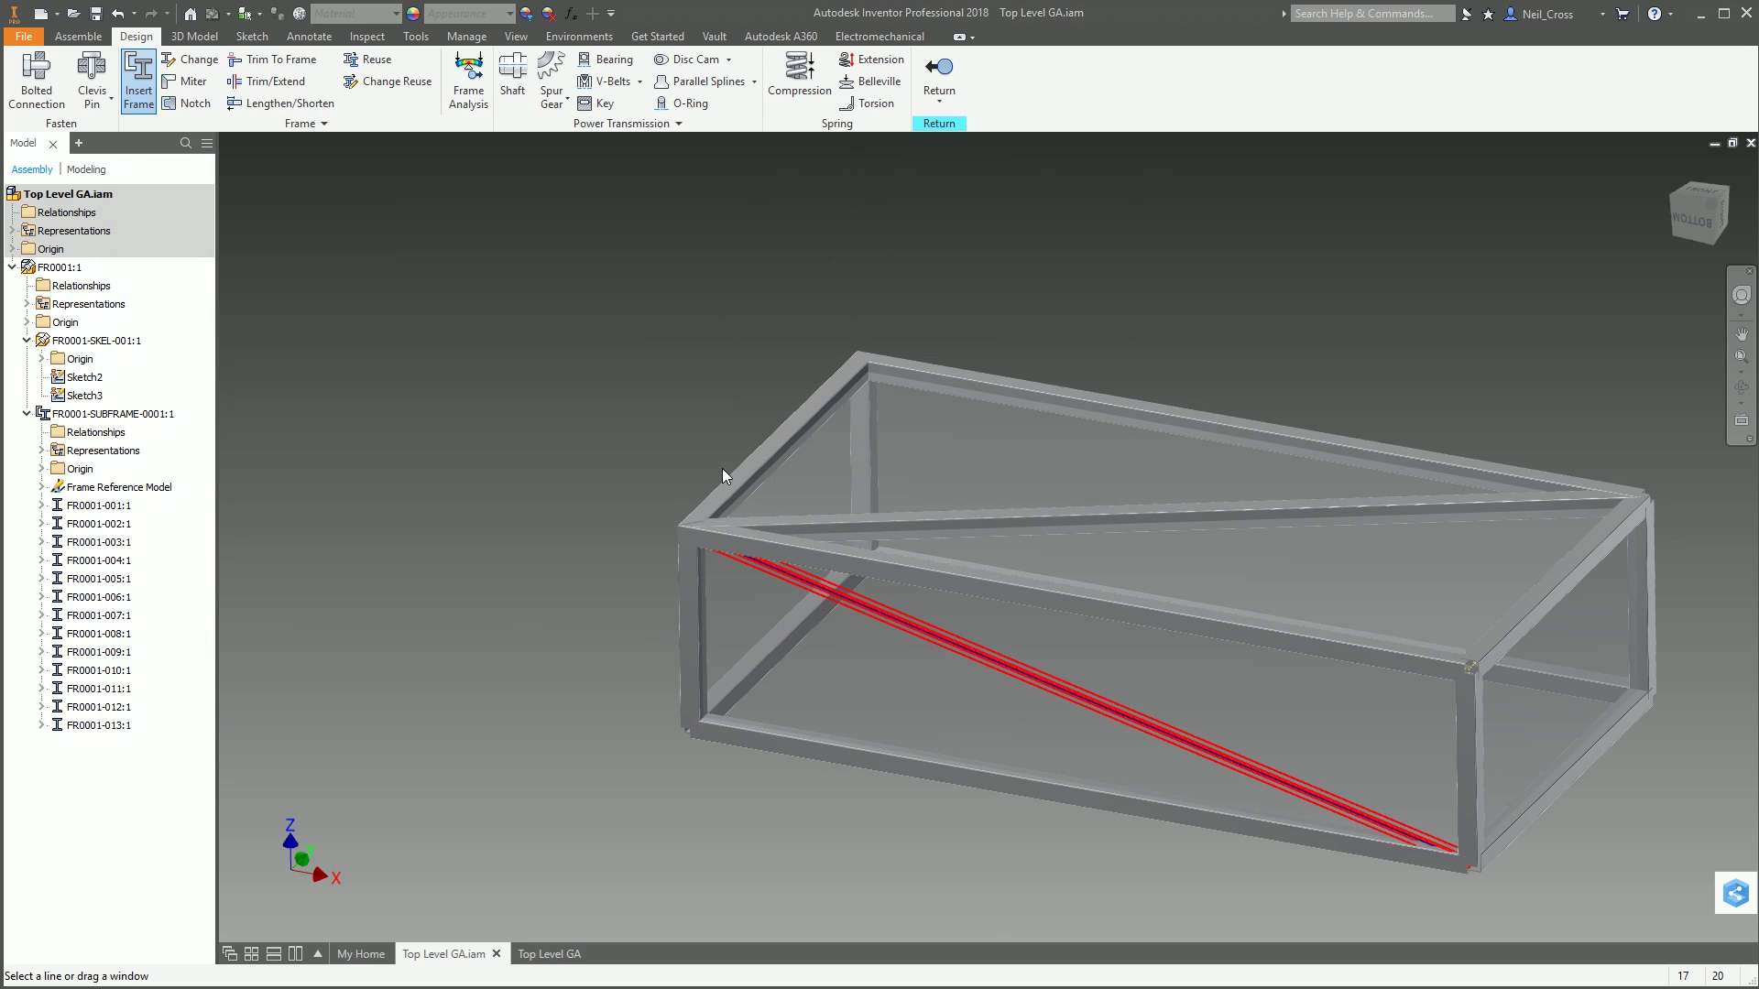
left_click(951, 76)
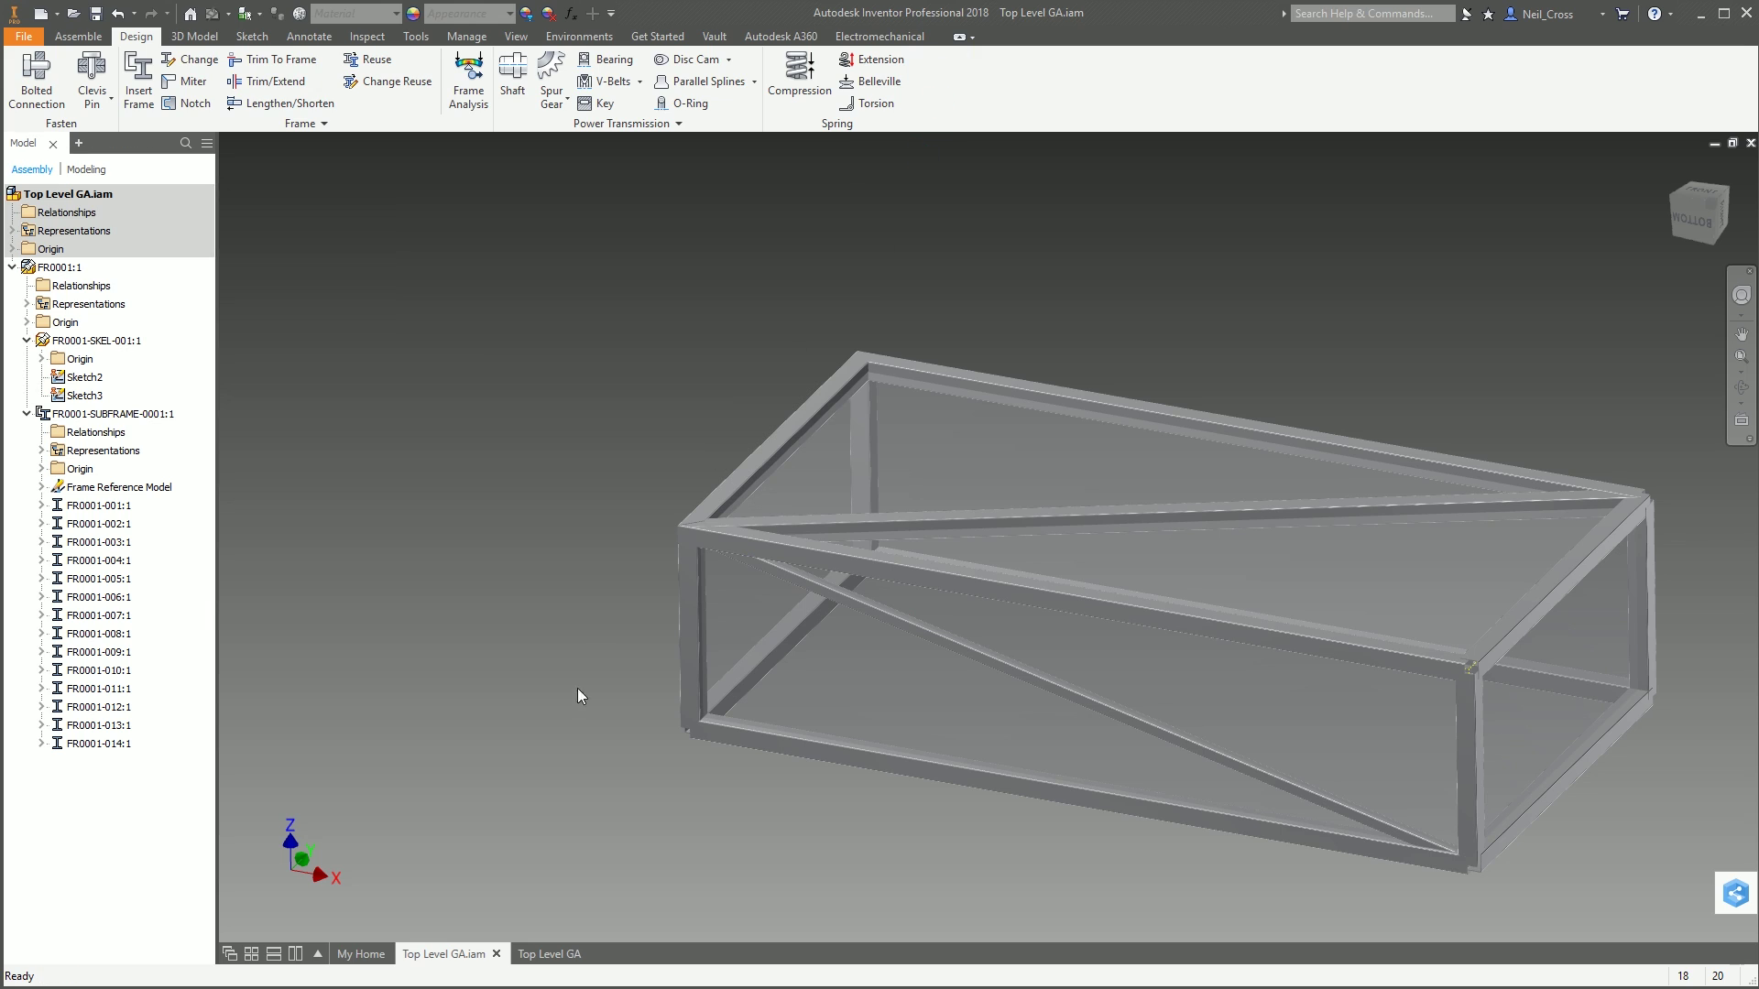
Step: Switch to the Top Level GA drawing and reapply the FRAME GEN PARTS LIST style to the parts list
left_click(550, 953)
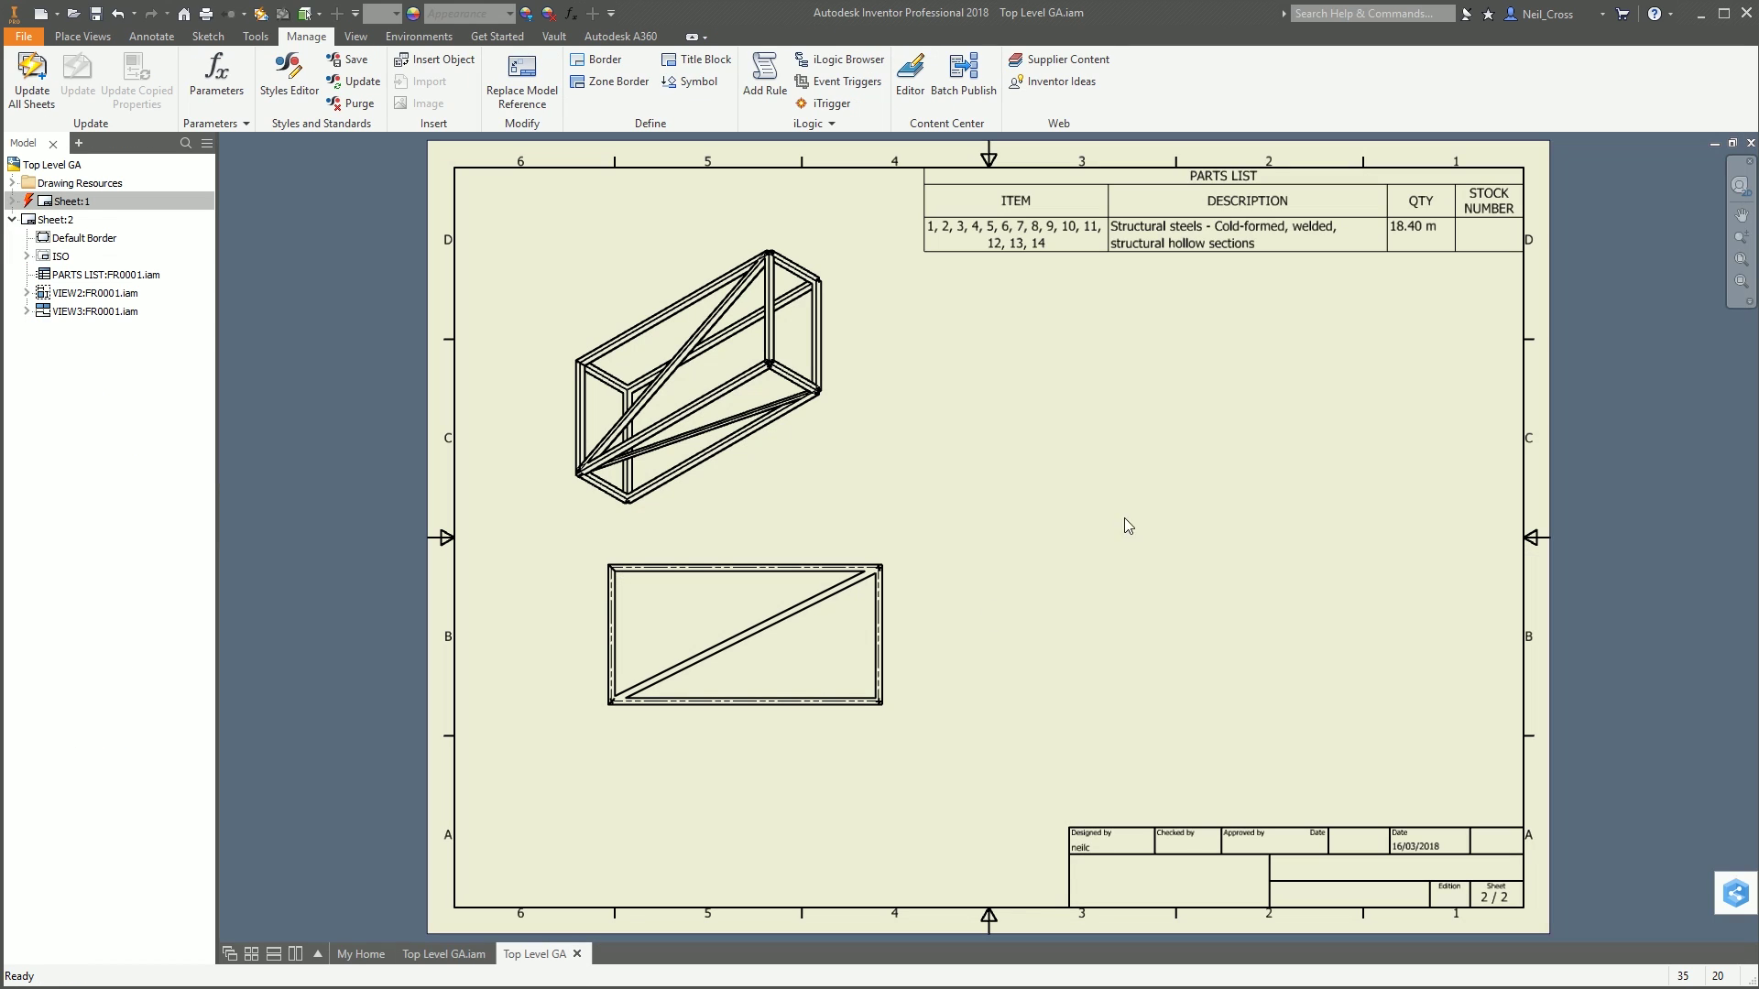
left_click(1176, 236)
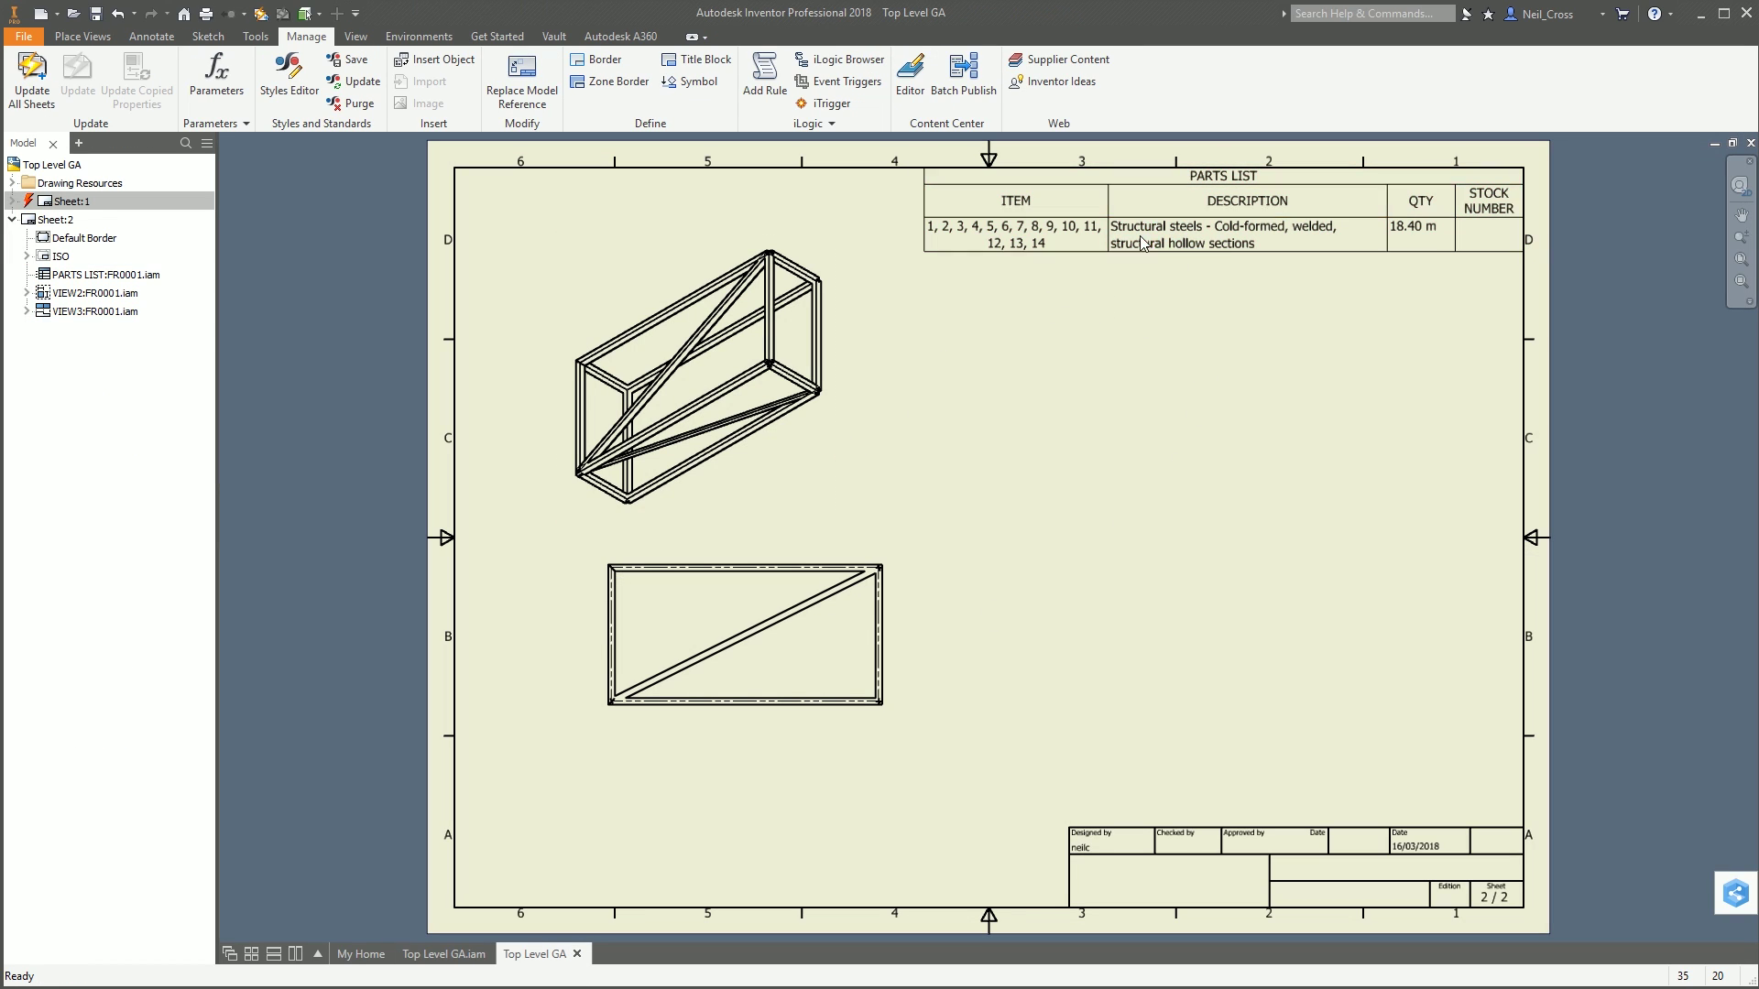
left_click(1143, 240)
left_click(1211, 80)
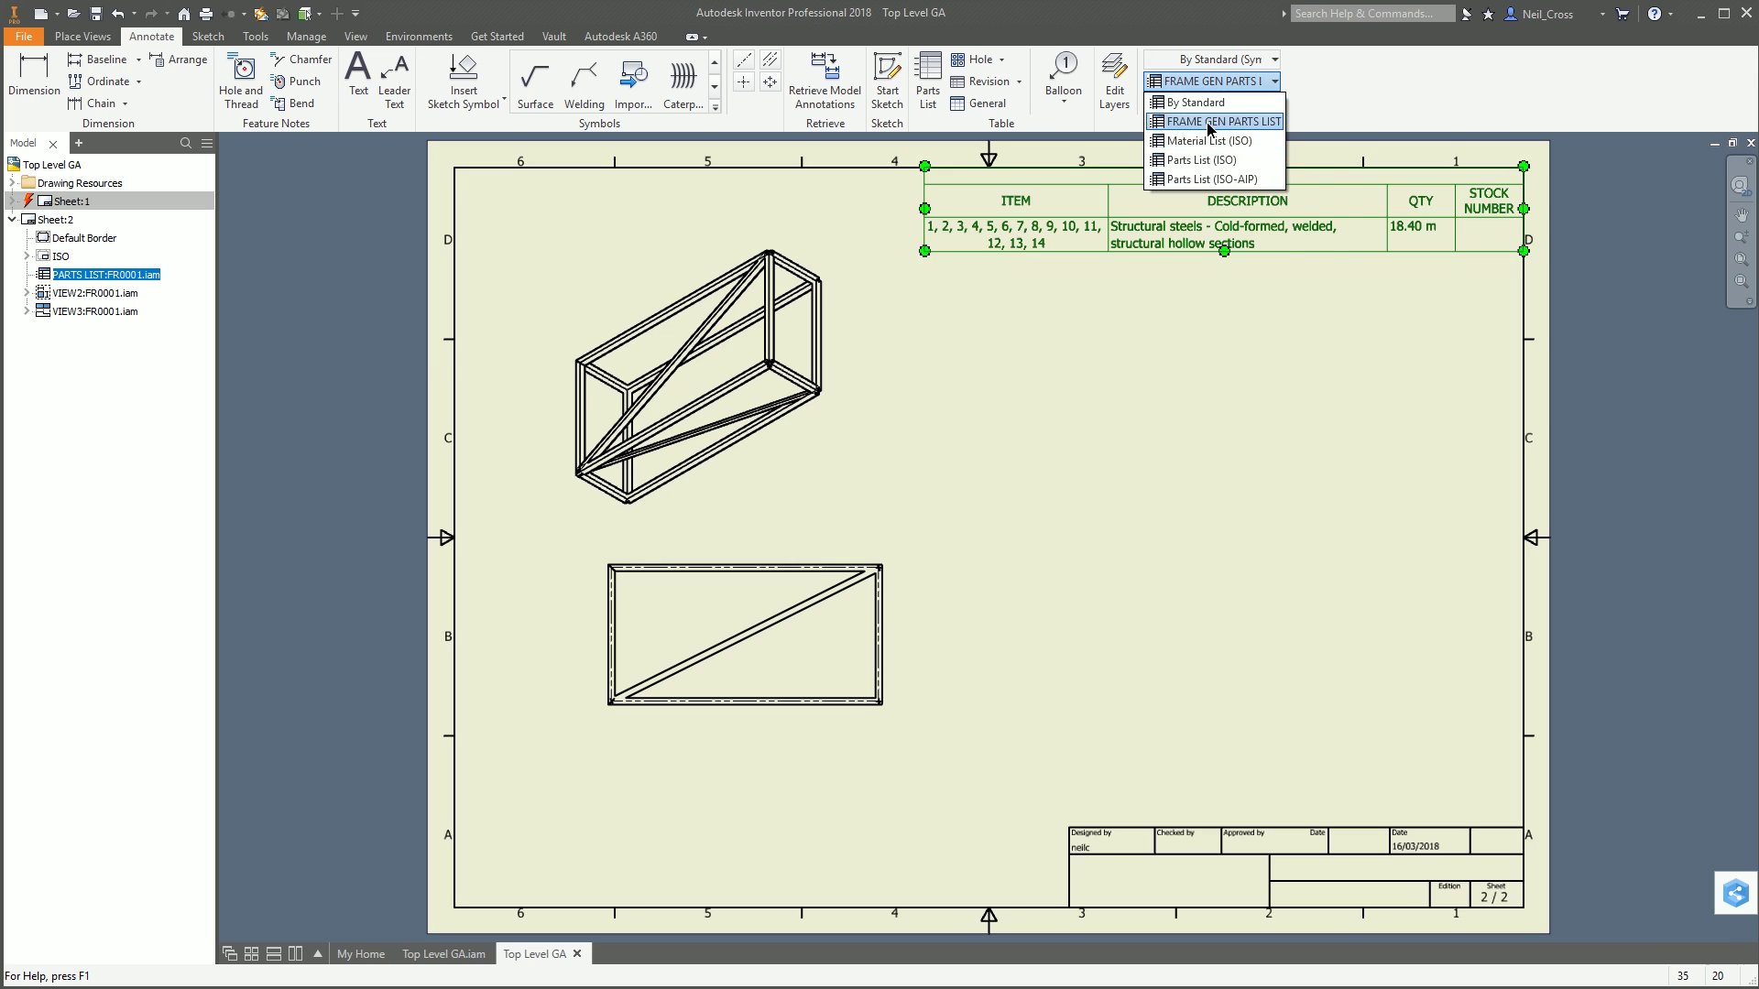
left_click(1211, 121)
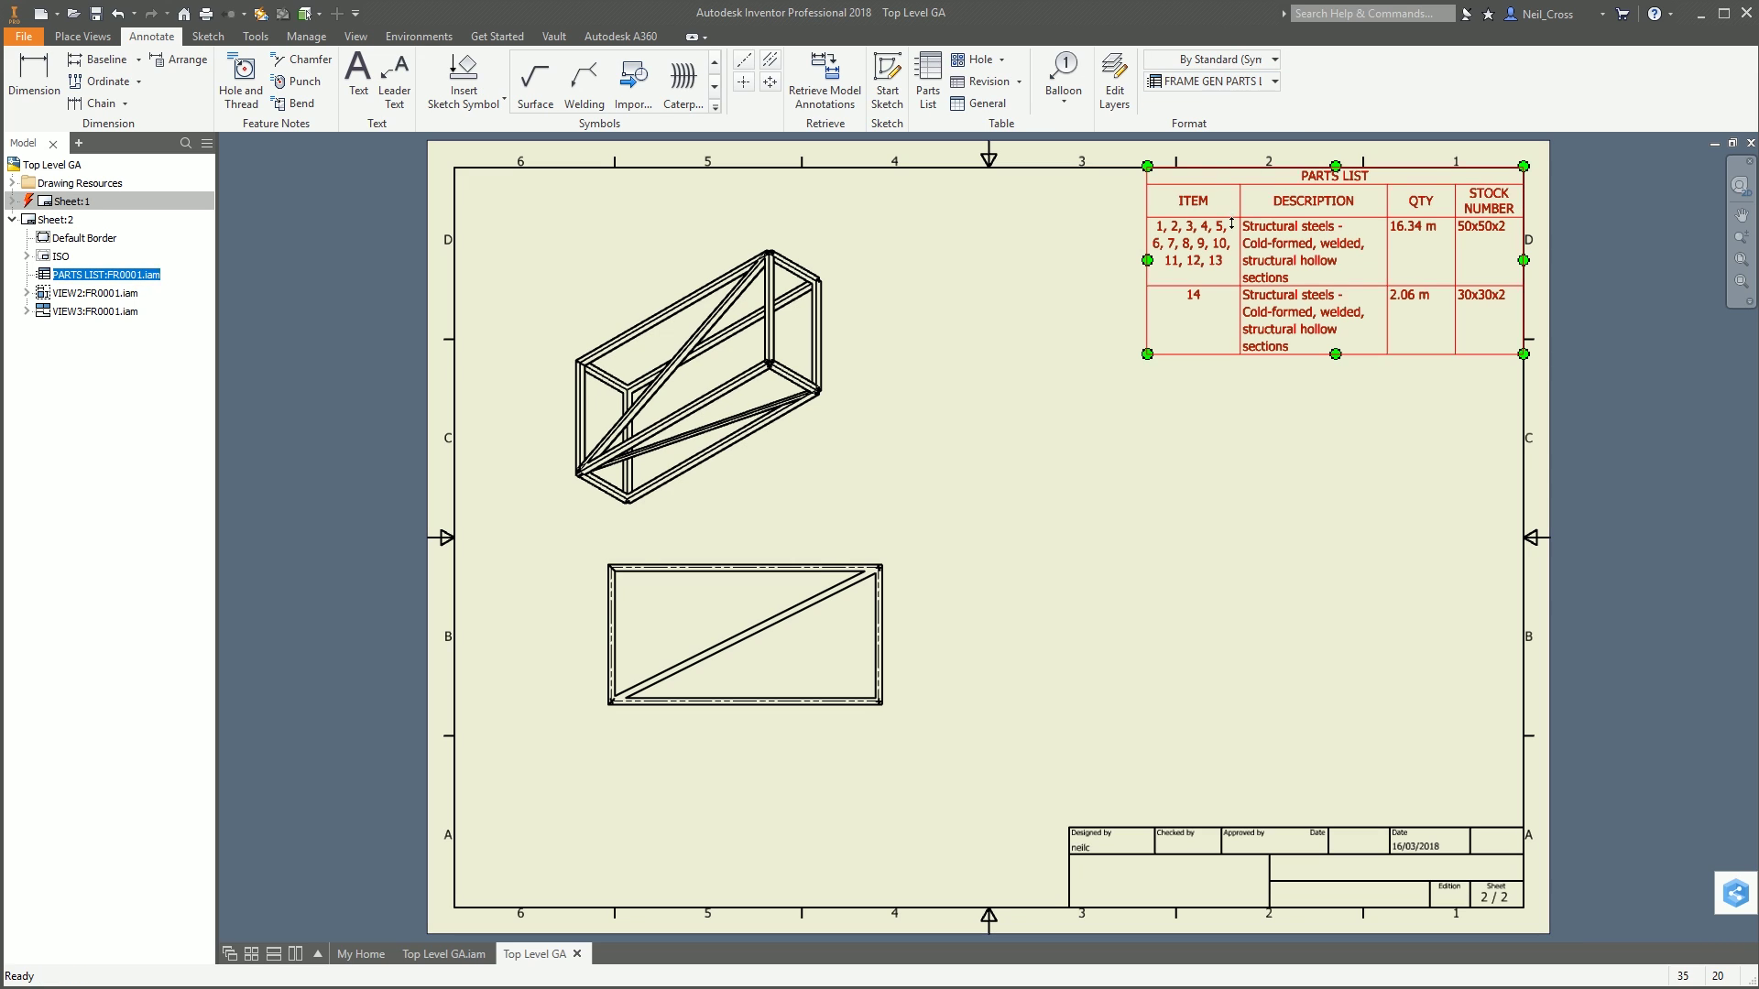
left_click(1232, 80)
left_click(1276, 181)
Step: Widen the parts list's DESCRIPTION column so each description fits on two lines, keeping the ITEM column narrow
left_click_drag(1148, 229, 1032, 229)
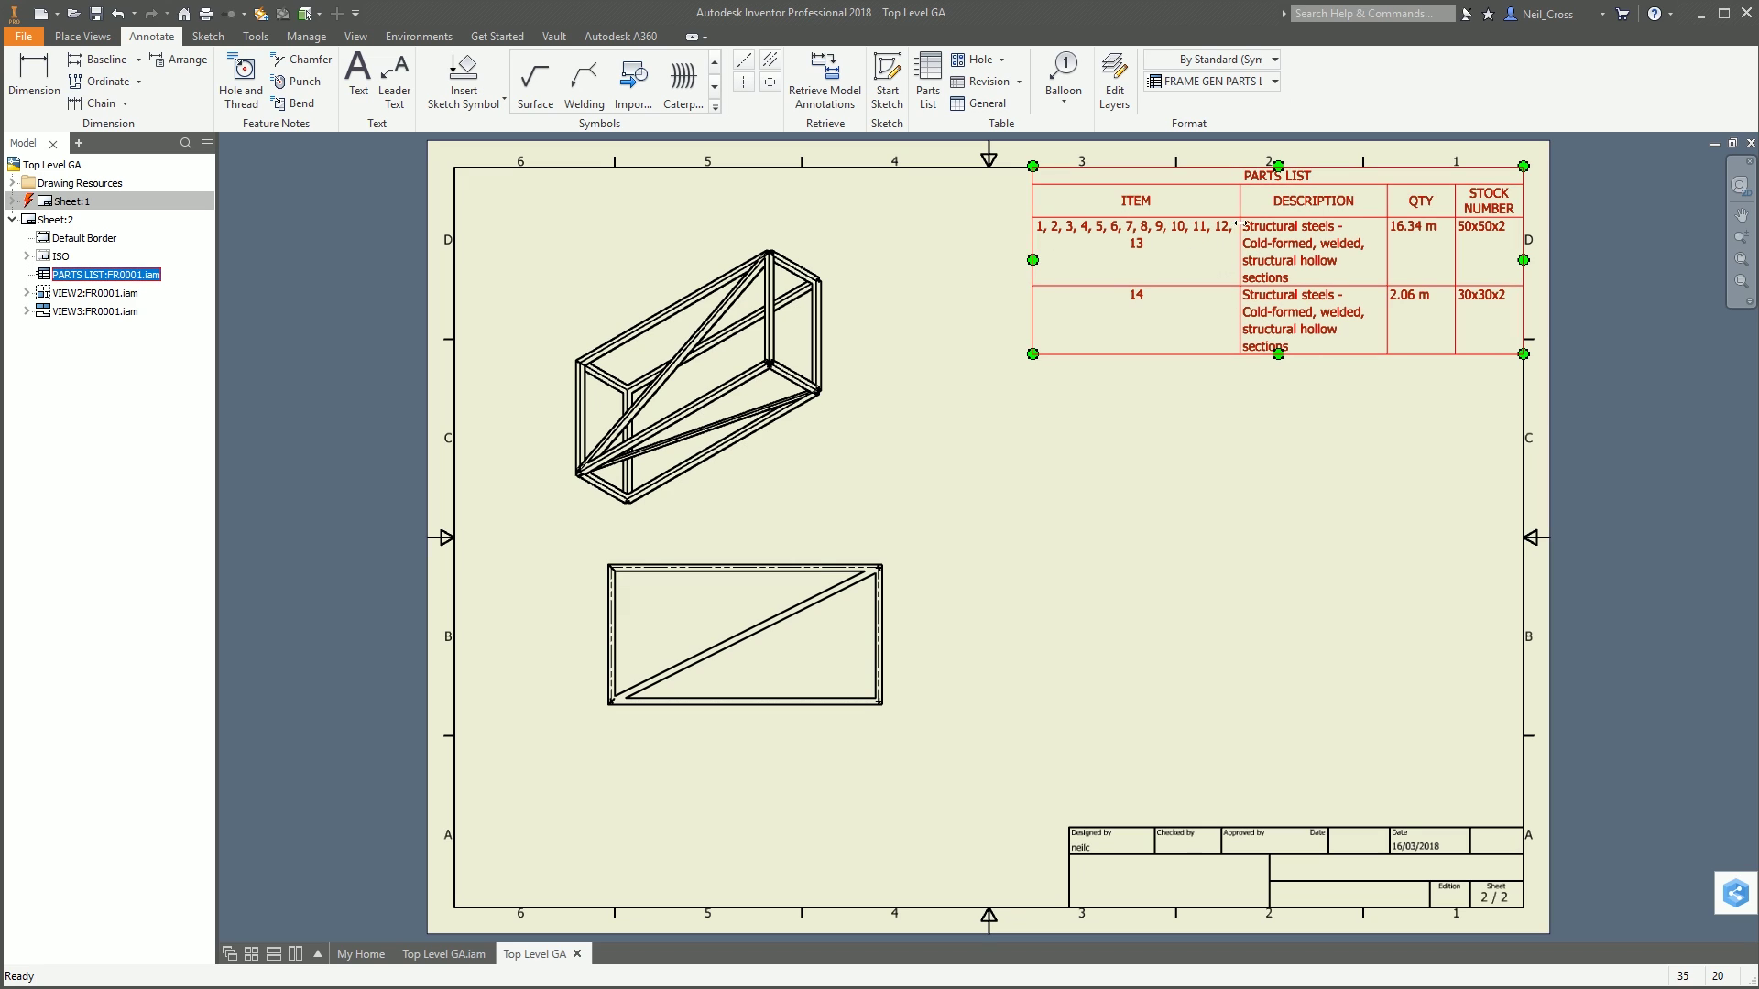
left_click_drag(1239, 223, 1116, 224)
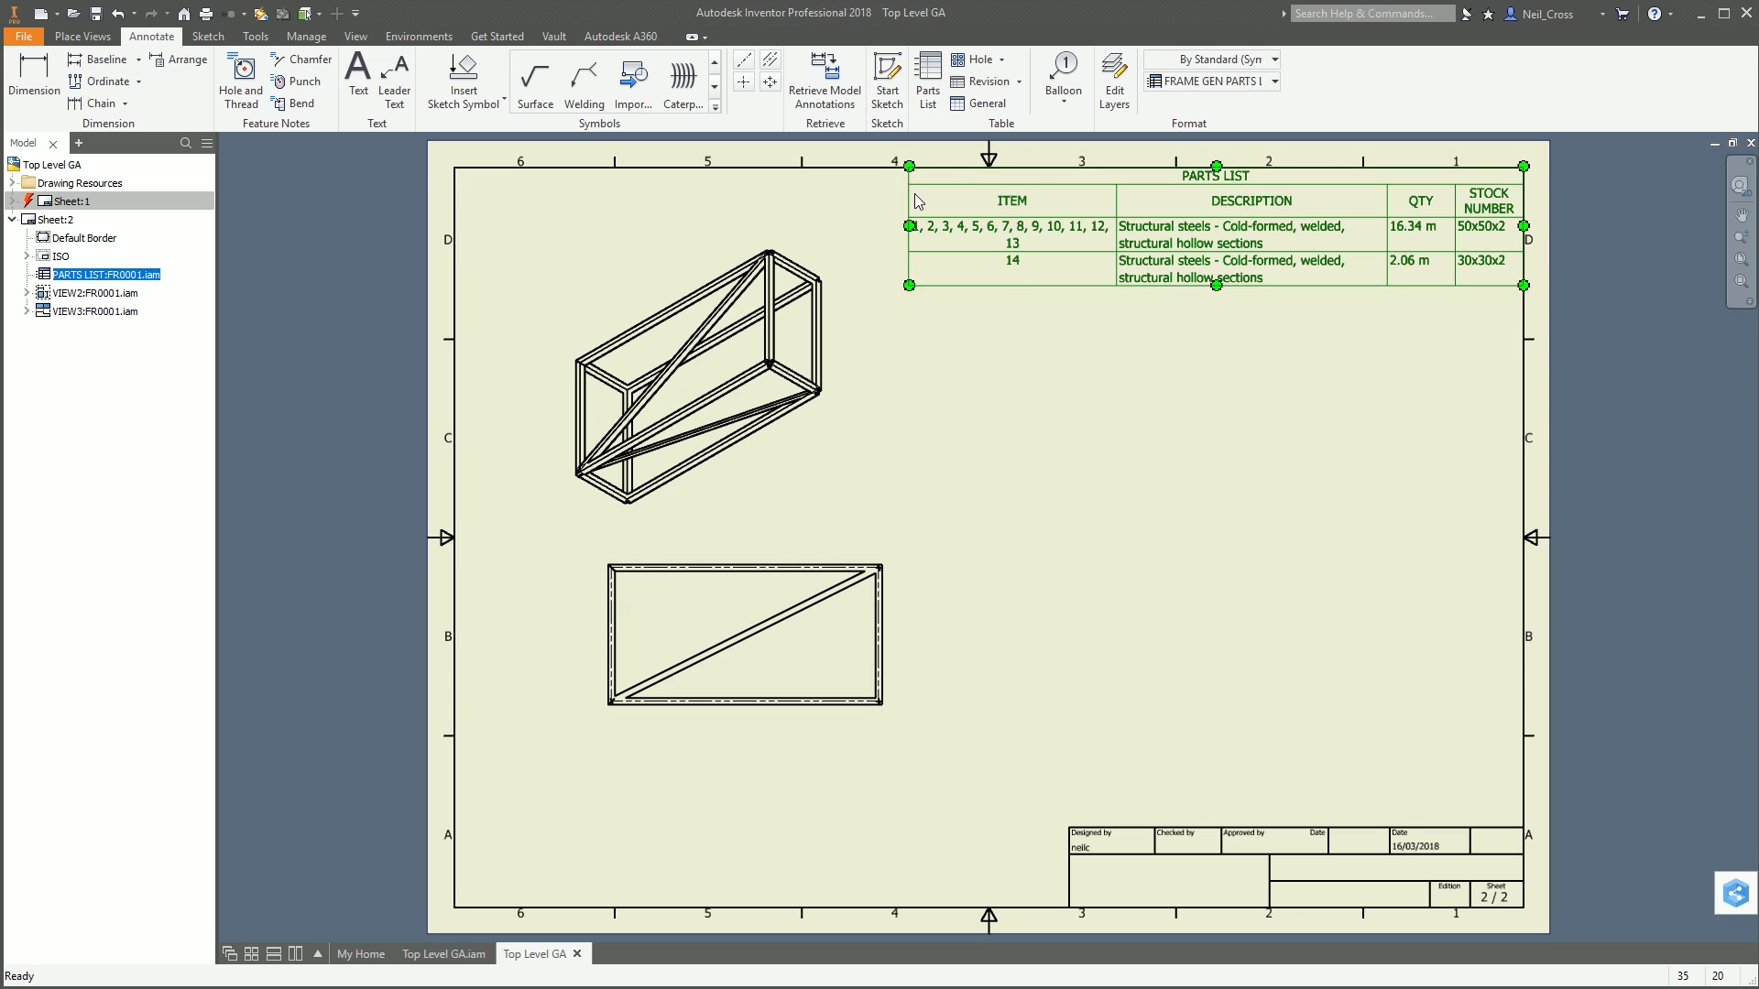
left_click_drag(917, 200, 1021, 201)
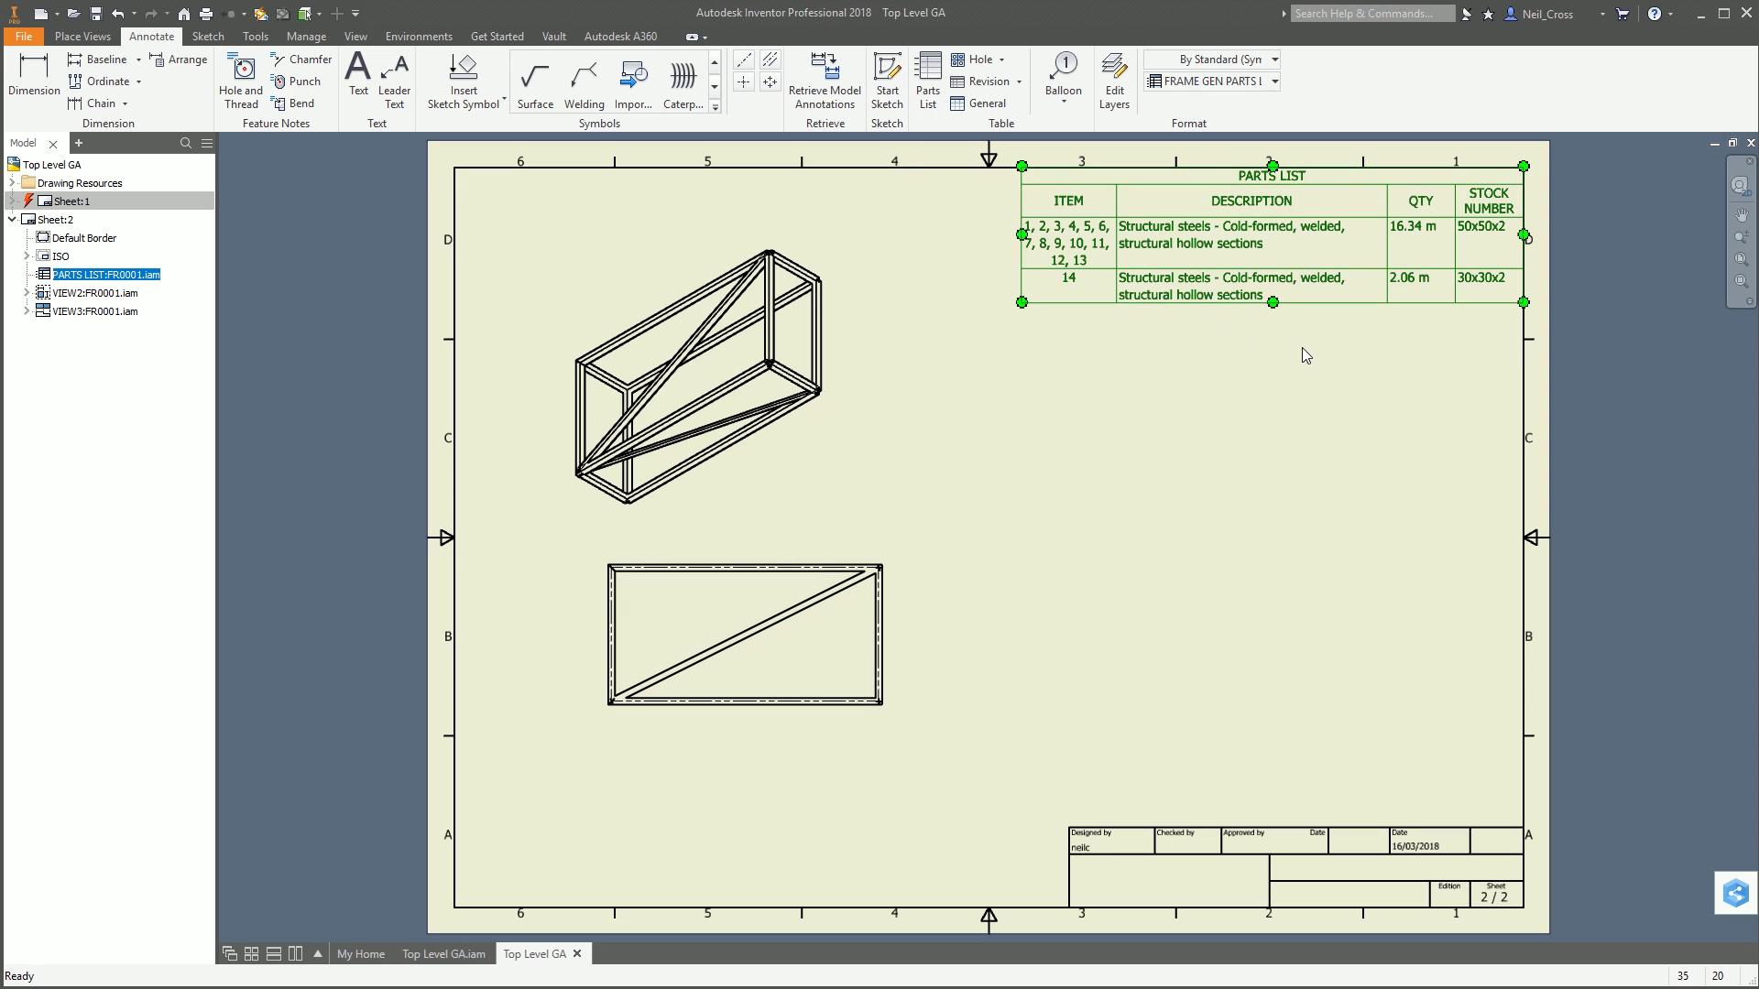
left_click(1306, 355)
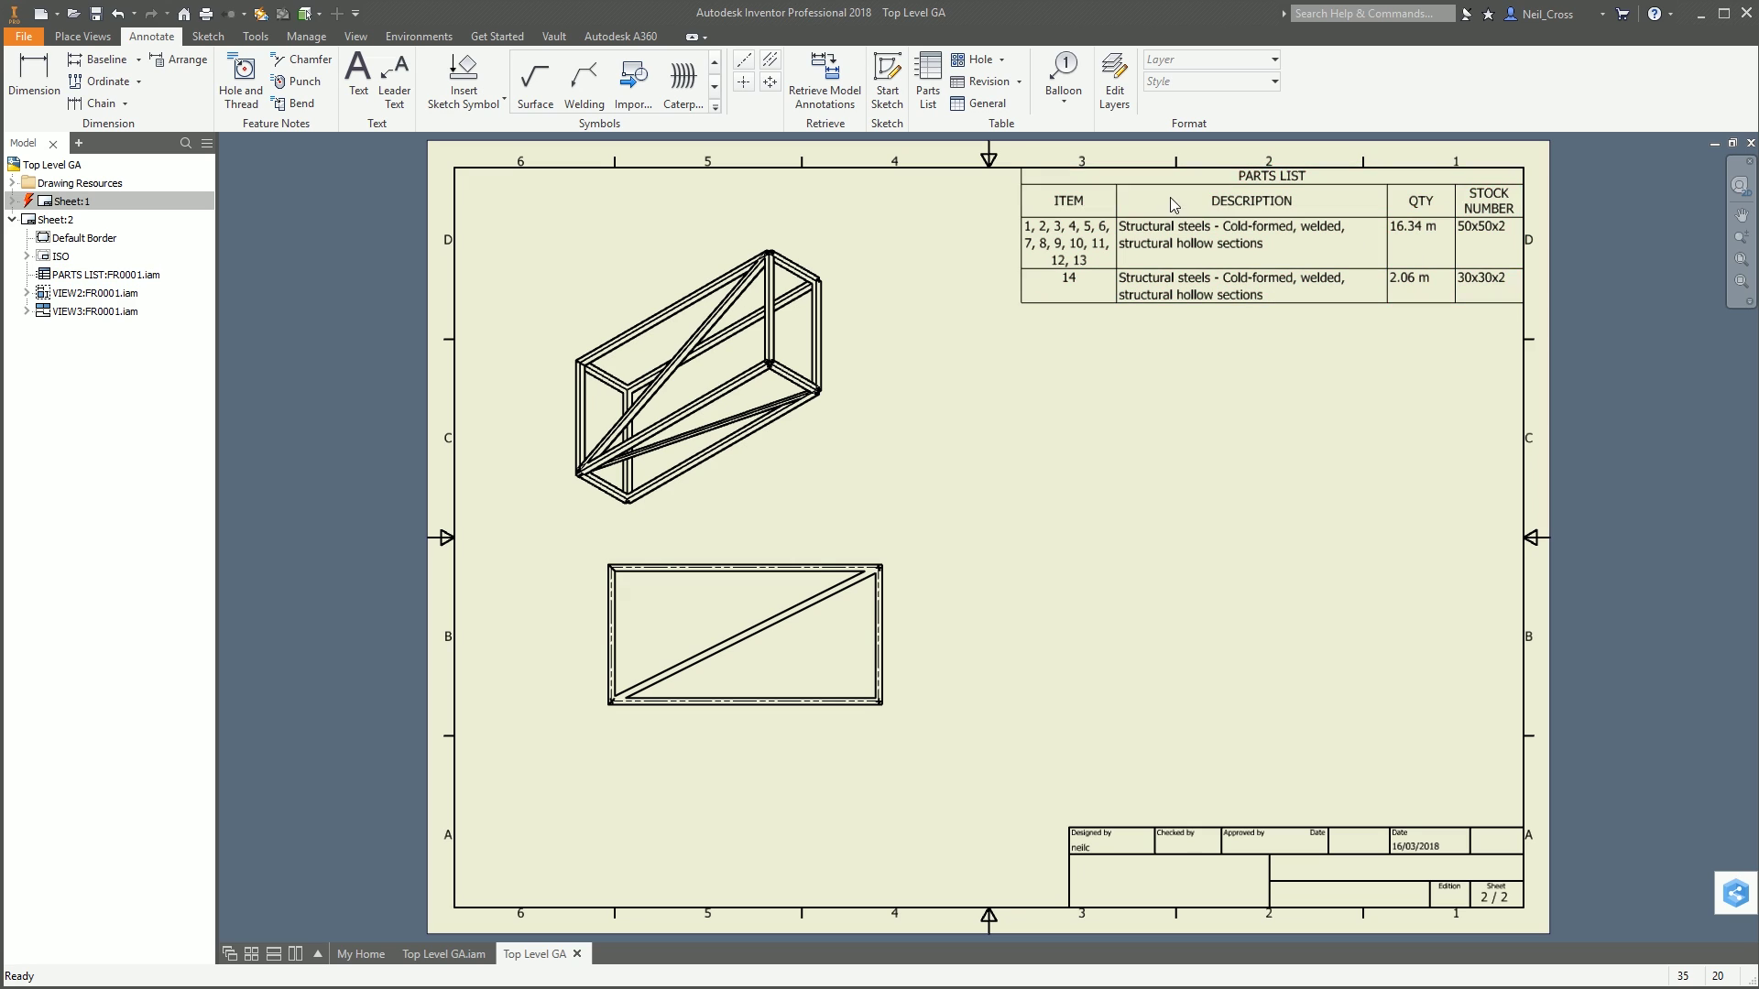
Step: In the FRAME GEN PARTS LIST style, set the QTY column's substituted value precision to one decimal place and save the style
left_click(306, 37)
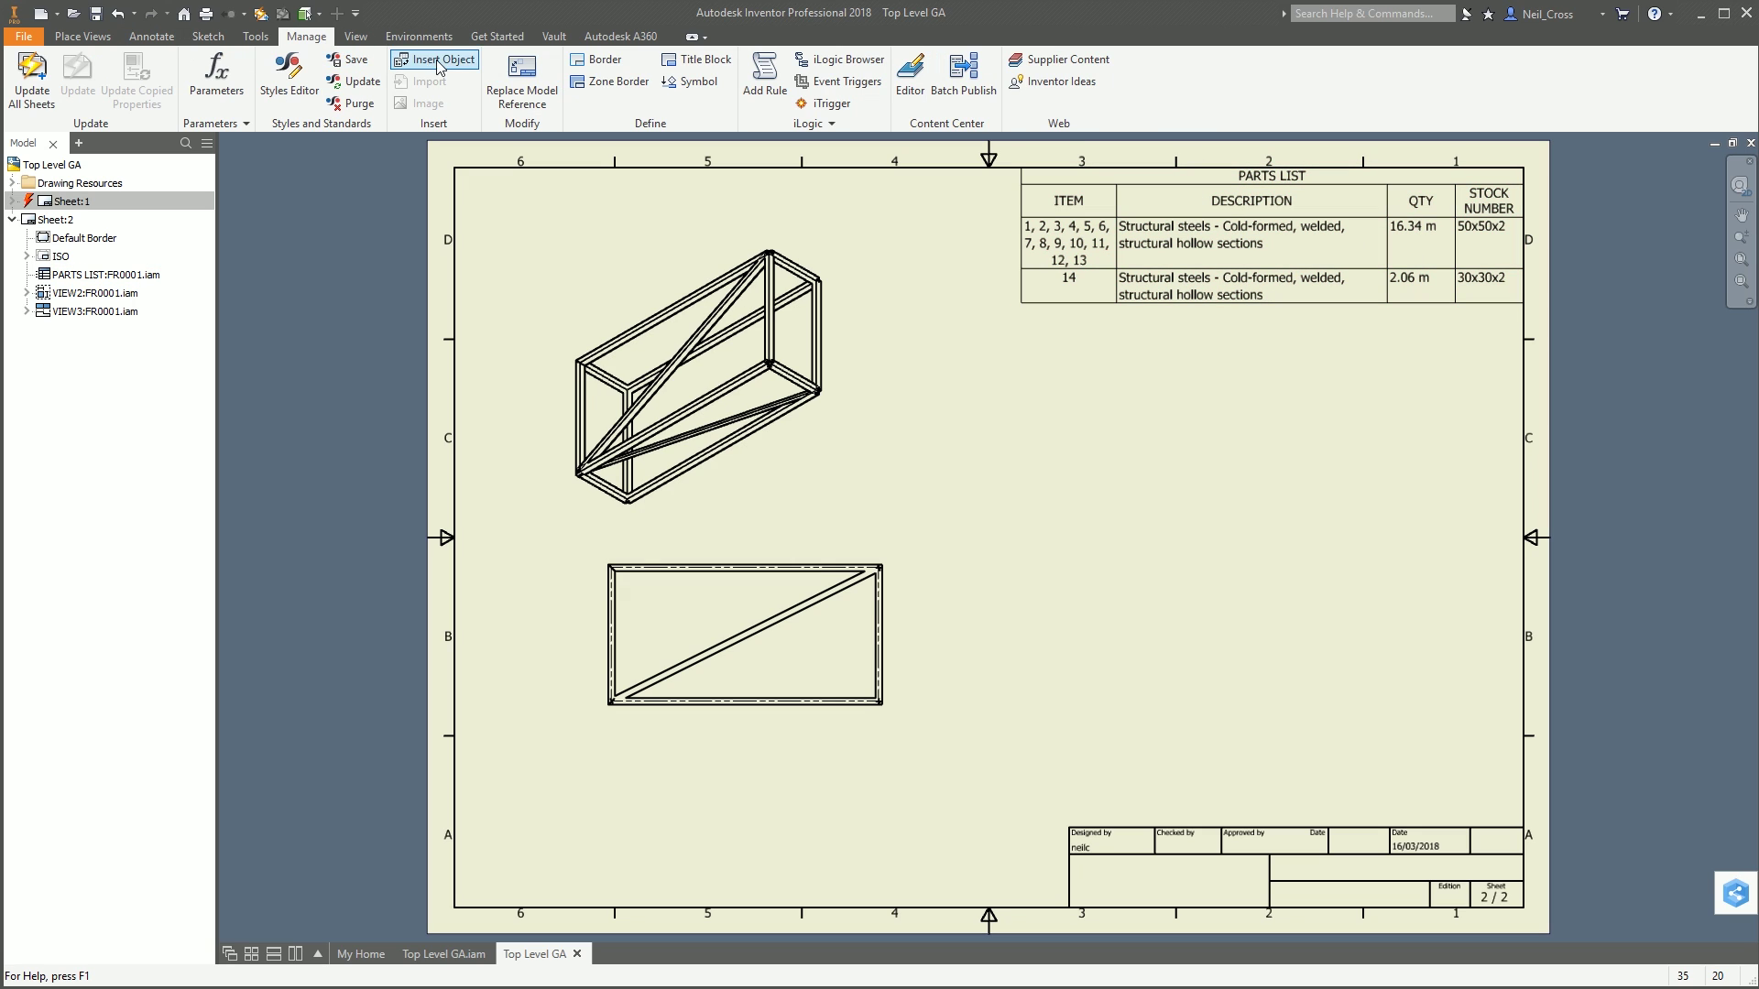
left_click(289, 78)
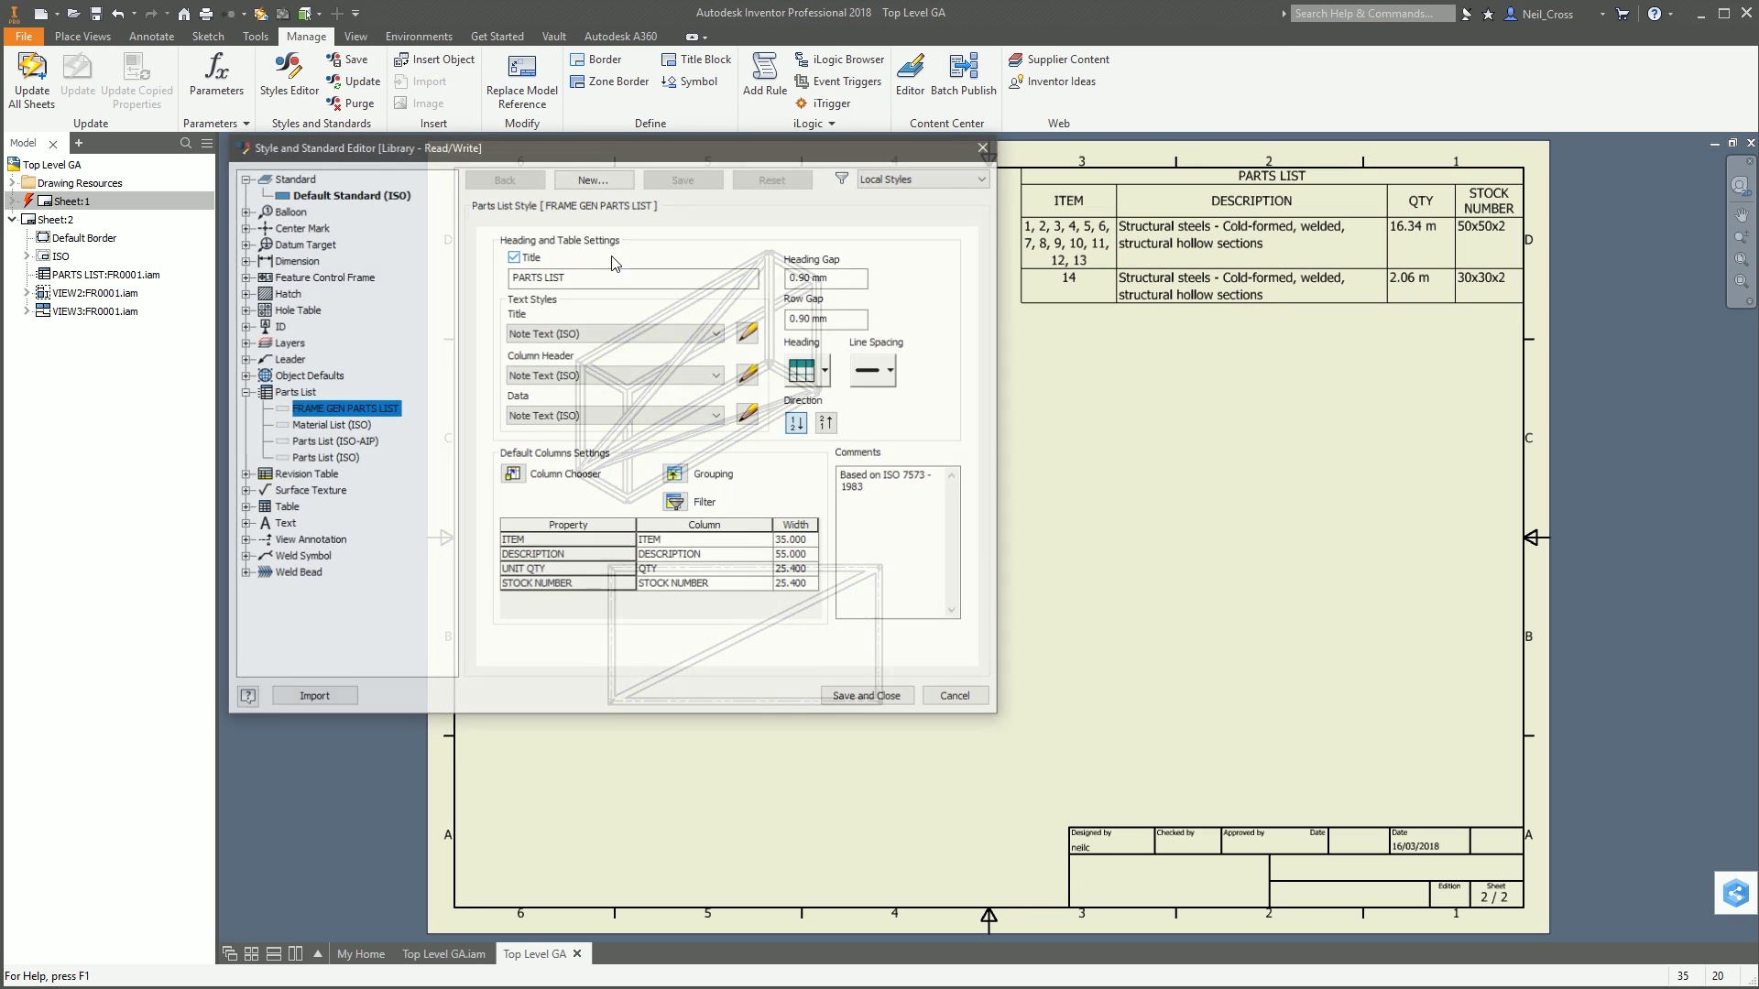
double_click(532, 570)
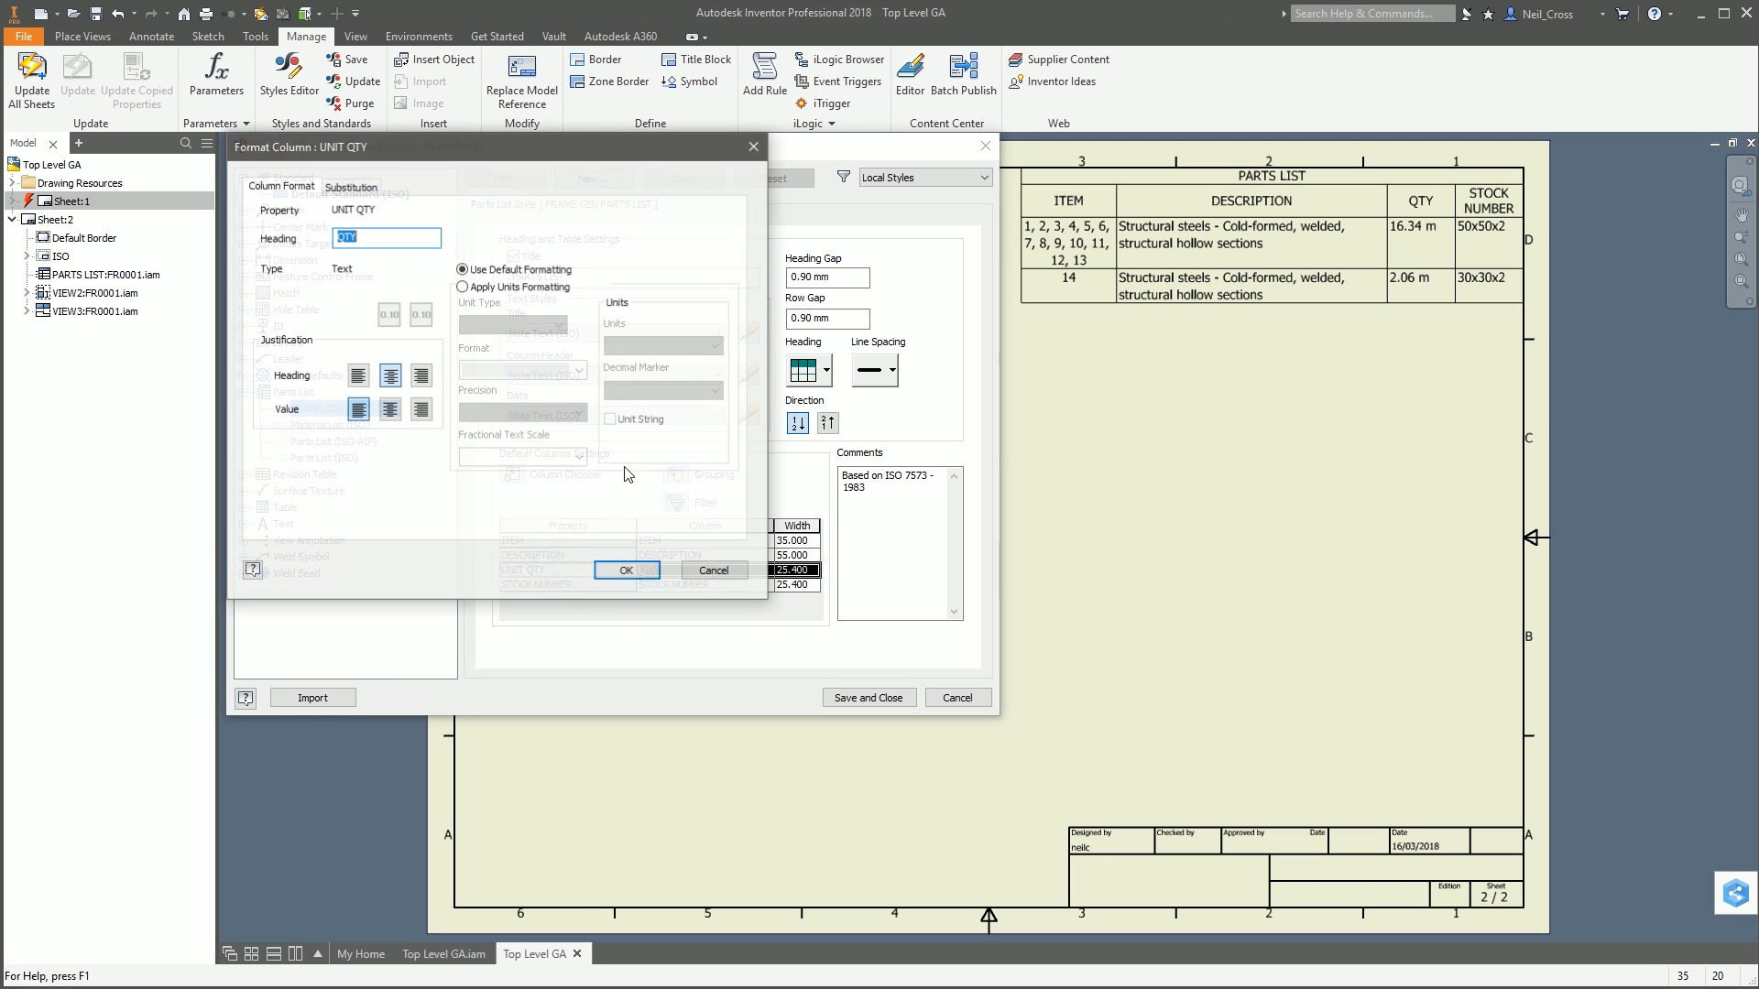
left_click(348, 187)
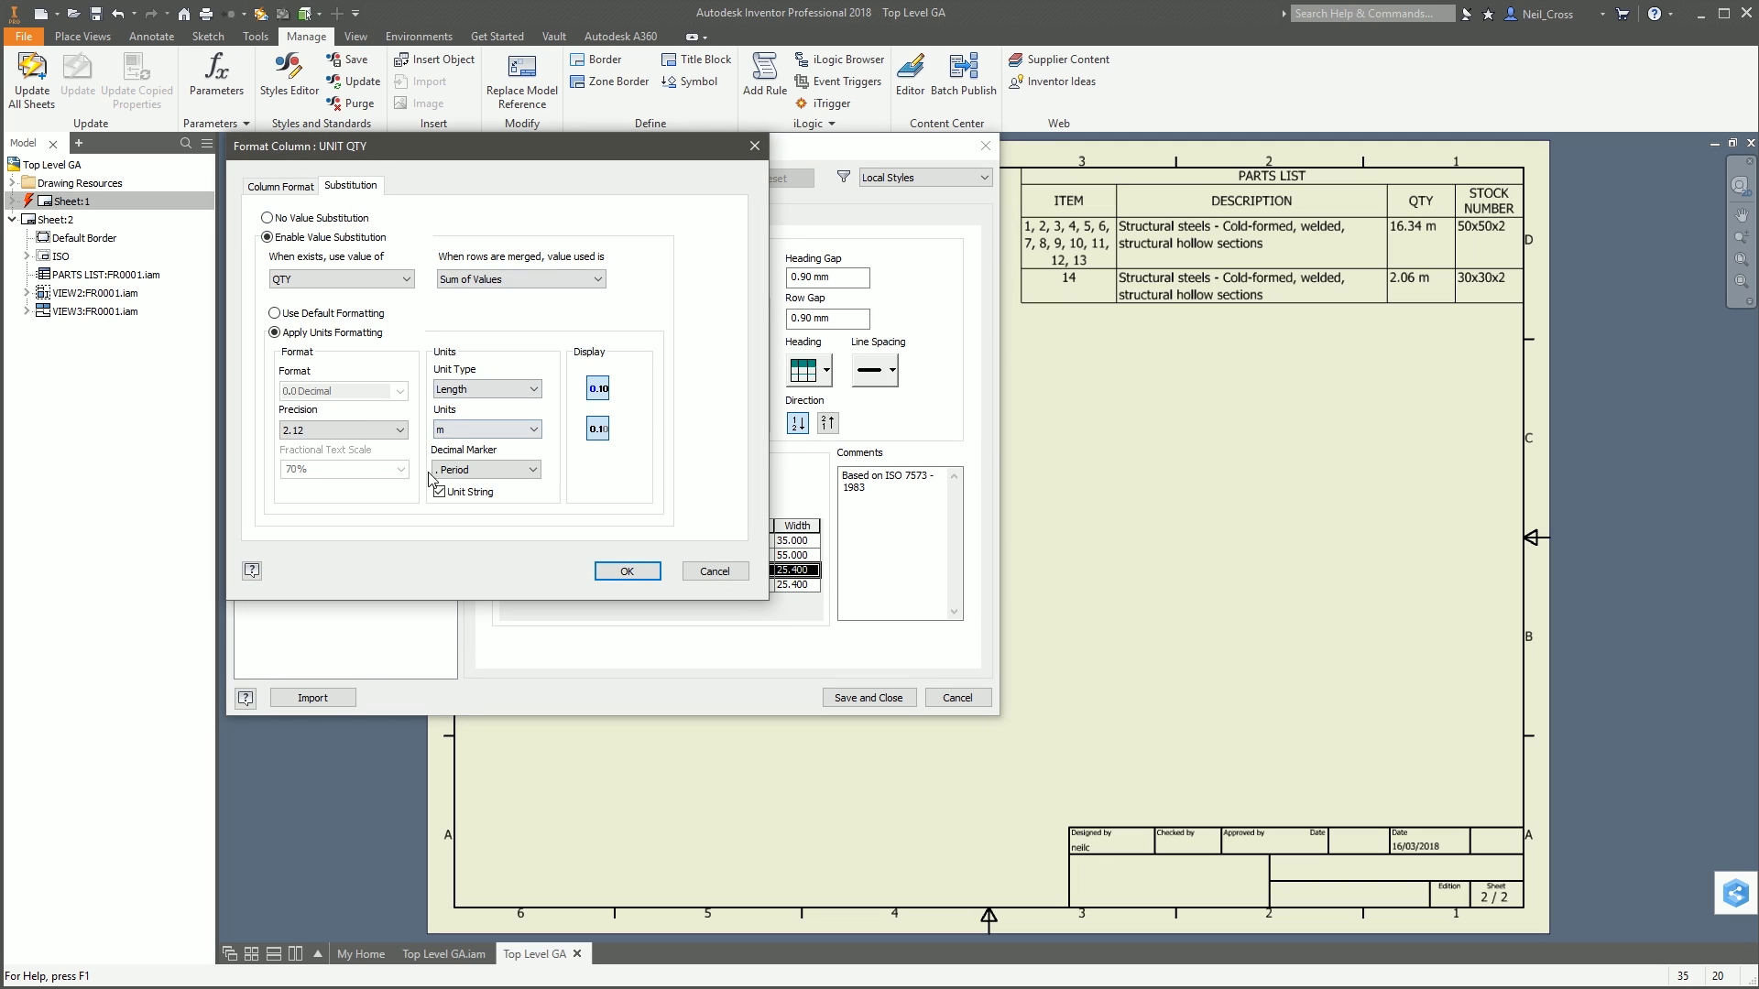
left_click(312, 430)
left_click(312, 455)
left_click(628, 570)
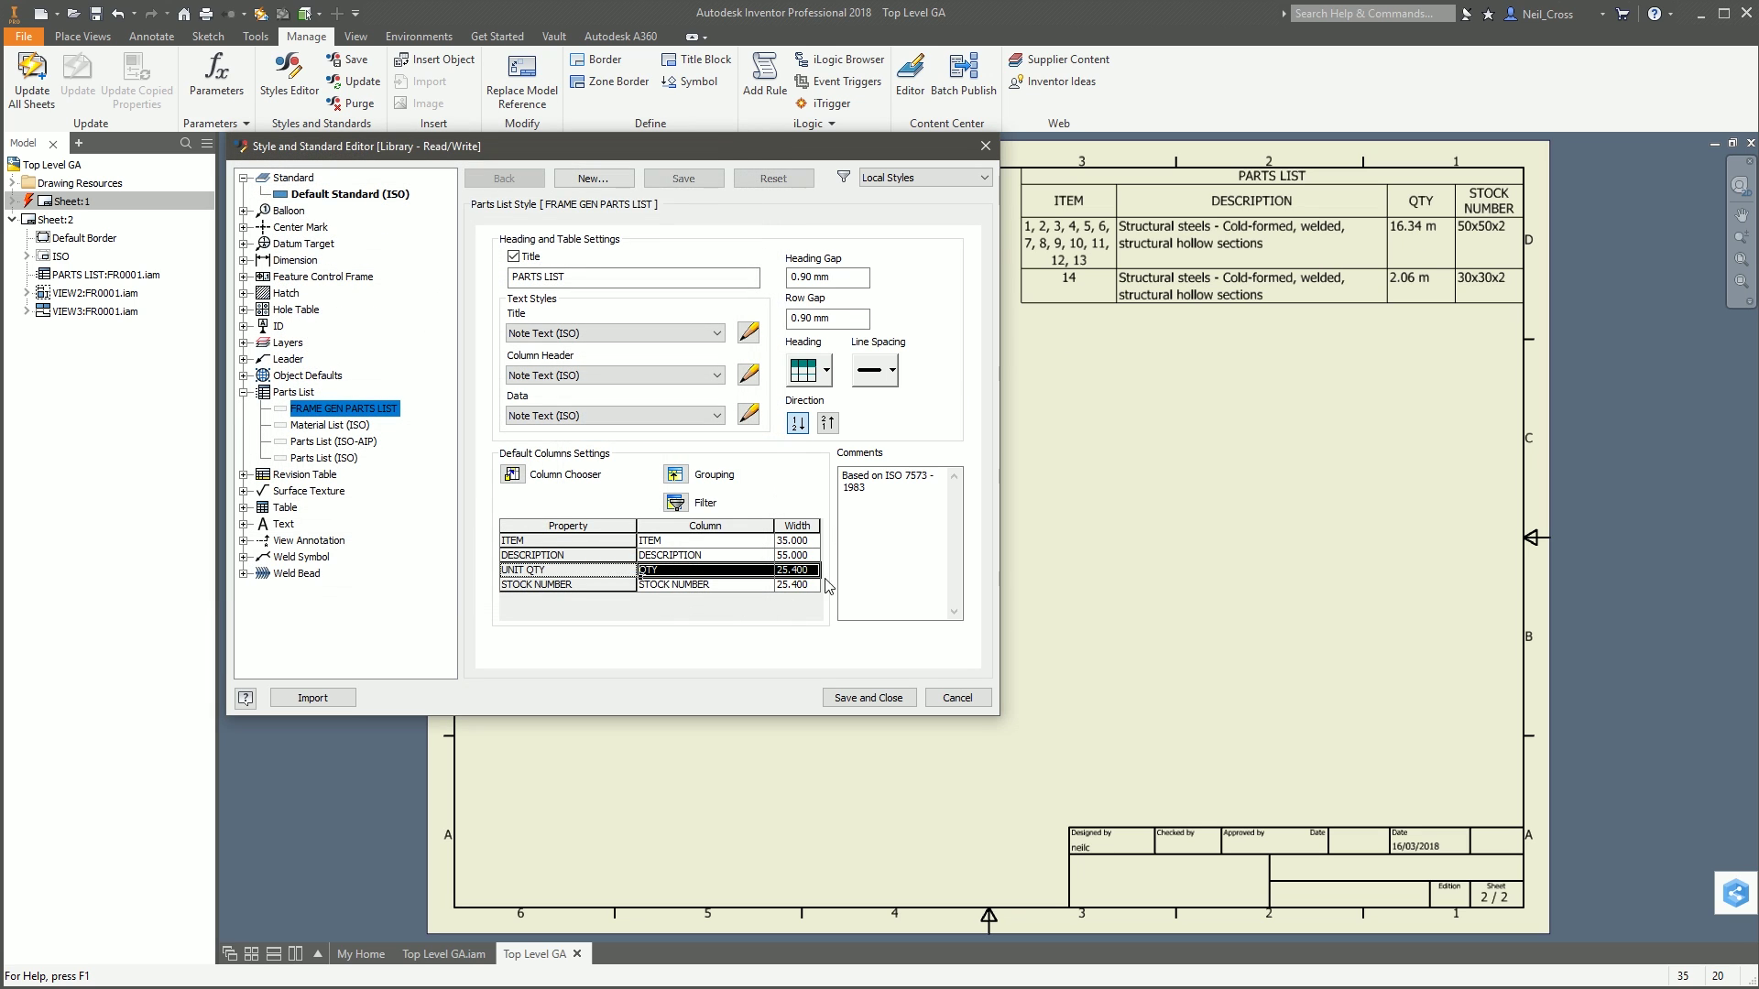
left_click(869, 698)
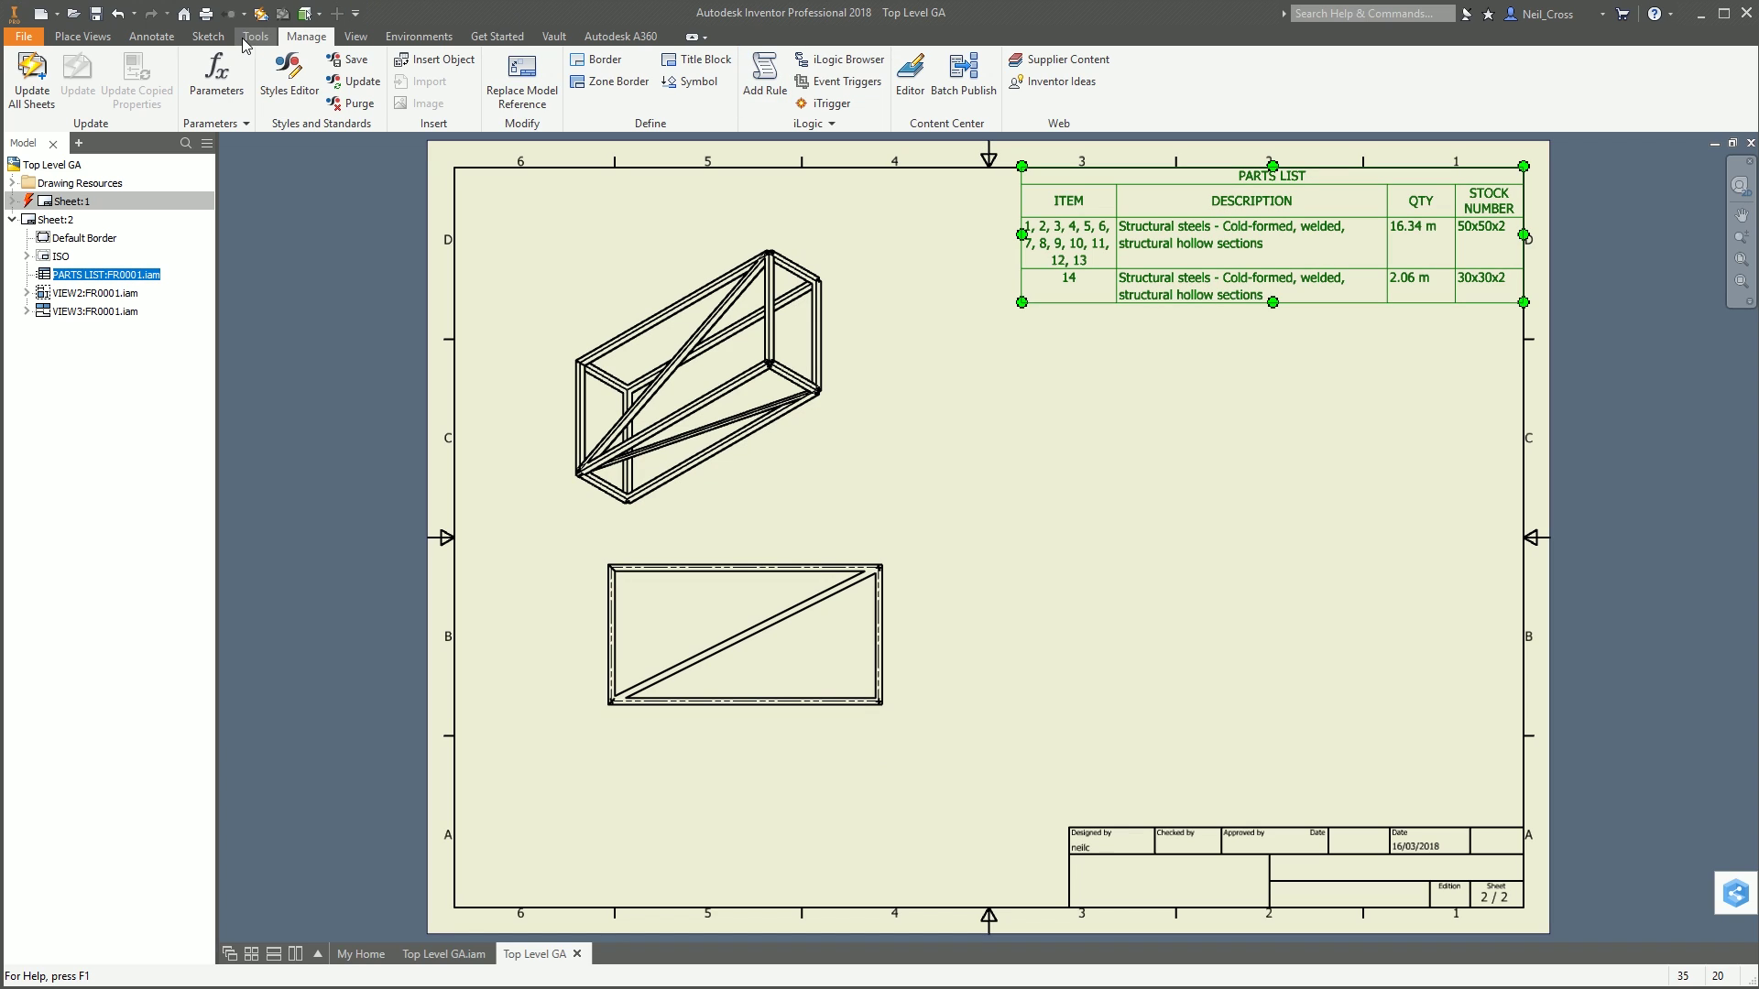
Step: Update the drawing and reapply the FRAME GEN PARTS LIST style to the parts list
left_click(152, 35)
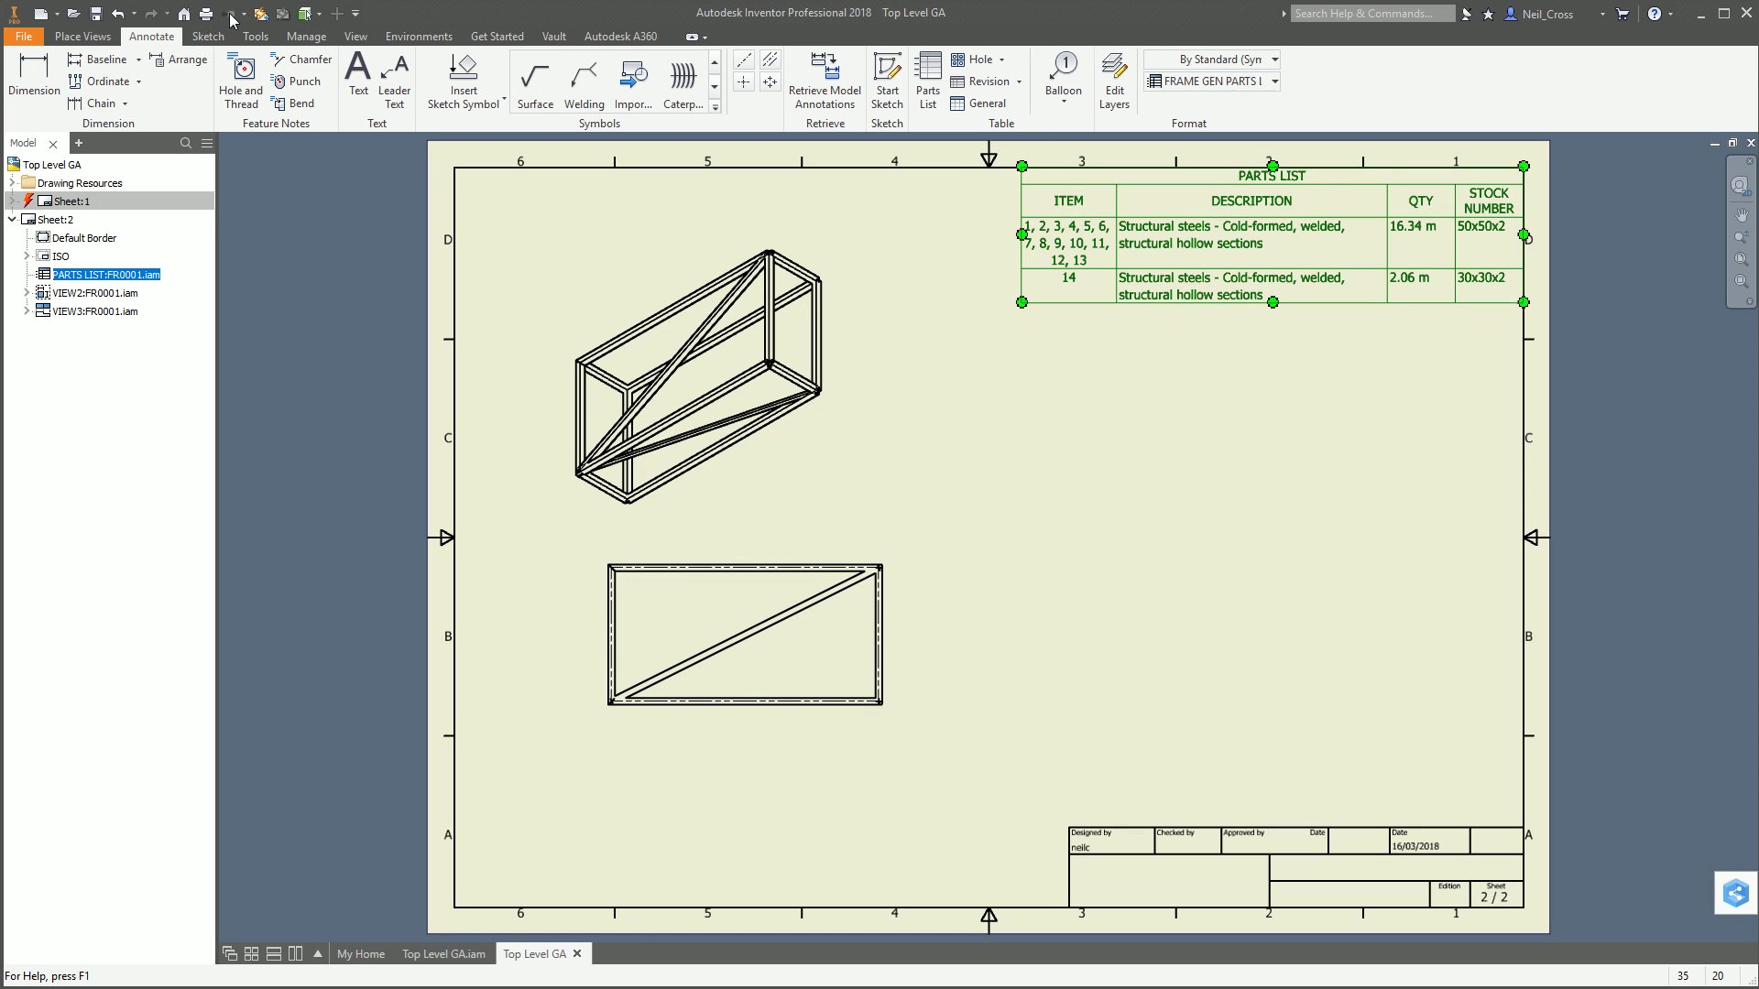
left_click(261, 15)
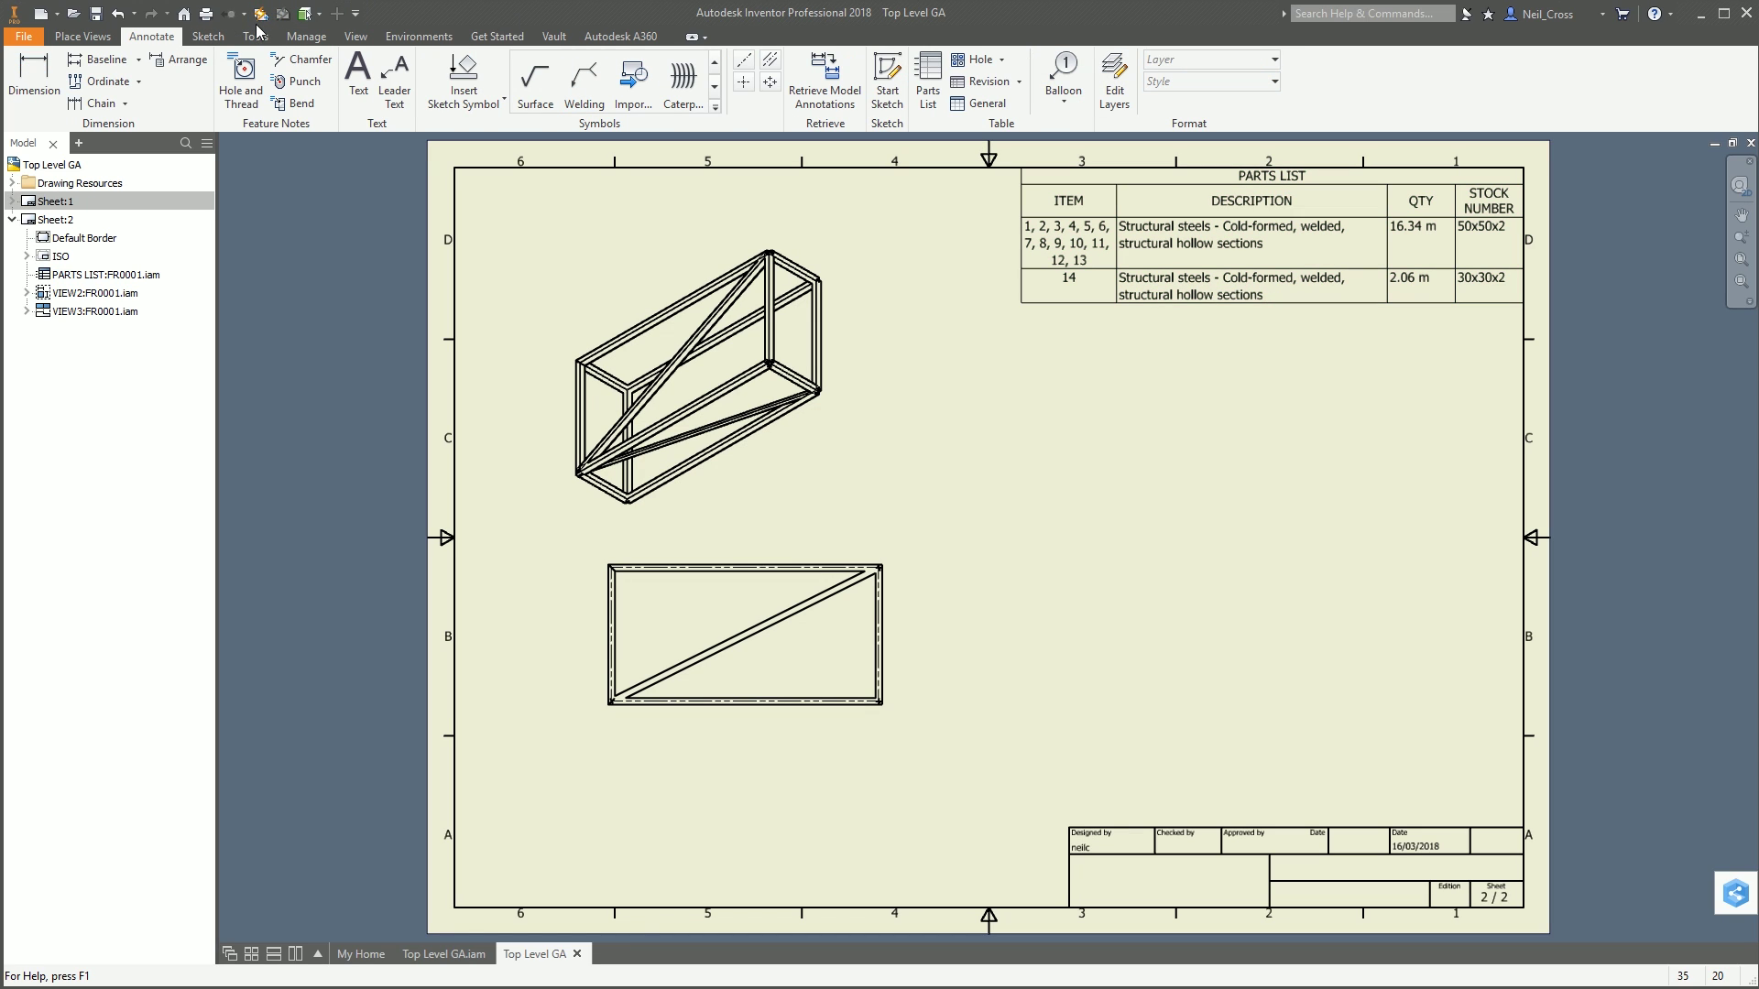
left_click(1266, 236)
left_click(1209, 83)
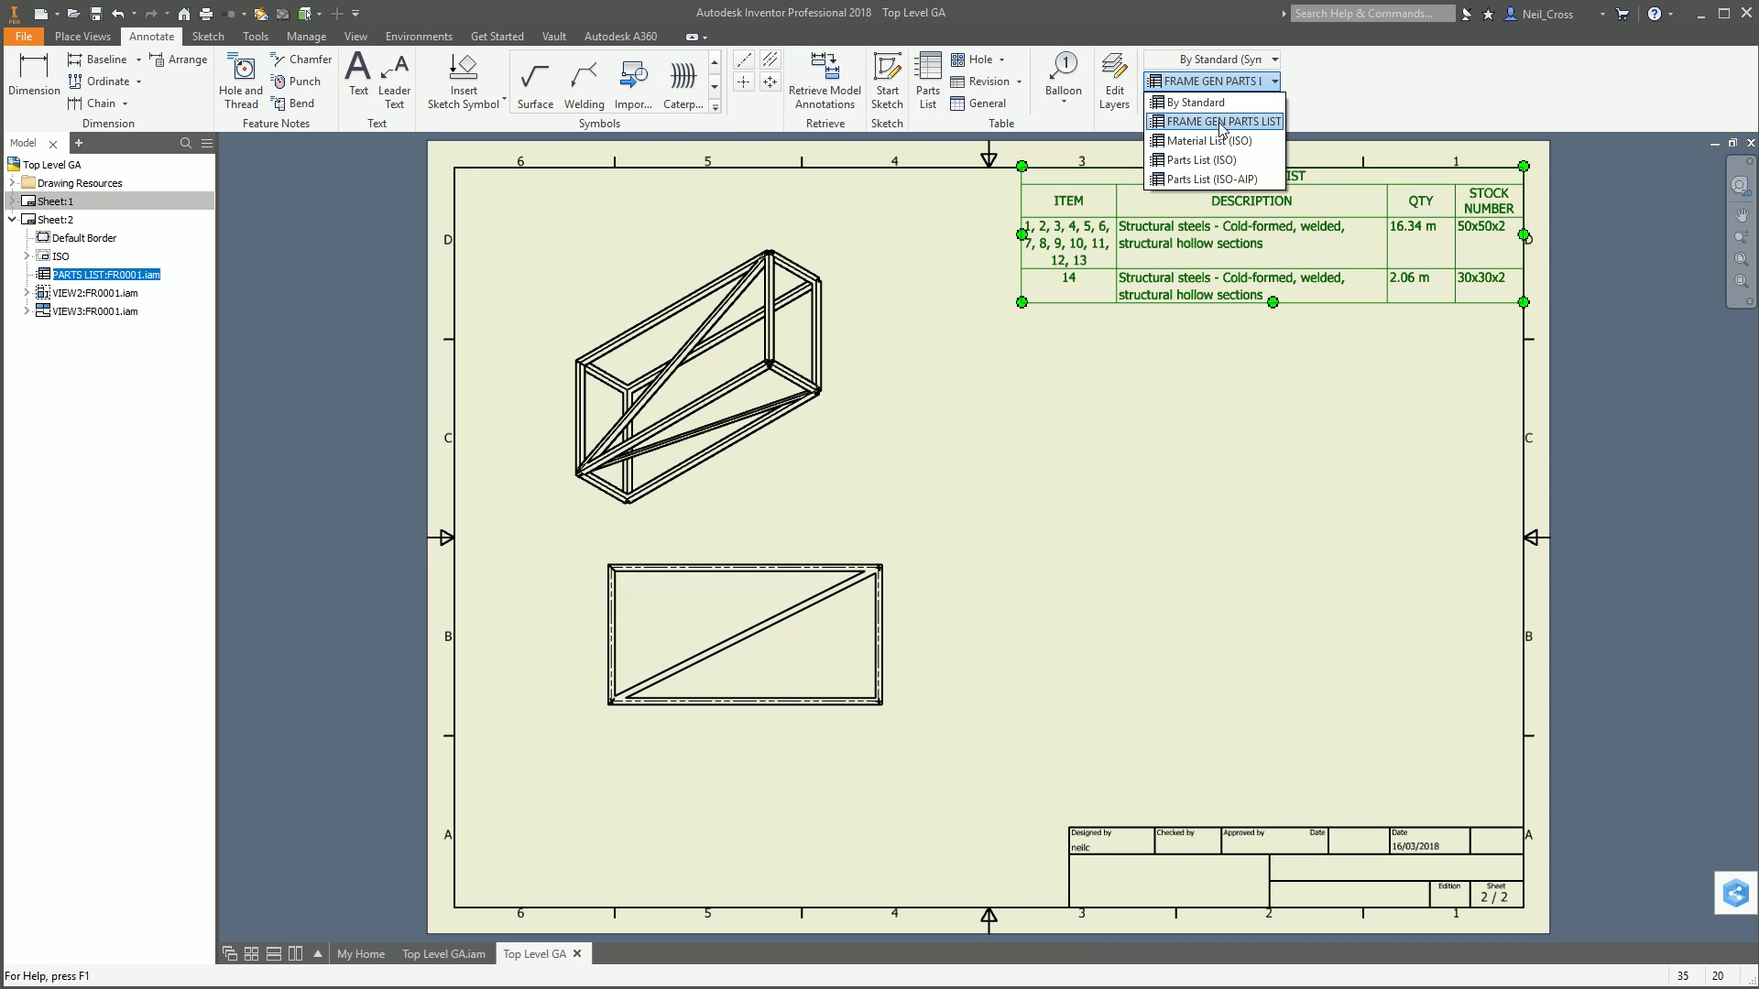
left_click(1224, 133)
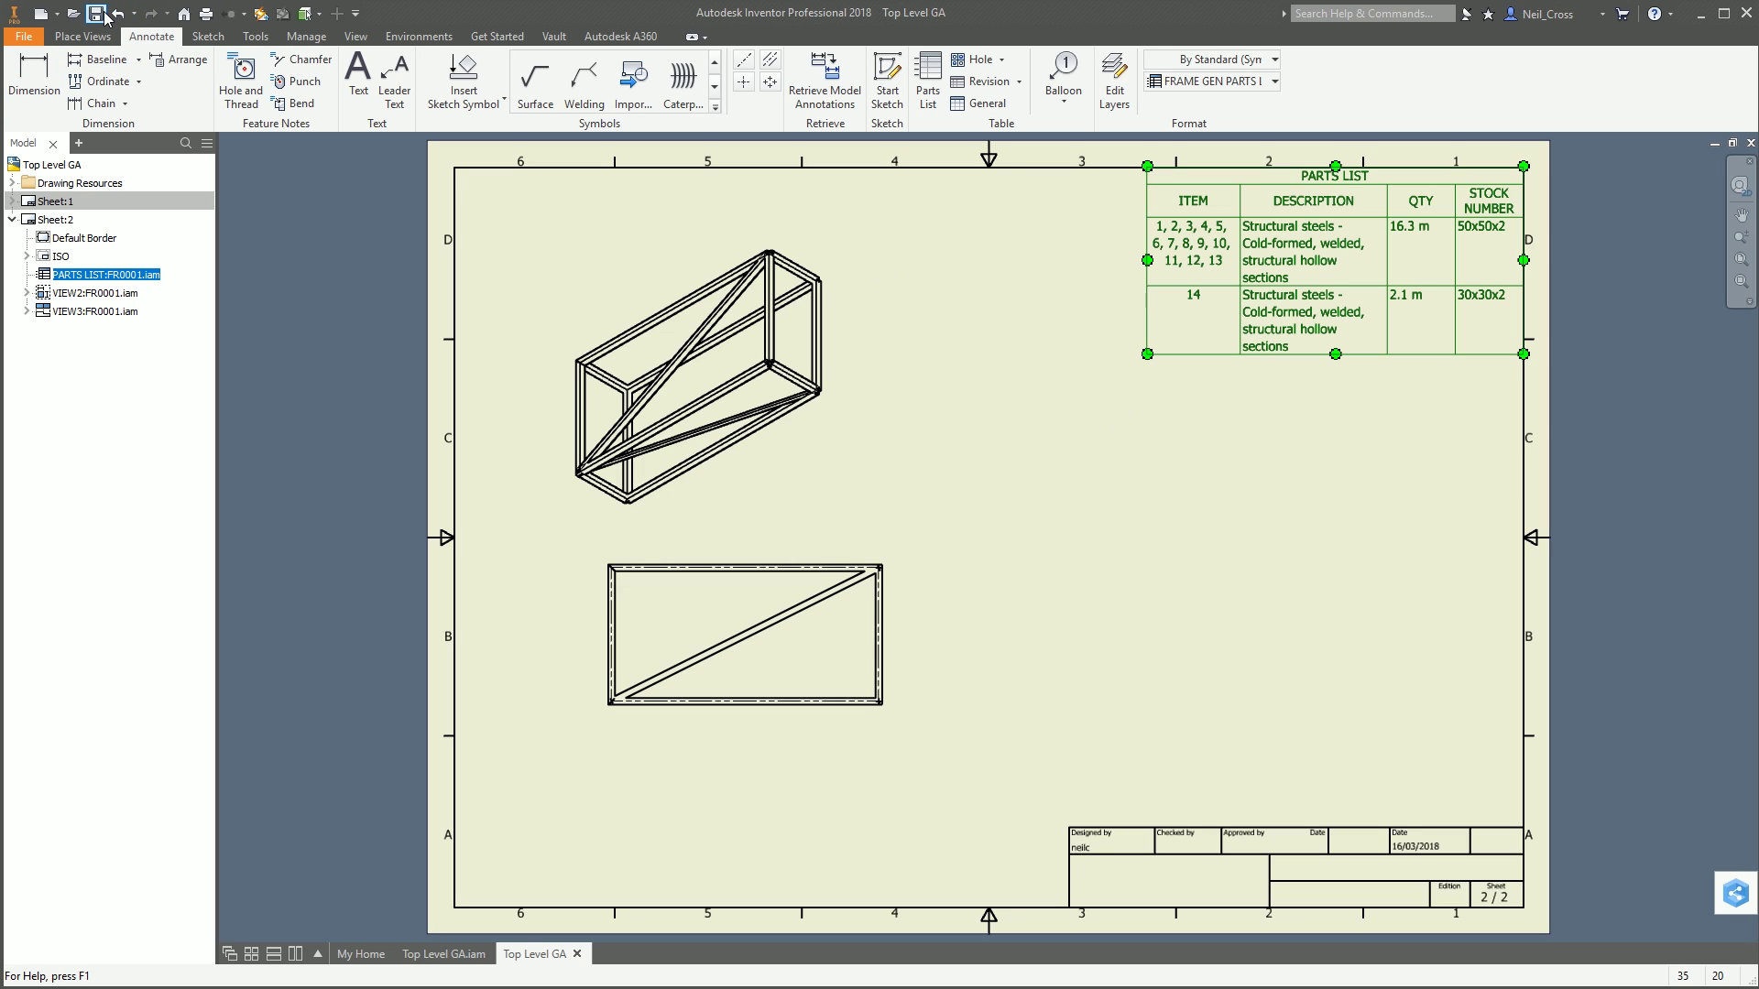
Step: Open the FR0001.iam assembly from its isometric view on the drawing sheet
left_click(74, 14)
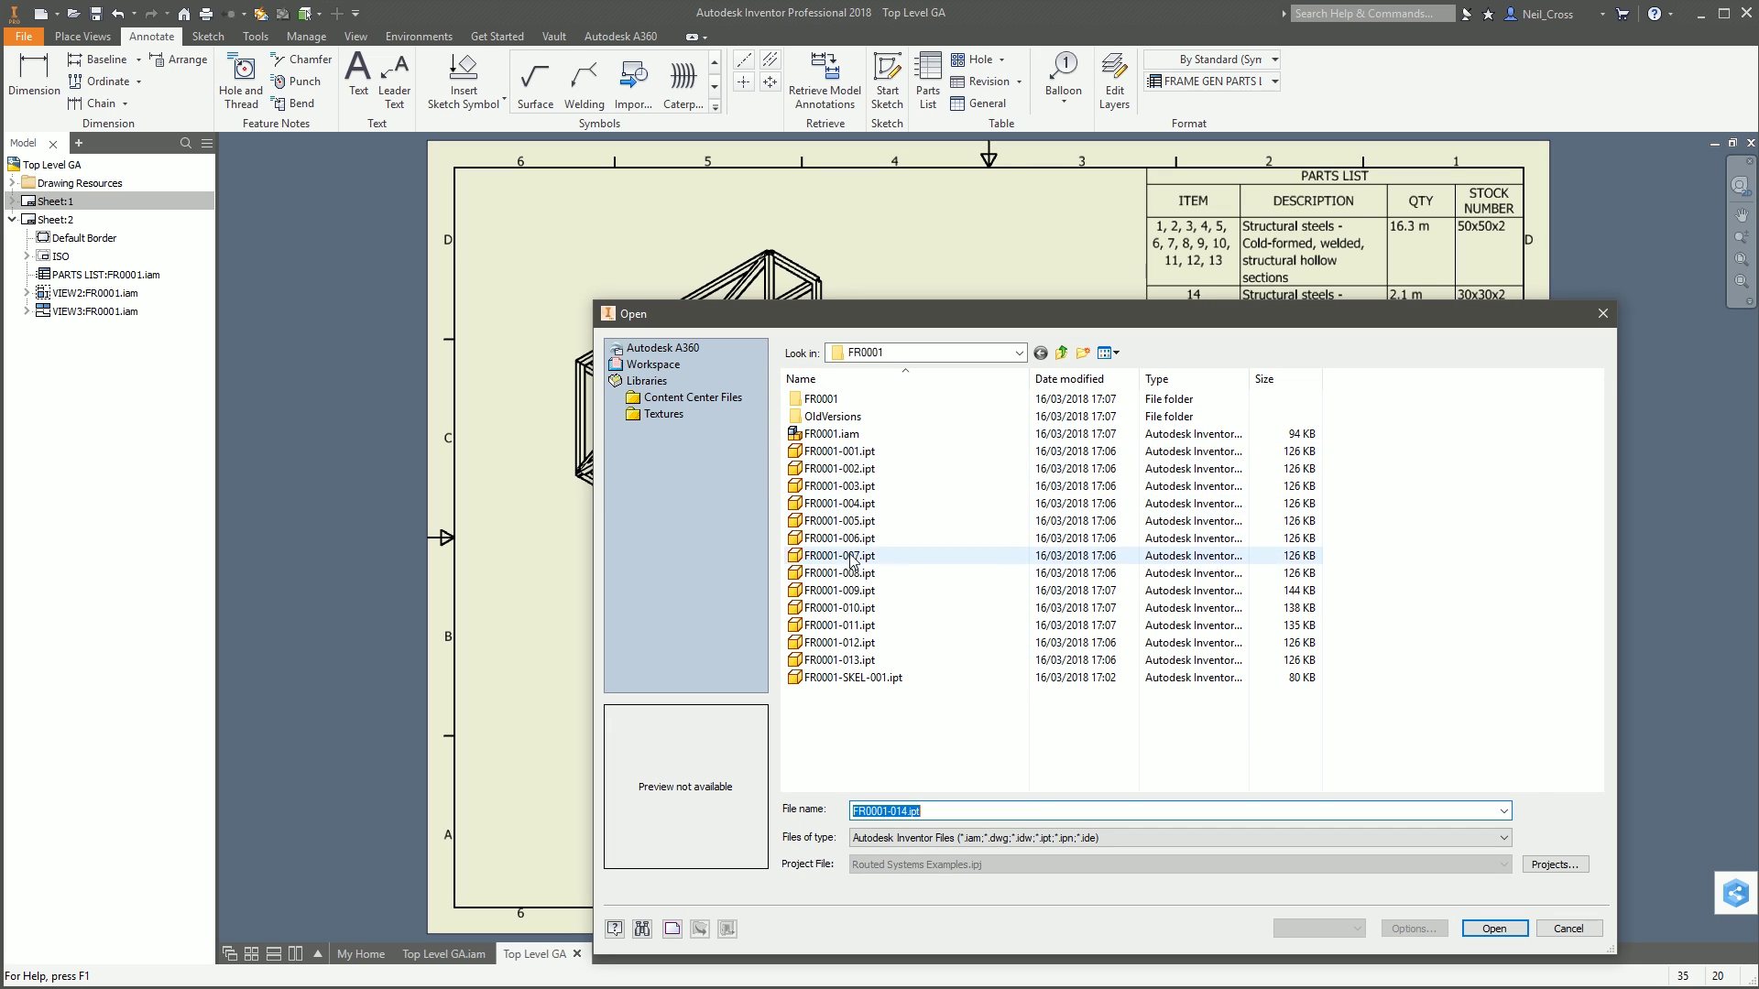
left_click(1603, 313)
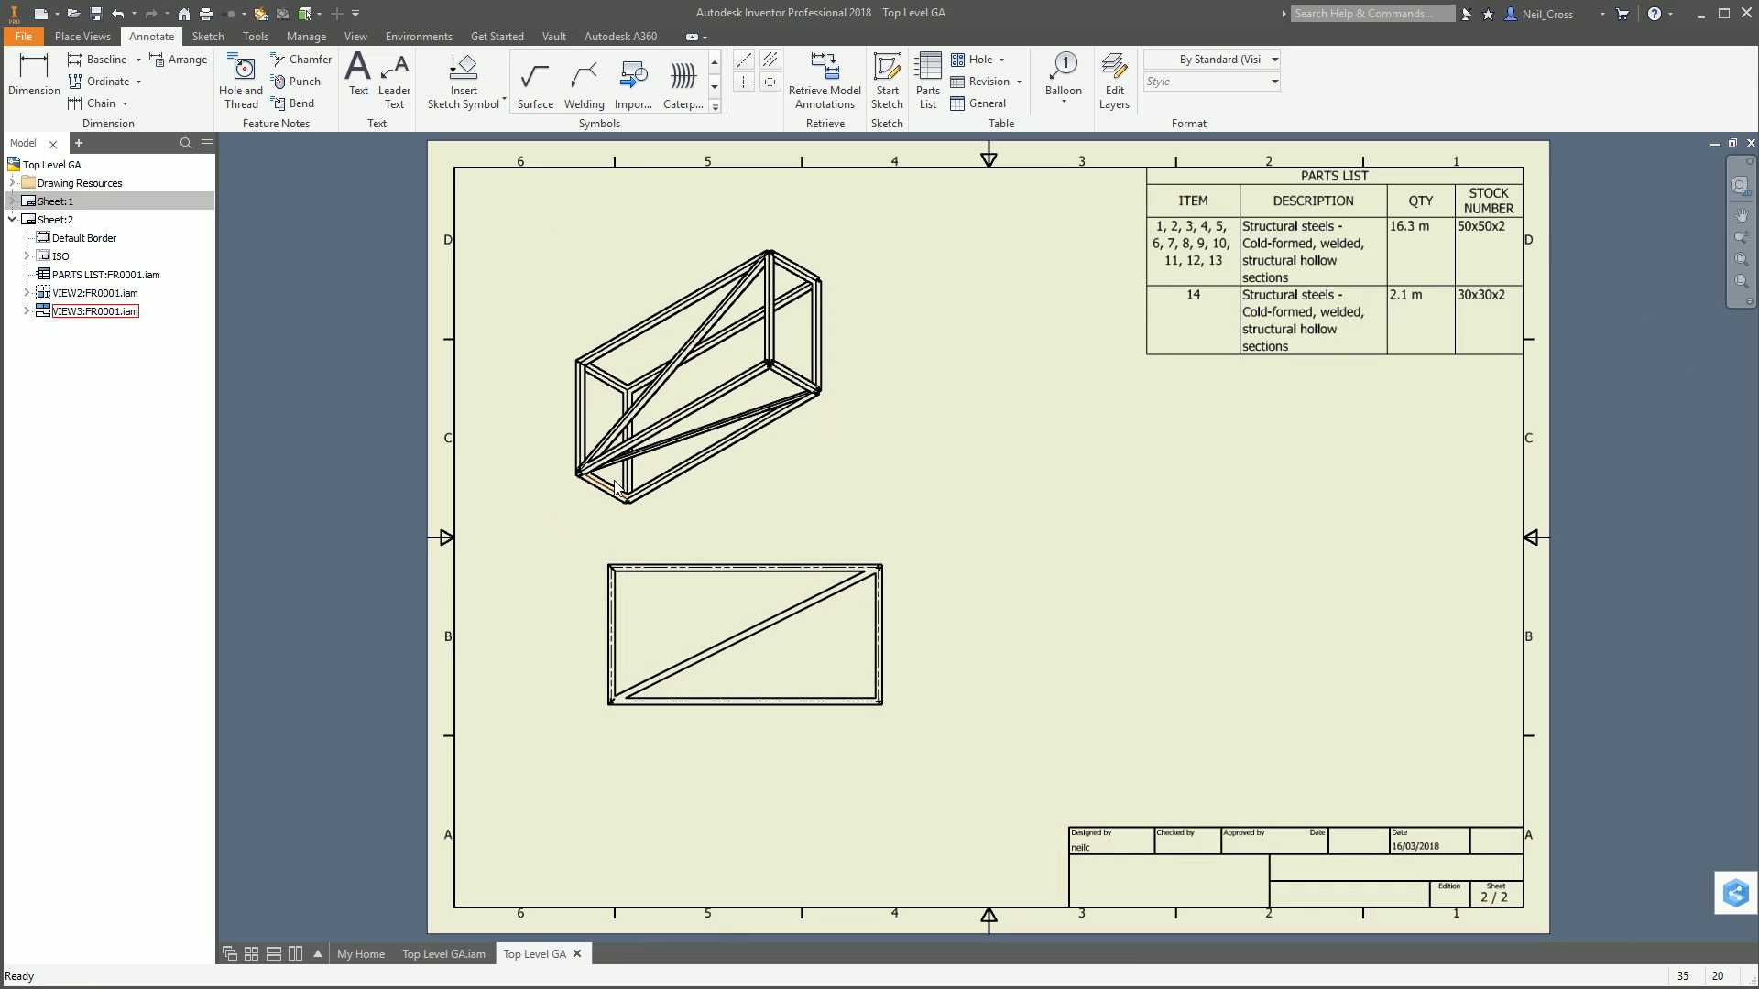
right_click(586, 269)
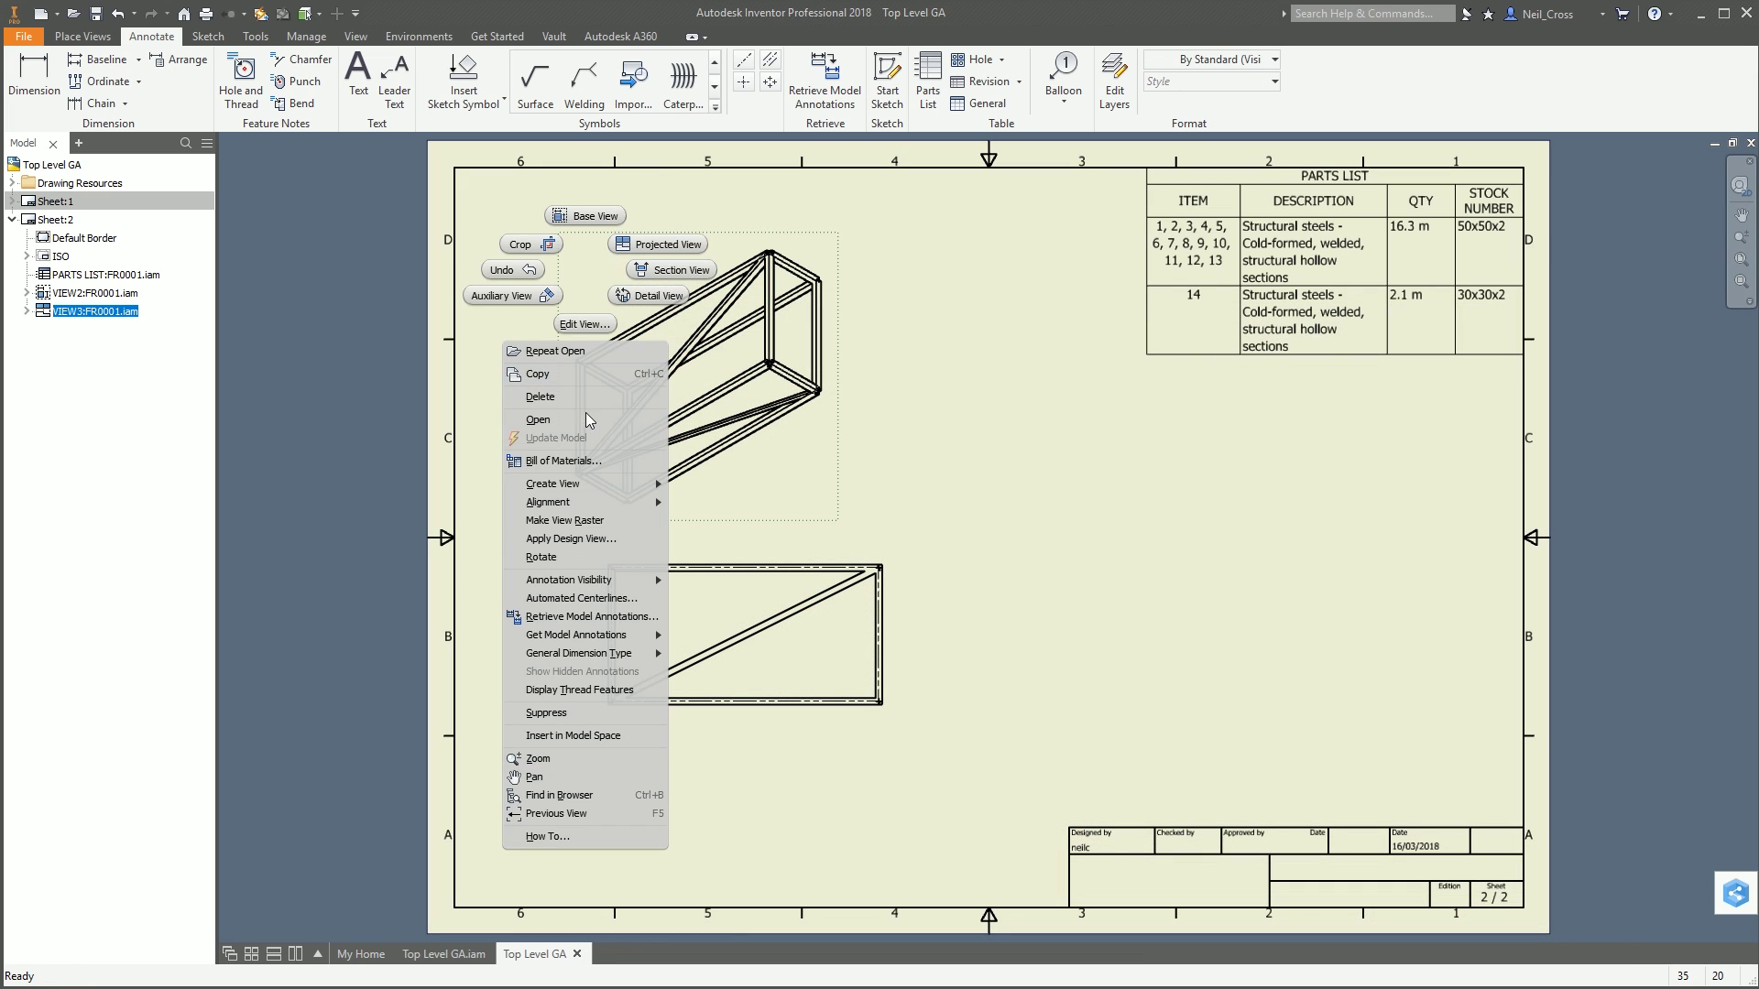
left_click(586, 420)
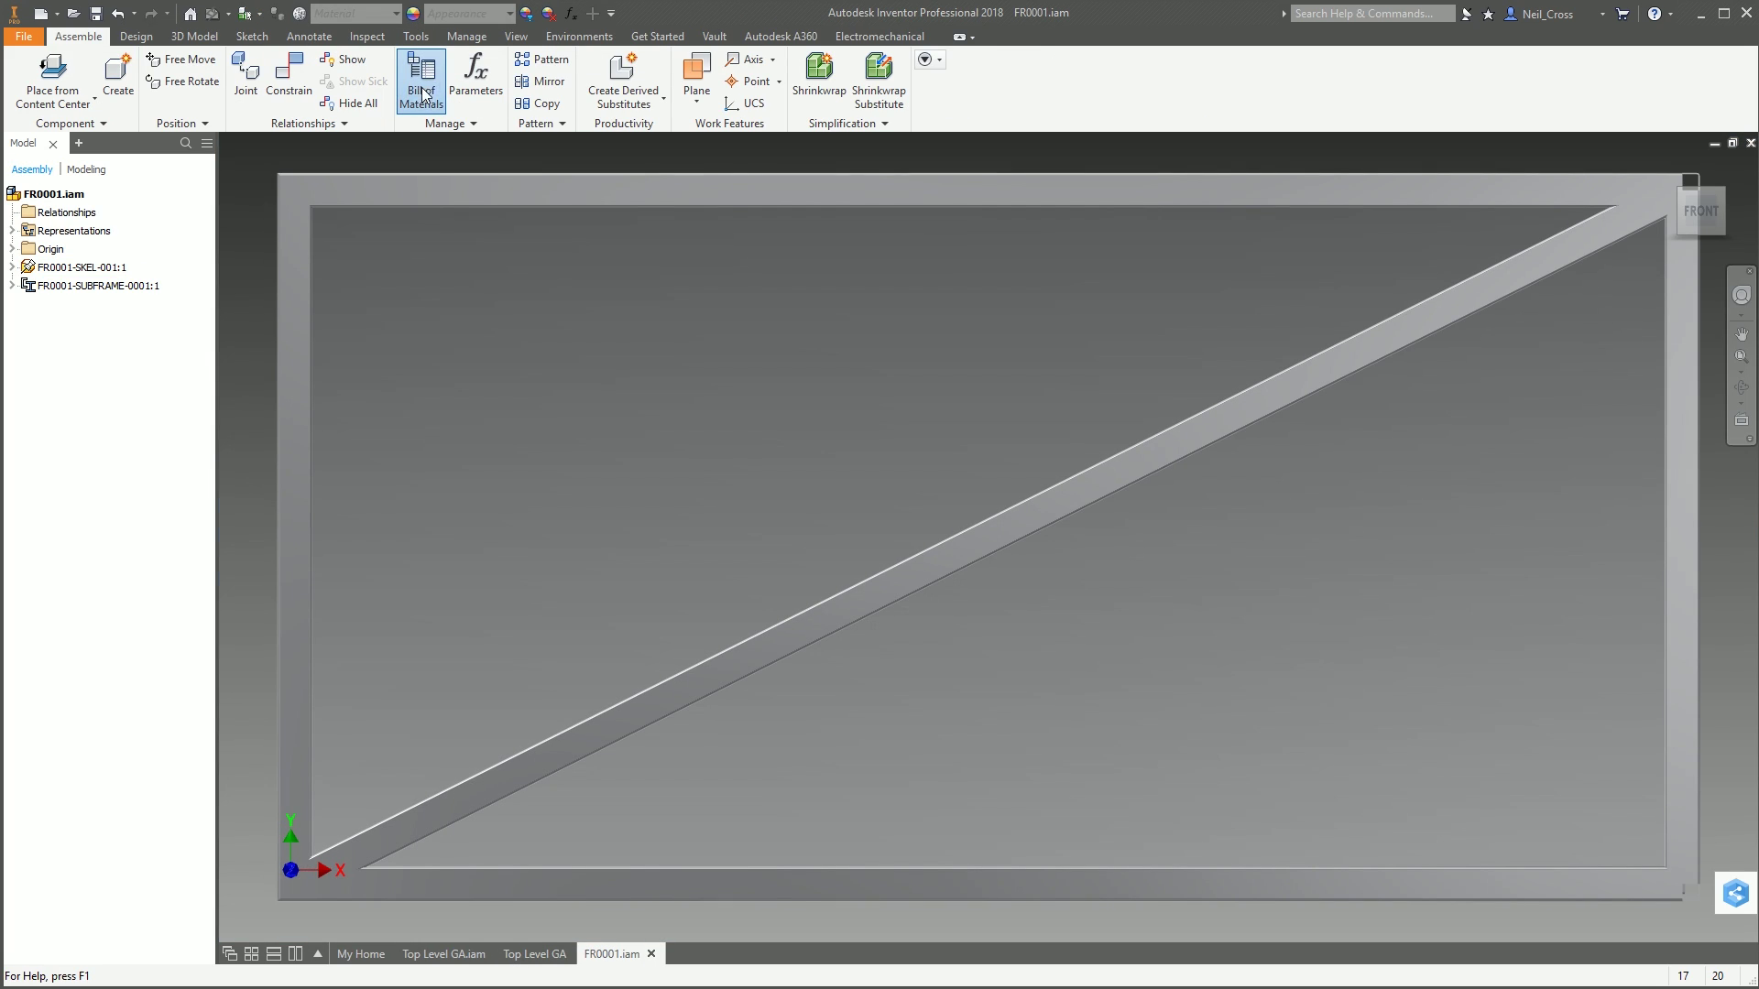
Step: Review FR0001's bill of materials with FR0001-SUBFRAME-0001 expanded to show its members' quantities and stock numbers, and close it
left_click(423, 92)
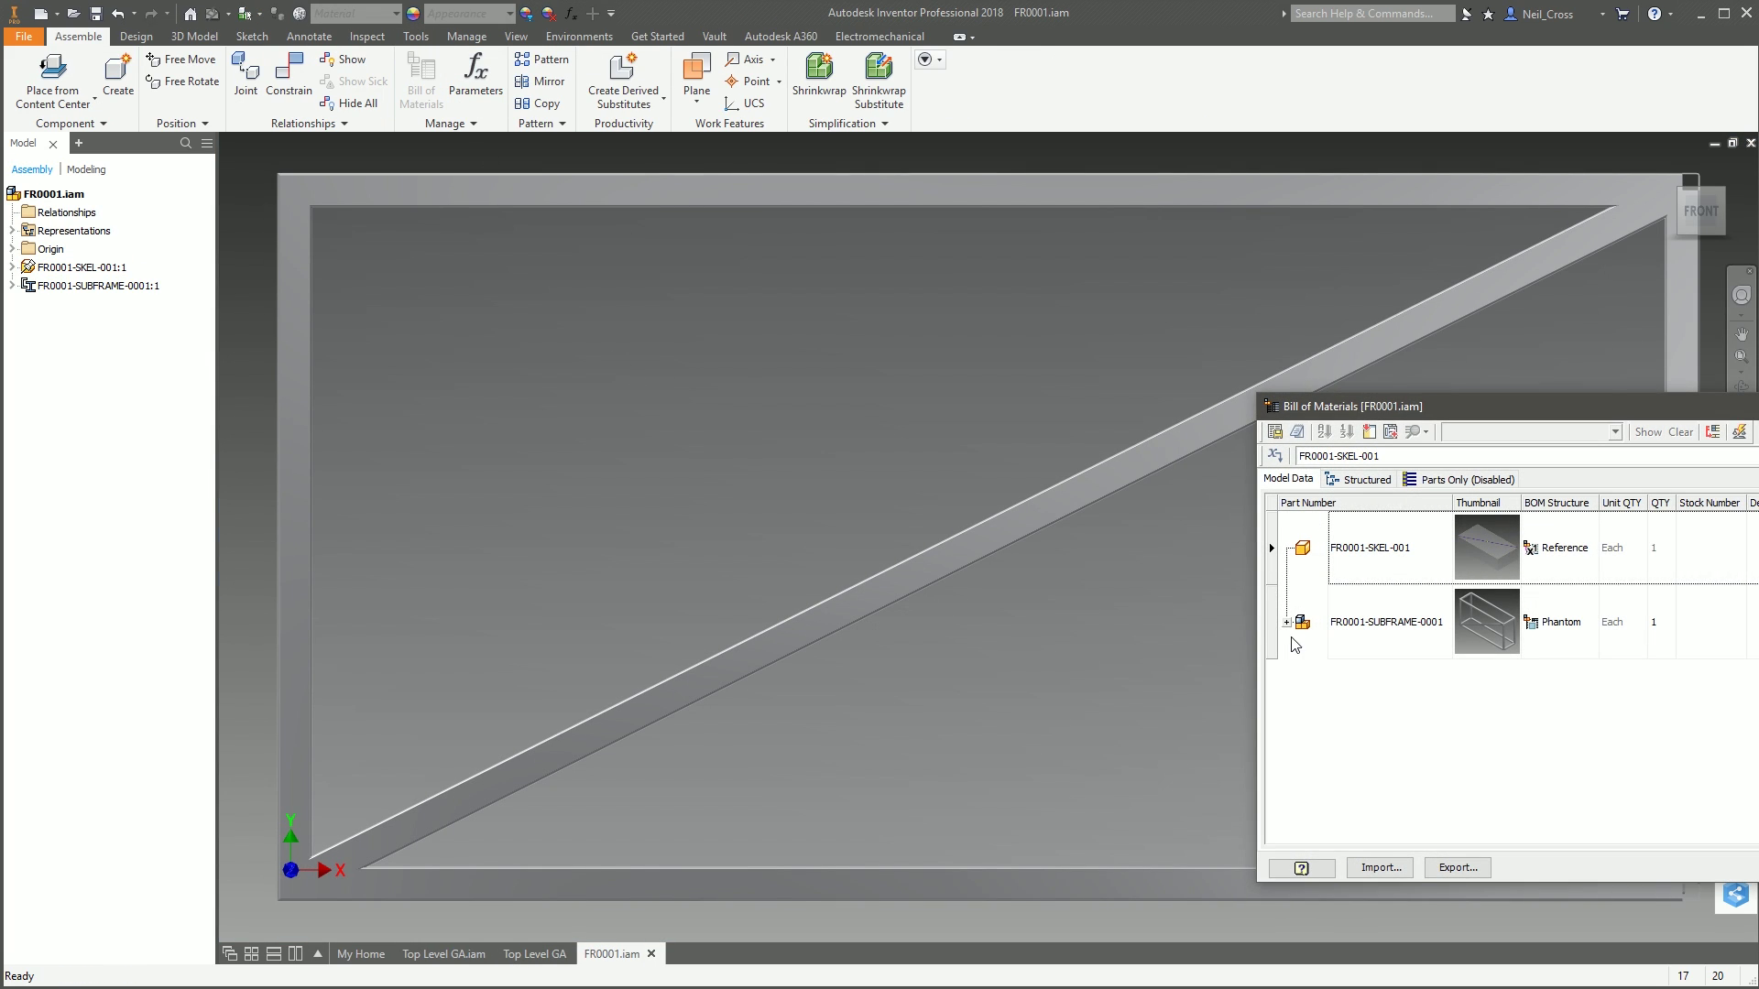
left_click(1287, 622)
left_click_drag(1328, 406, 510, 118)
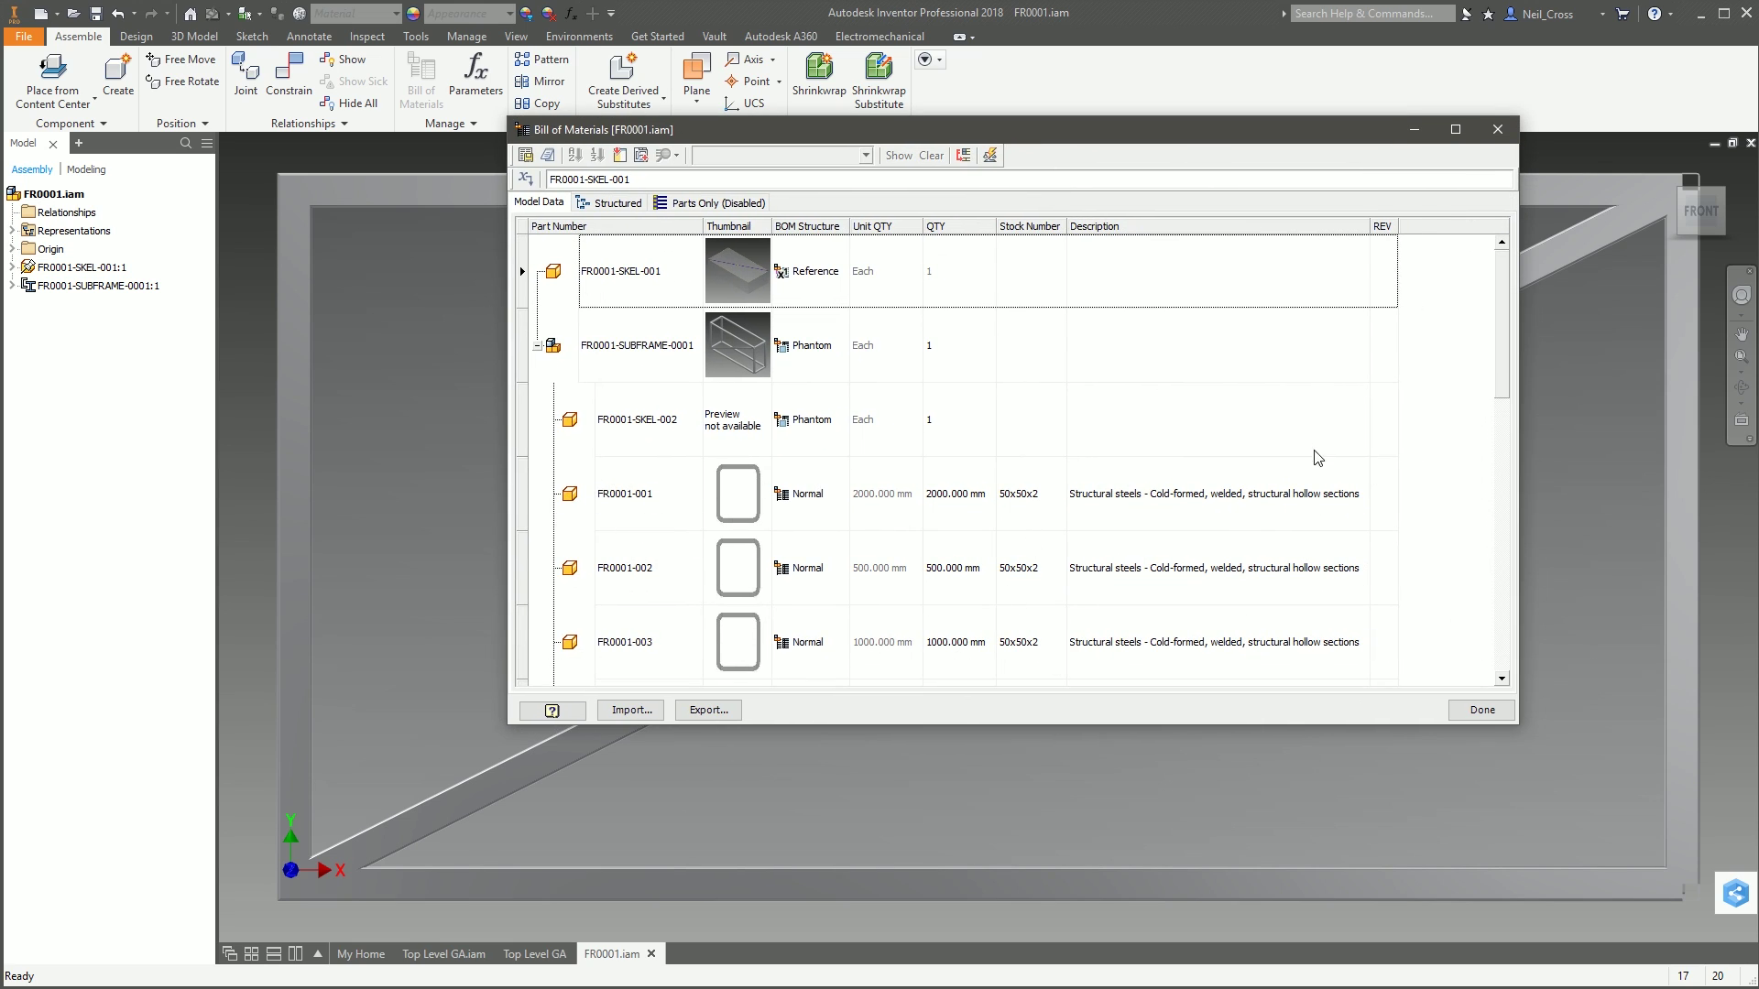
left_click(1501, 131)
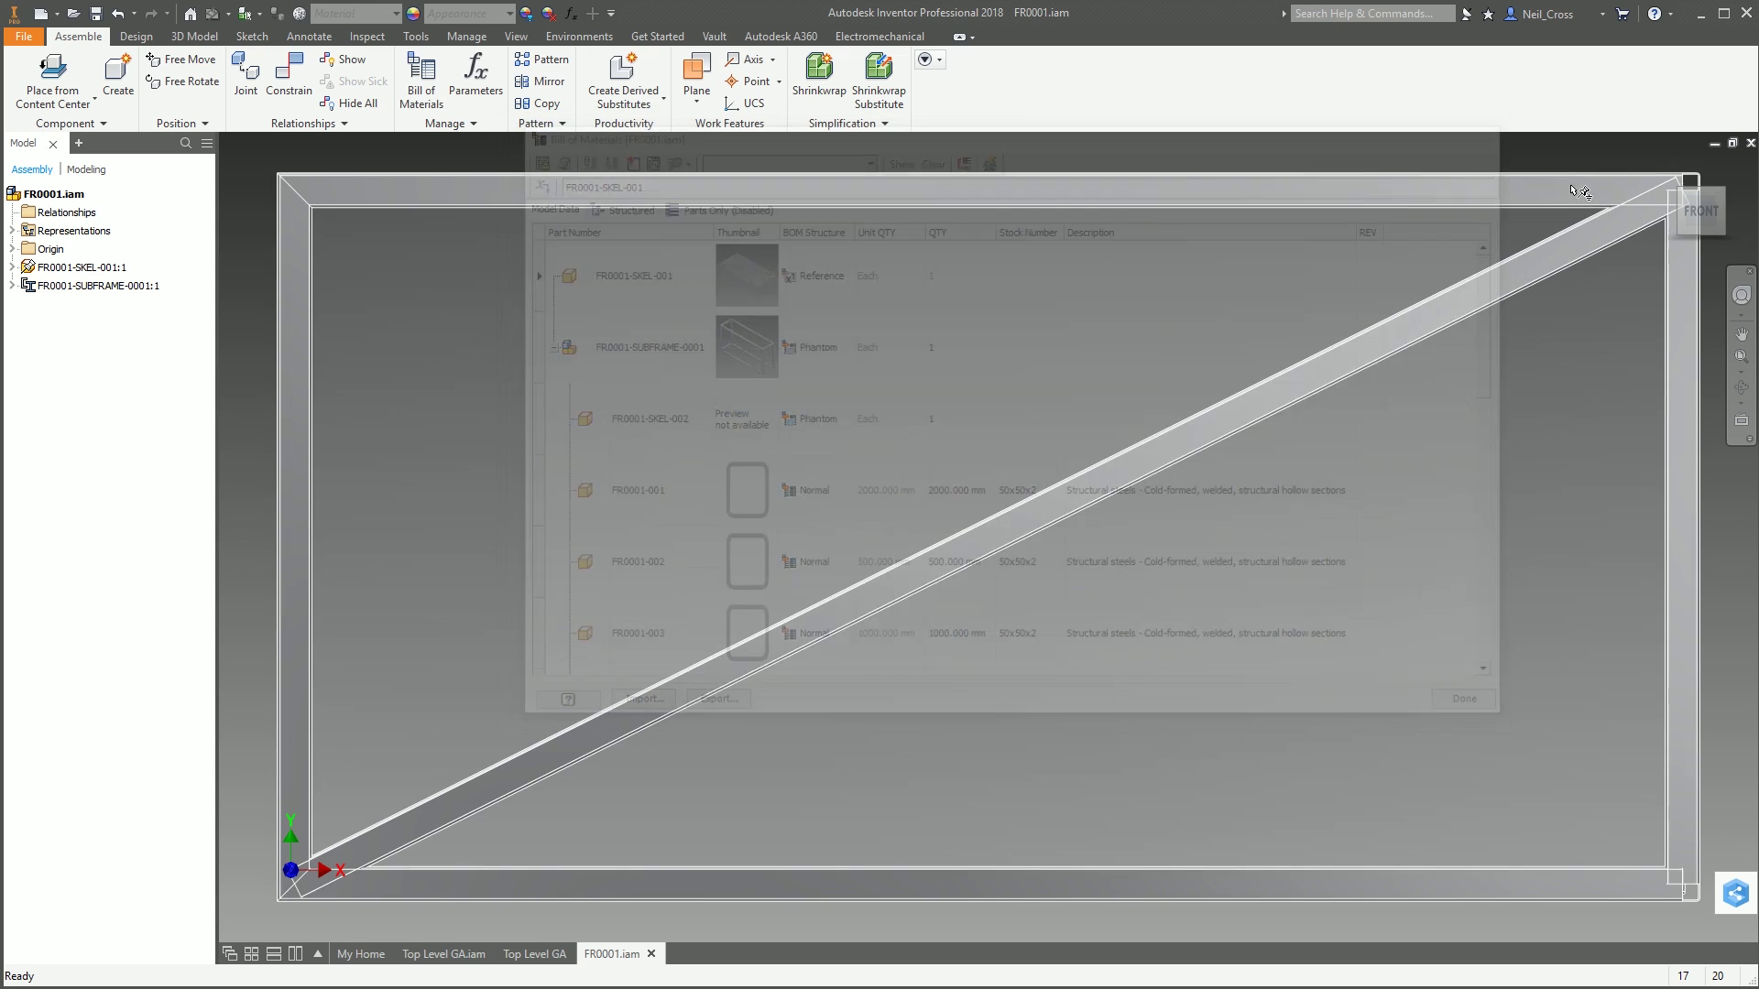
Step: Check the BOM structures of FR0001-SKEL-001, FR0001-SUBFRAME-0001 and its members in FR0001's bill of materials, and close it
left_click(422, 81)
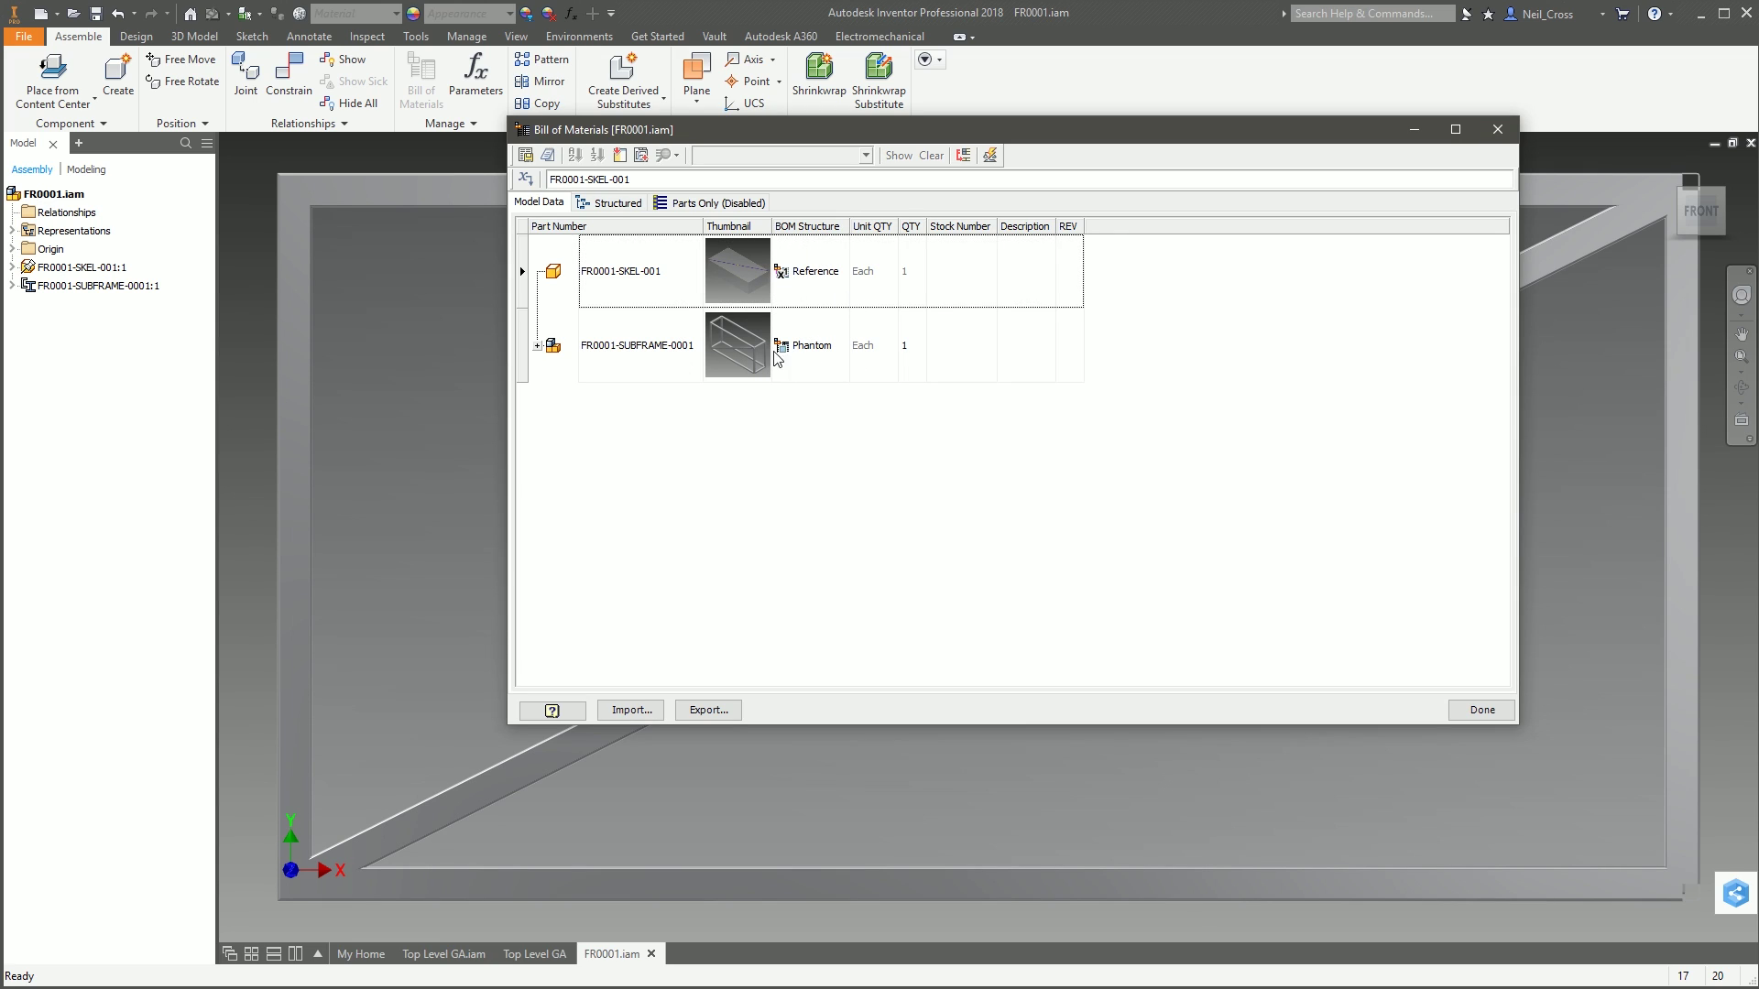
left_click(538, 346)
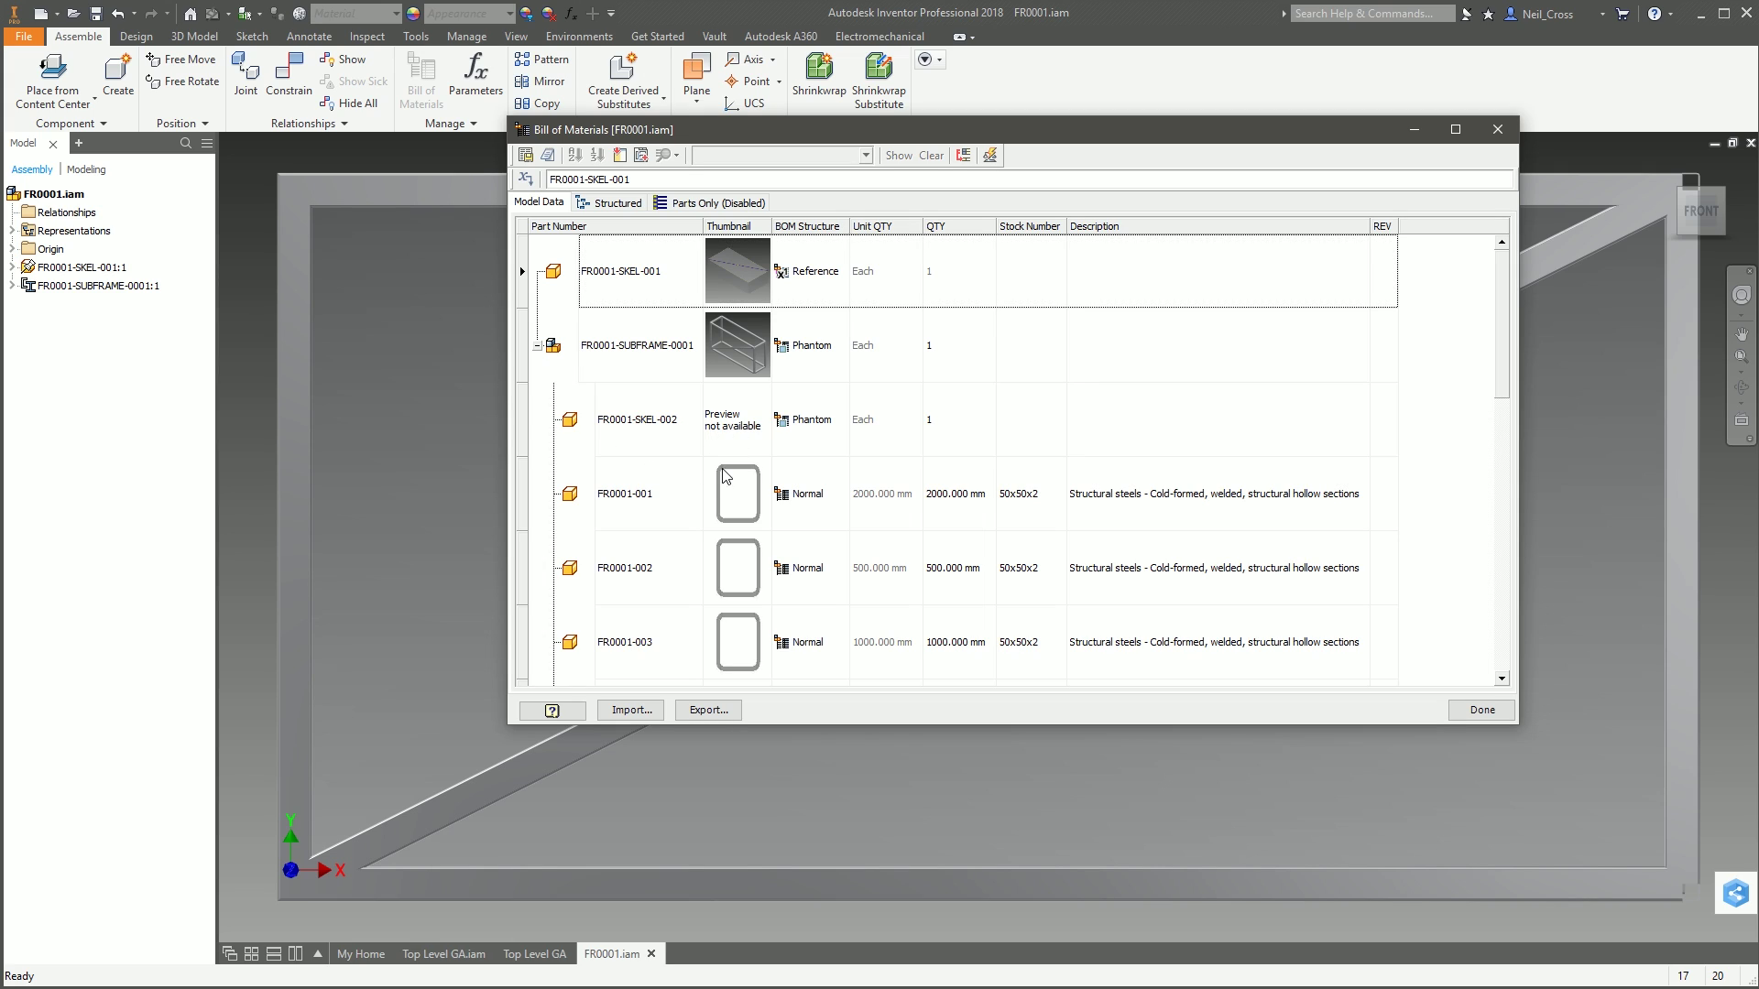
left_click(630, 275)
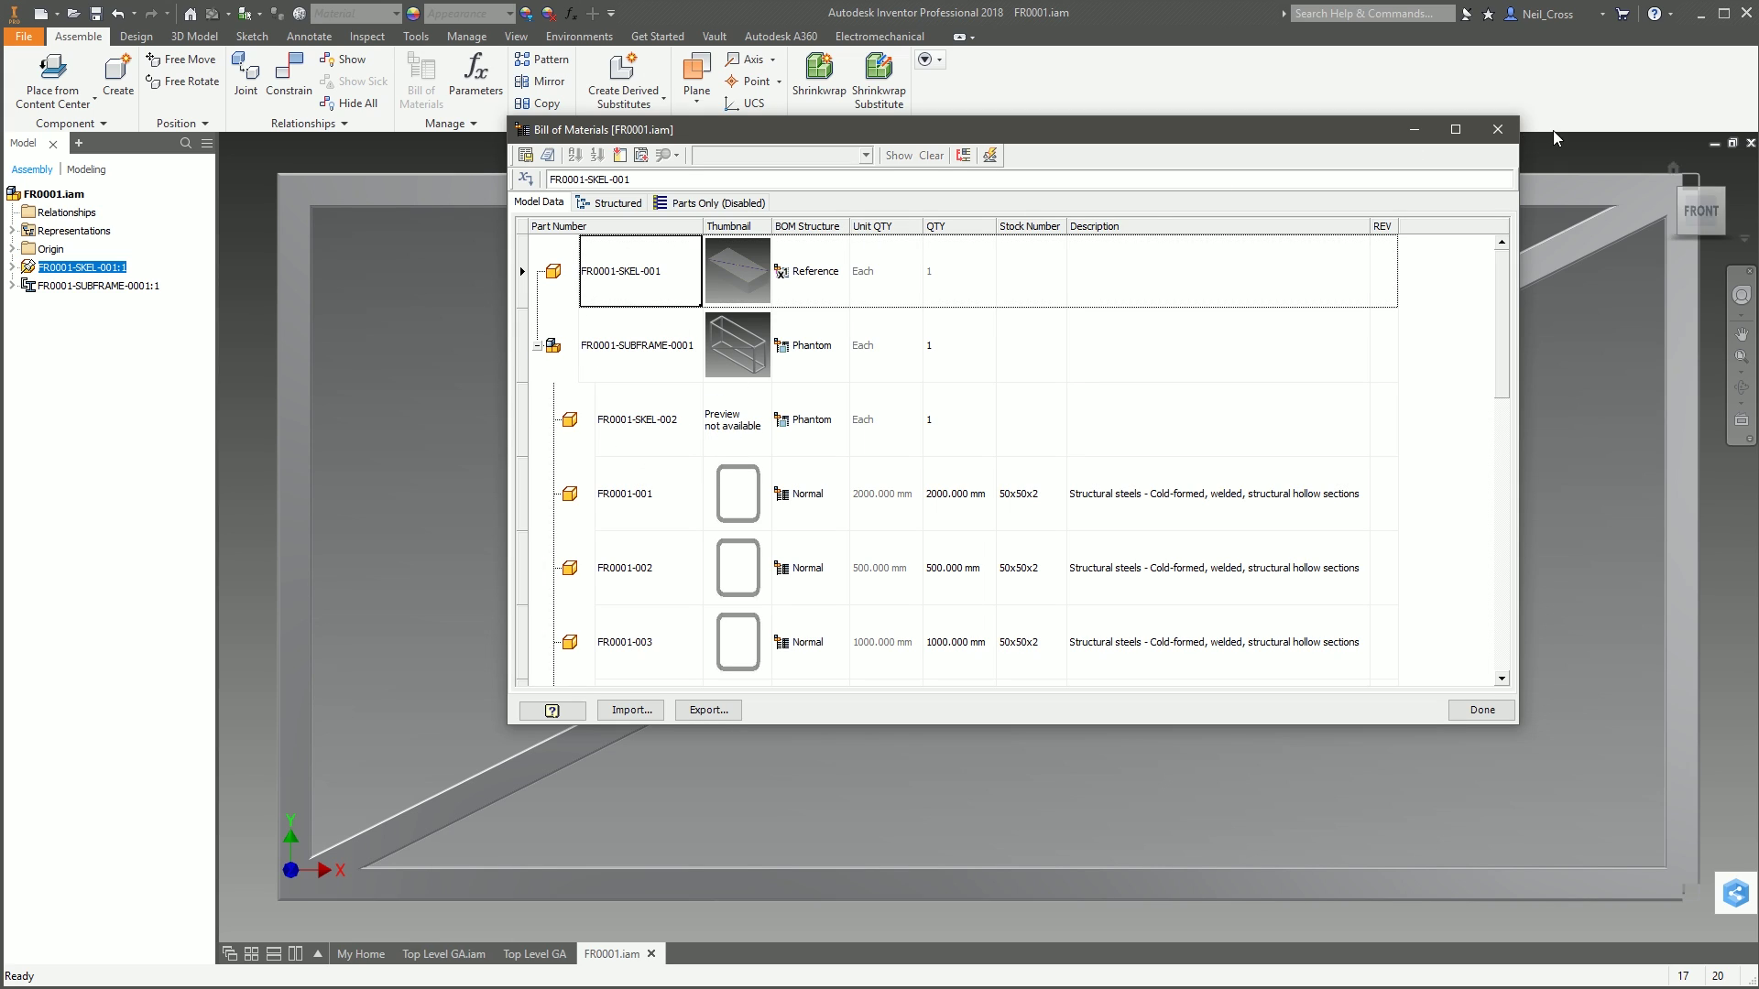
left_click(1497, 129)
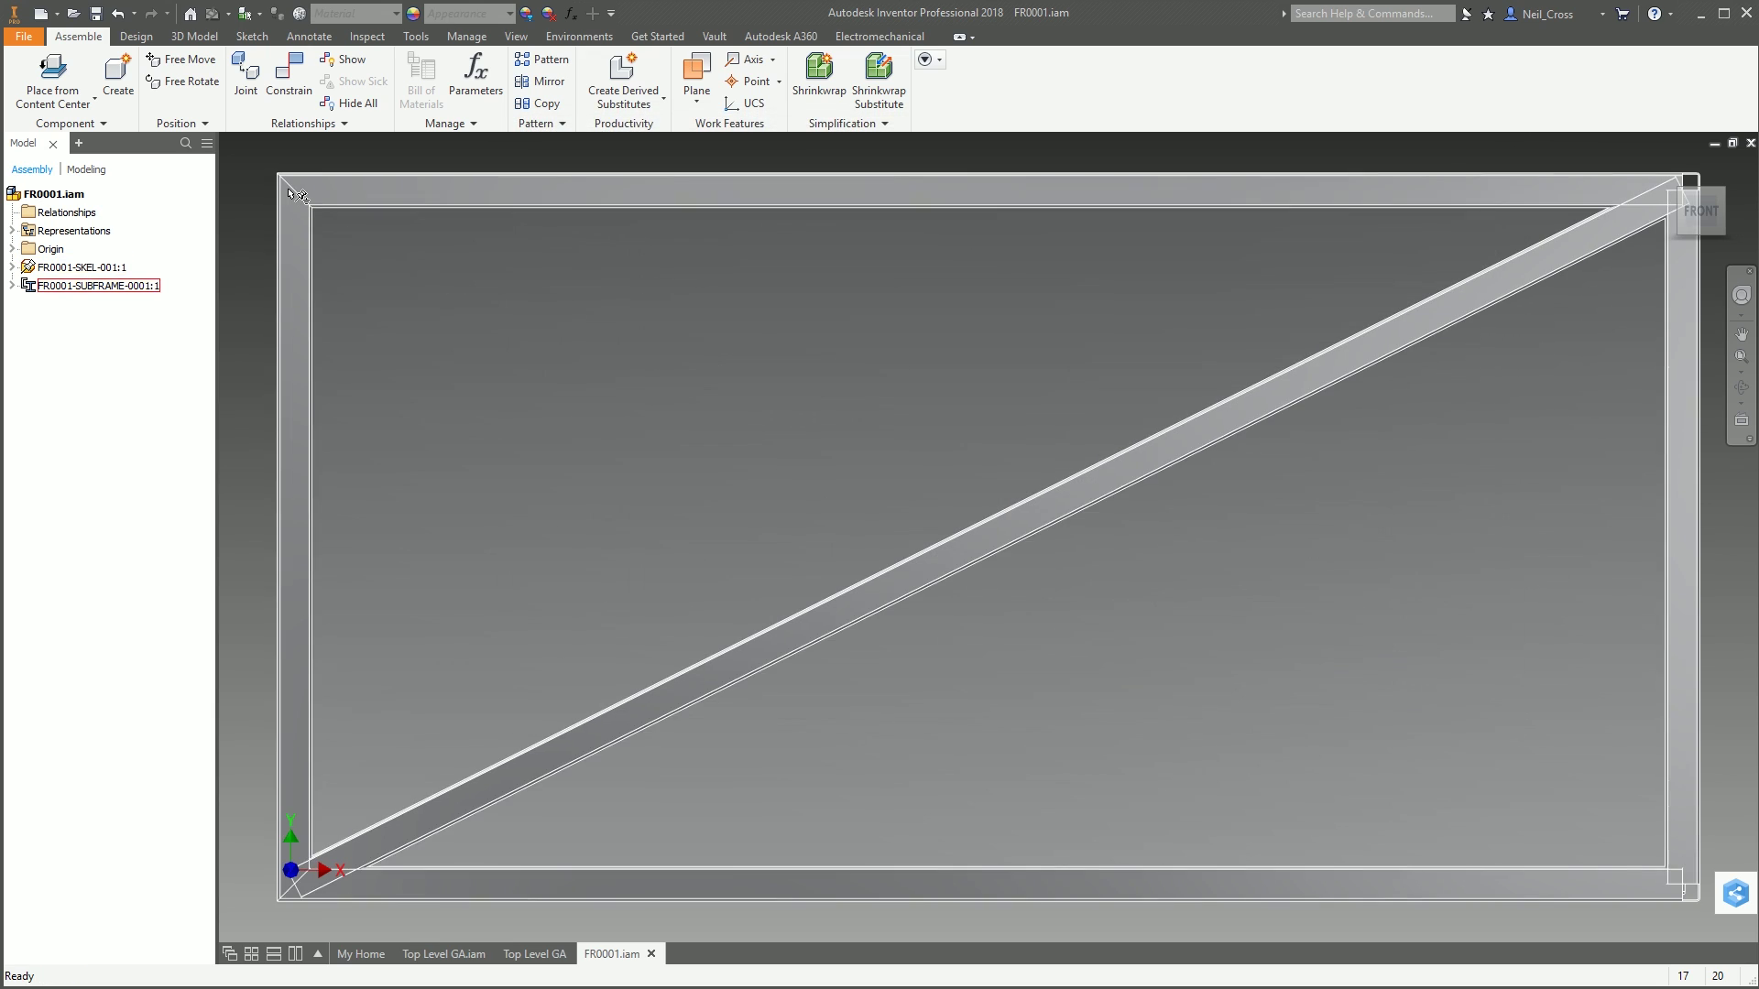
Step: Inspect the default BOM structure and base quantity in FR0001's document settings, and close them without changes
left_click(416, 36)
left_click(341, 83)
left_click(865, 259)
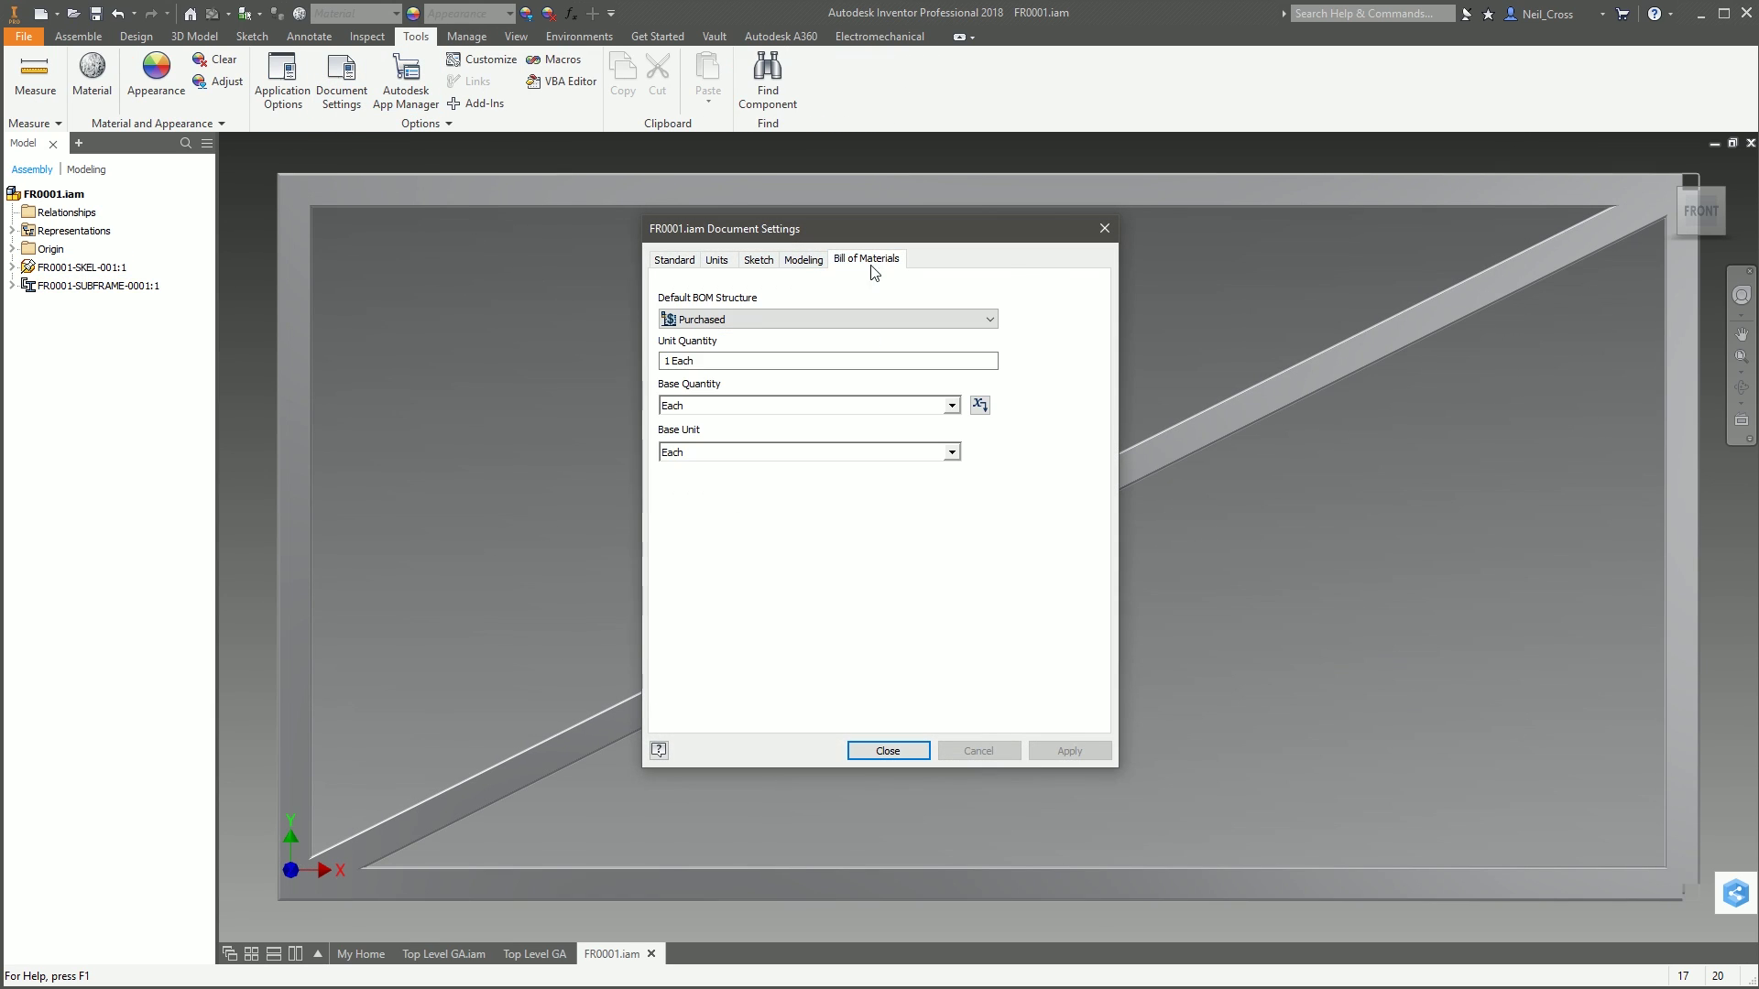
left_click(1105, 228)
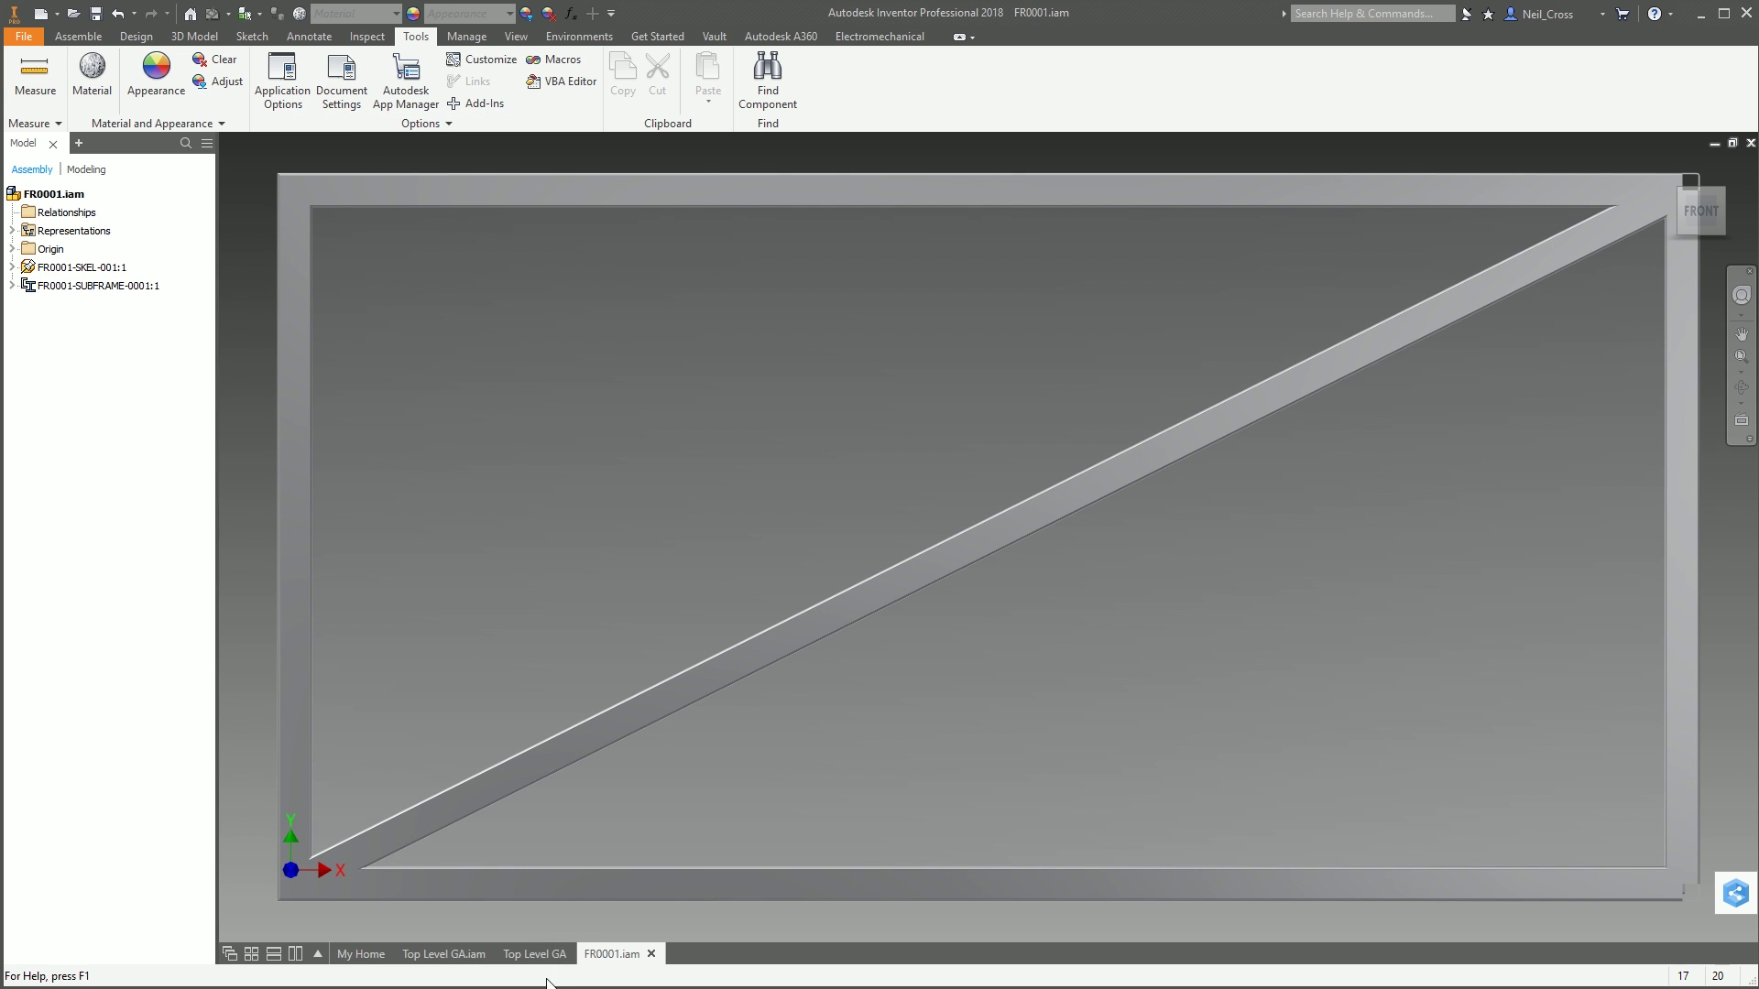
Step: Switch to Top Level GA.iam and examine how FR0001 is listed in the model data and structured bill of materials views
left_click(446, 956)
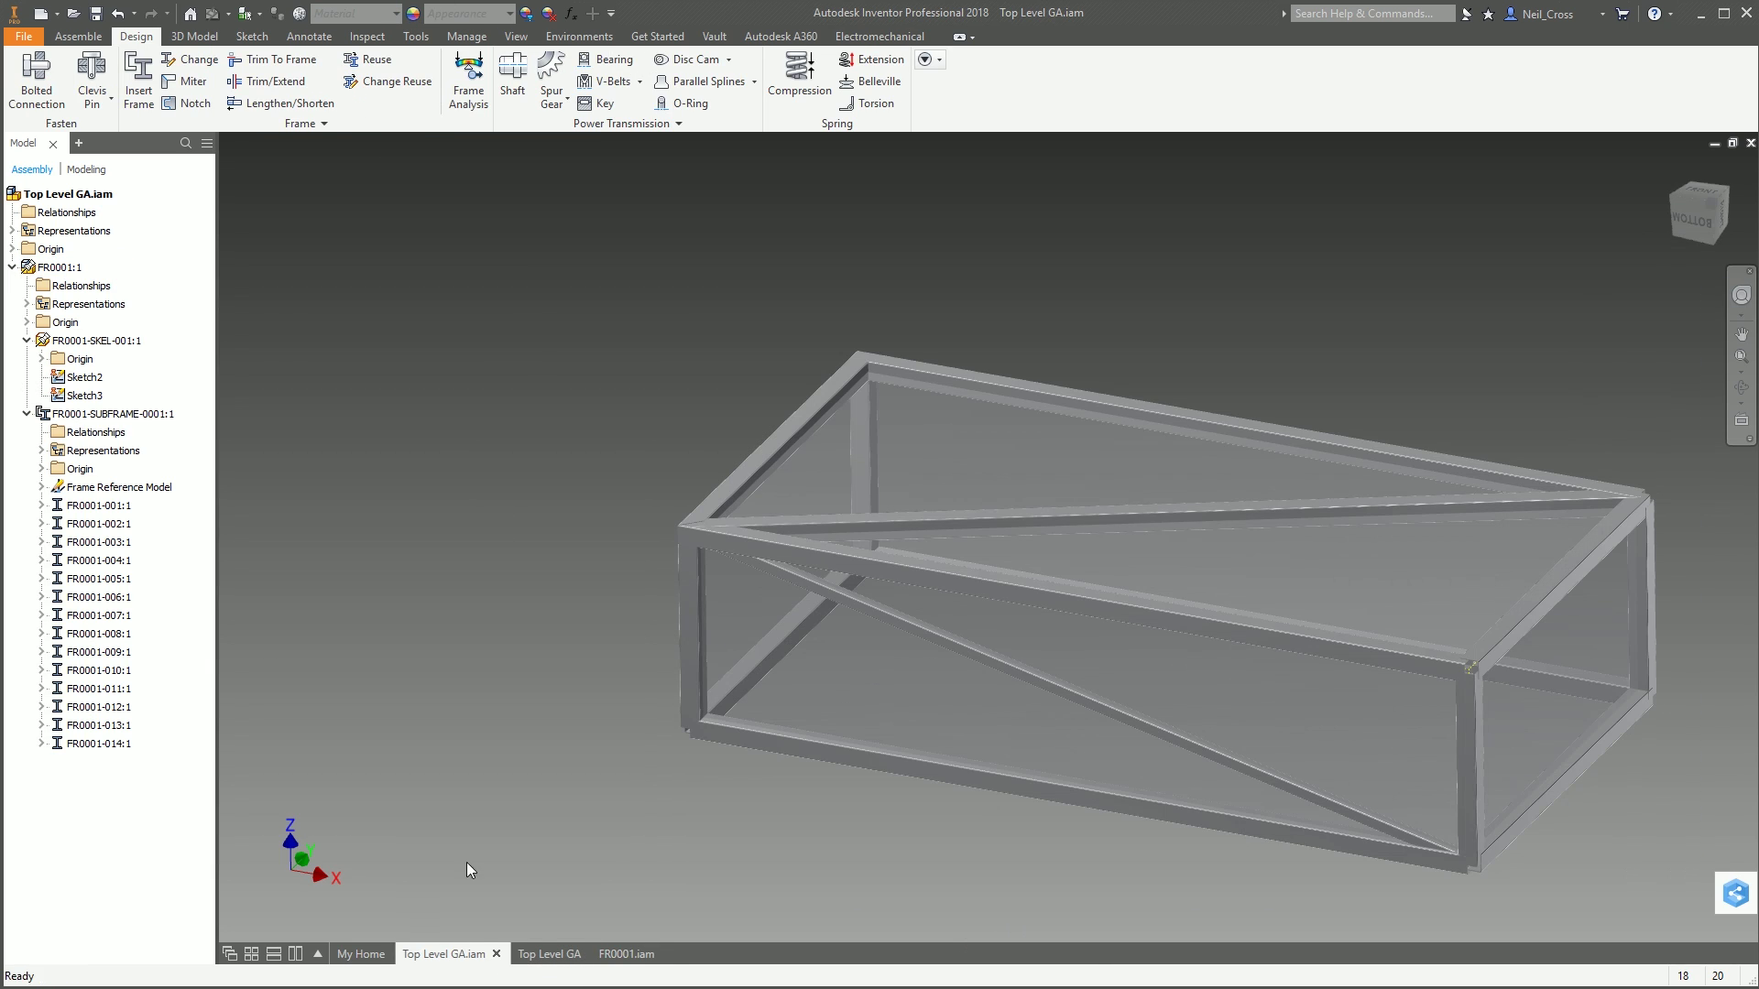
left_click(78, 35)
left_click(418, 102)
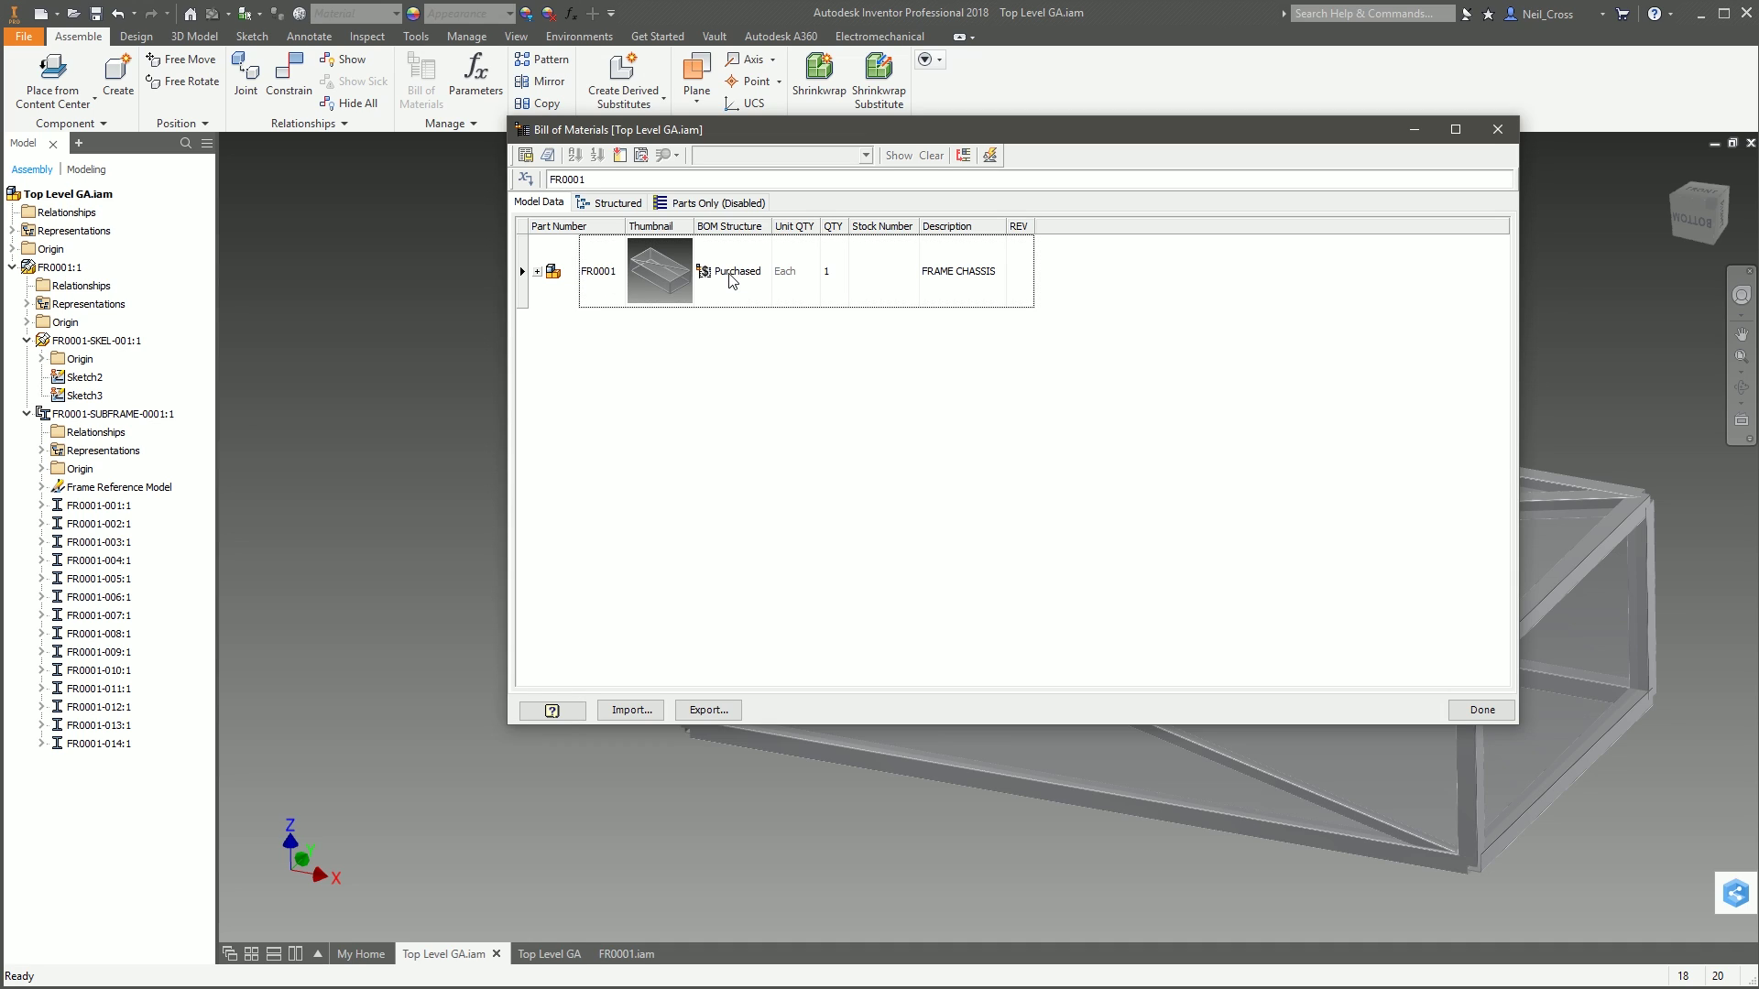
left_click(631, 203)
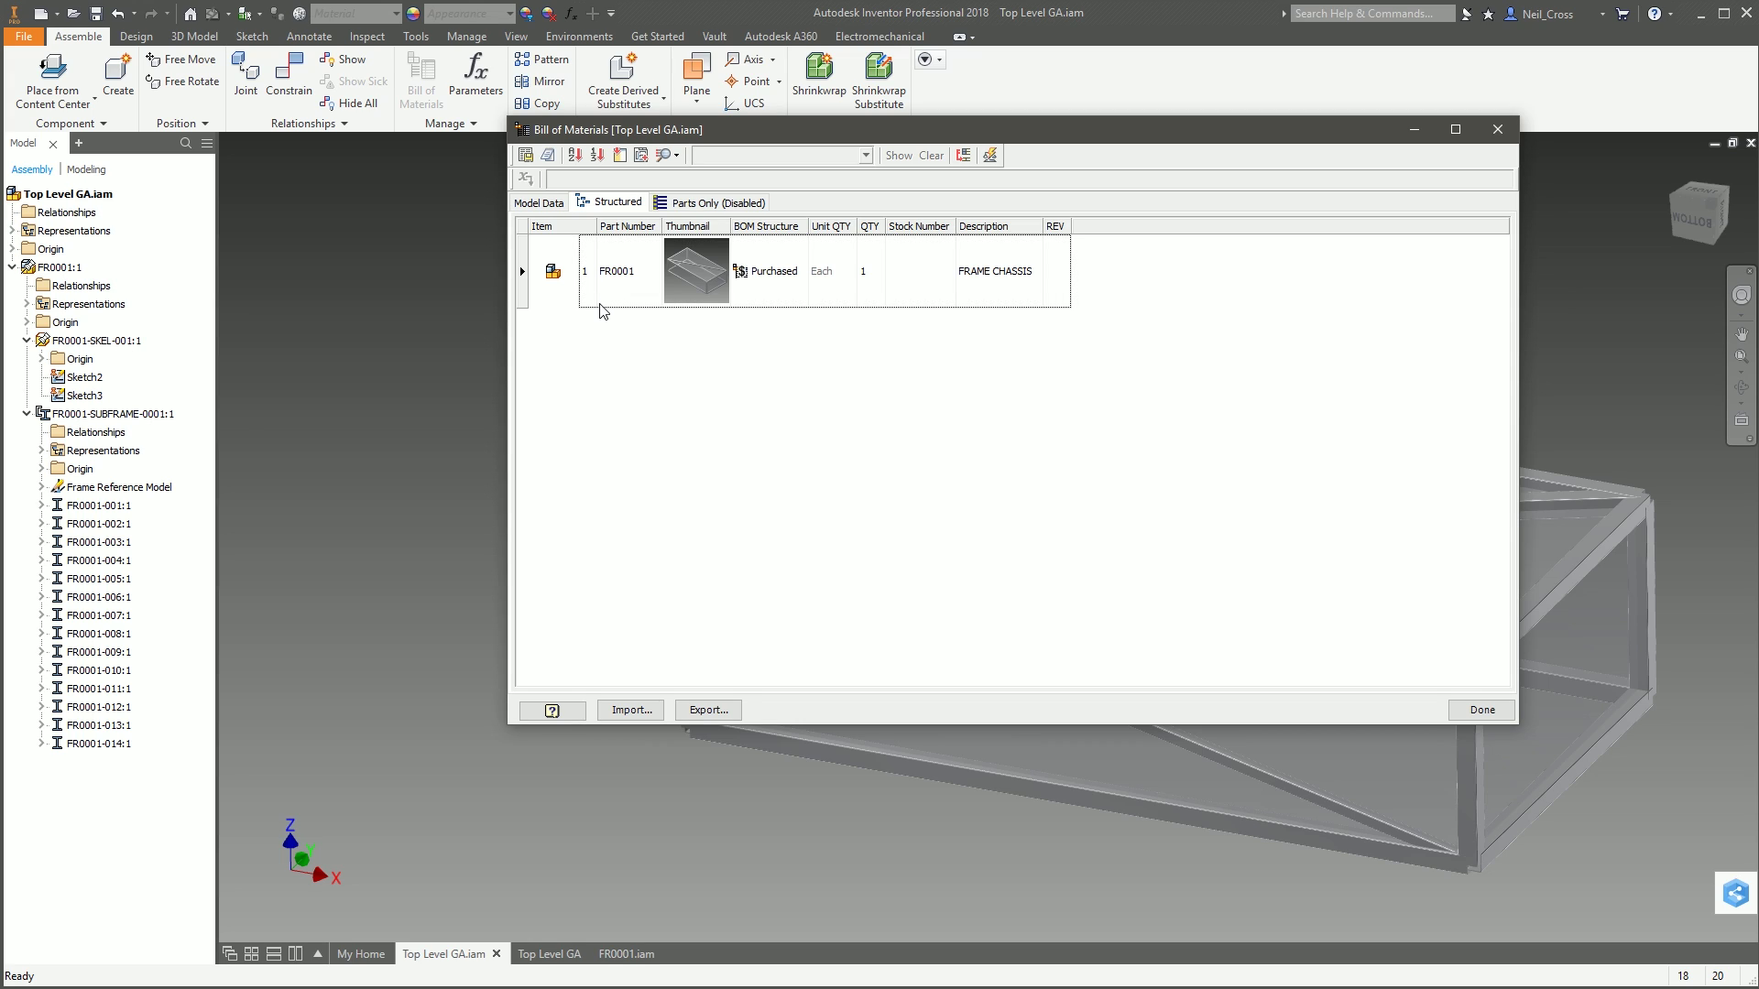
left_click(1493, 133)
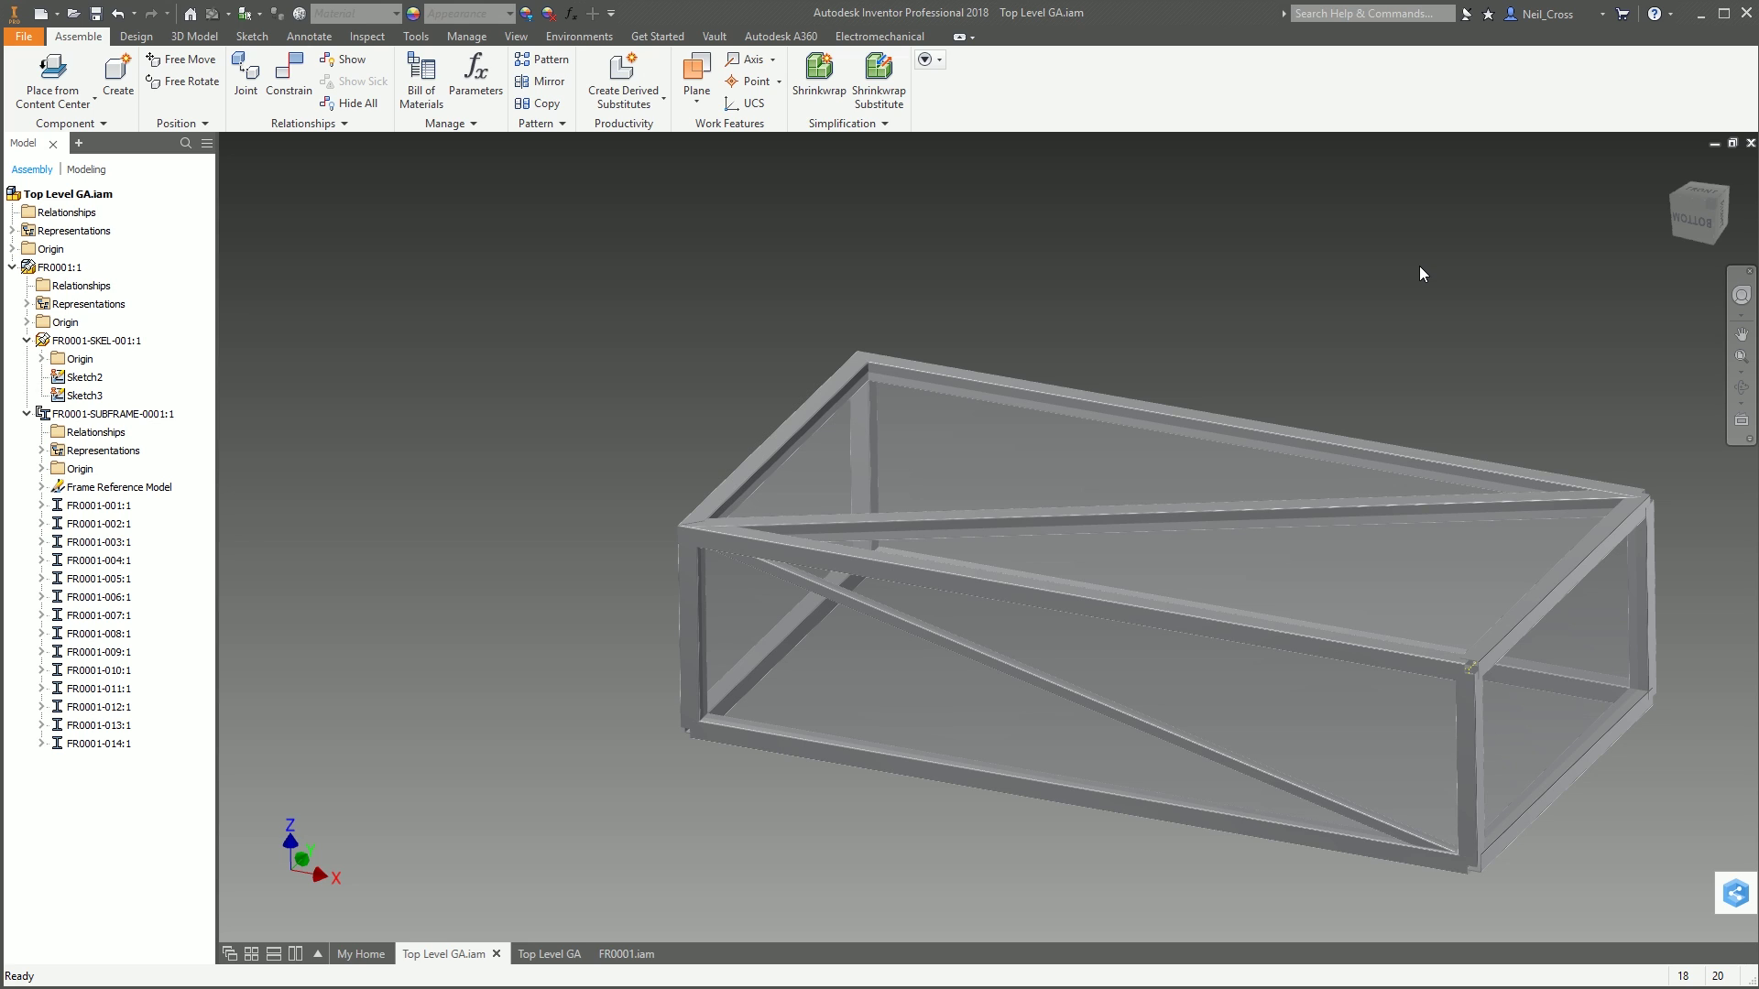
Step: Return to the Top Level GA drawing and review which local styles can be saved to the style library, including FRAME GEN PARTS LIST, without saving
left_click(561, 953)
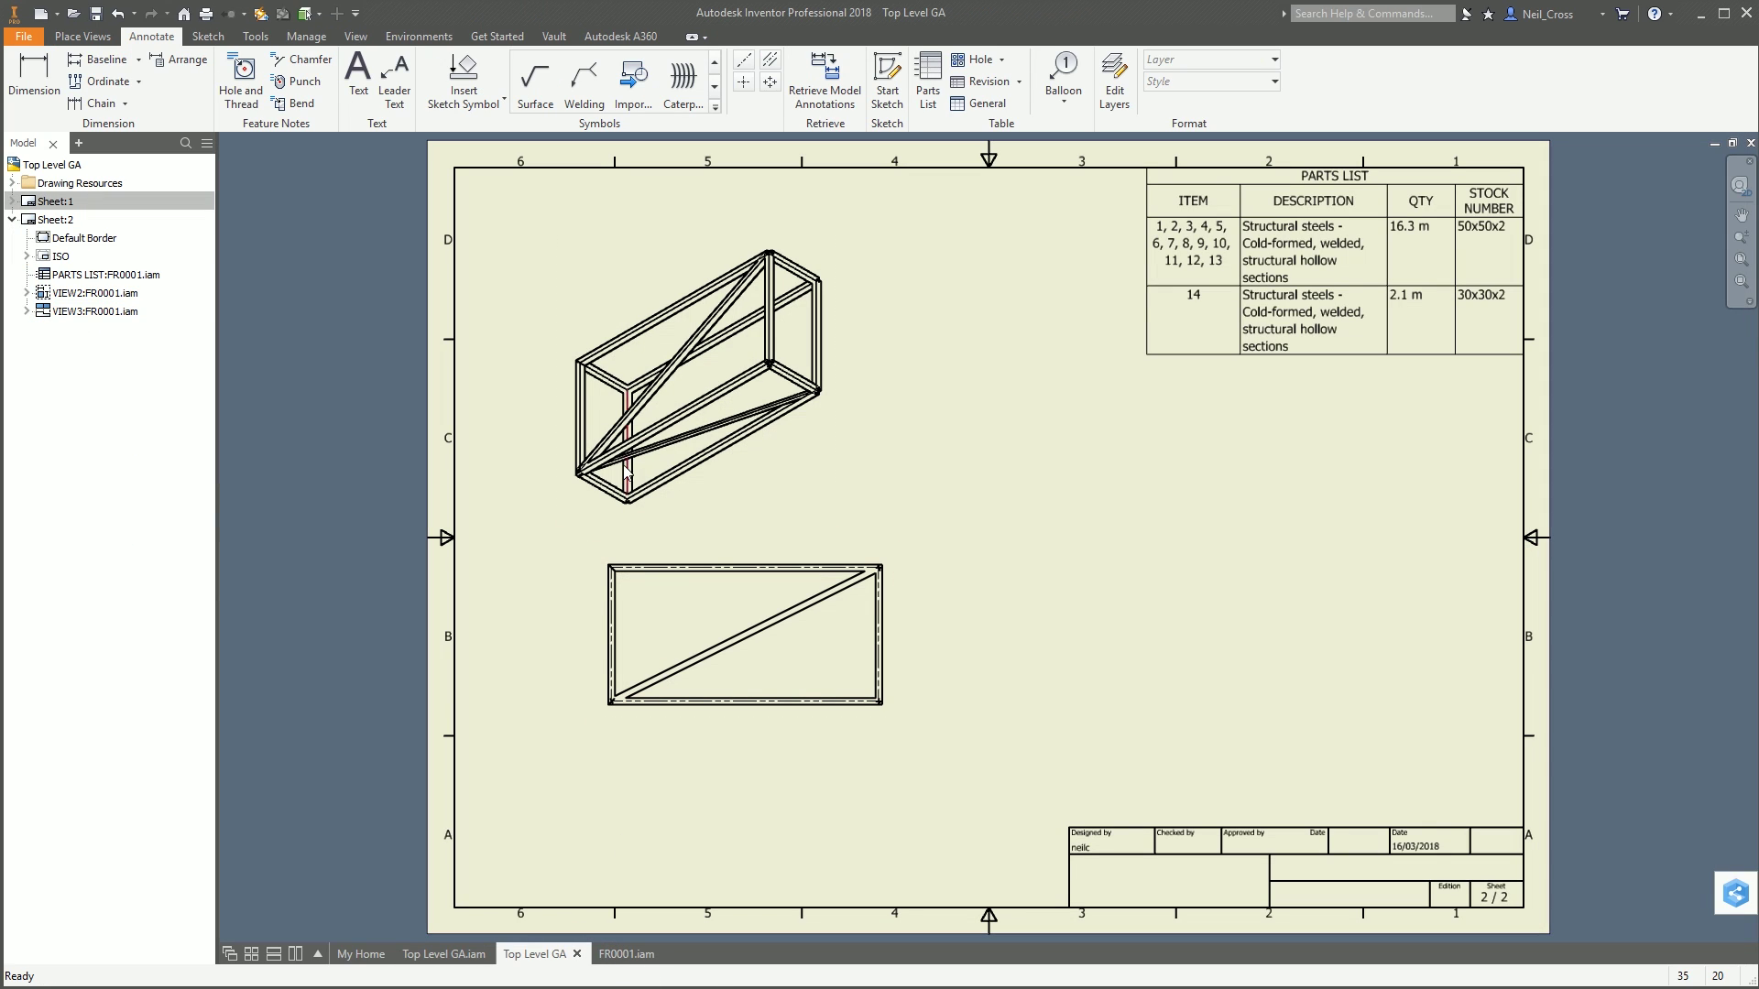
left_click(305, 37)
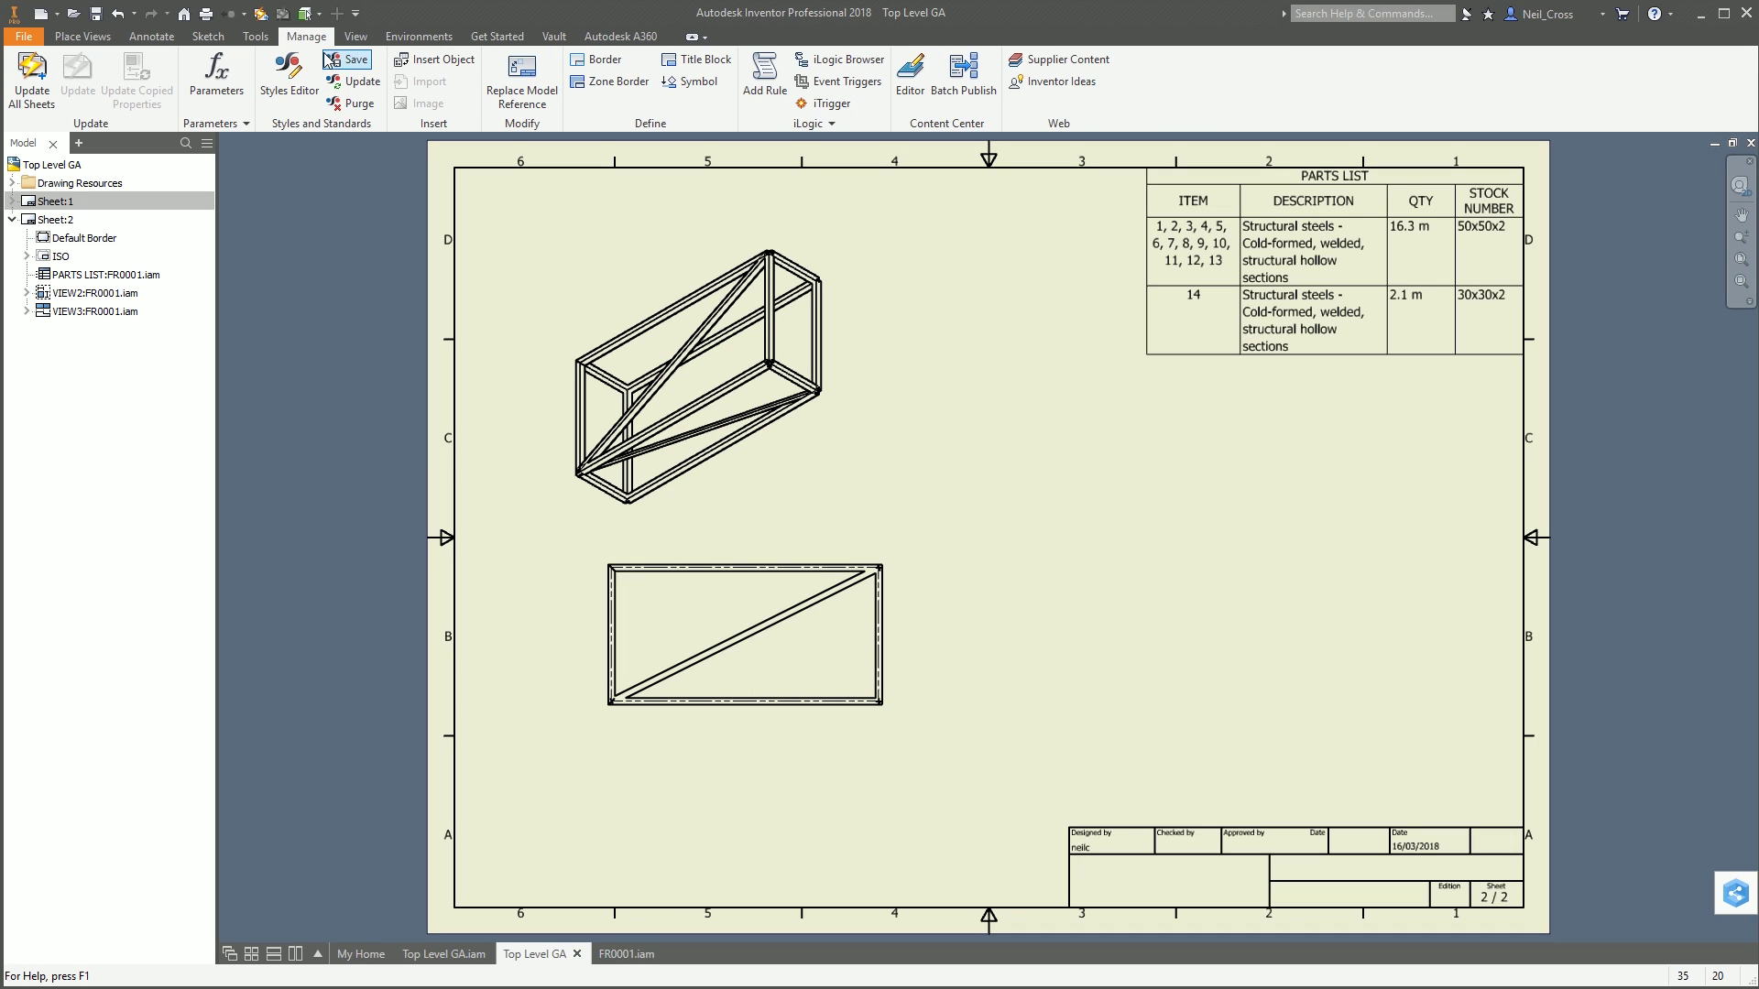
left_click(313, 77)
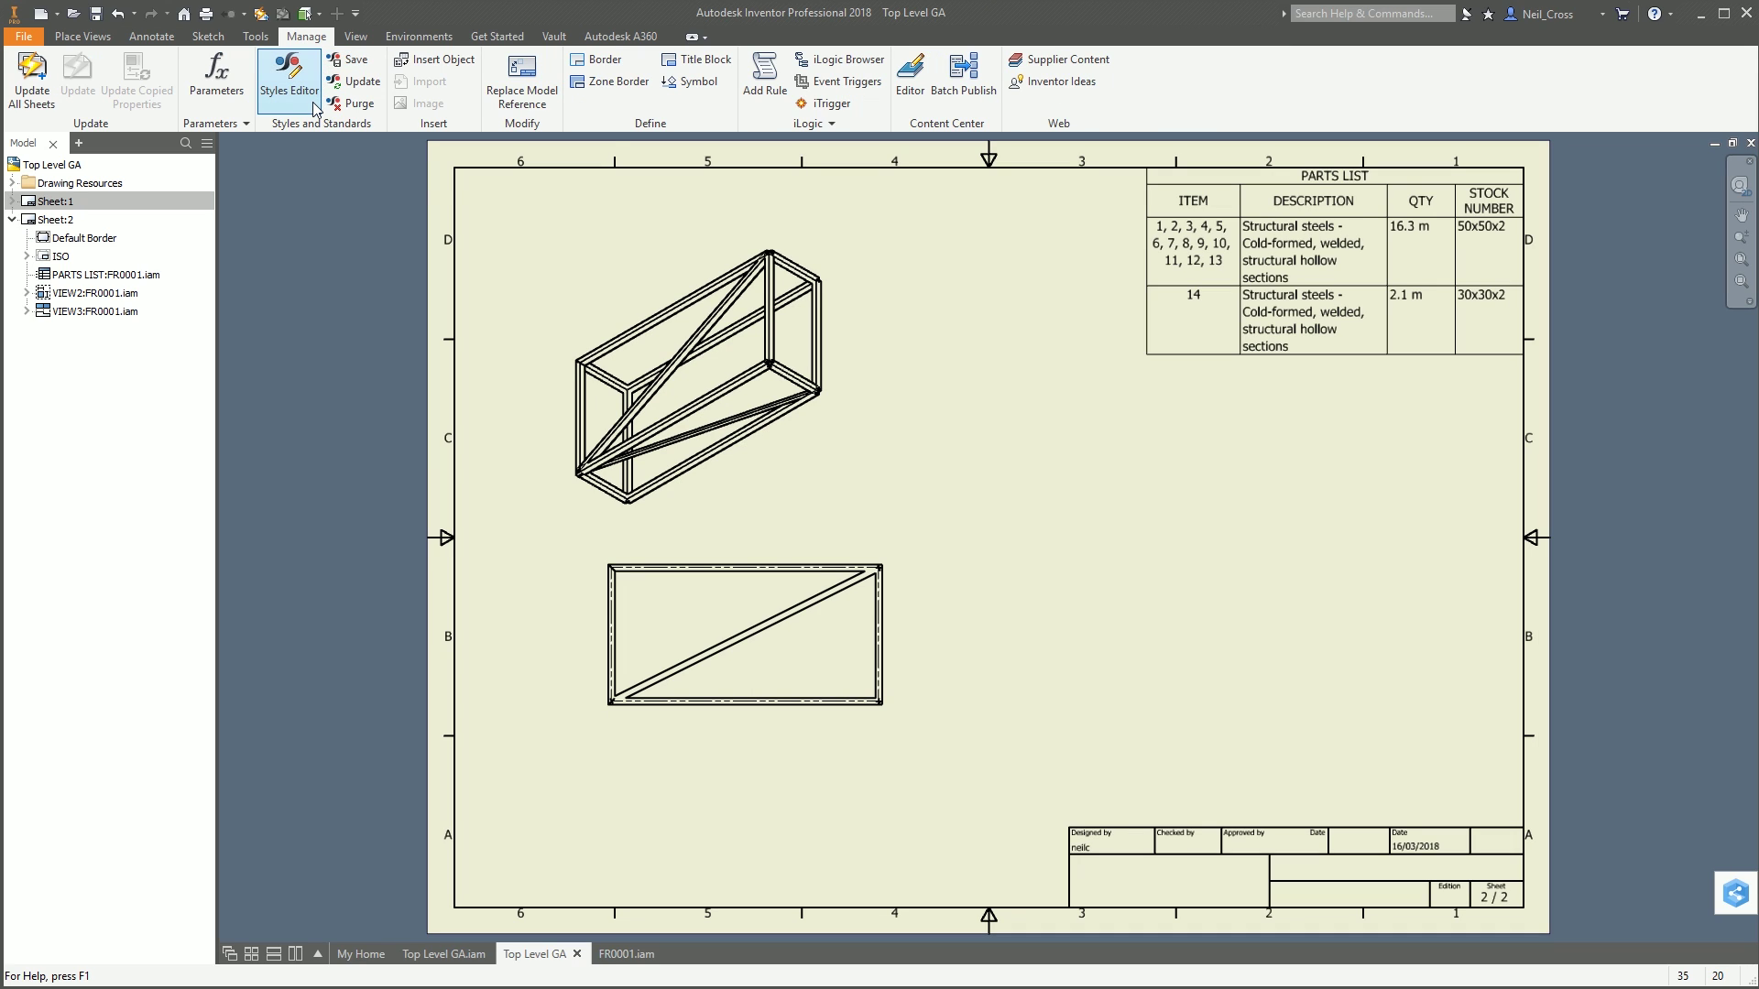
left_click(350, 61)
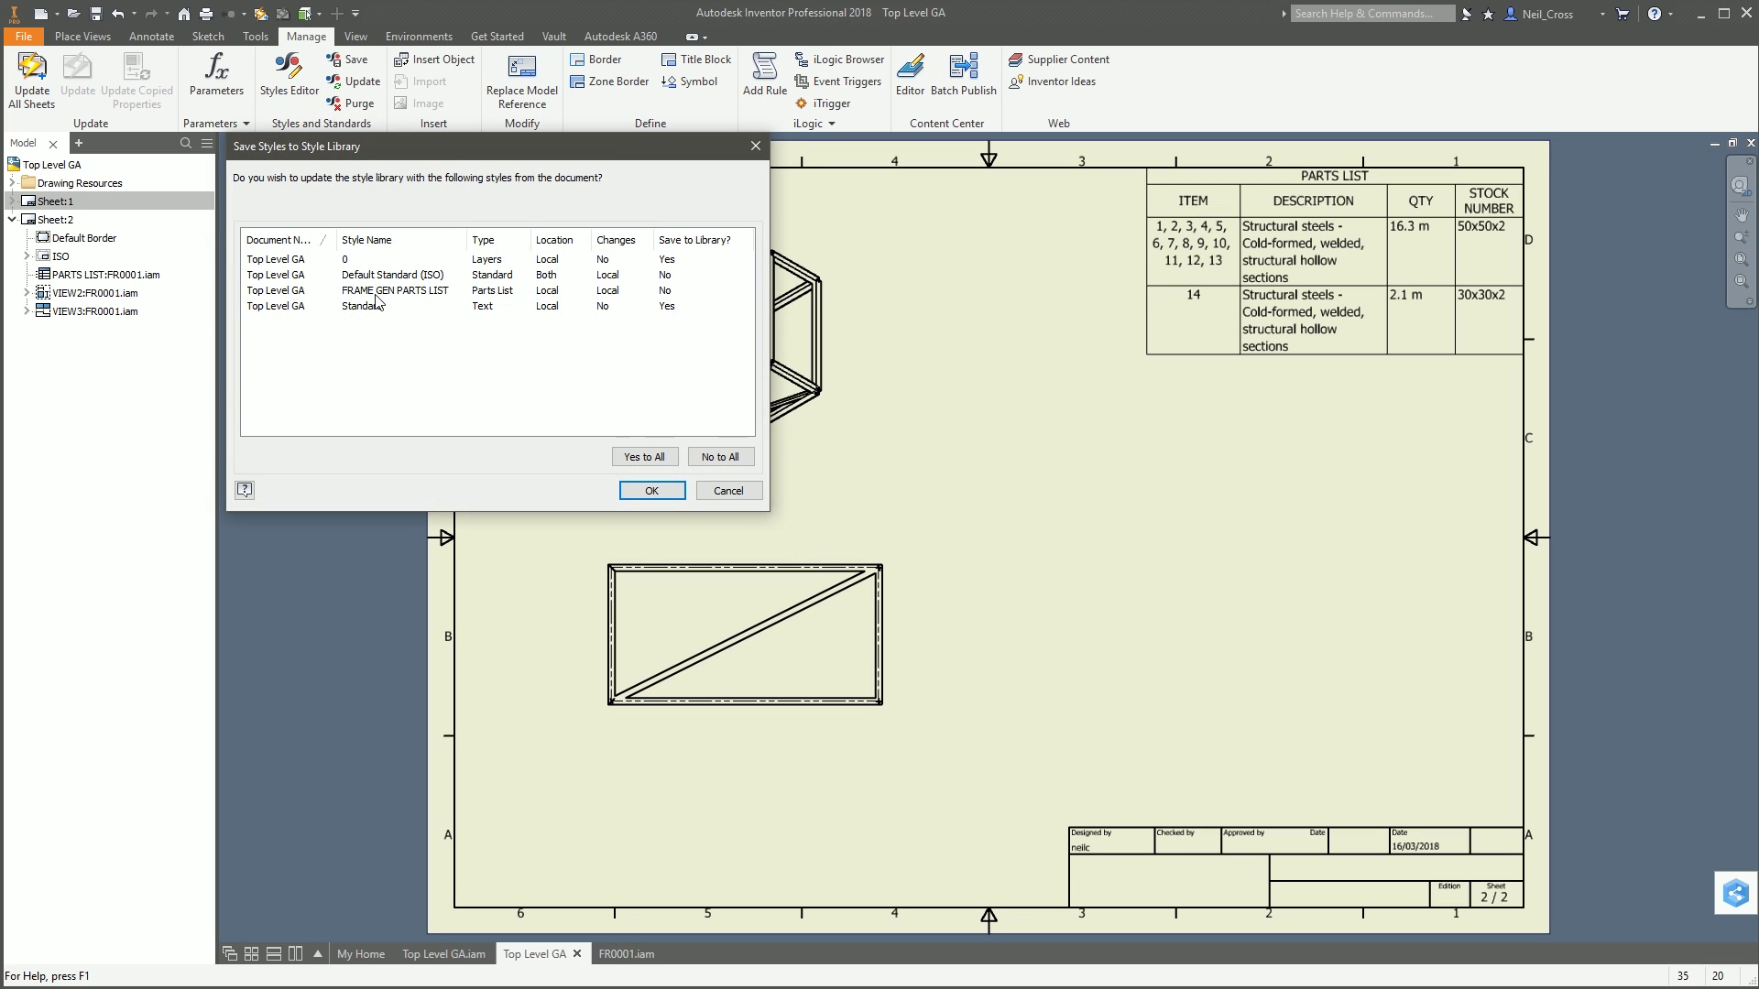
left_click(753, 152)
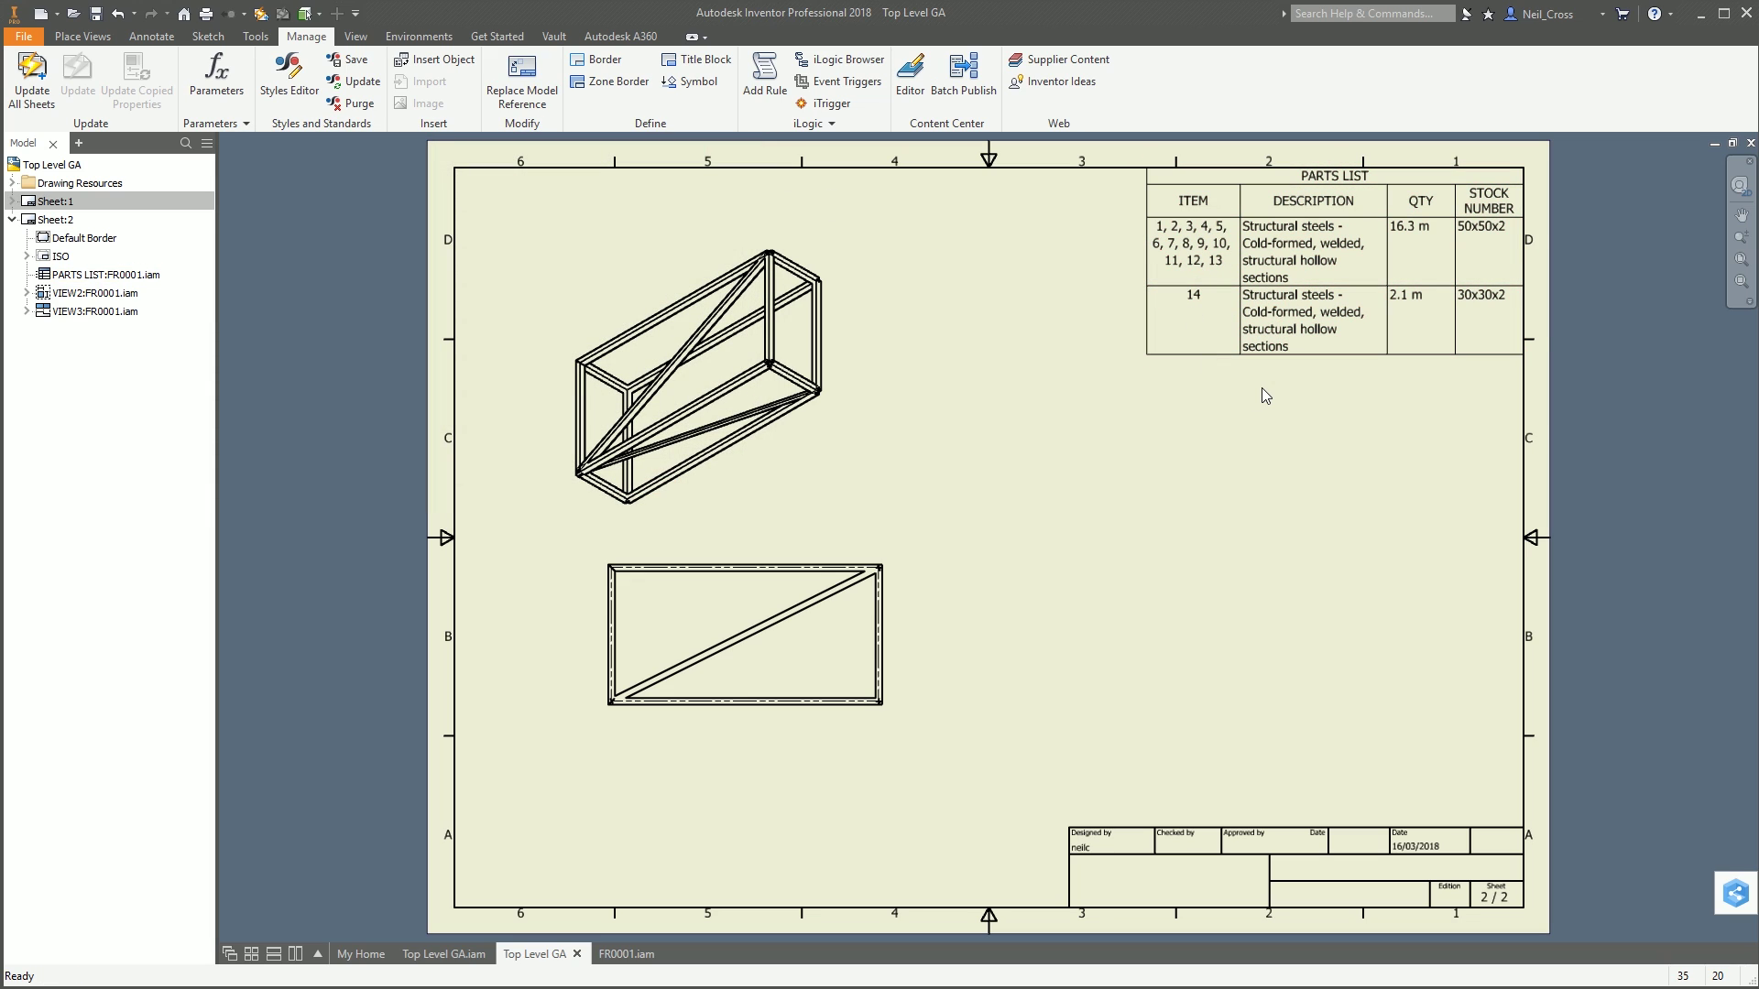
left_click(1219, 256)
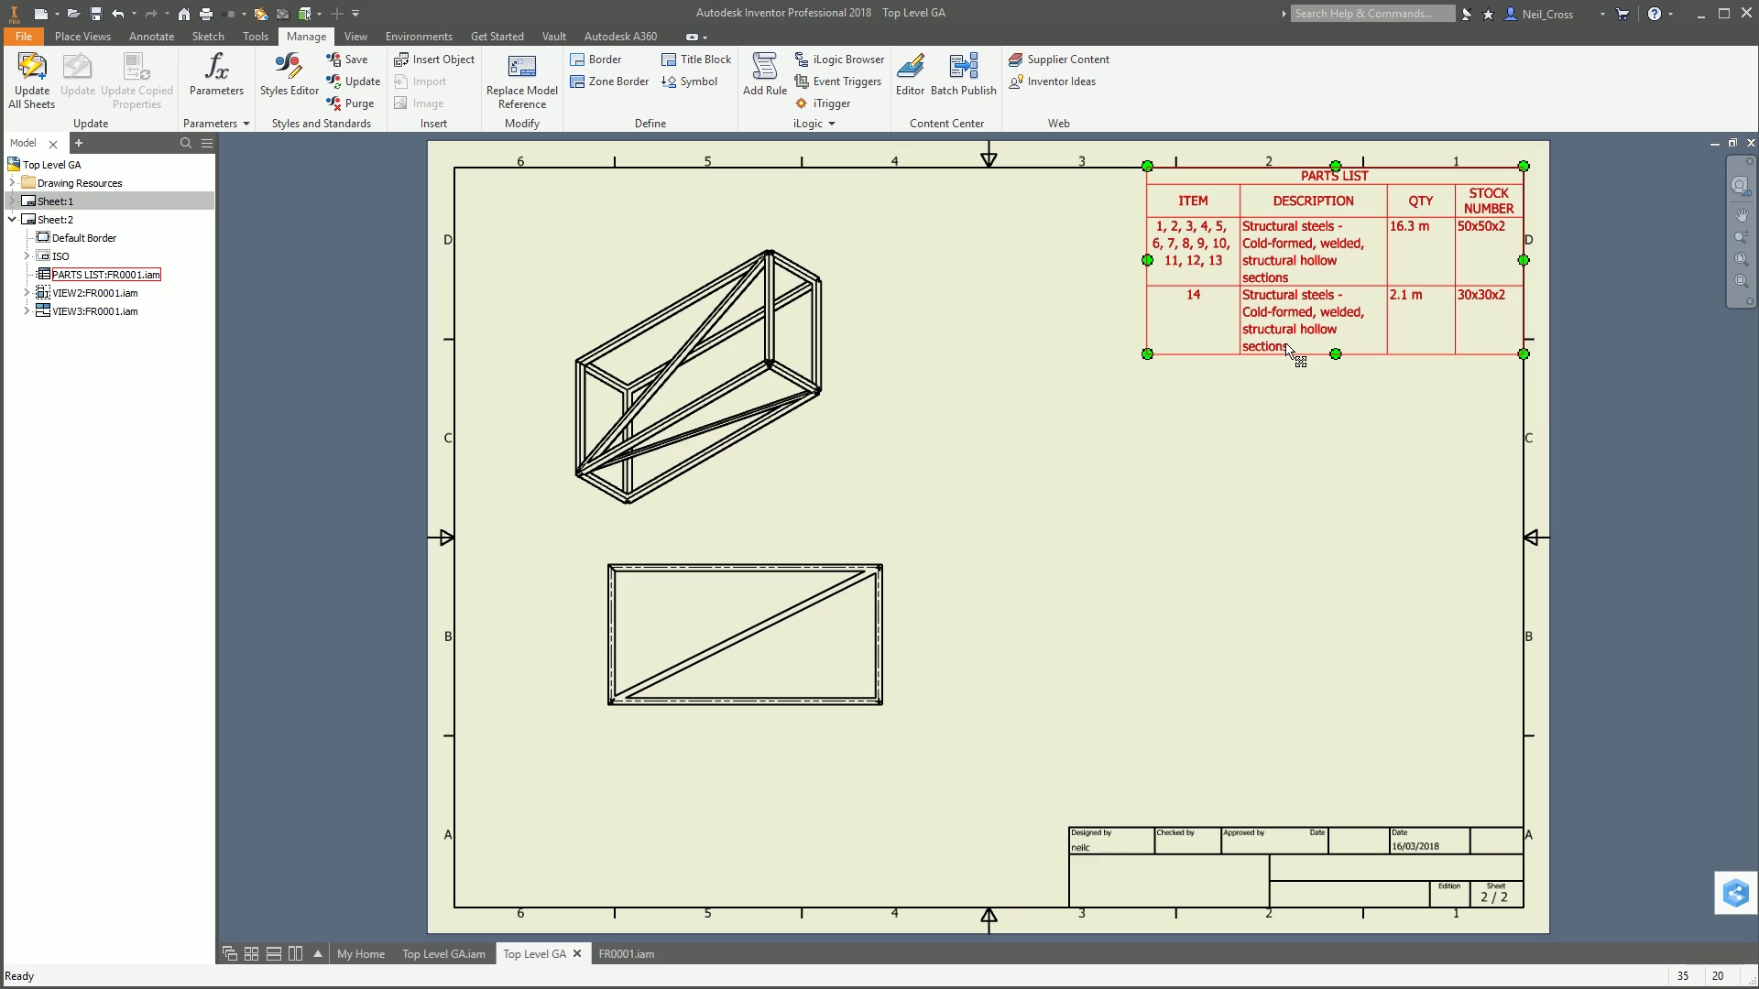
left_click(1083, 276)
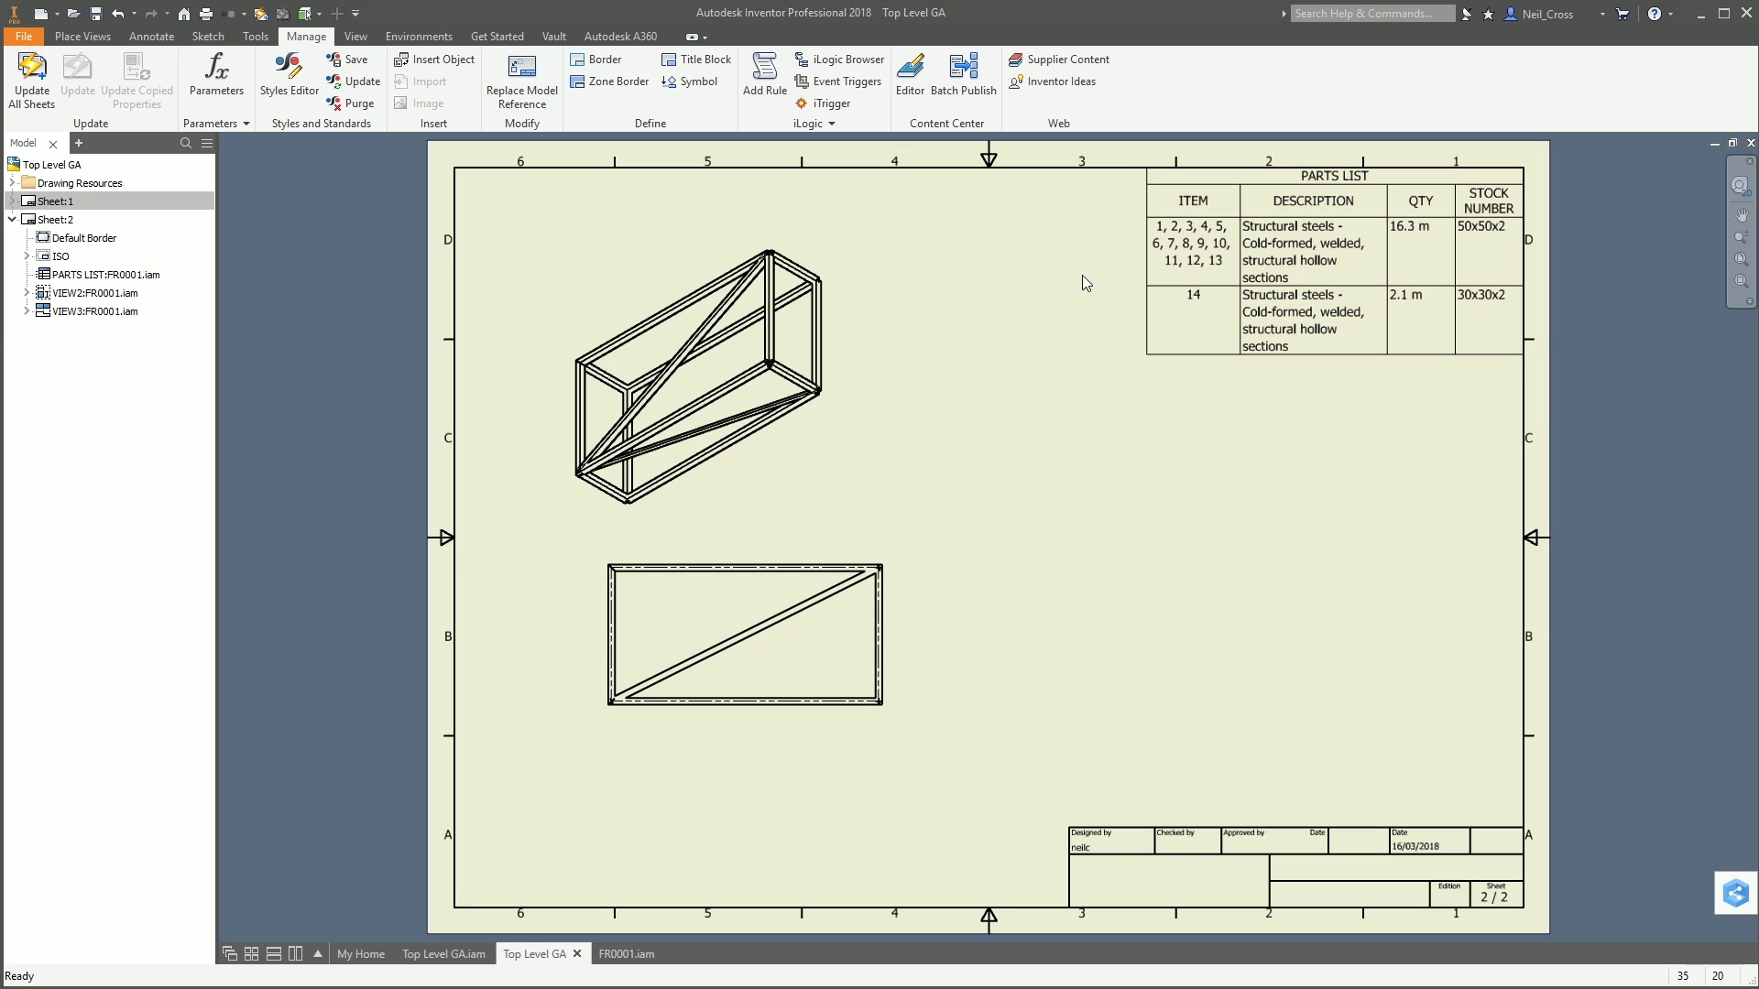